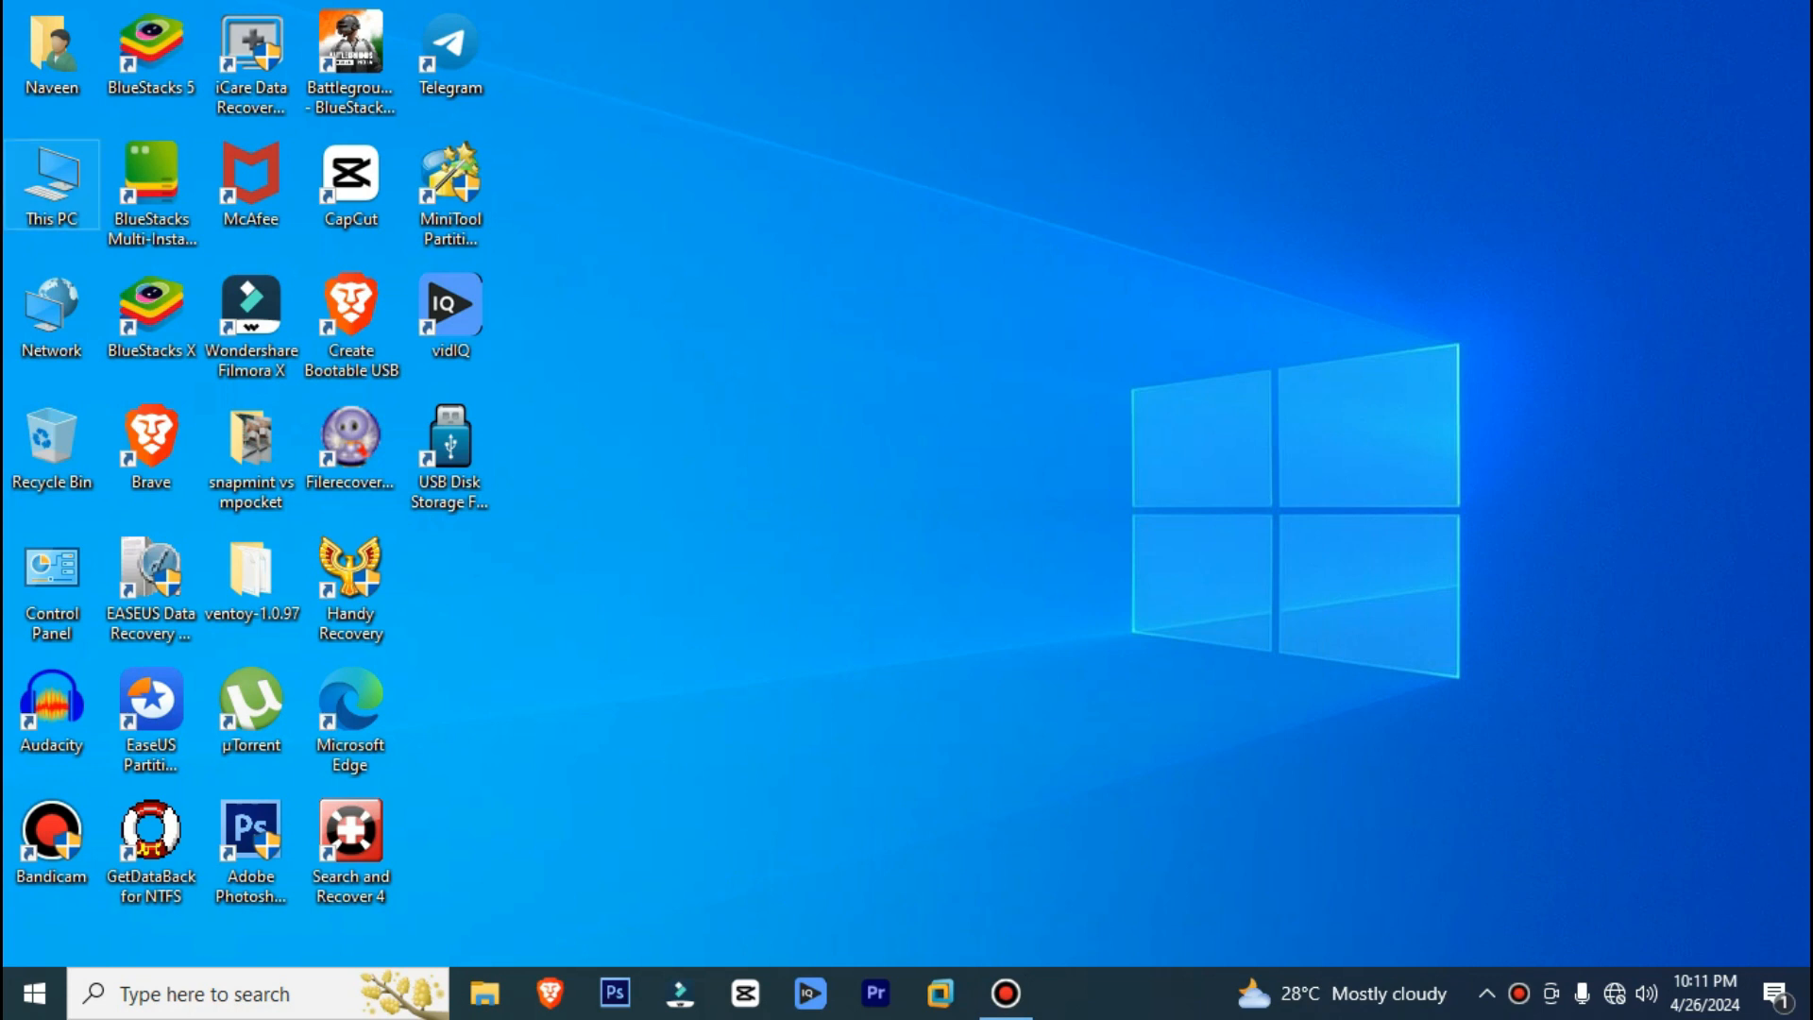
Step: Check the capacity and free space of Local Disk (H:) in This PC
double_click(52, 184)
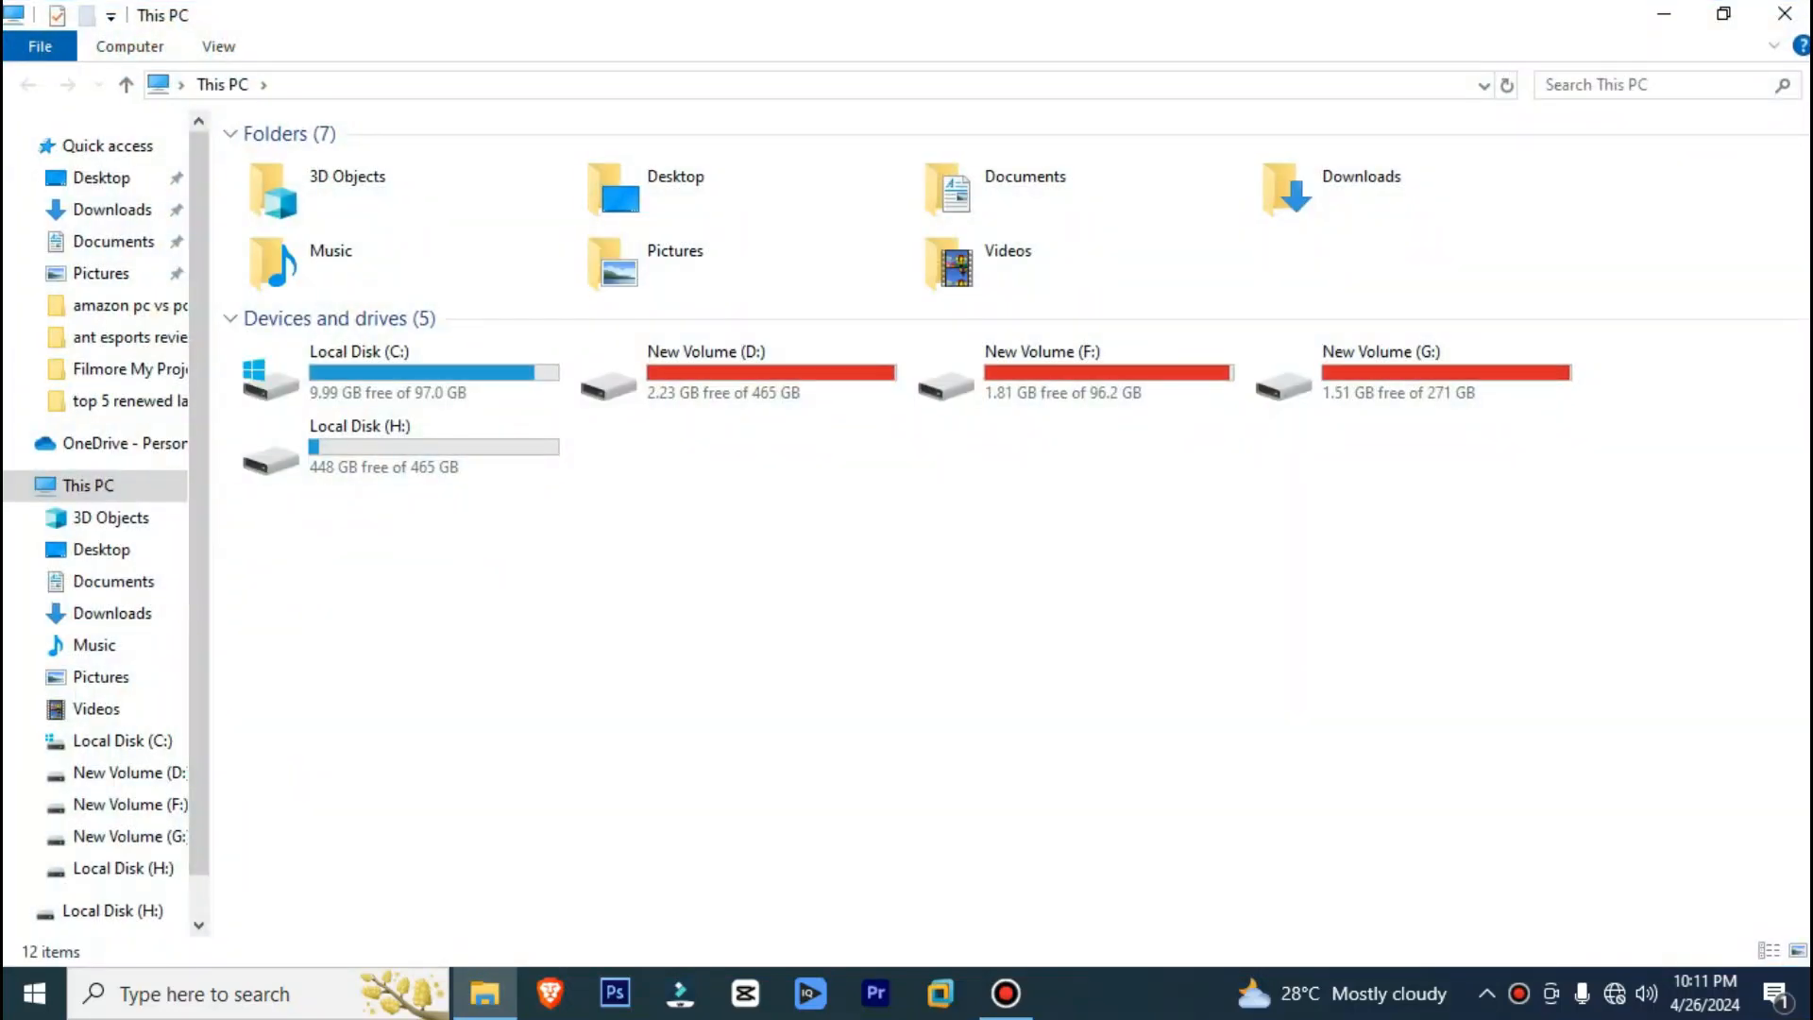
click(401, 449)
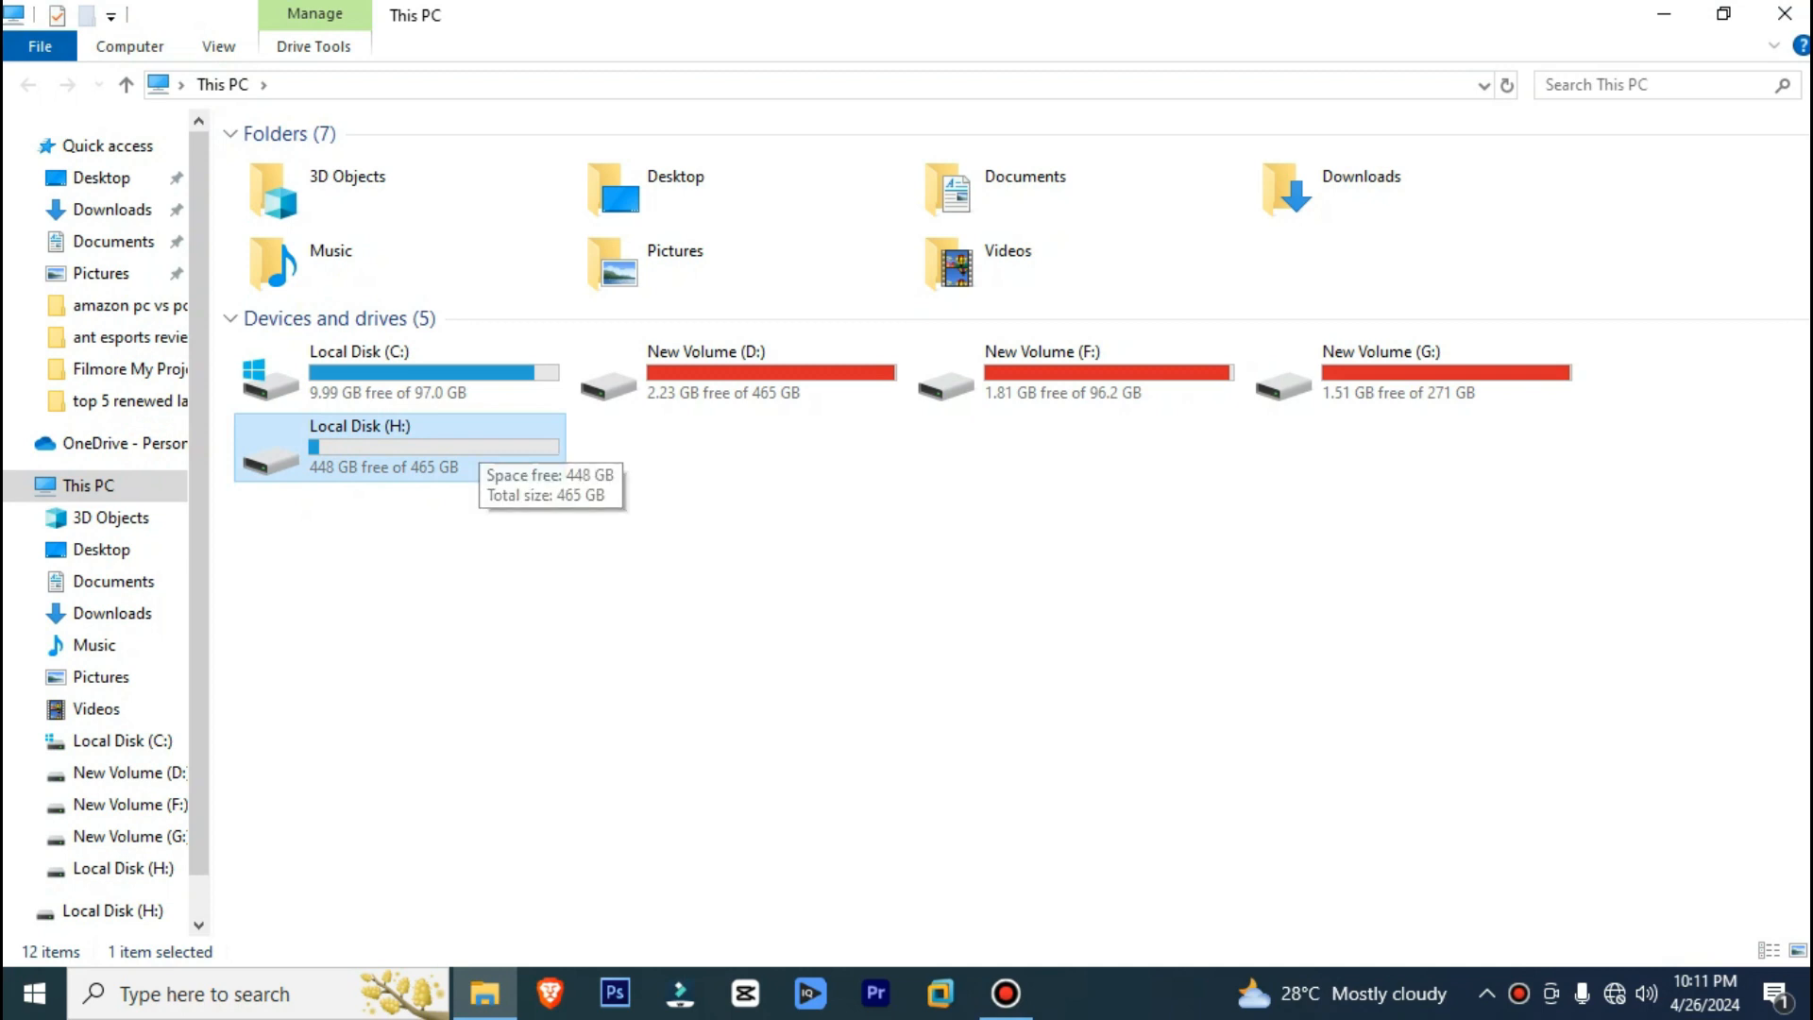
click(1784, 14)
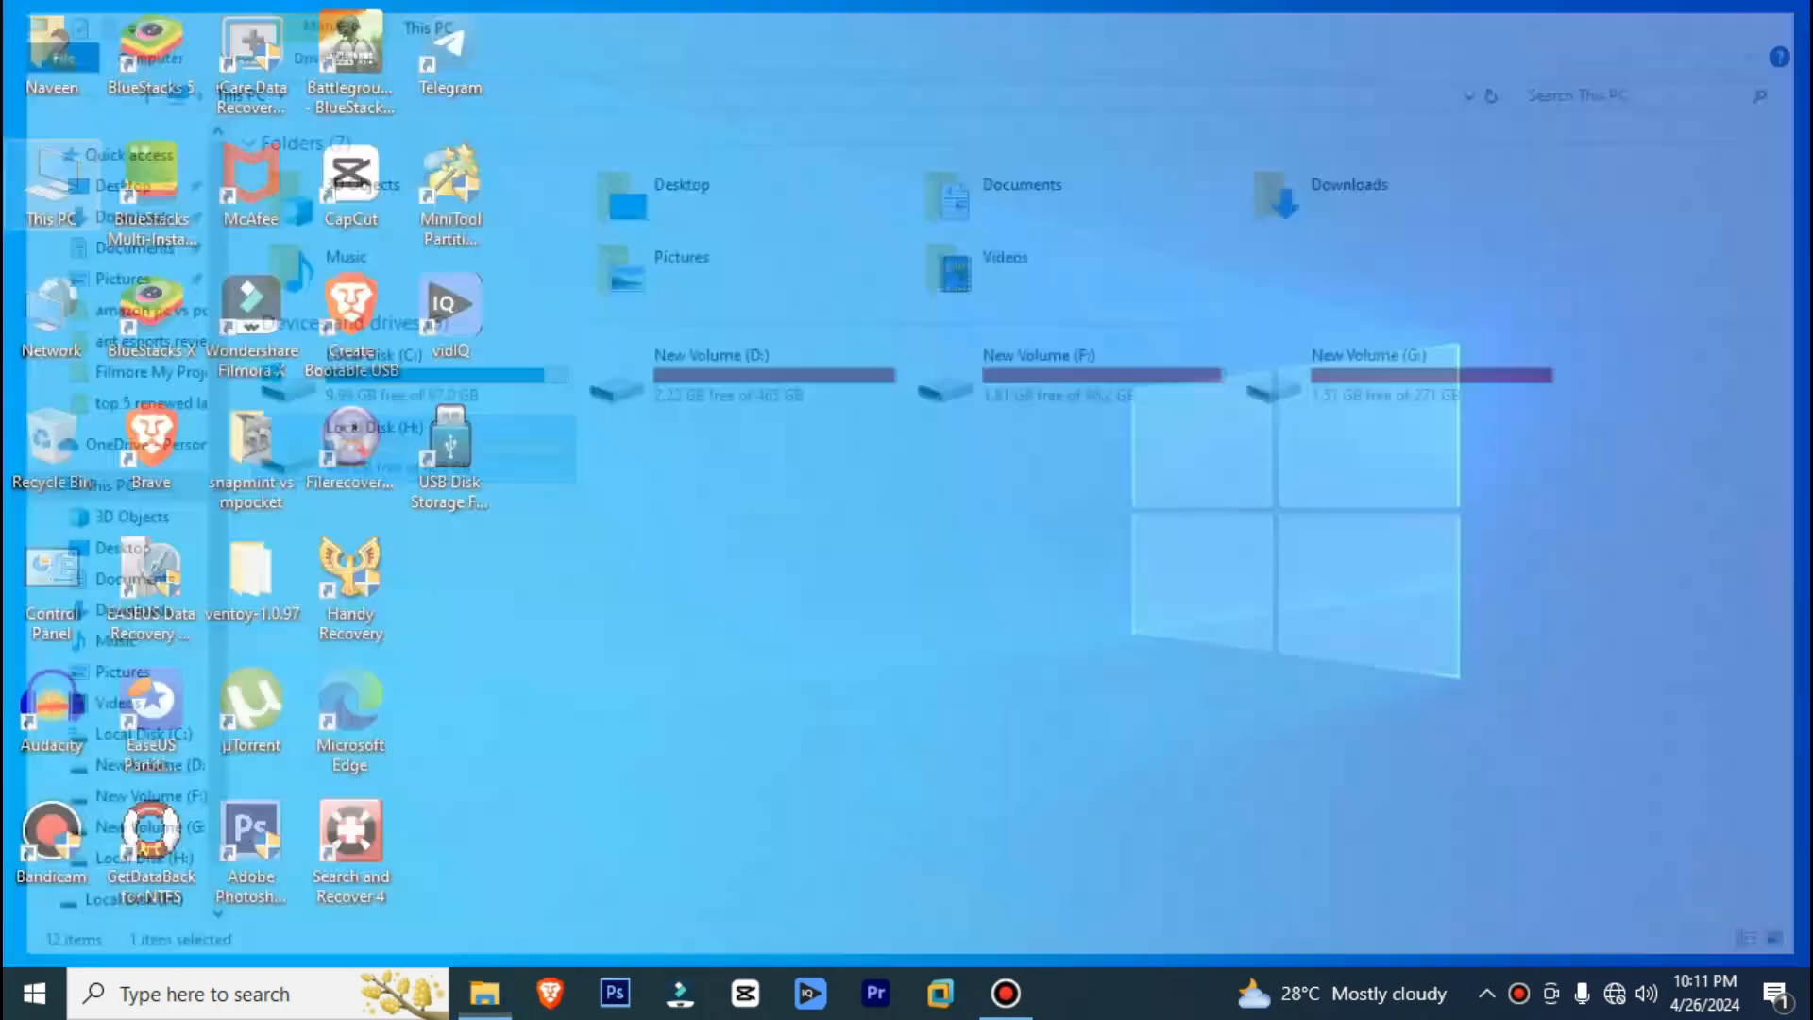
Step: Open Computer Management for this PC in a maximized window and display Disk 2 in Disk Management
right_click(56, 187)
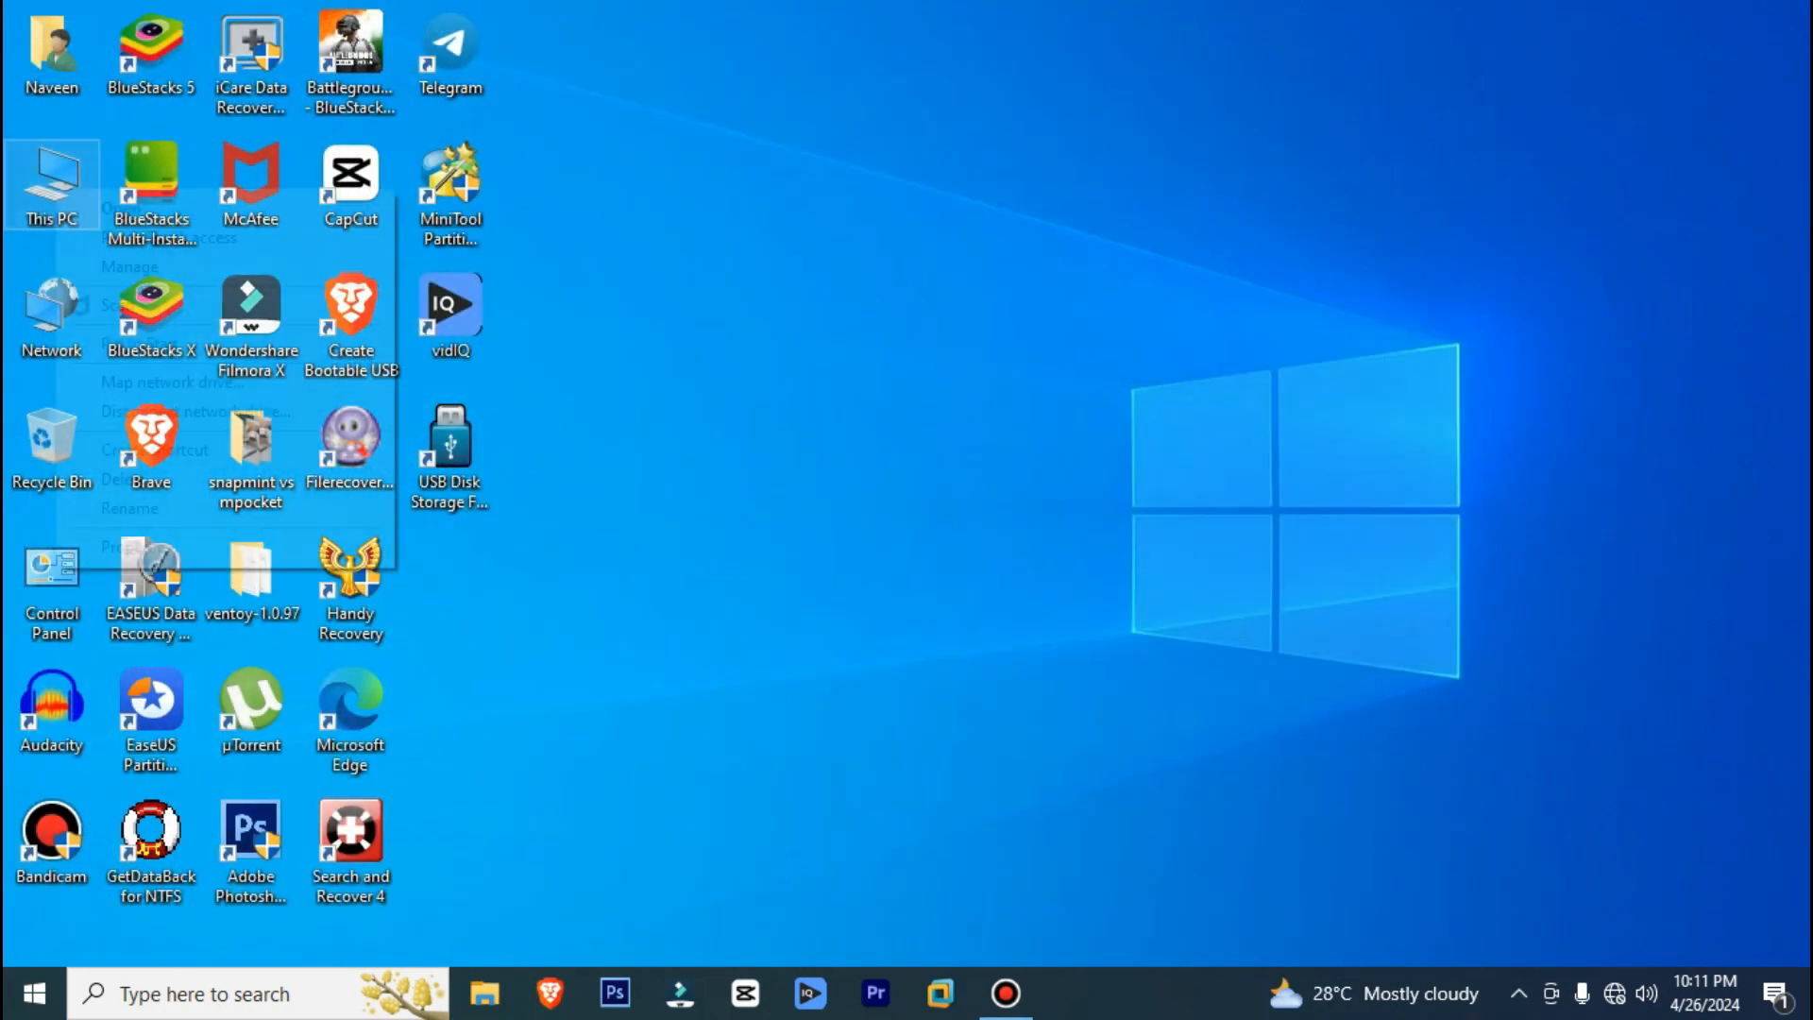
click(129, 266)
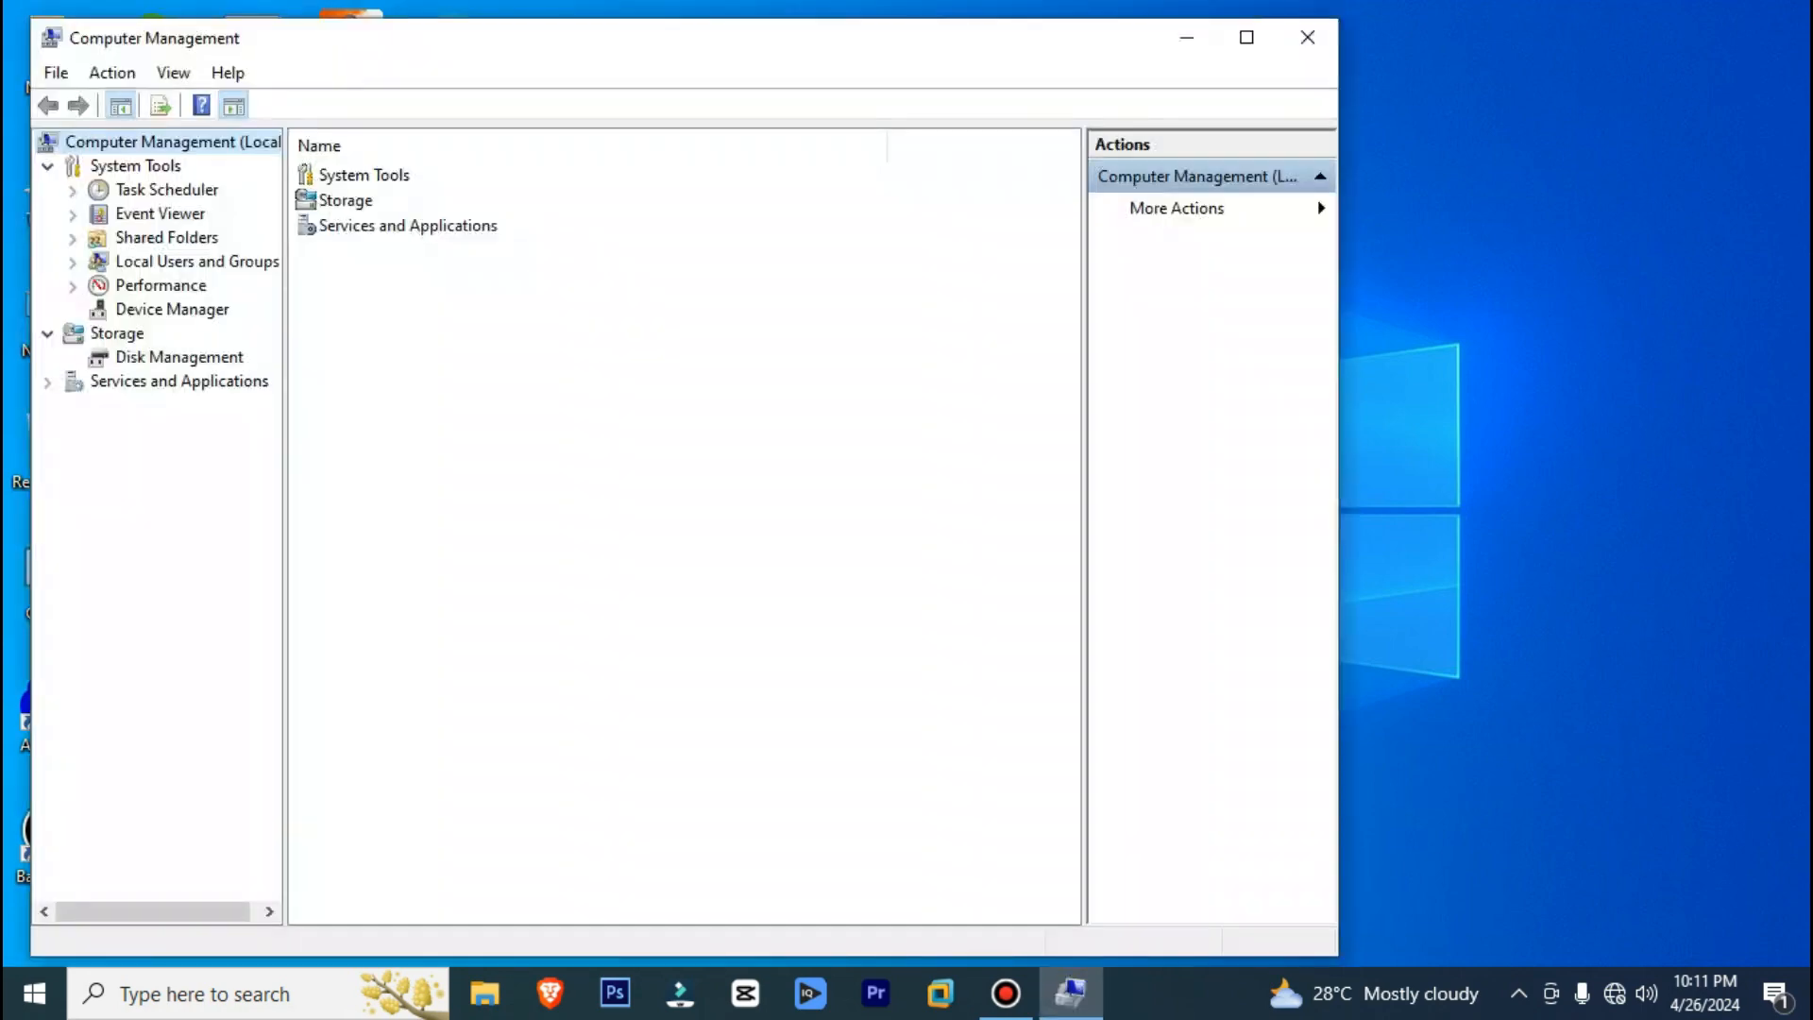
key(super+Up)
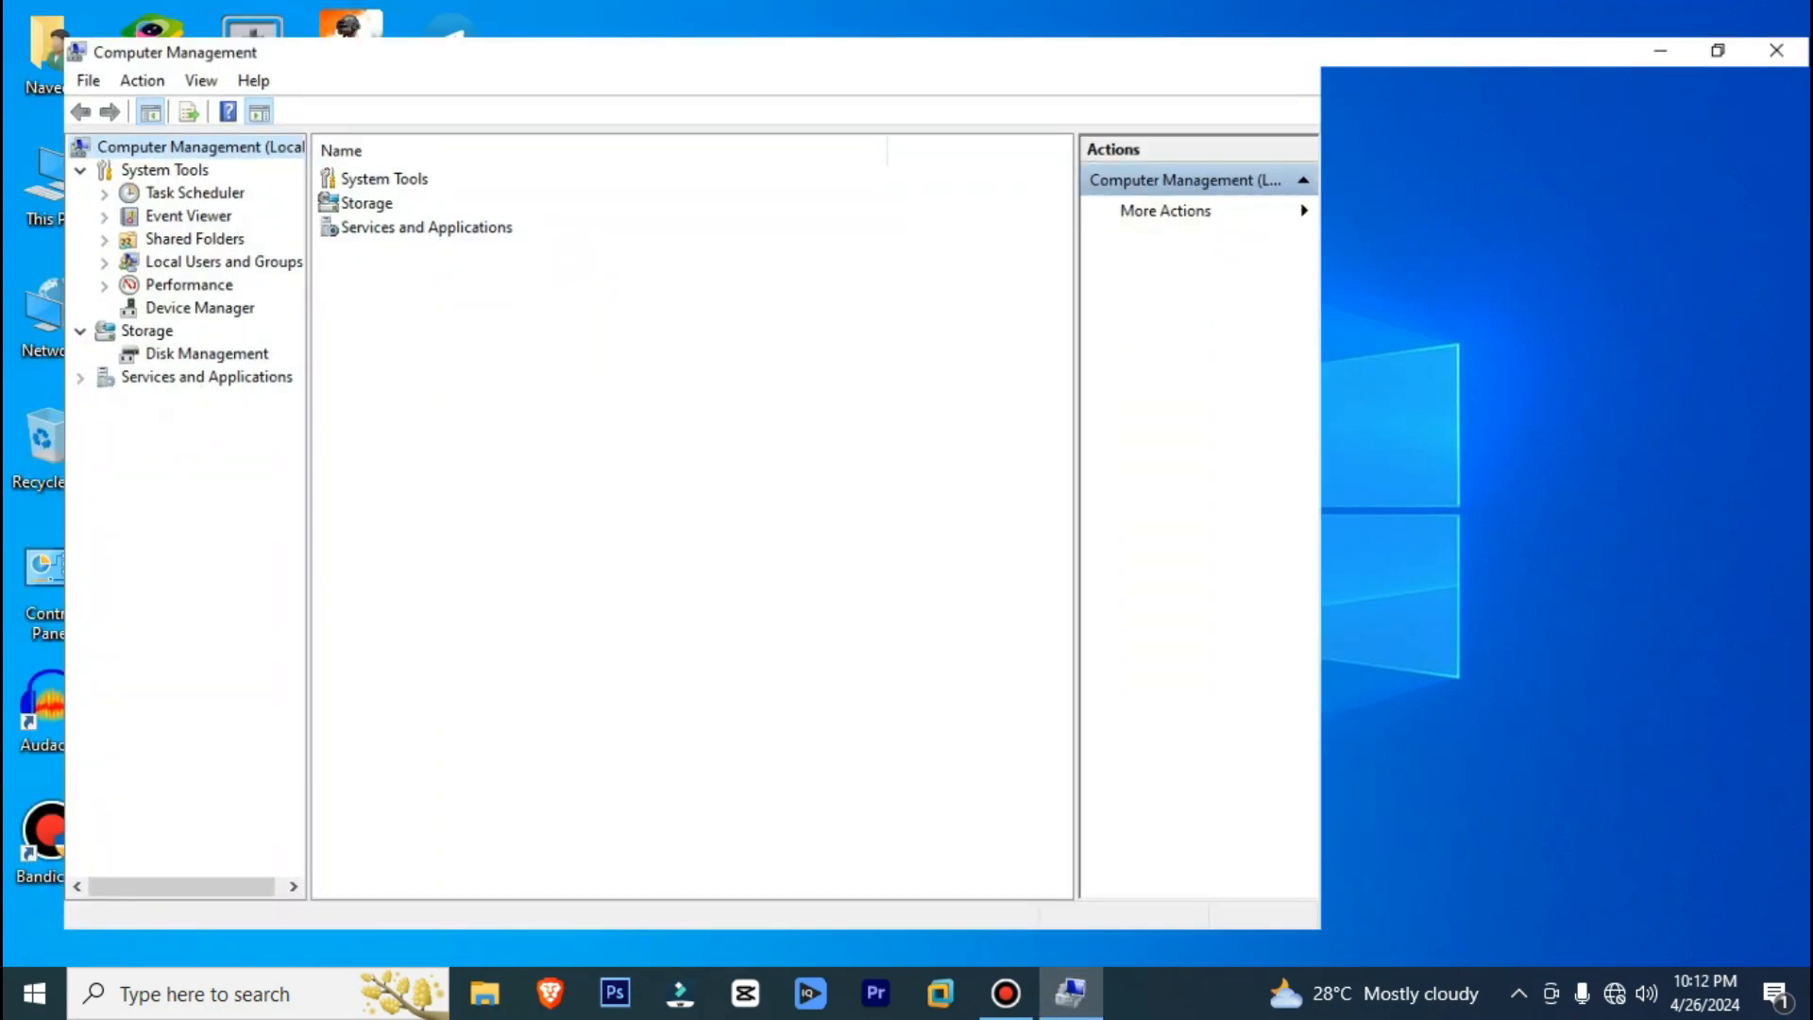
click(151, 328)
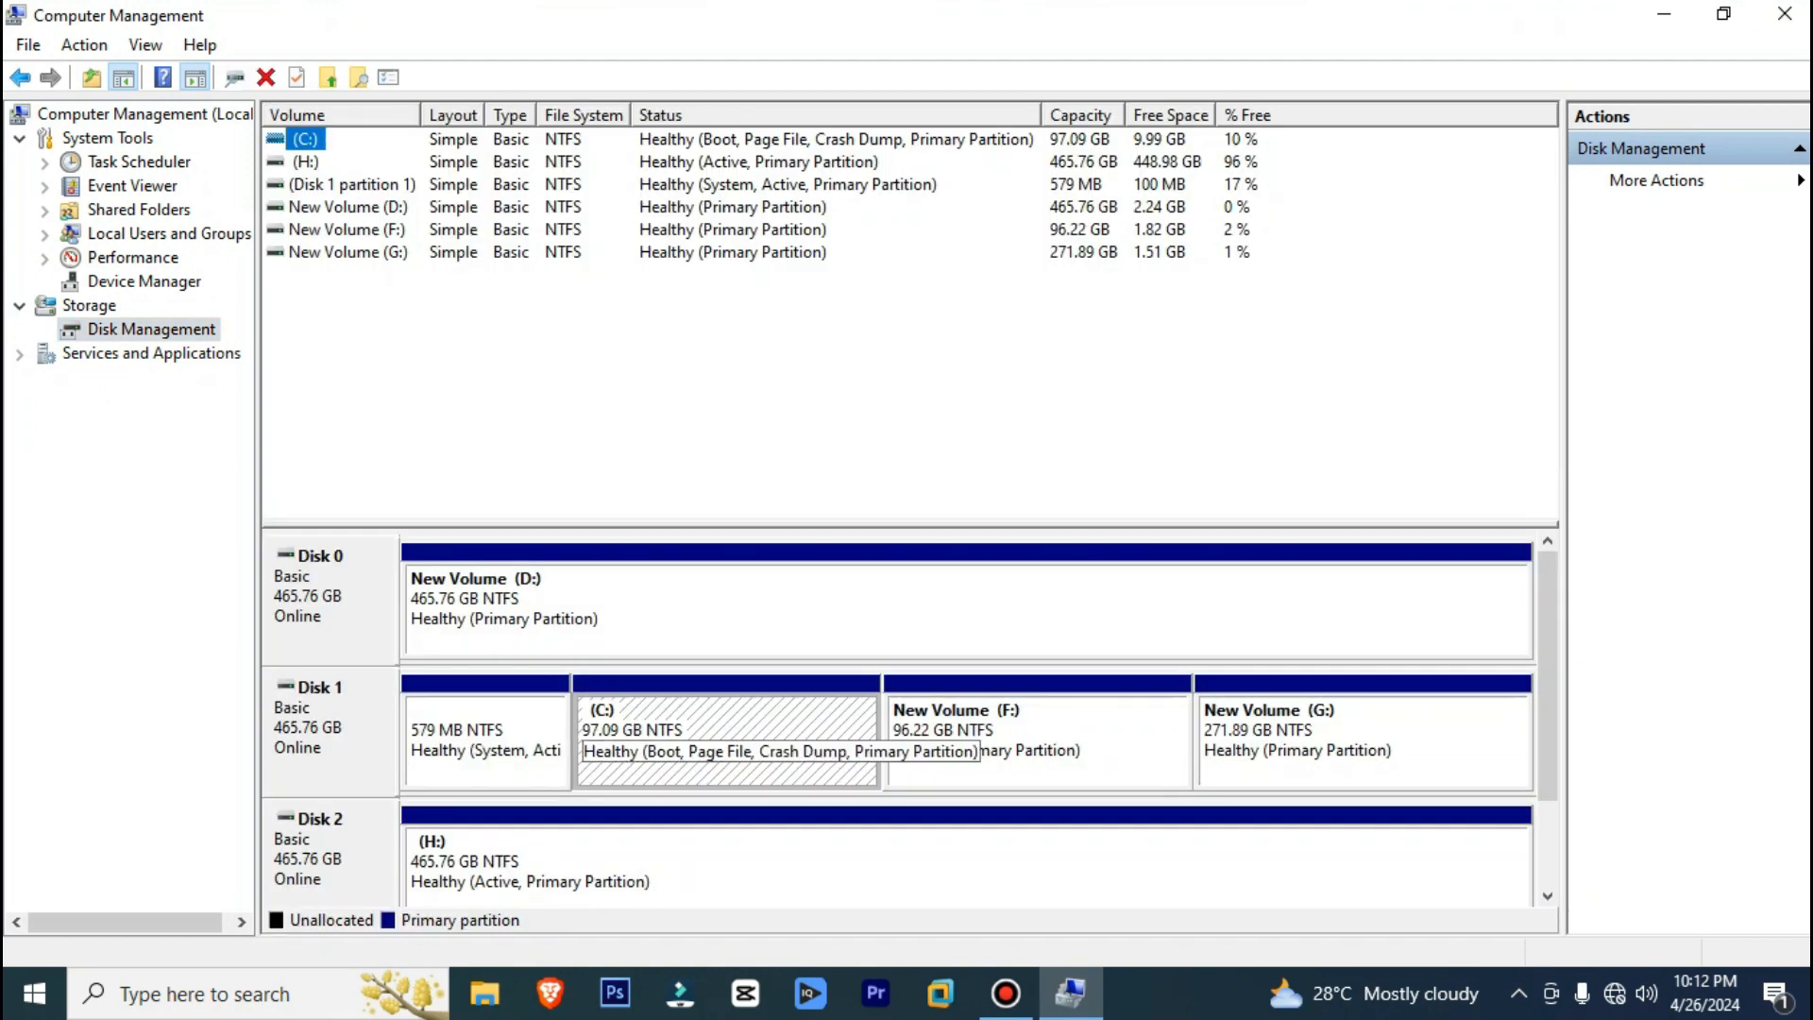
scroll(727, 604, down, 1)
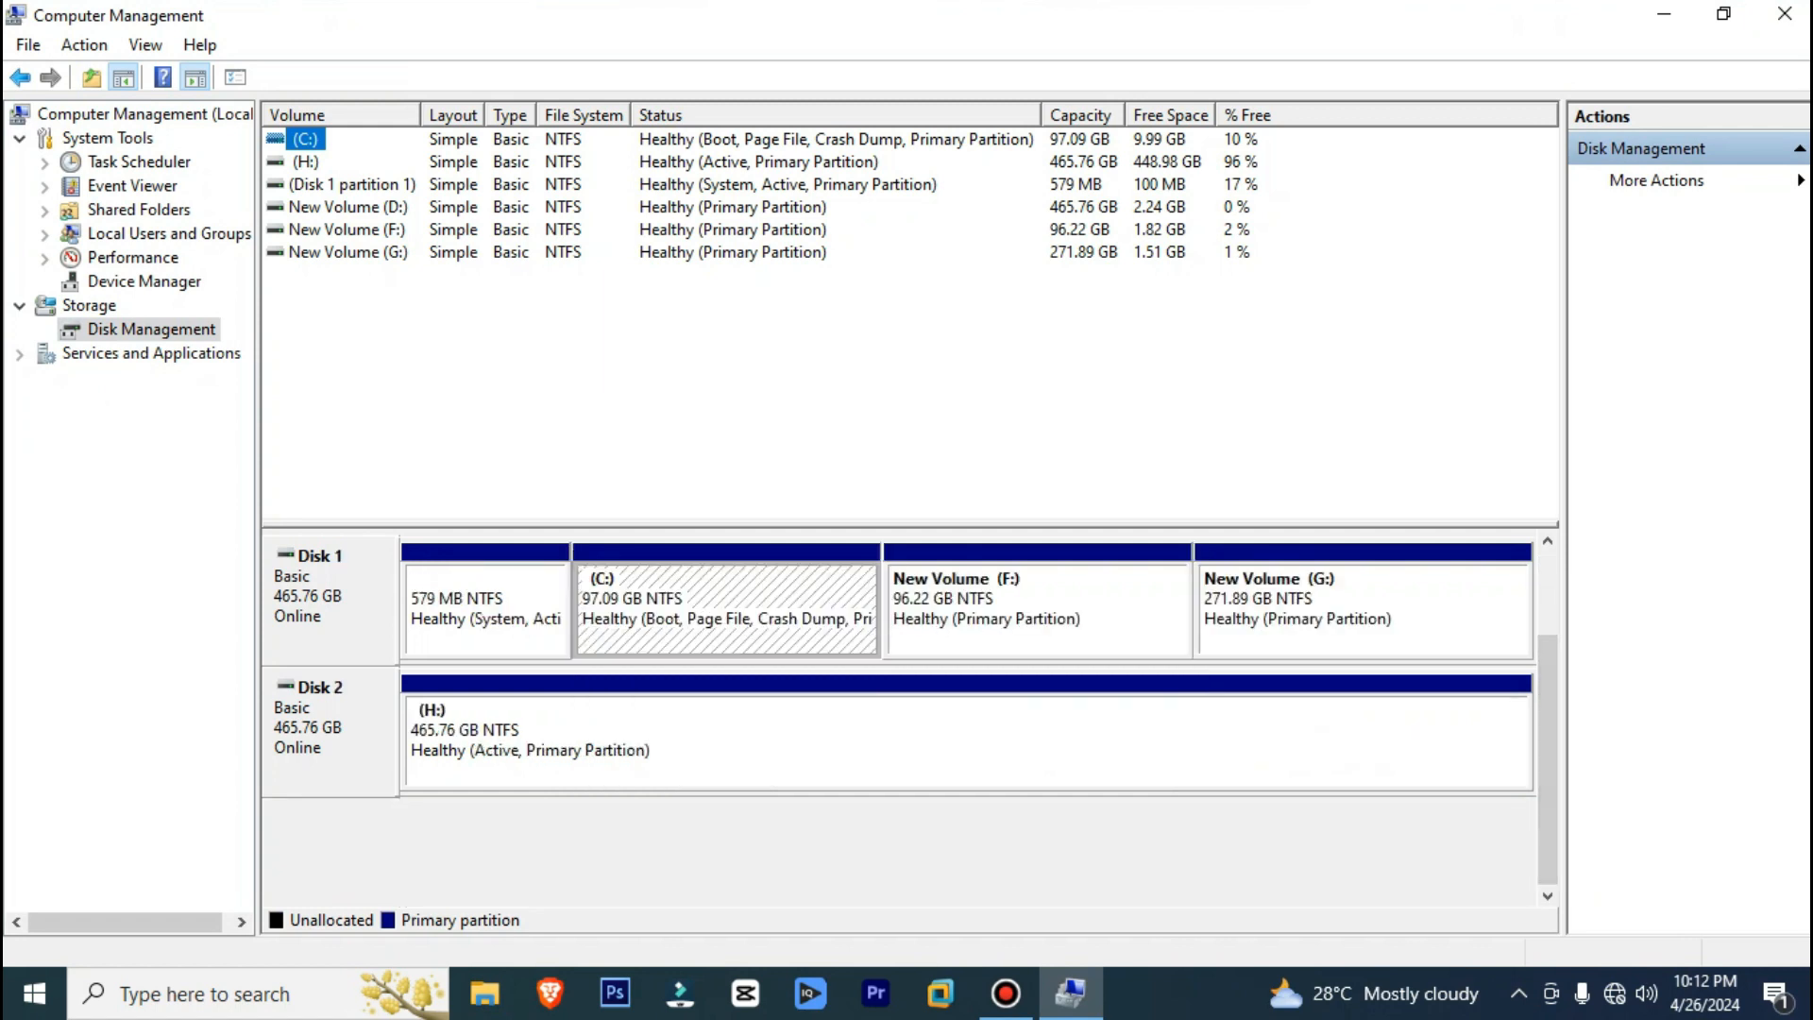
Step: Shrink the H: volume on Disk 2 by 40000 MB
click(964, 741)
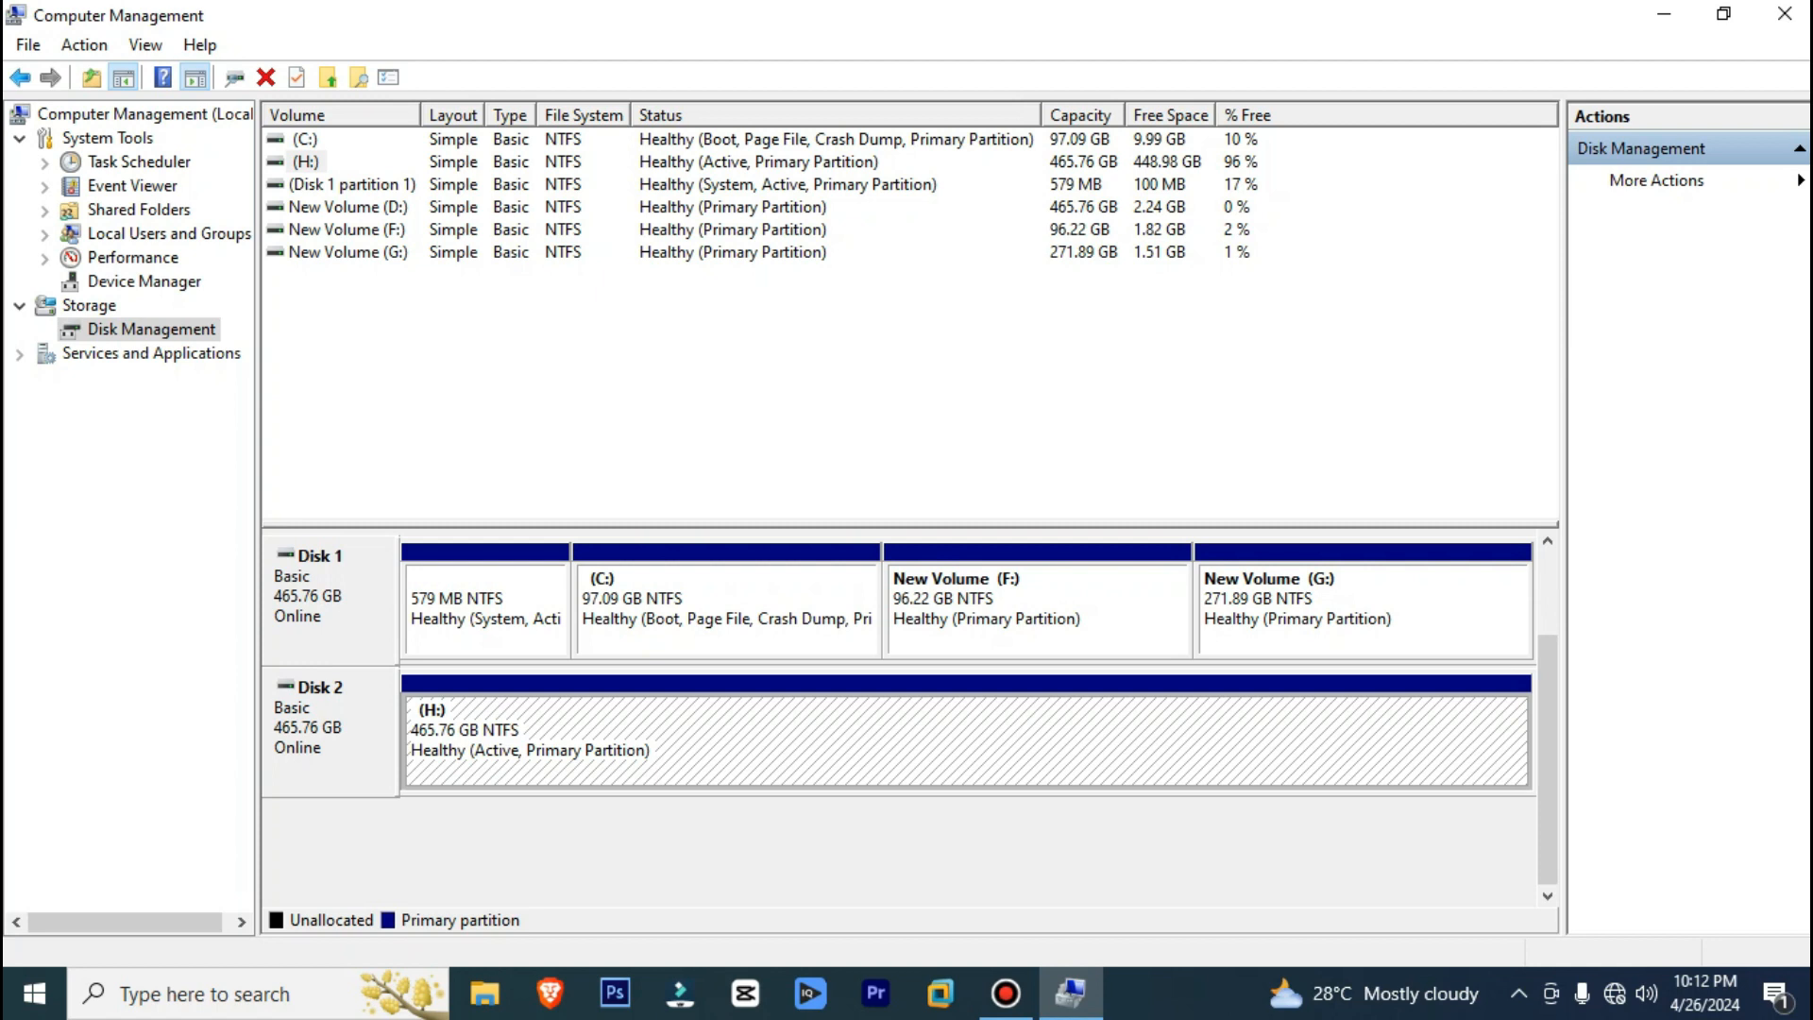
right_click(588, 723)
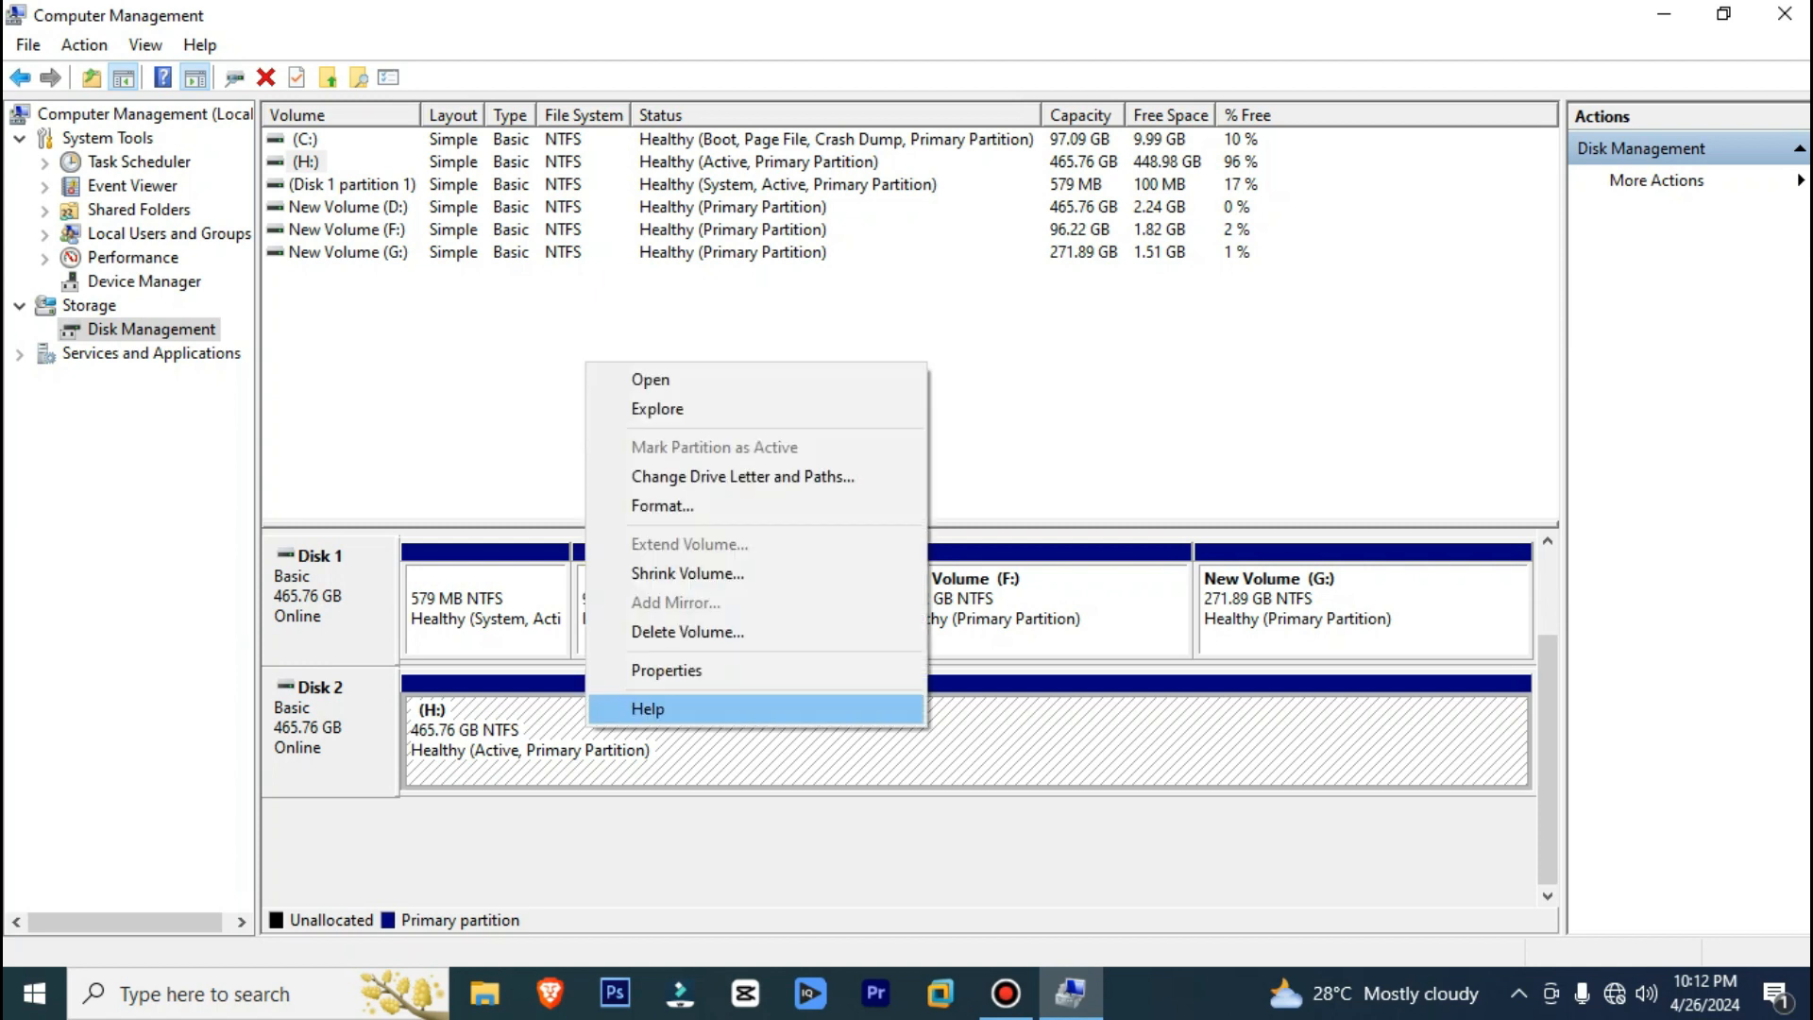
click(687, 573)
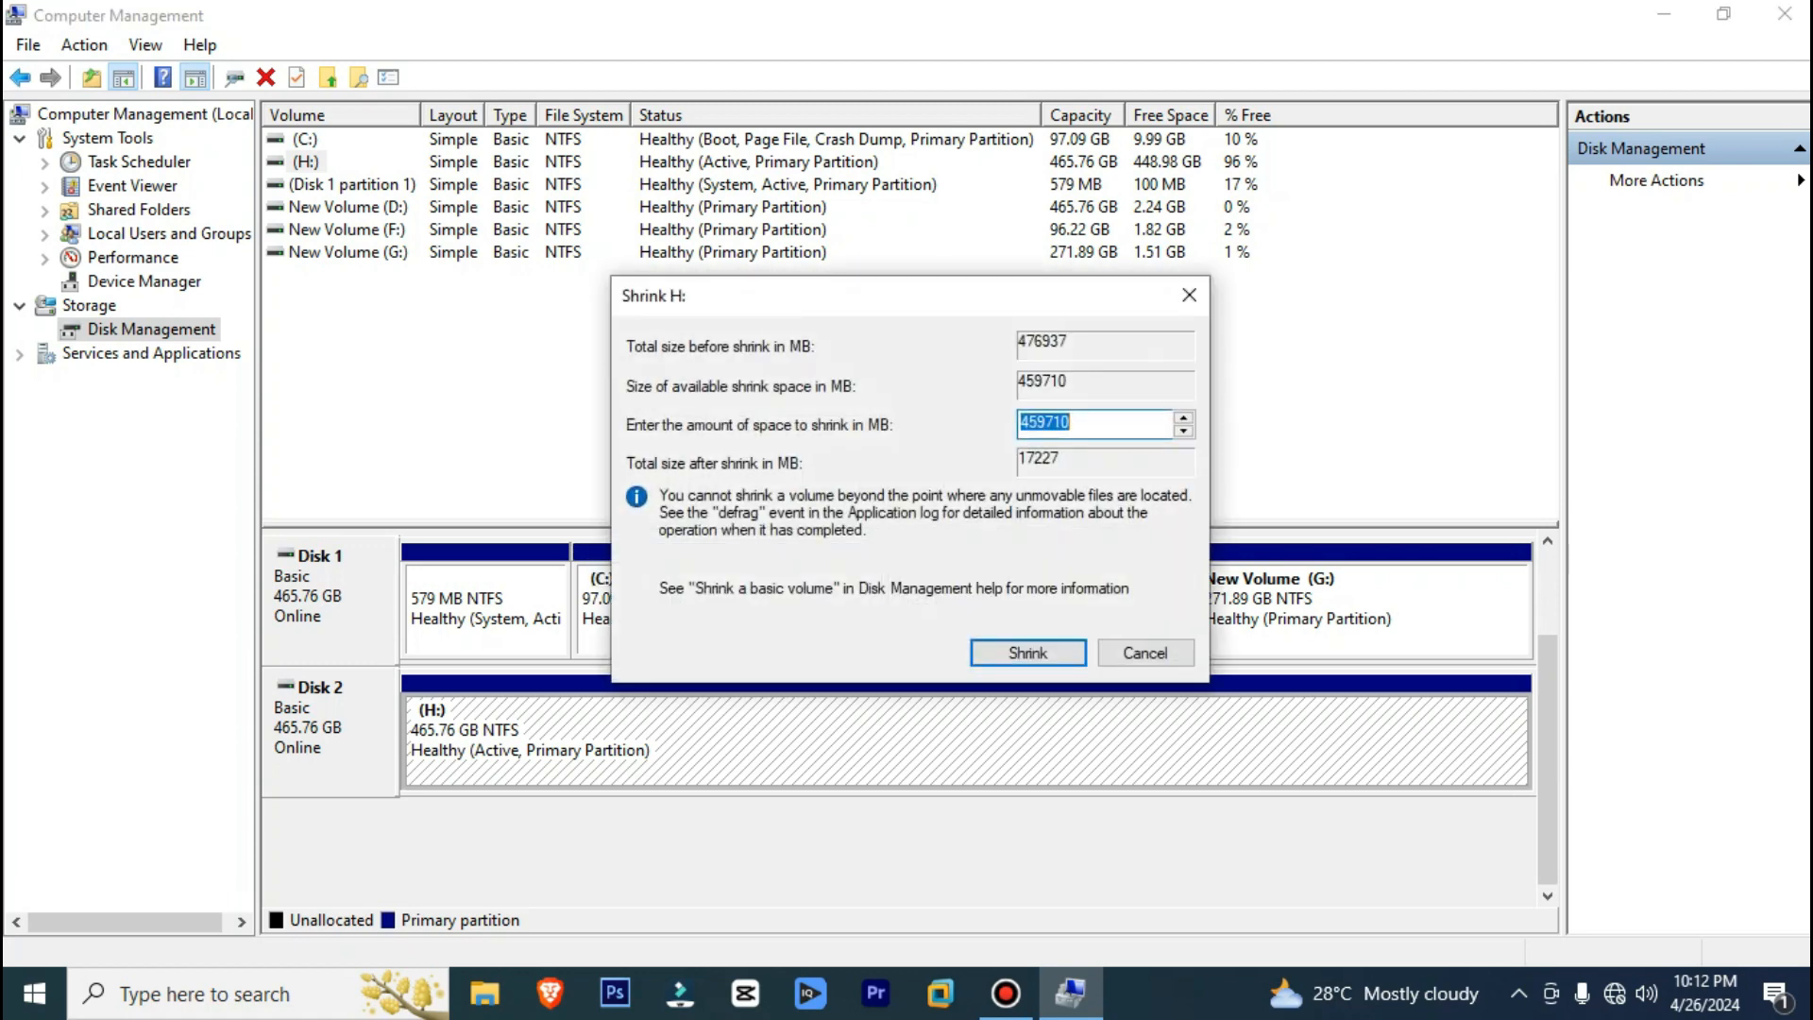
drag(978, 296, 1316, 298)
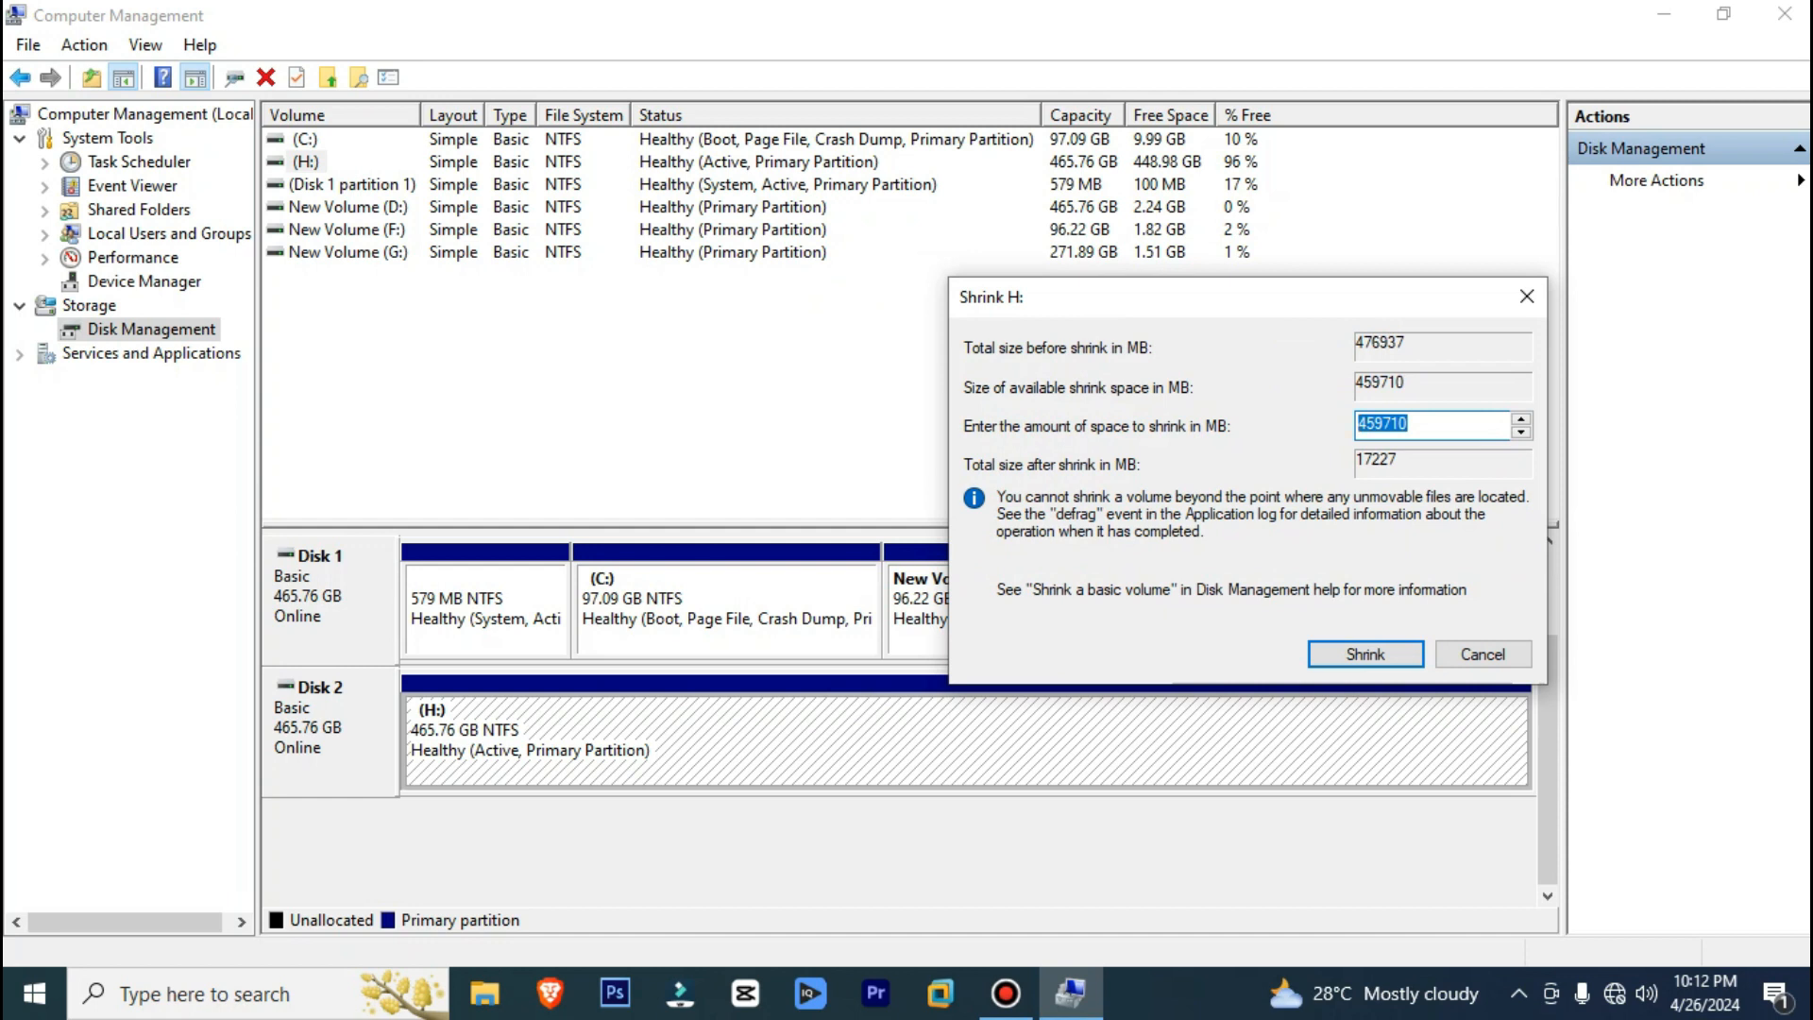
text(40000)
key(Return)
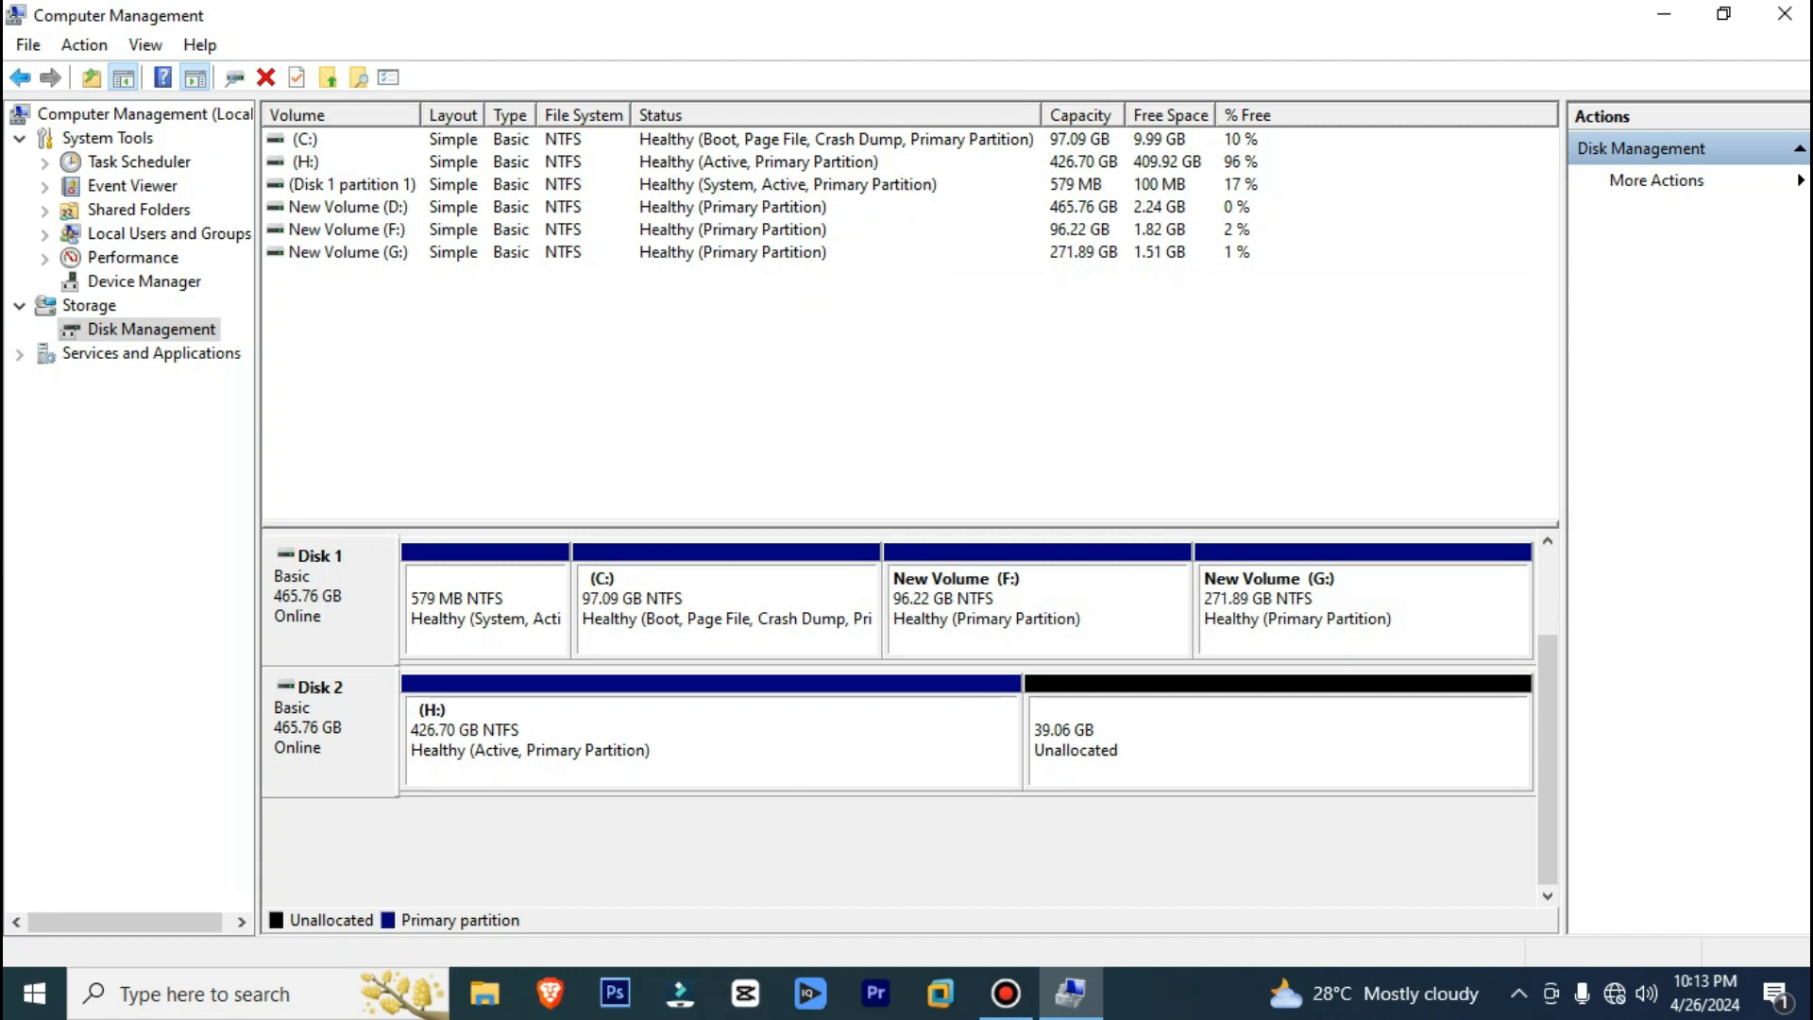
Step: Create a simple volume in Disk 2's unallocated space with drive letter E, keeping the wizard's default settings
click(1275, 741)
right_click(1167, 735)
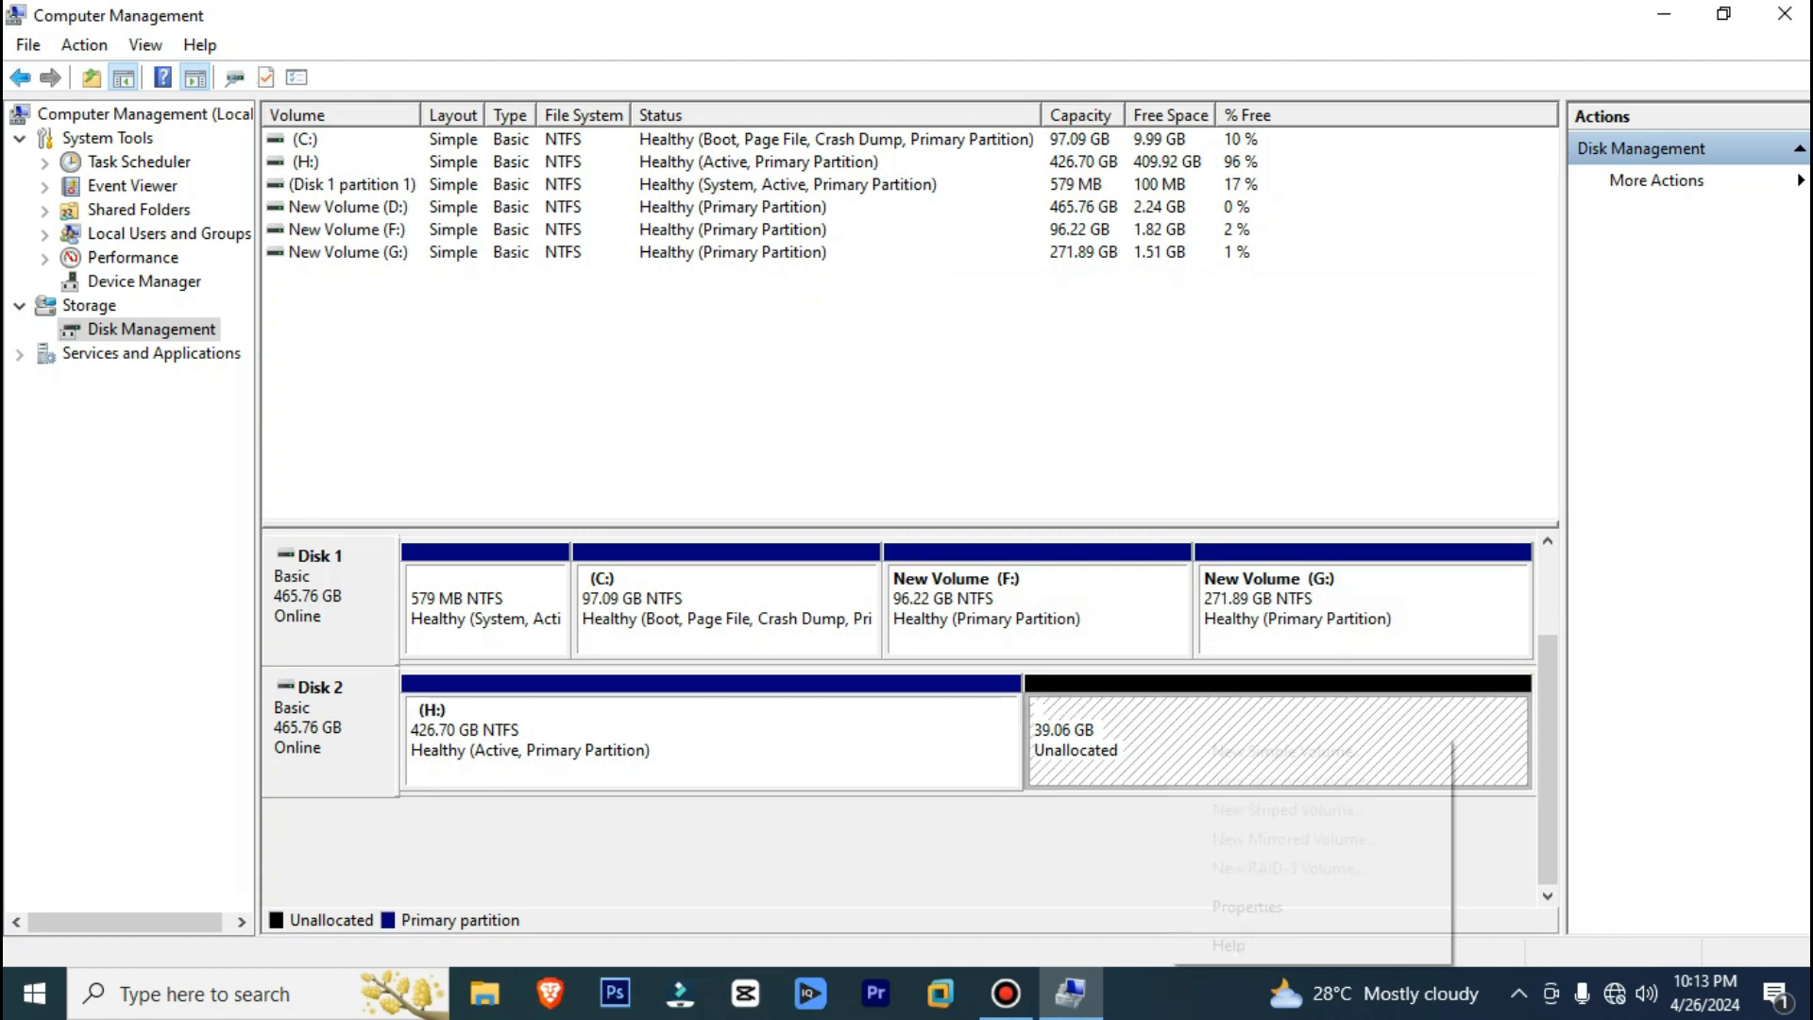
click(1266, 751)
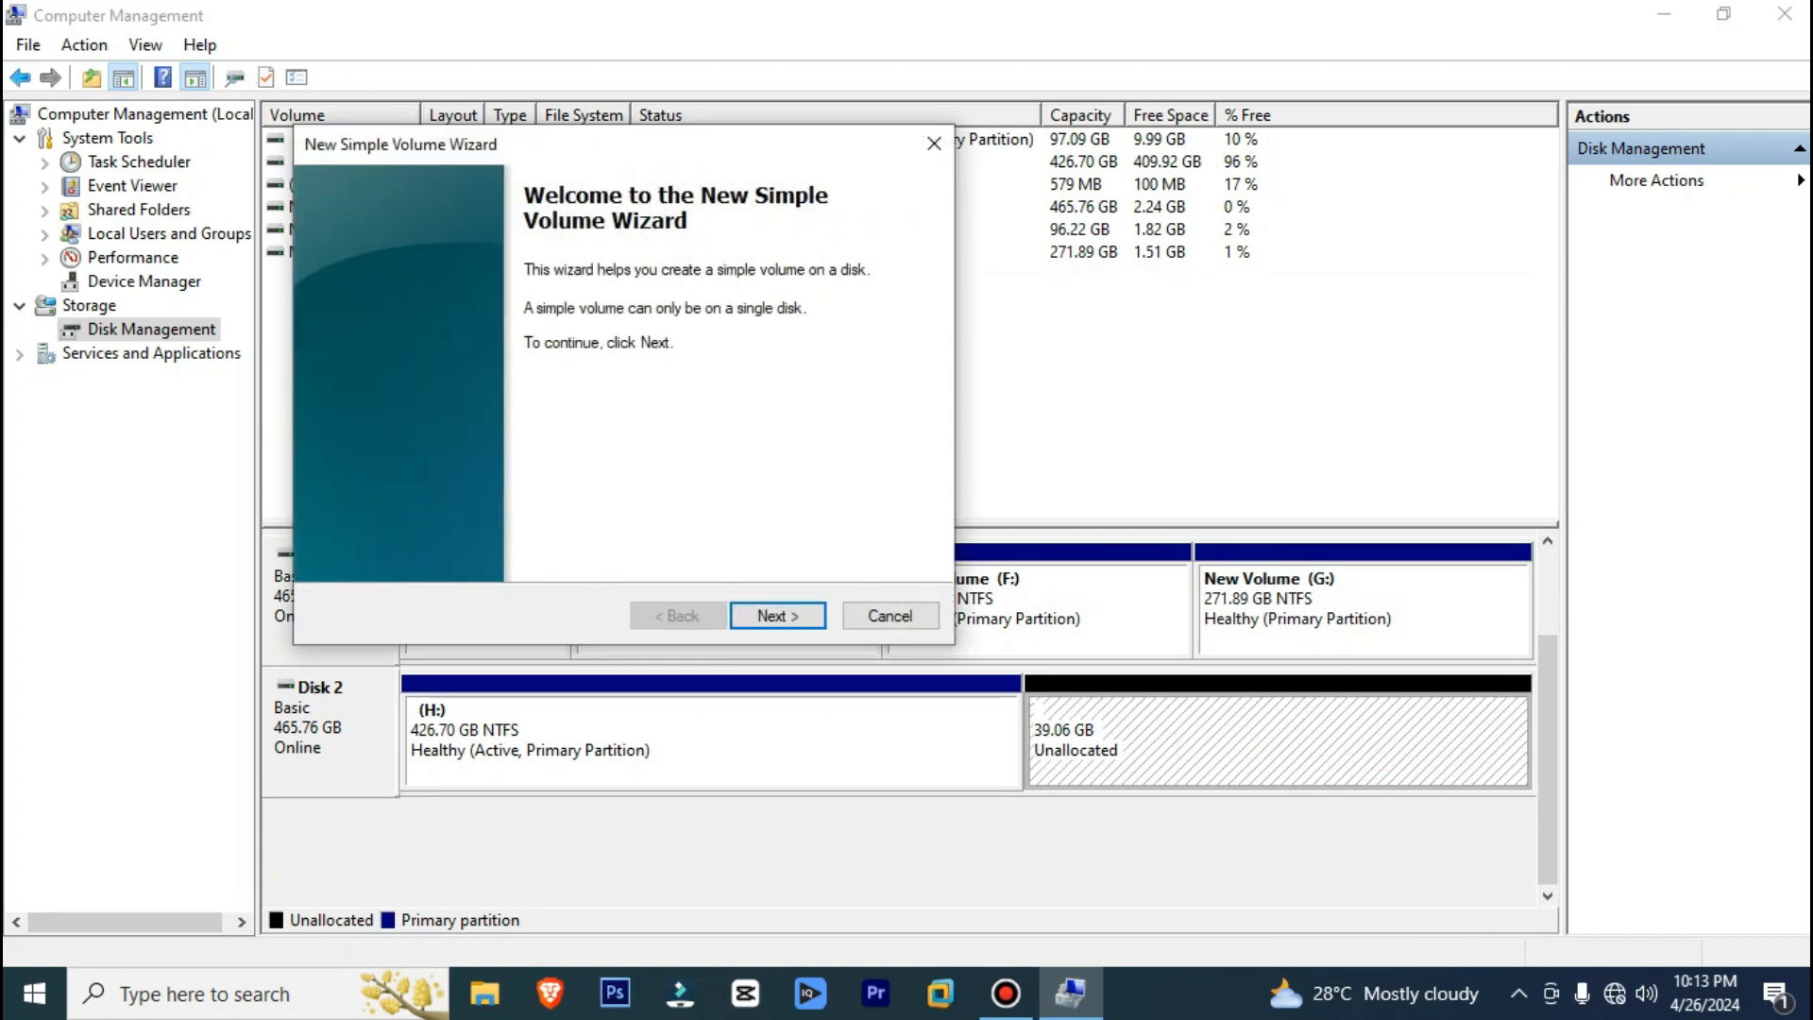
click(777, 615)
click(777, 615)
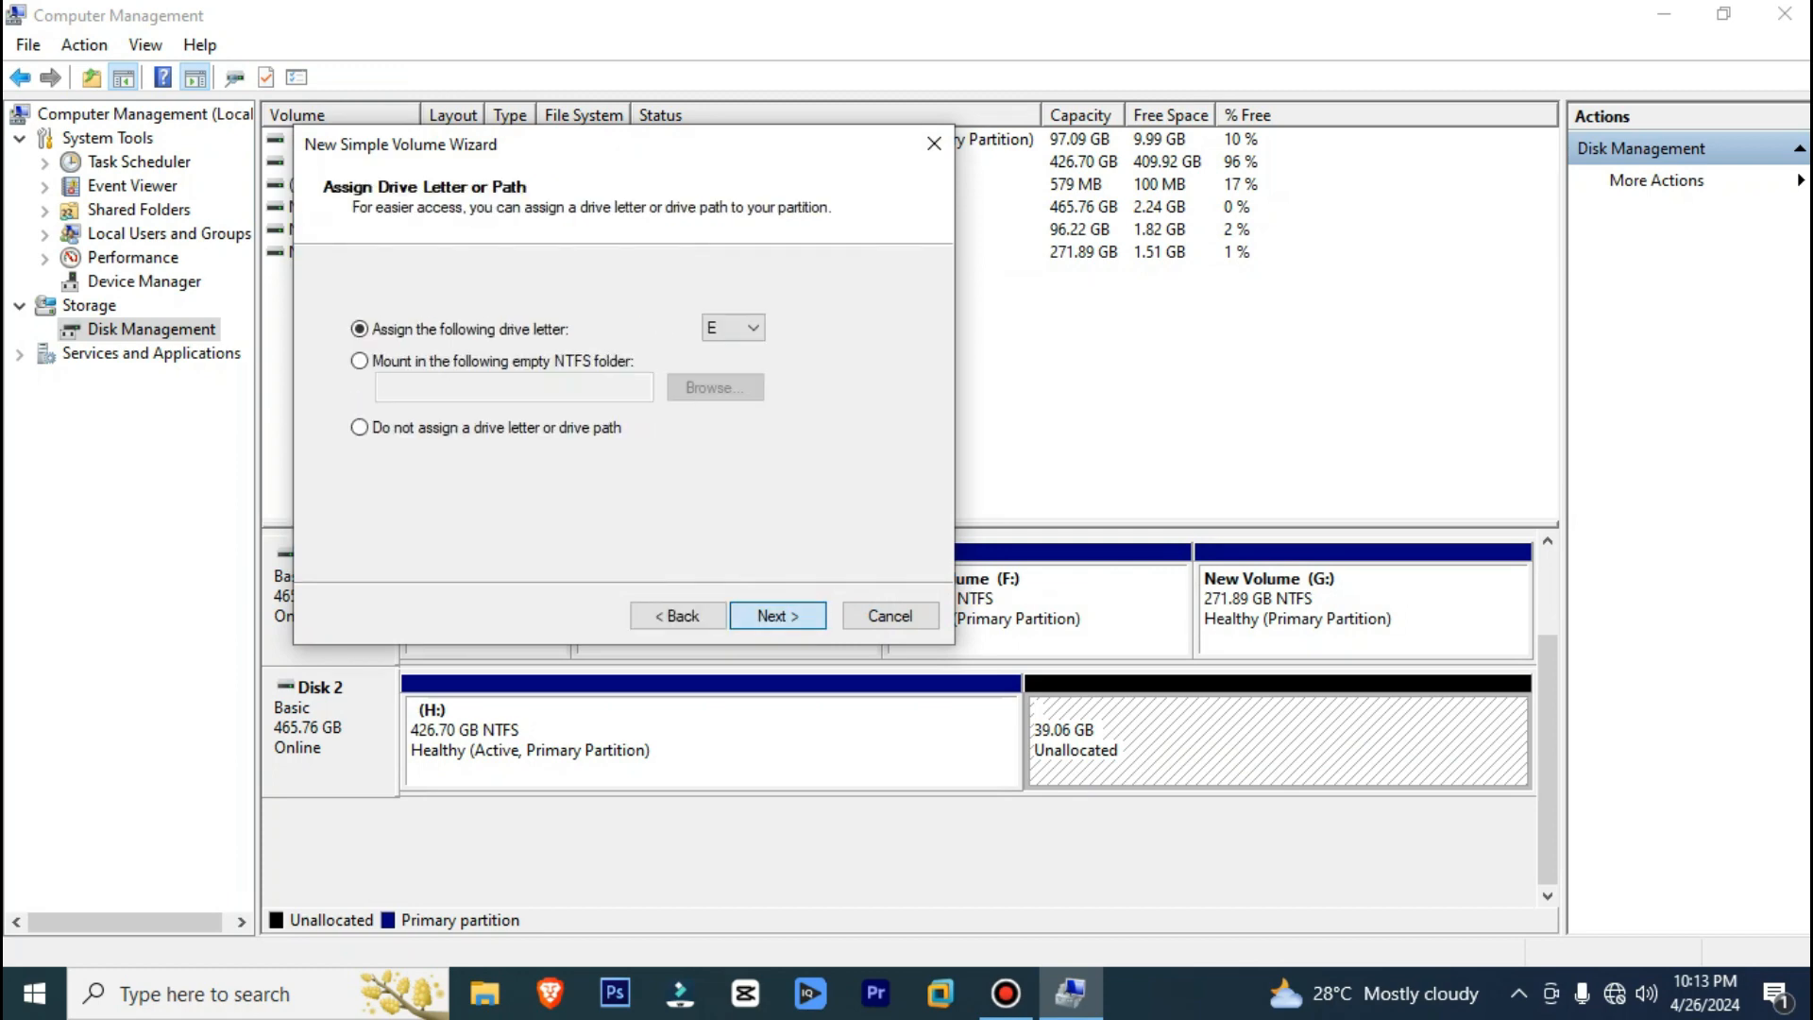
click(777, 615)
click(777, 615)
click(778, 615)
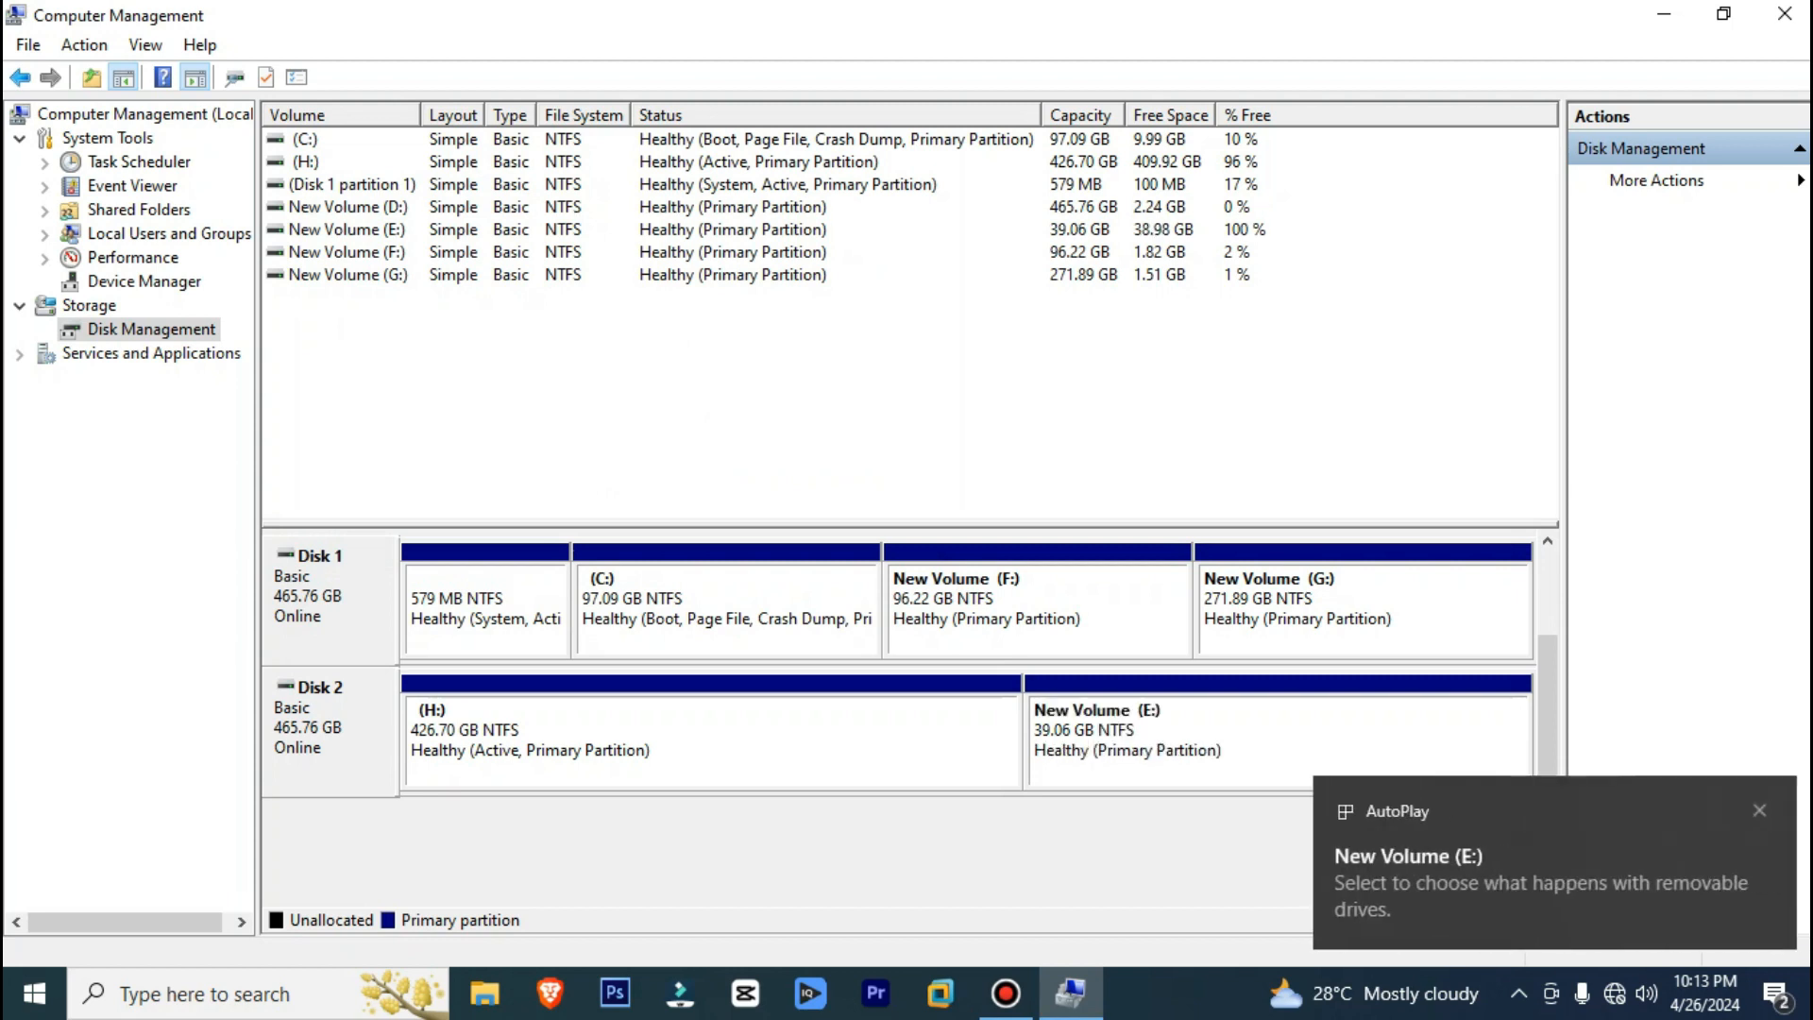
Step: Switch to File Explorer and examine the sizes and contents of New Volume (E:) and Local Disk (H:)
click(1664, 13)
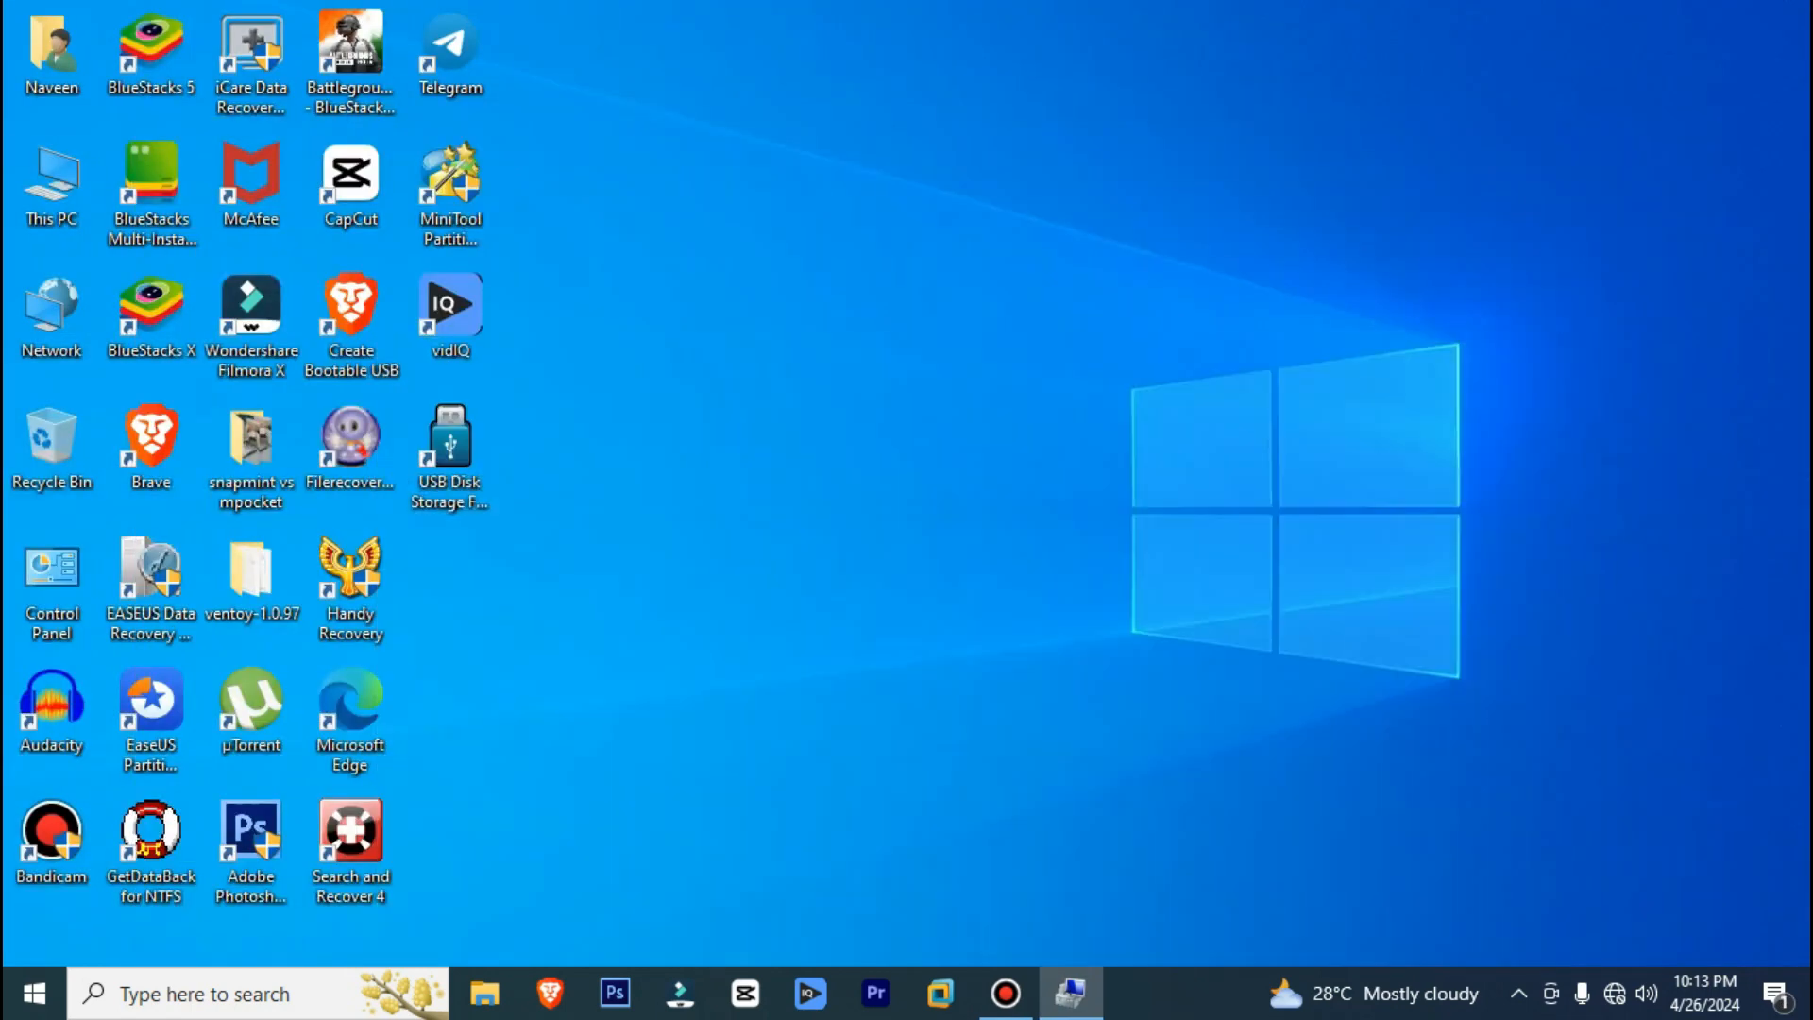
double_click(51, 185)
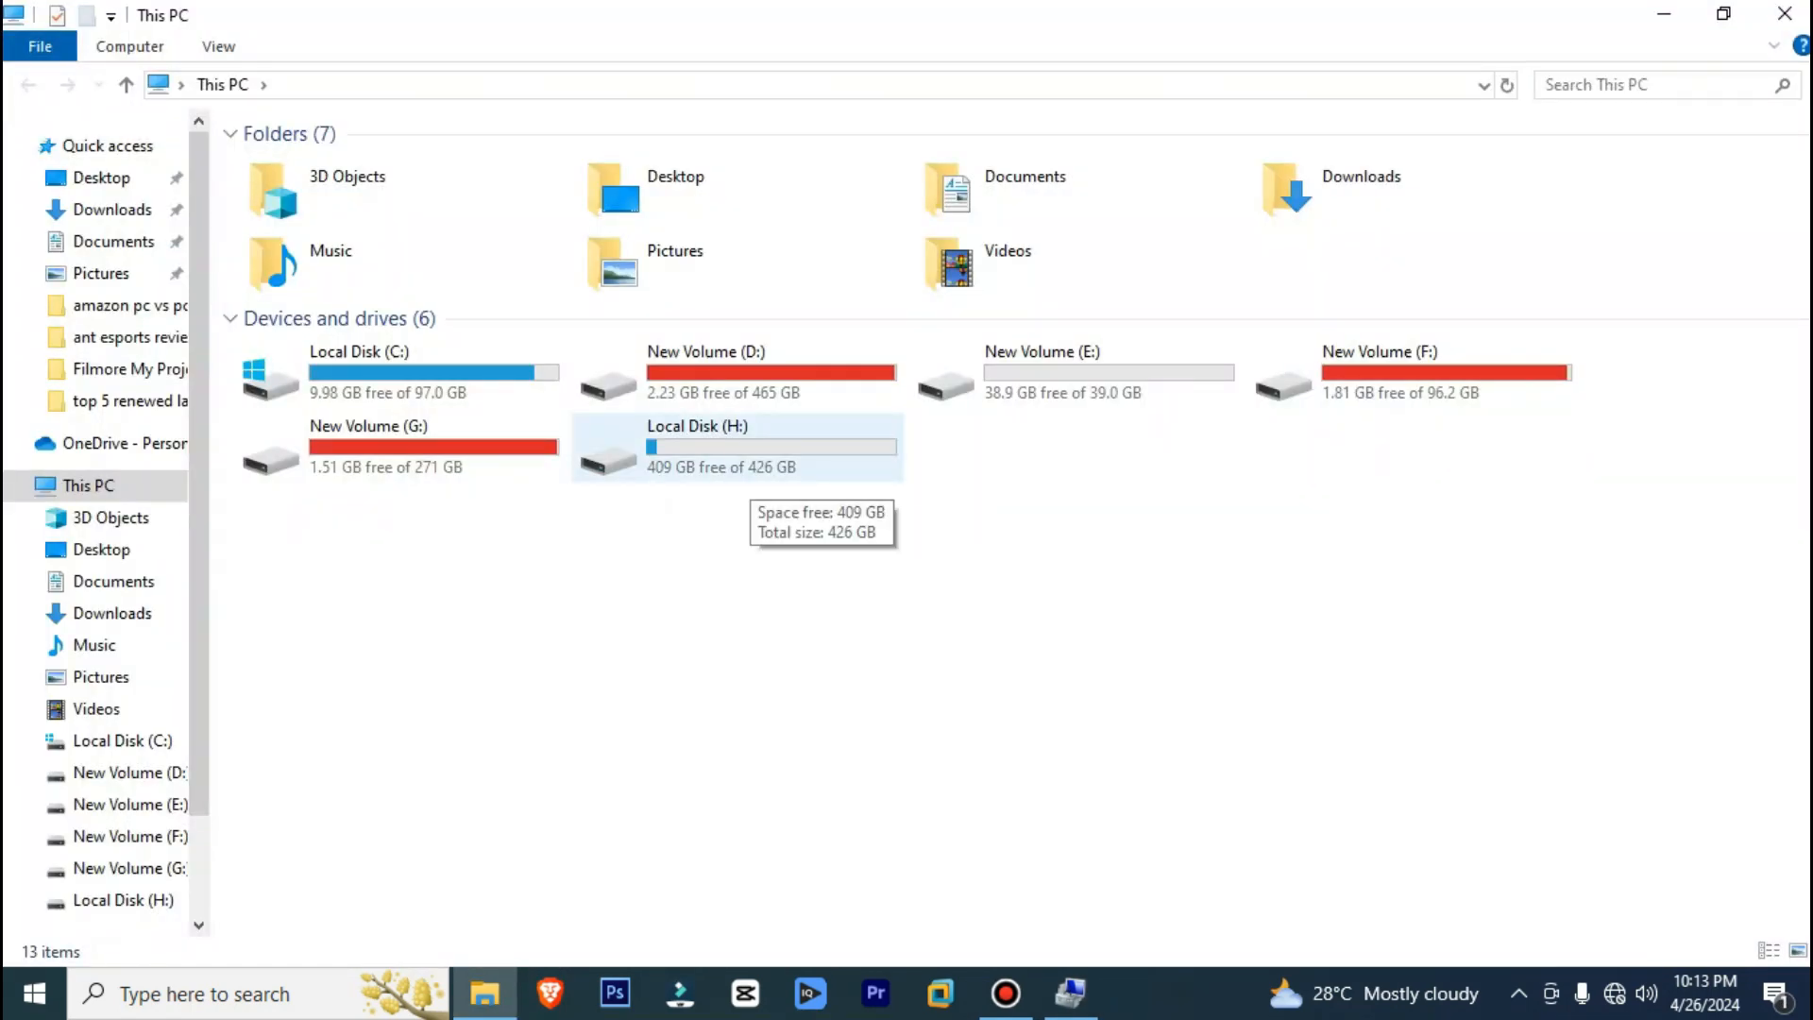
click(722, 450)
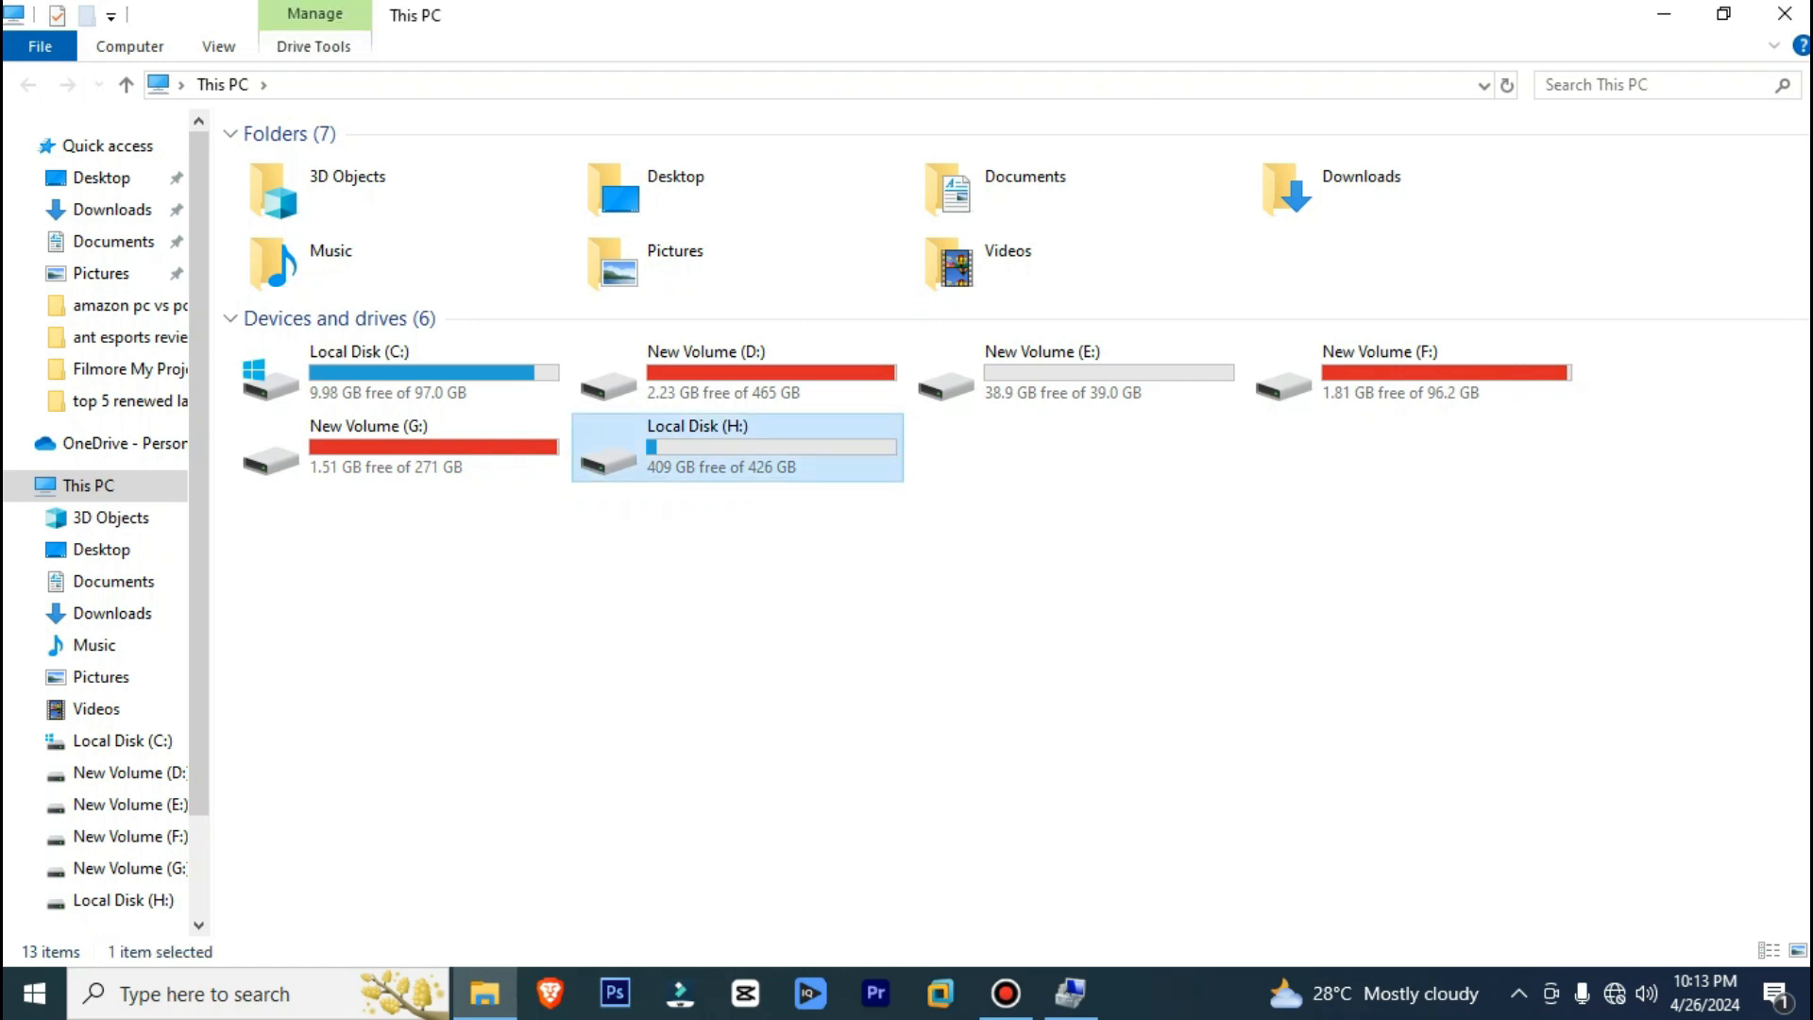
double_click(1077, 378)
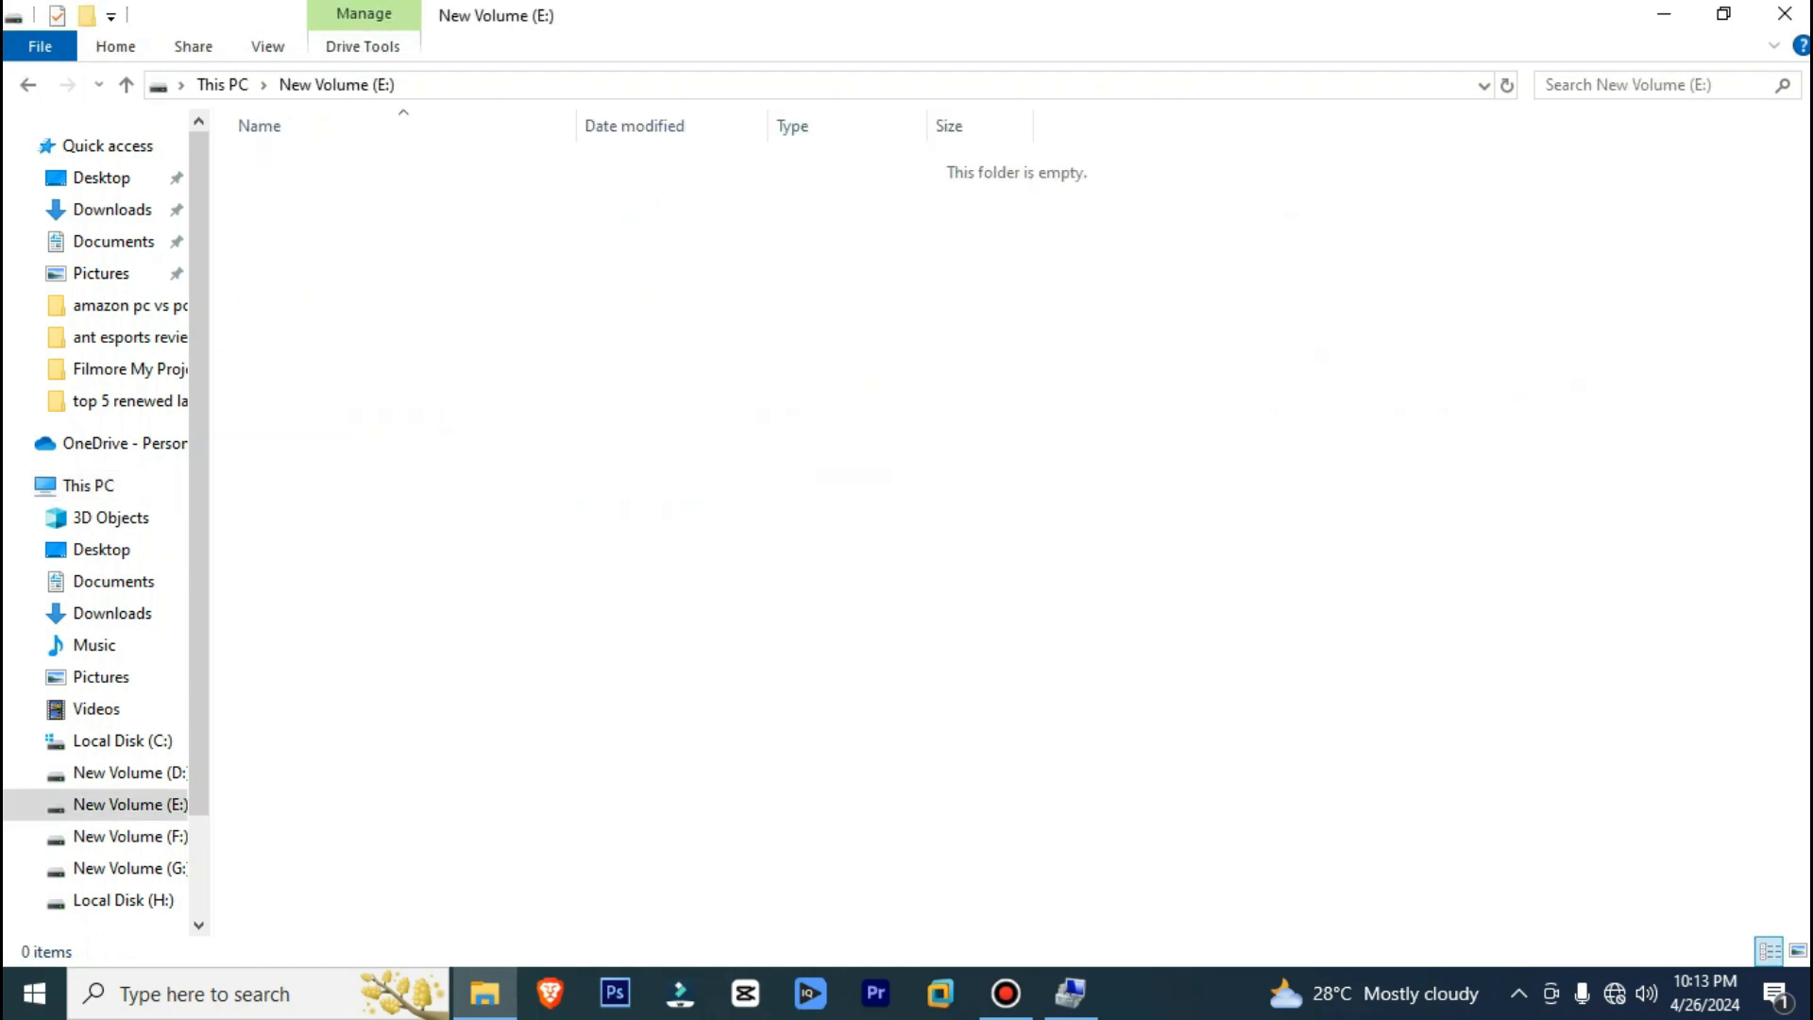
key(alt+Left)
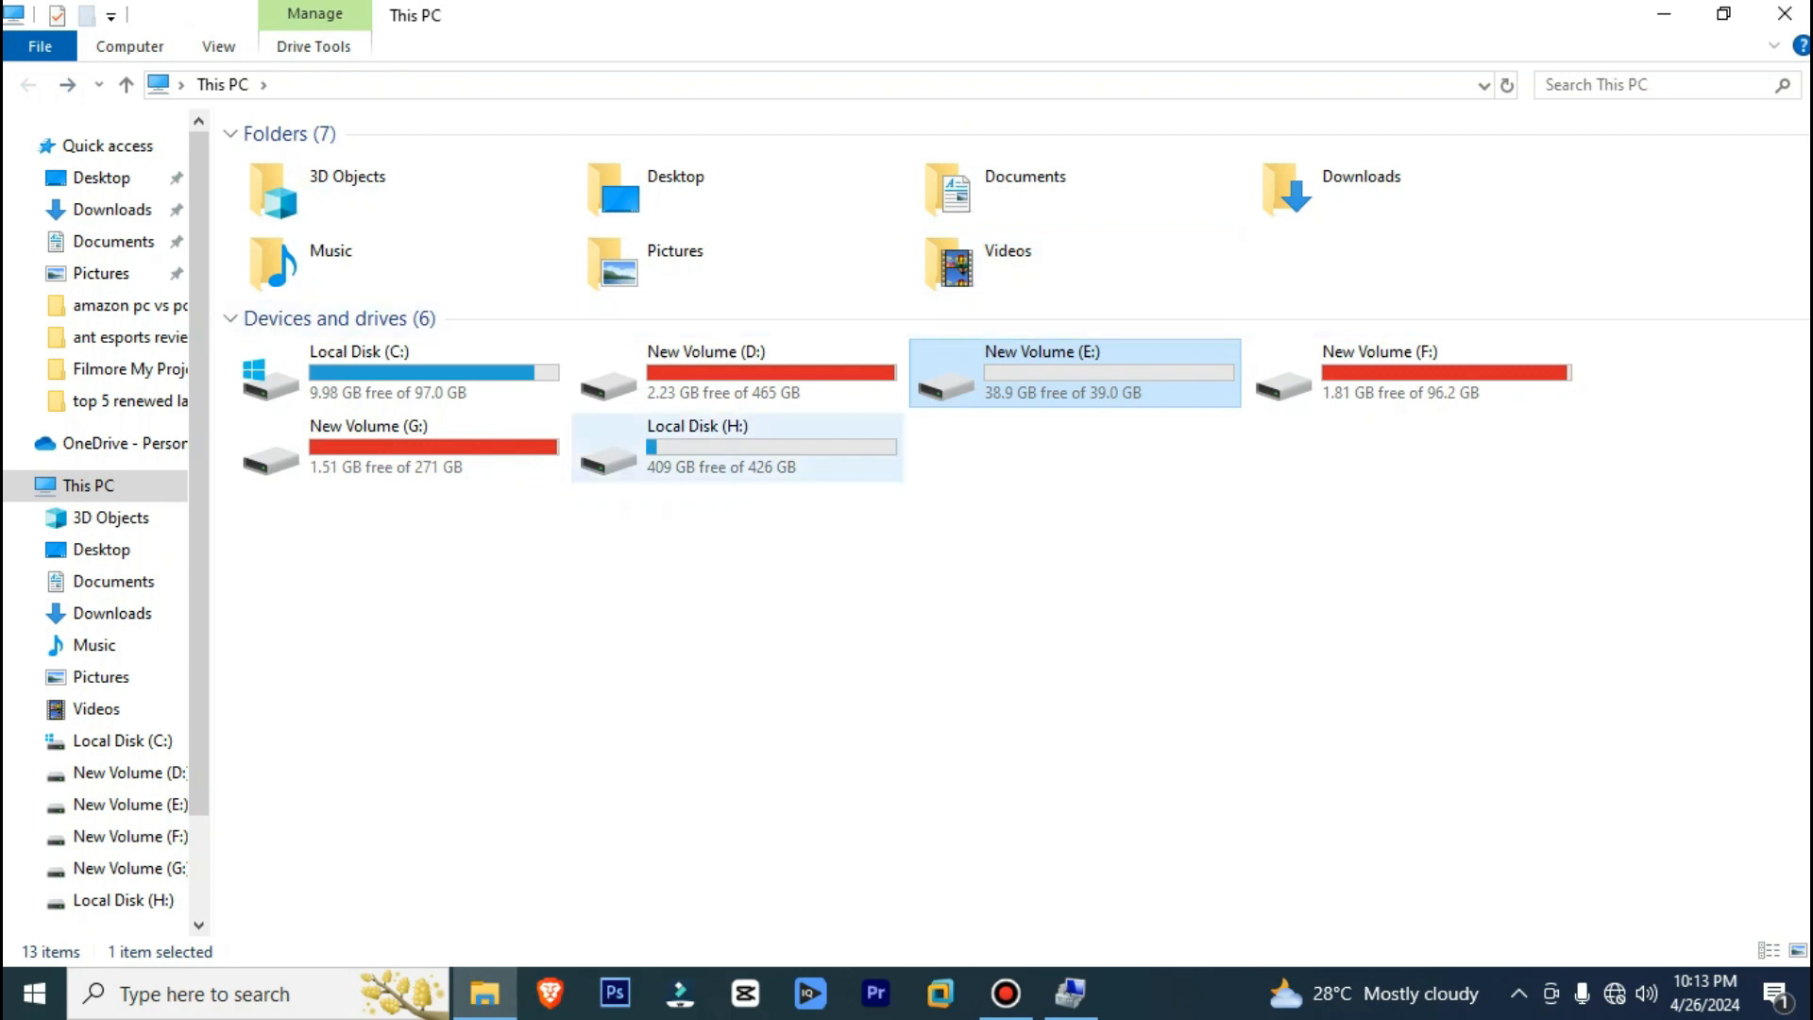
double_click(718, 444)
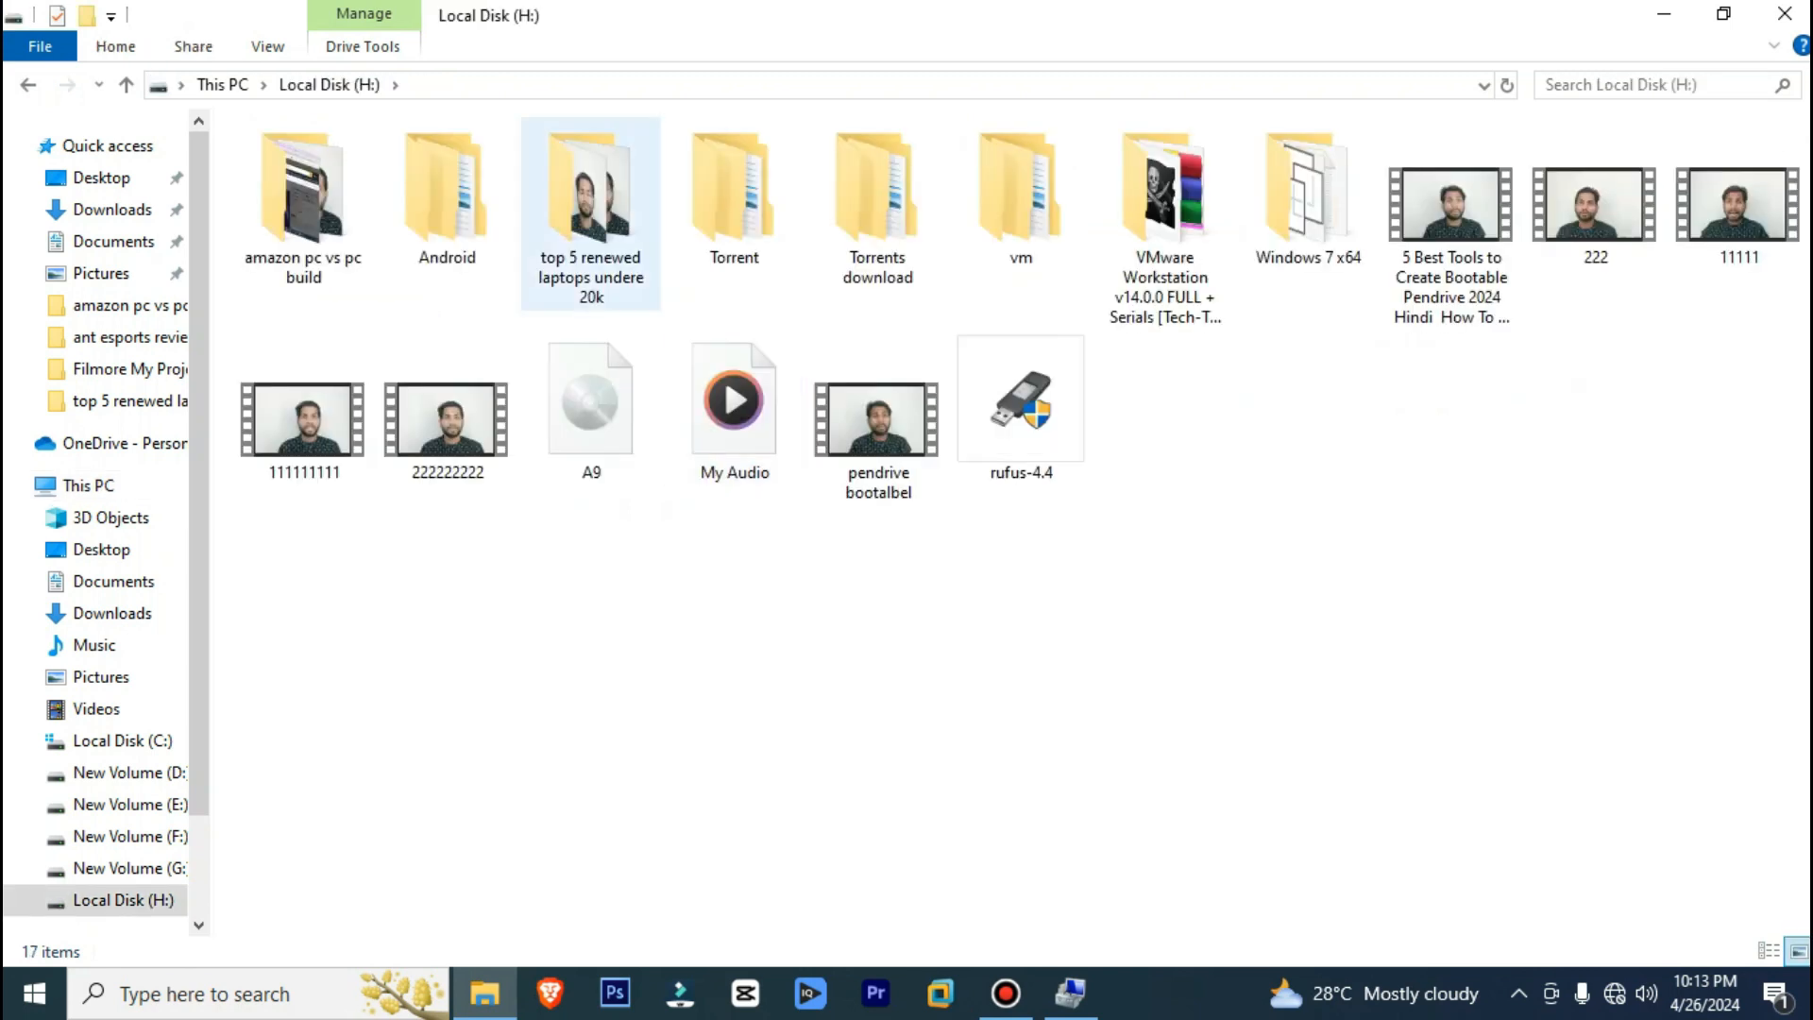
key(alt+Left)
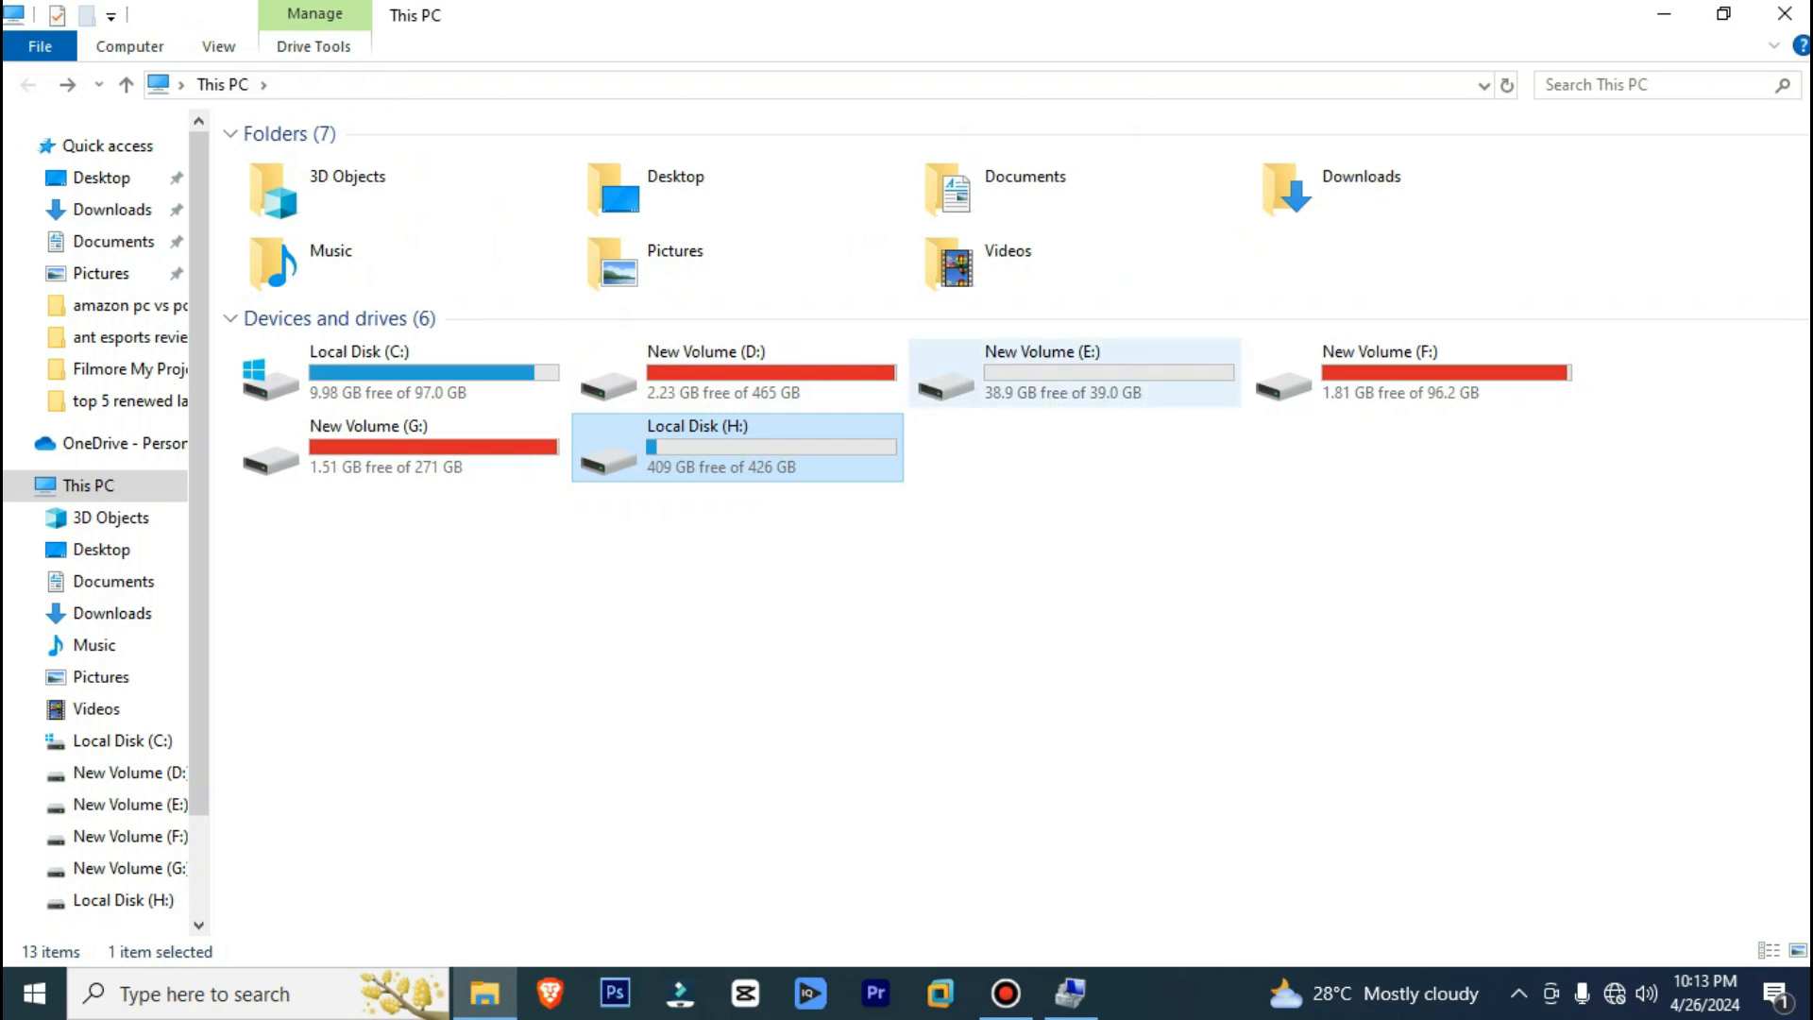
click(1077, 373)
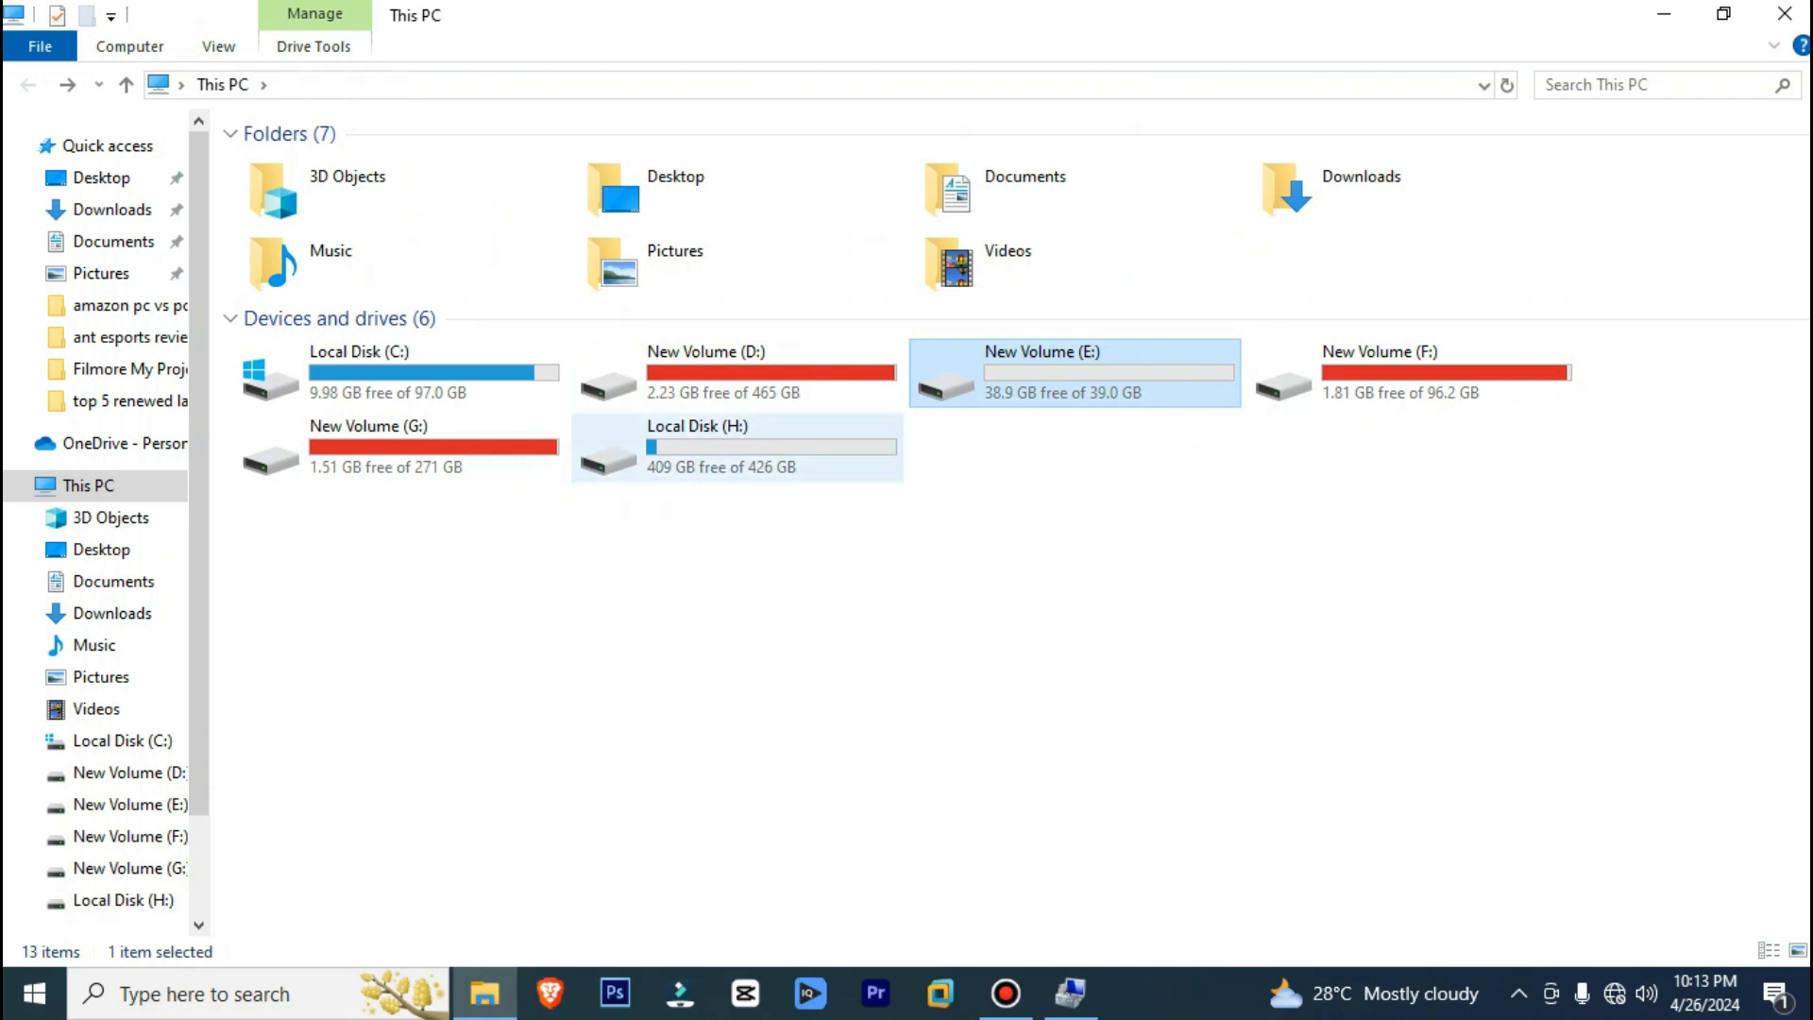
click(737, 448)
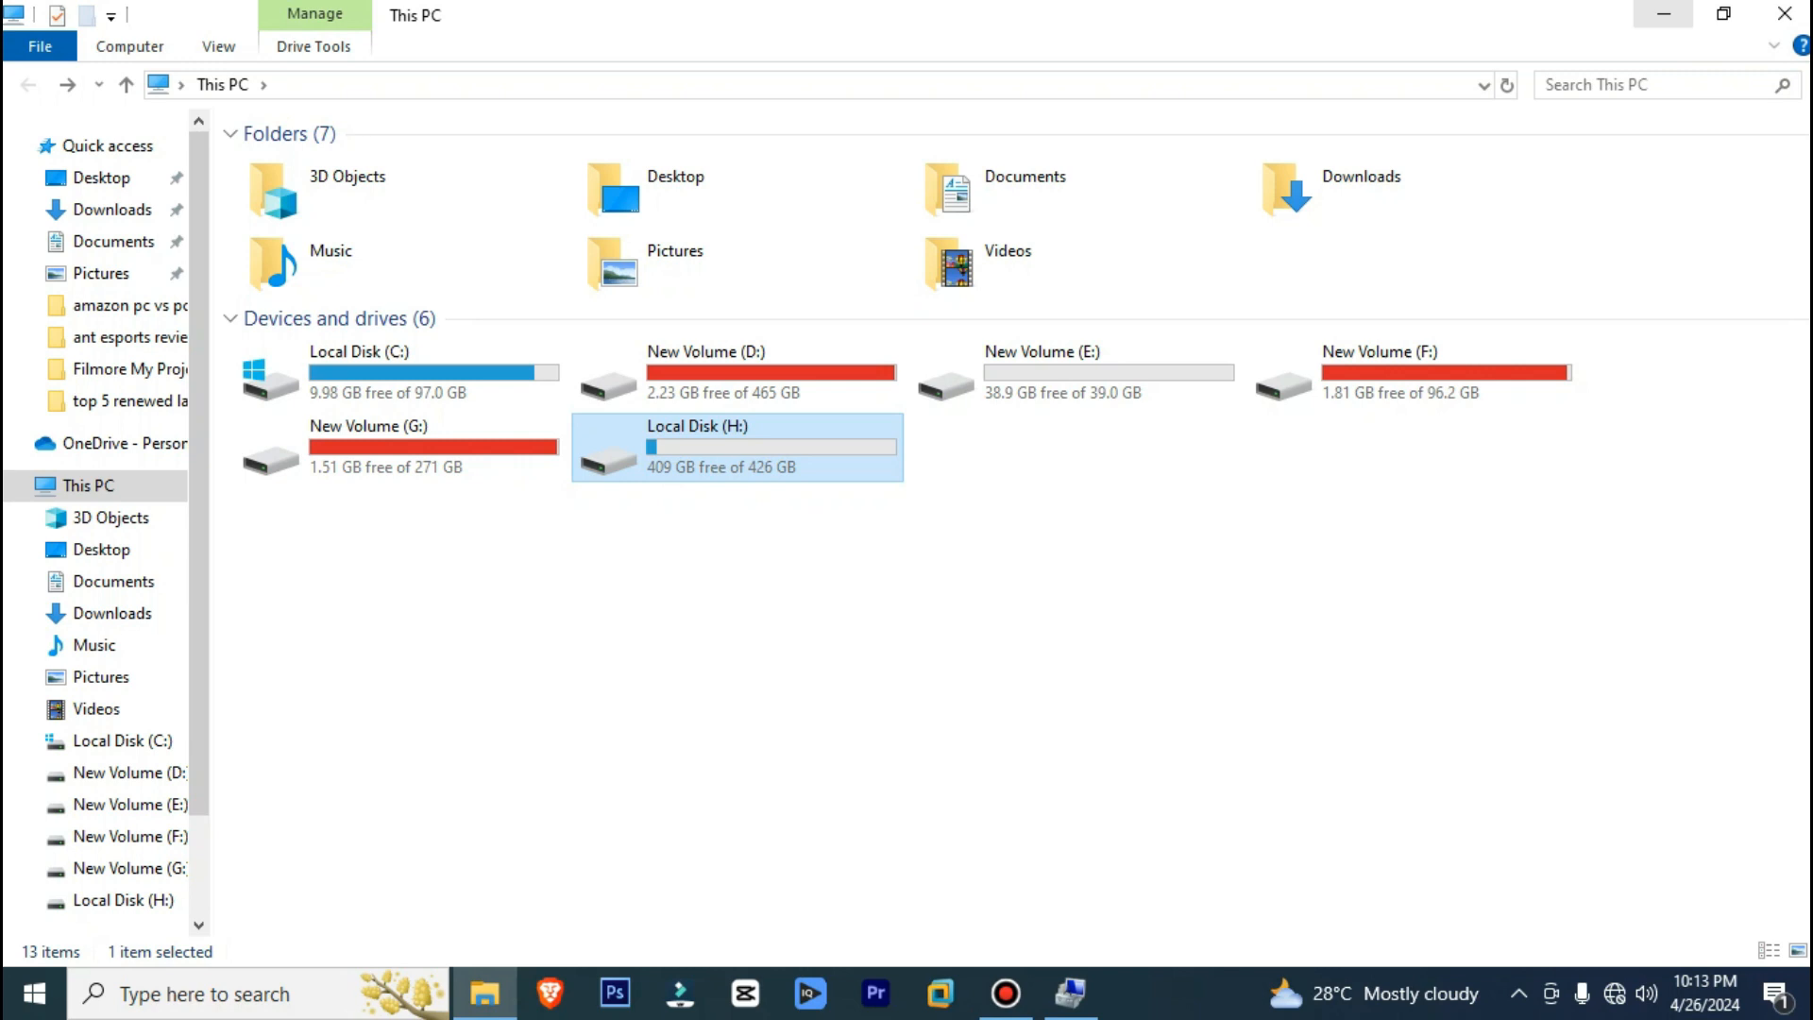
click(1075, 373)
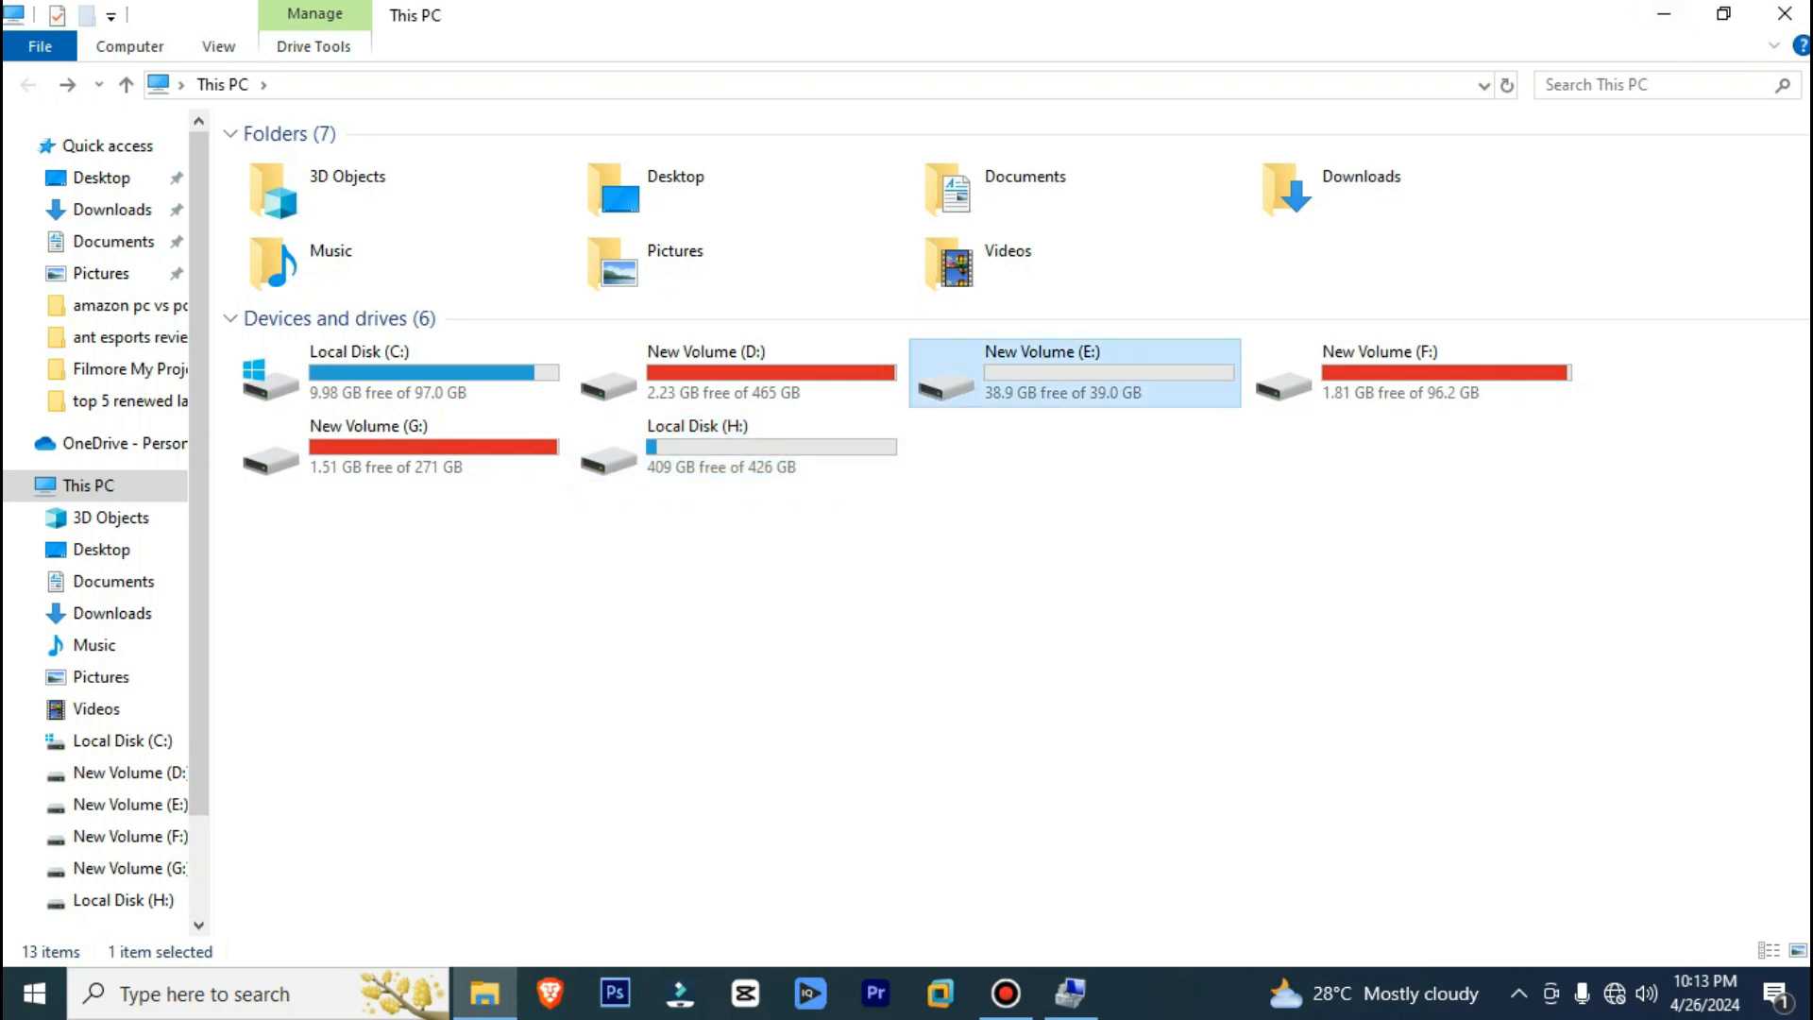
Step: Create a folder with the default name in New Volume (E:) and return to This PC
double_click(1075, 373)
right_click(1016, 358)
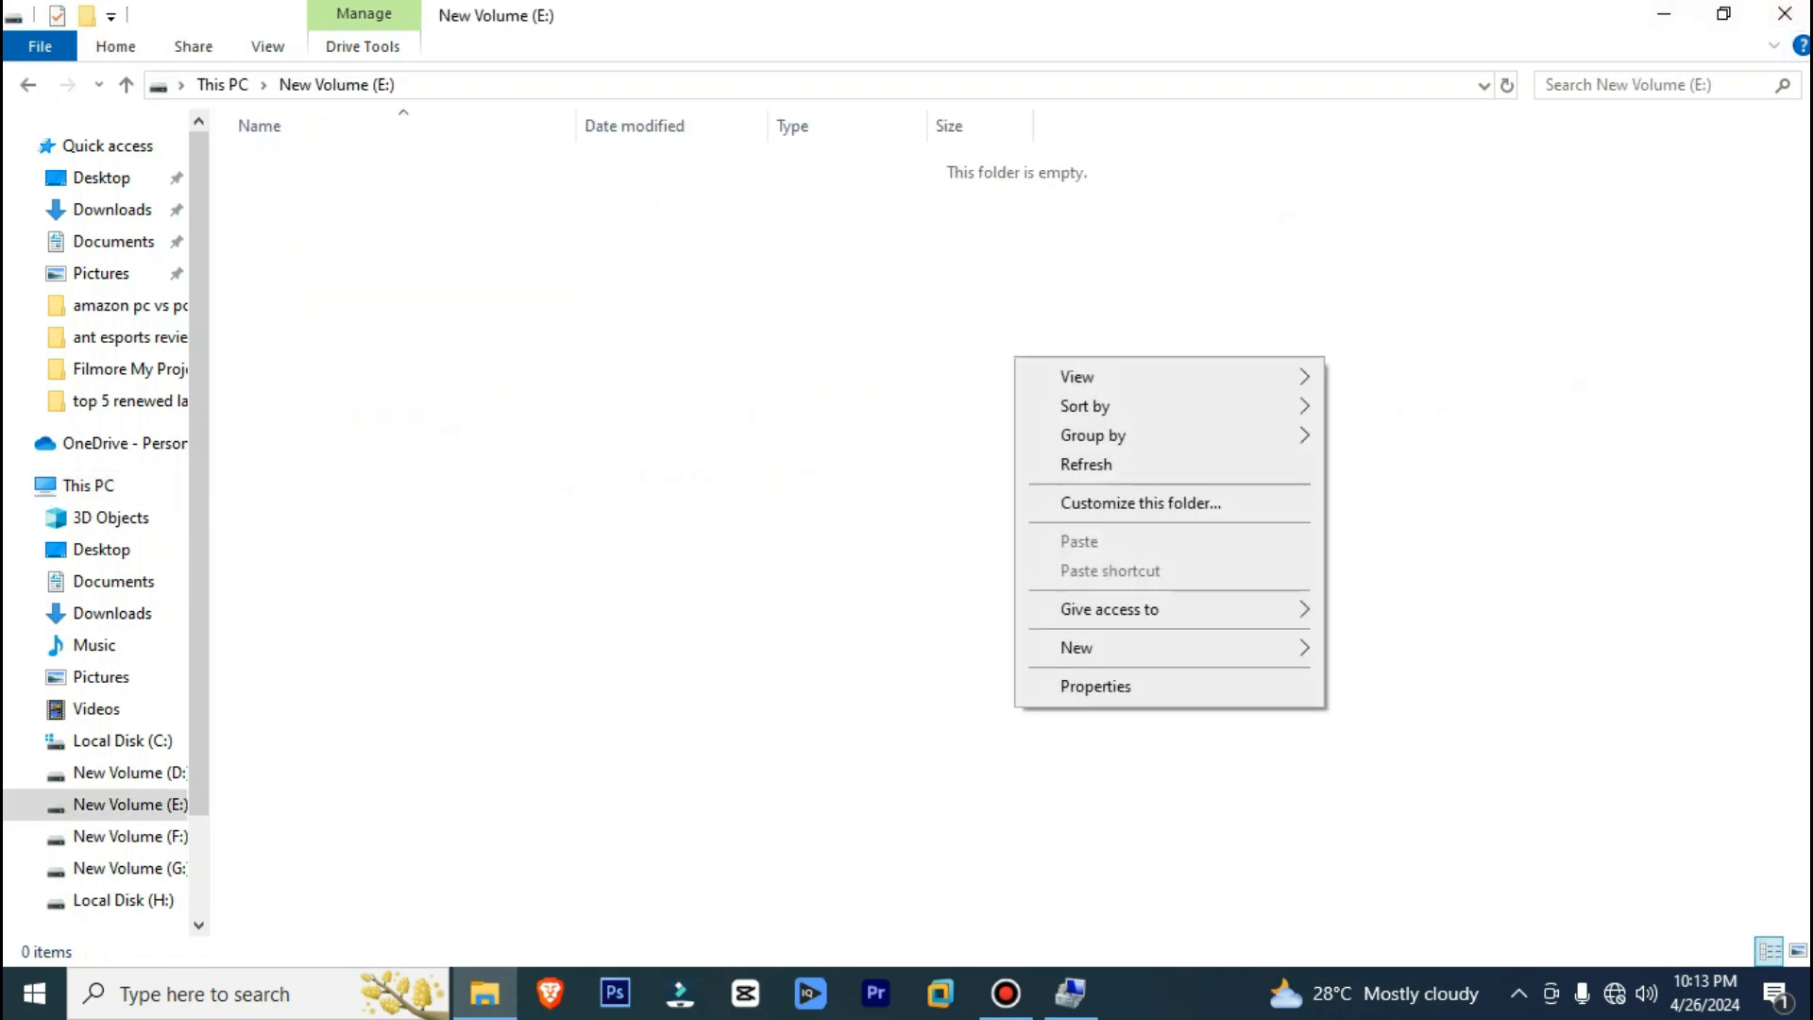
mouse_move(1076, 648)
click(1386, 650)
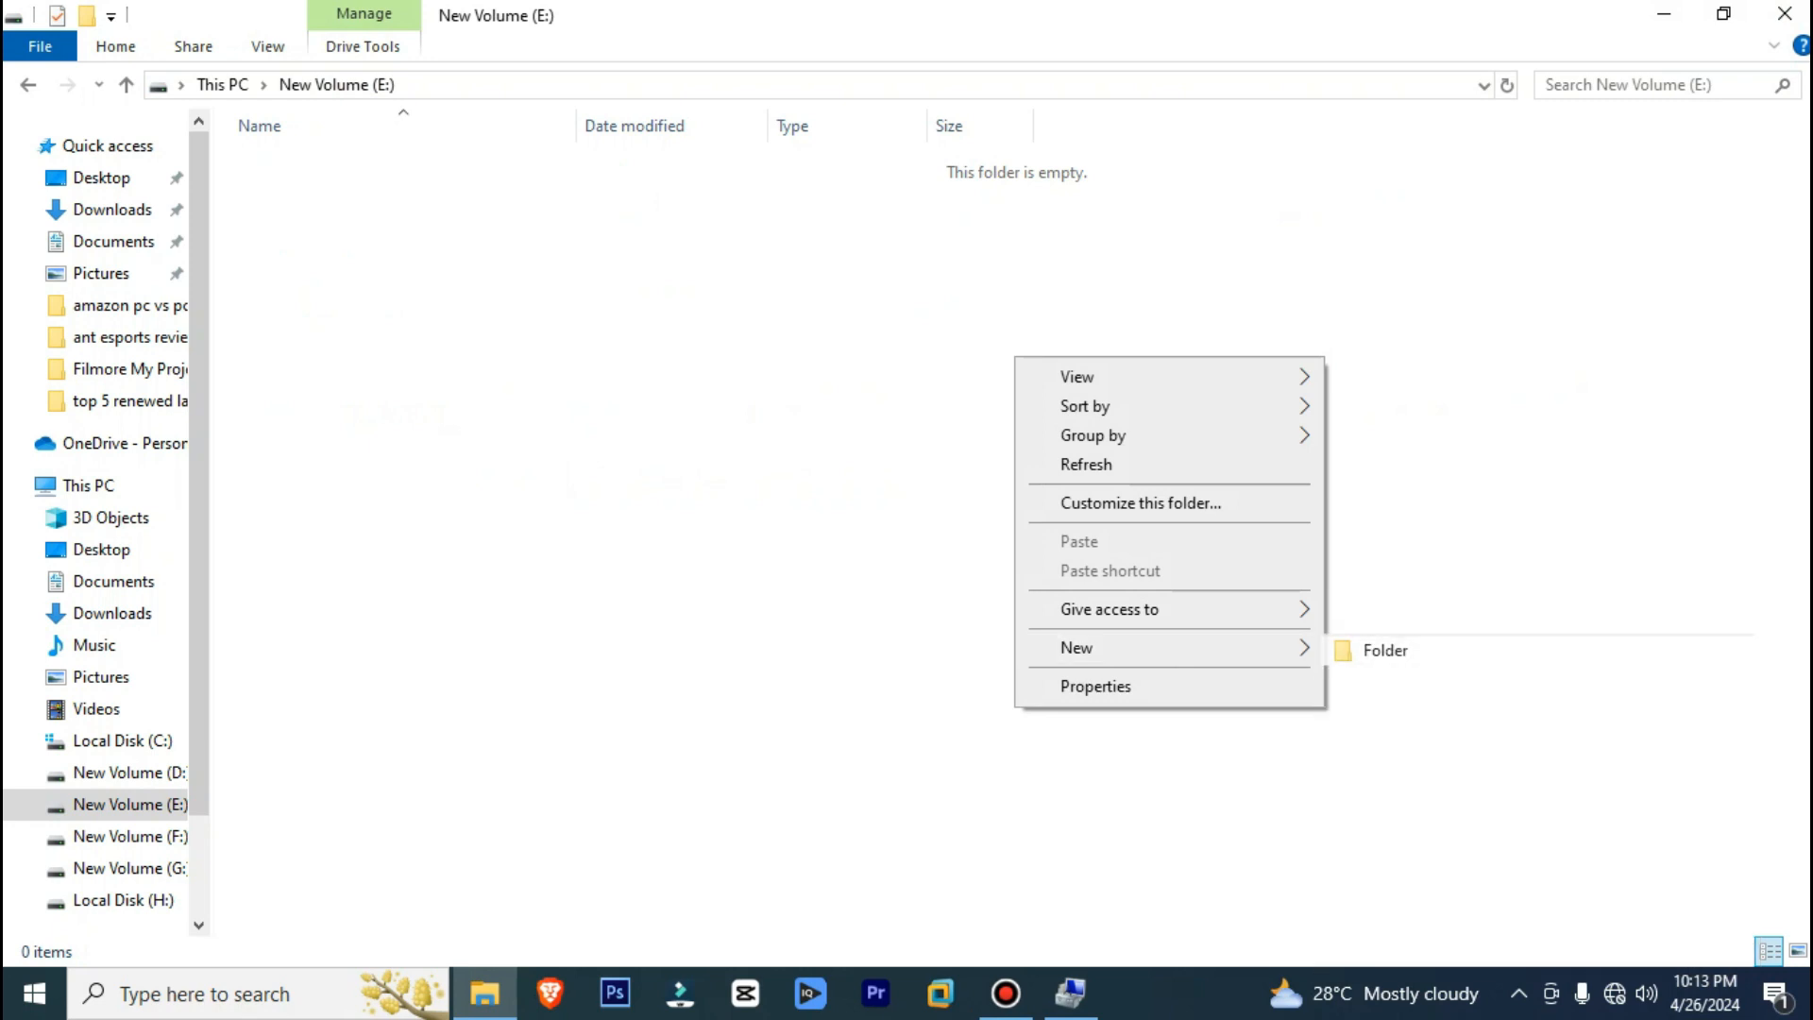
click(1386, 649)
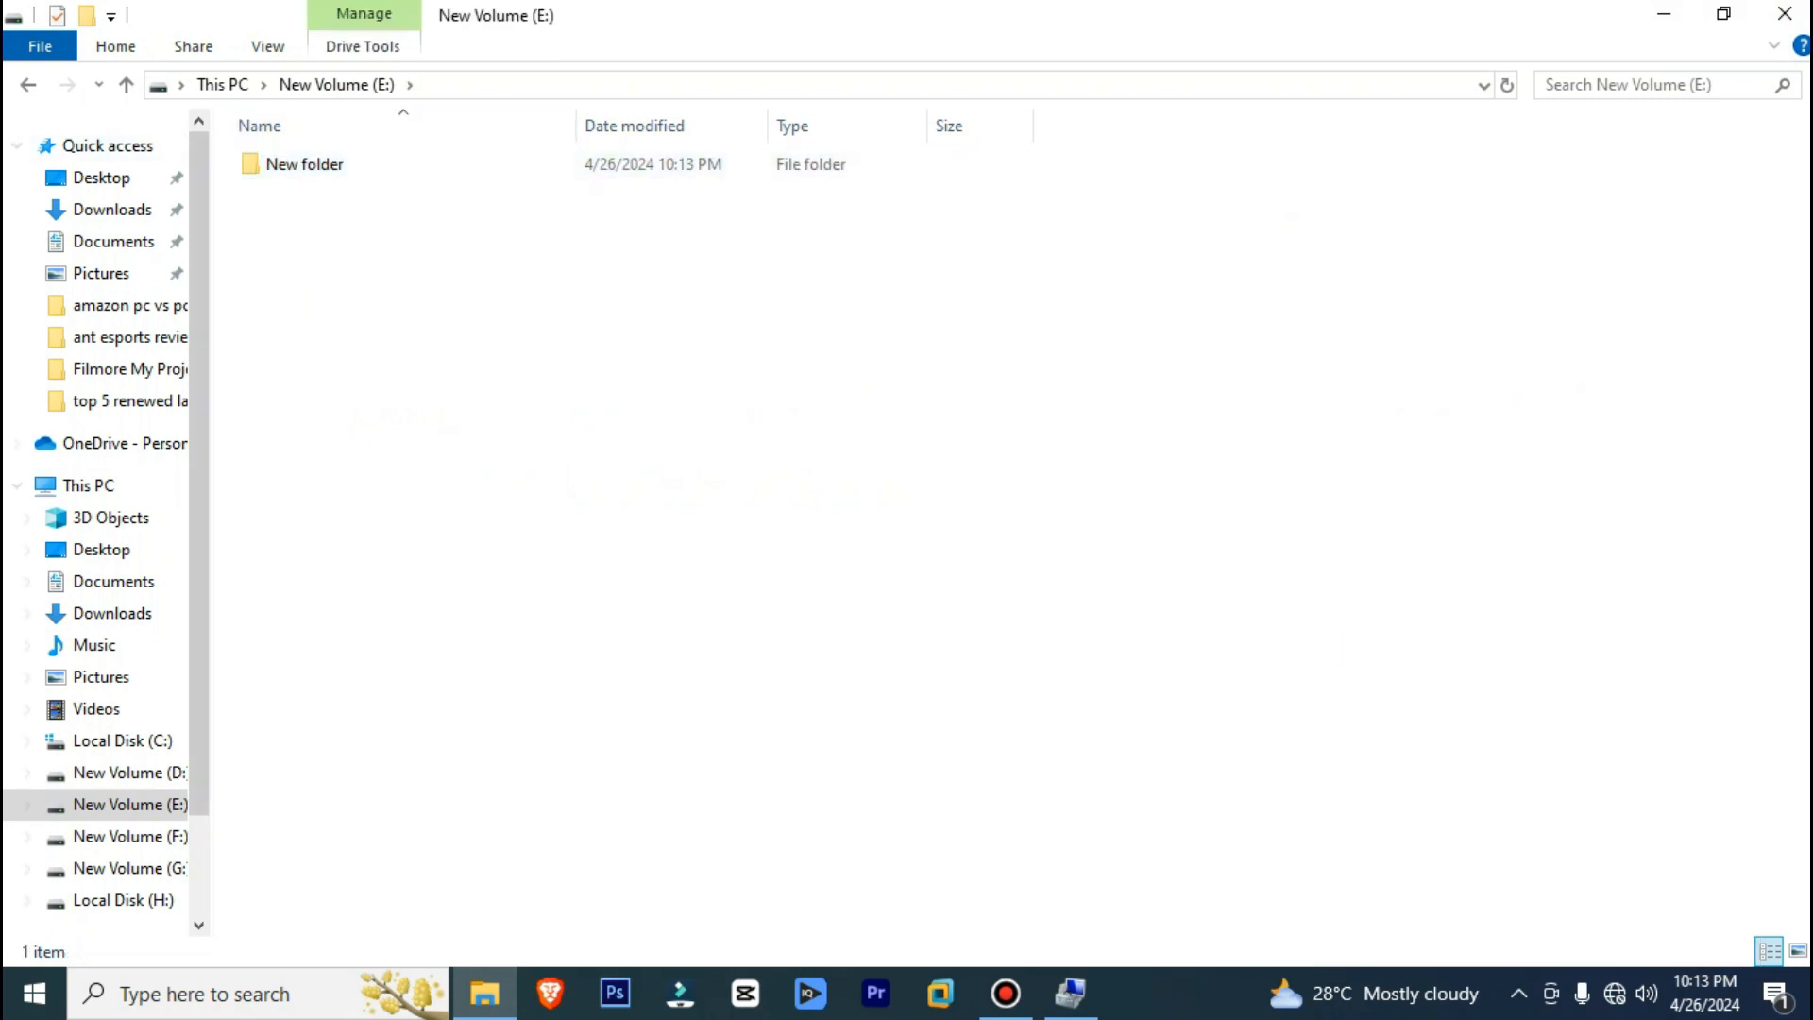
click(29, 85)
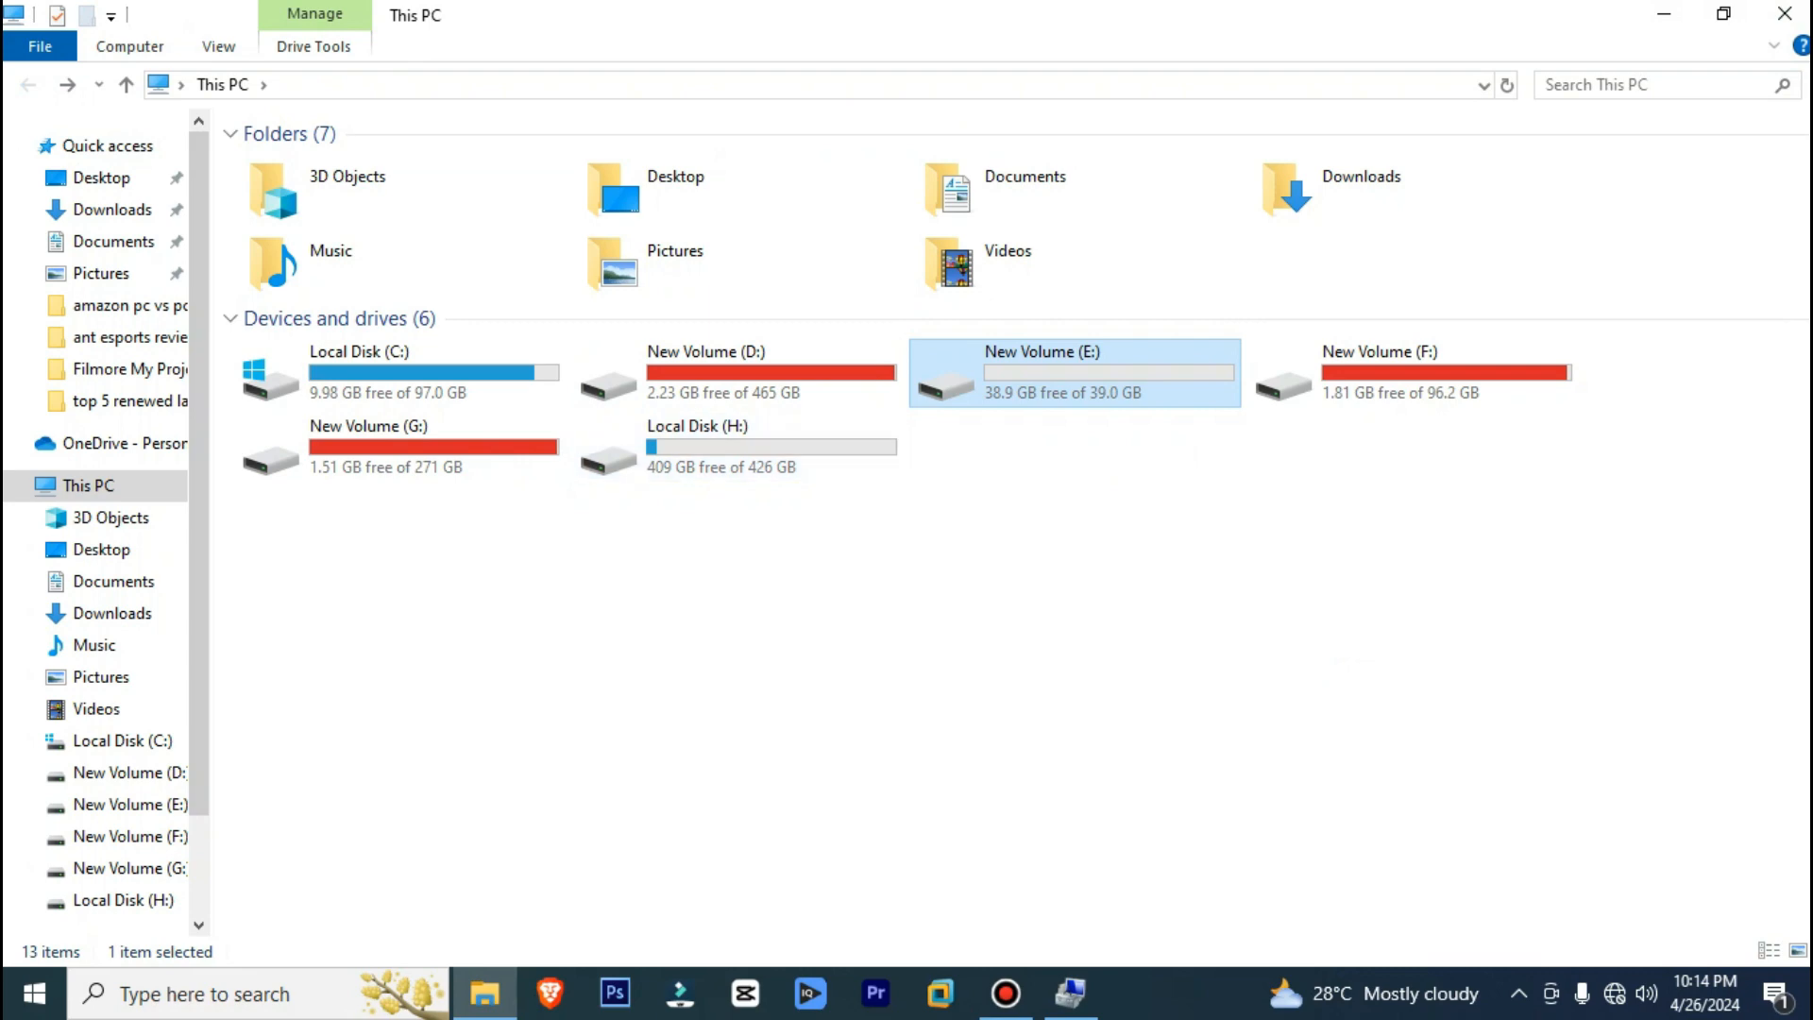
Step: Switch back to Disk Management and inspect the H: and E: partitions on Disk 2
click(1071, 993)
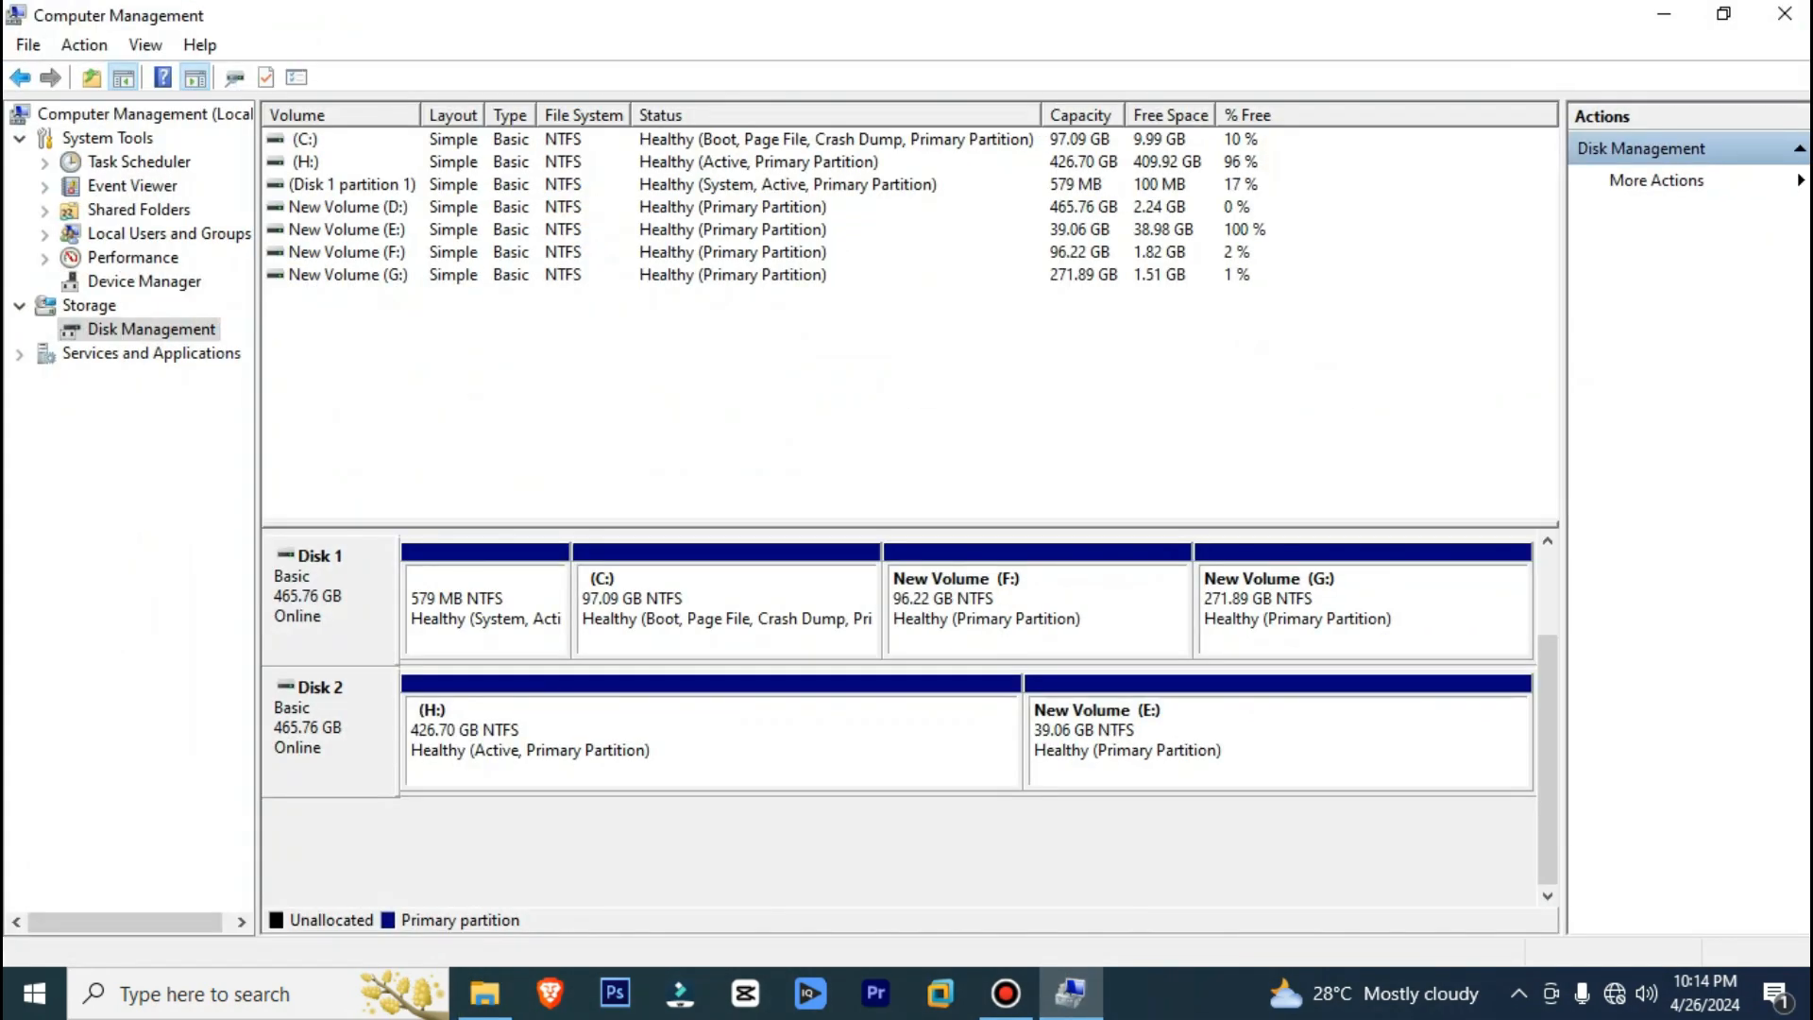
right_click(1097, 730)
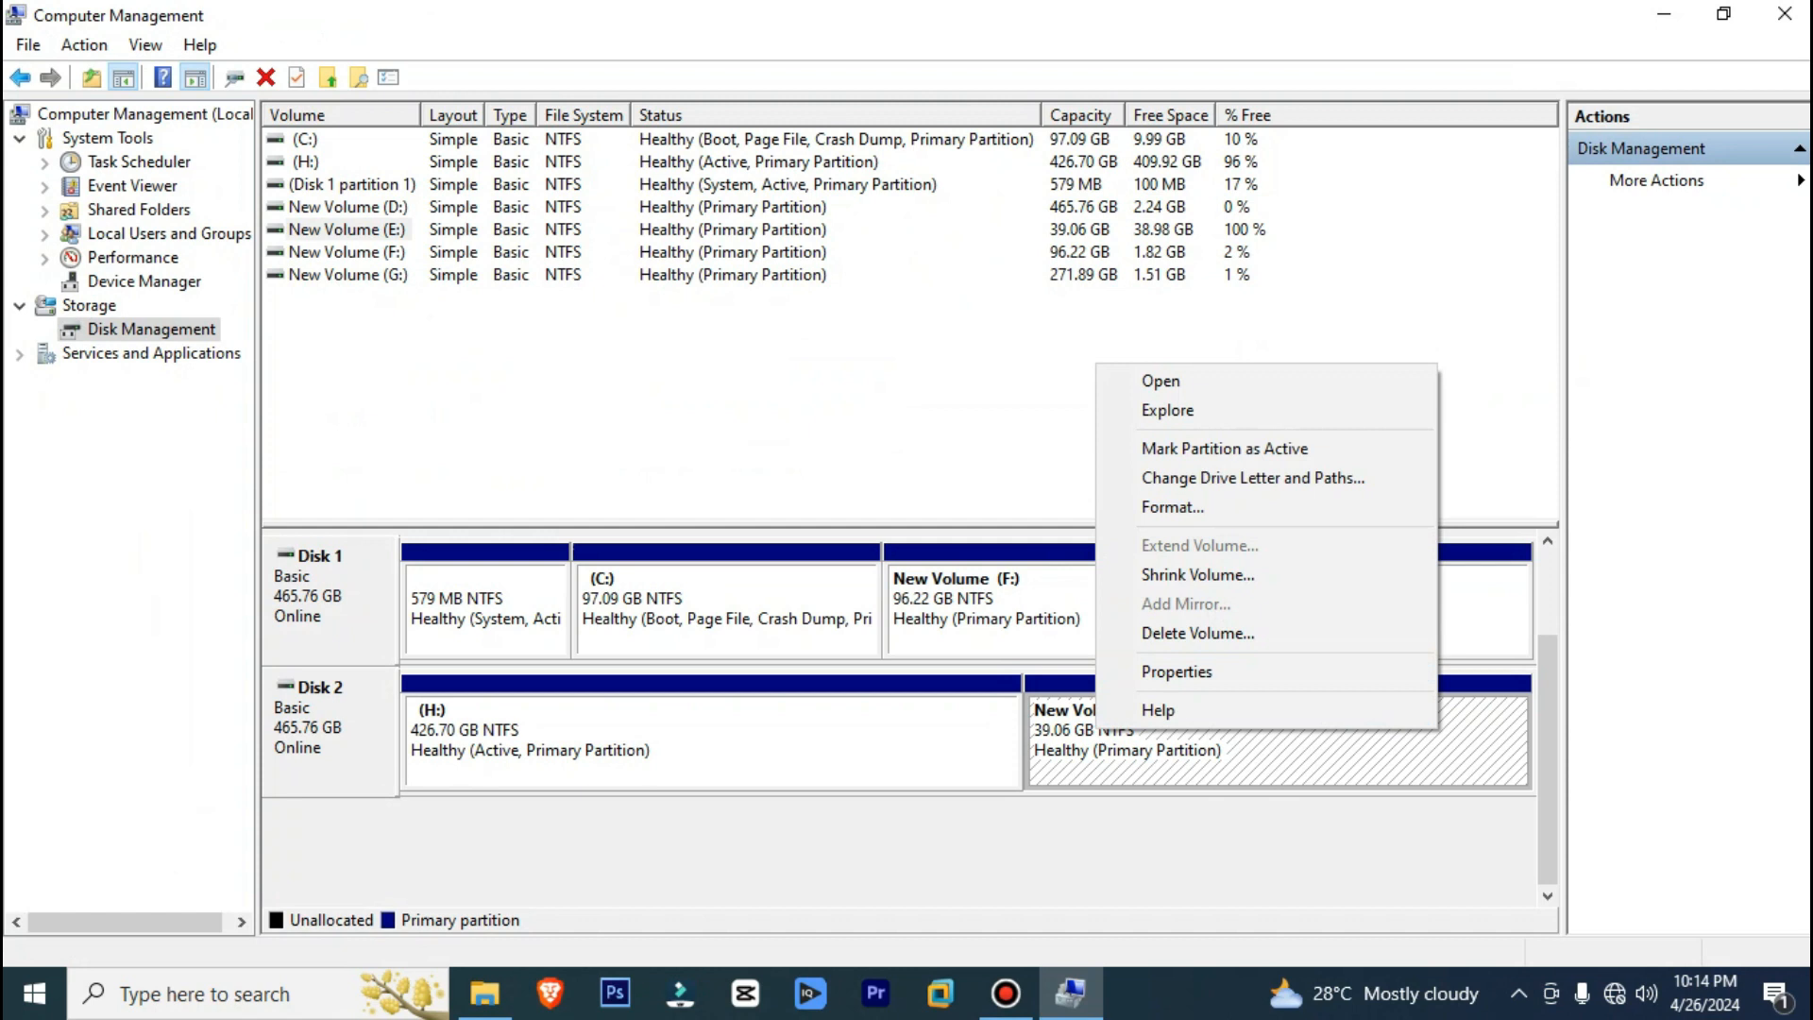
click(728, 741)
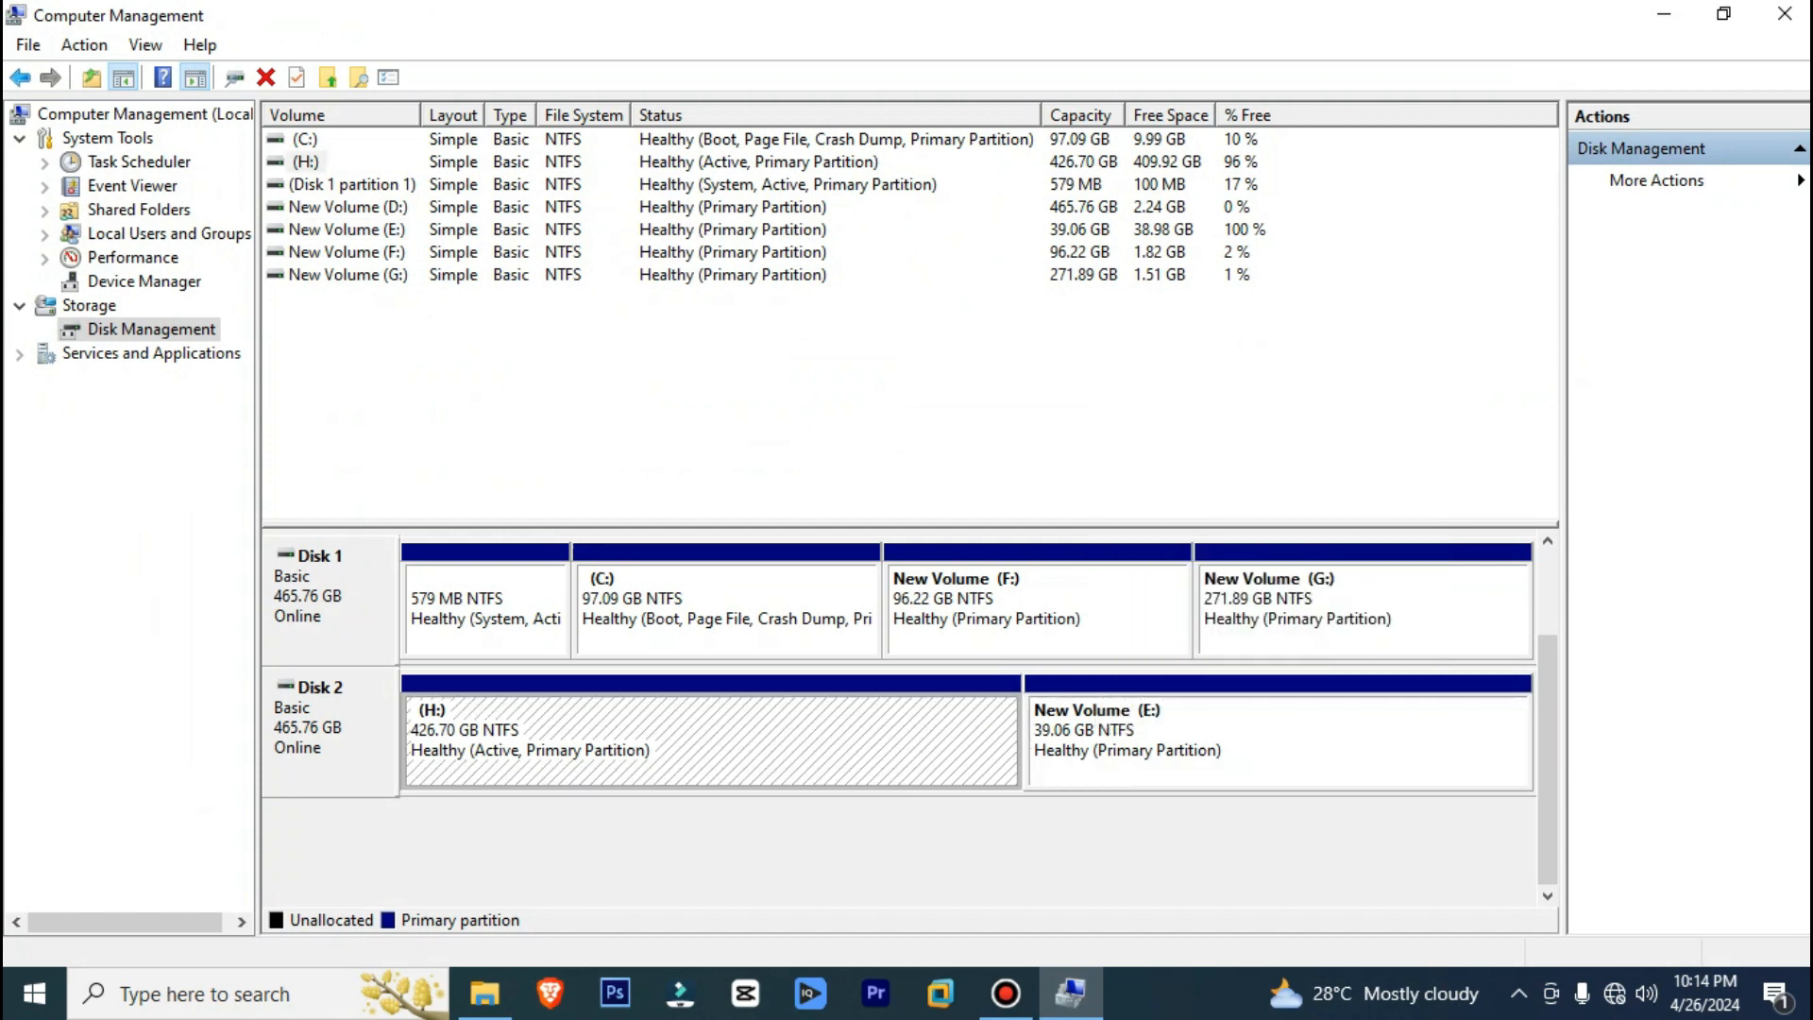
click(1181, 742)
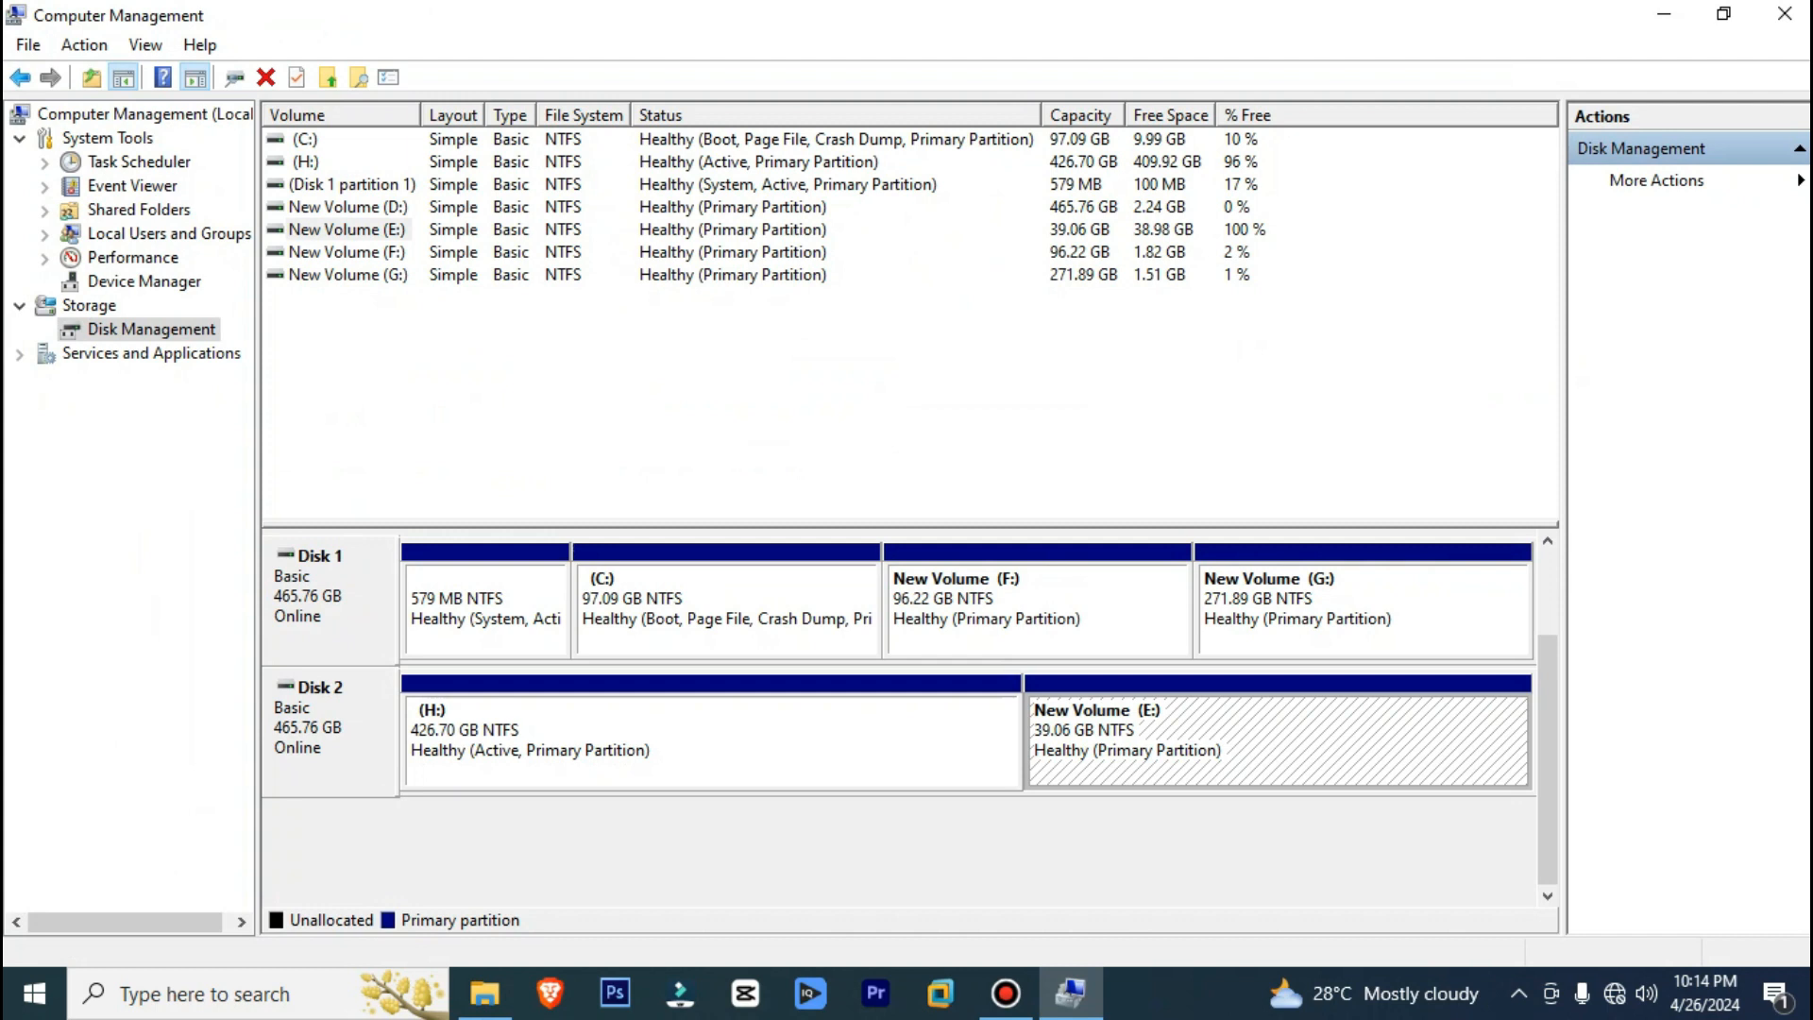
Step: Delete the New Volume (E:) partition on Disk 2 and accept erasing its data
right_click(1138, 737)
right_click(693, 733)
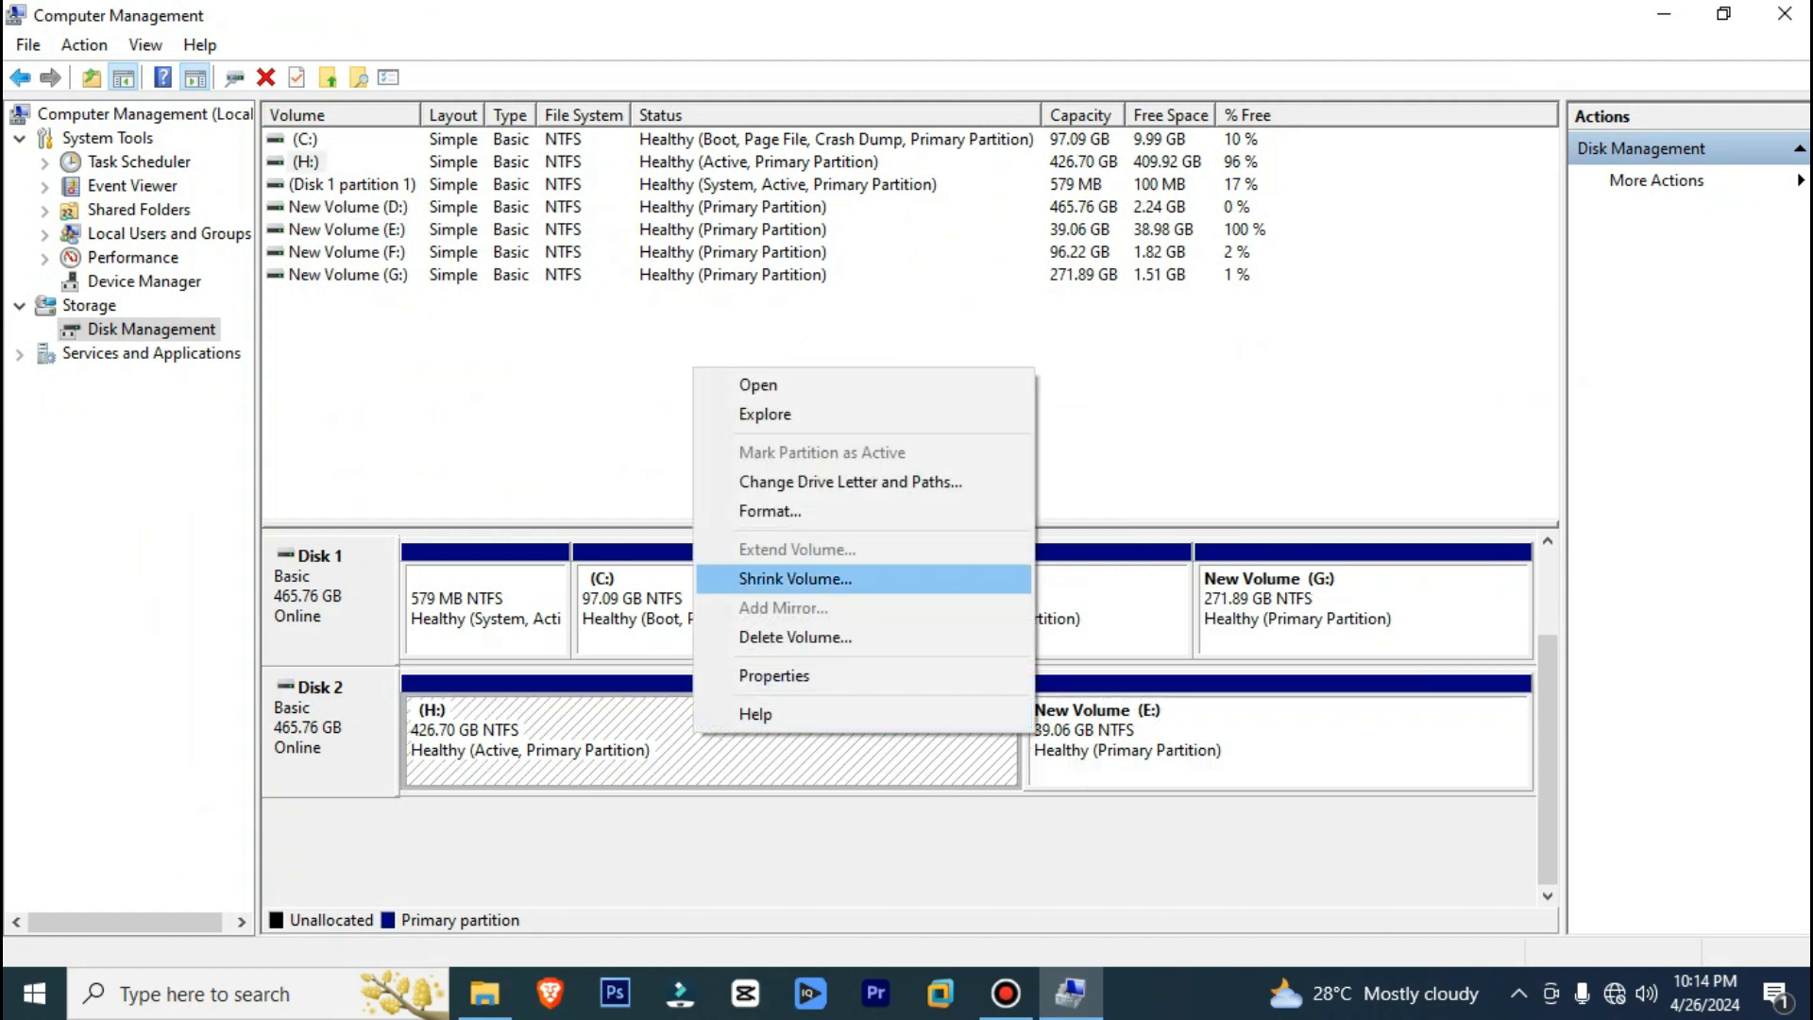
click(1181, 741)
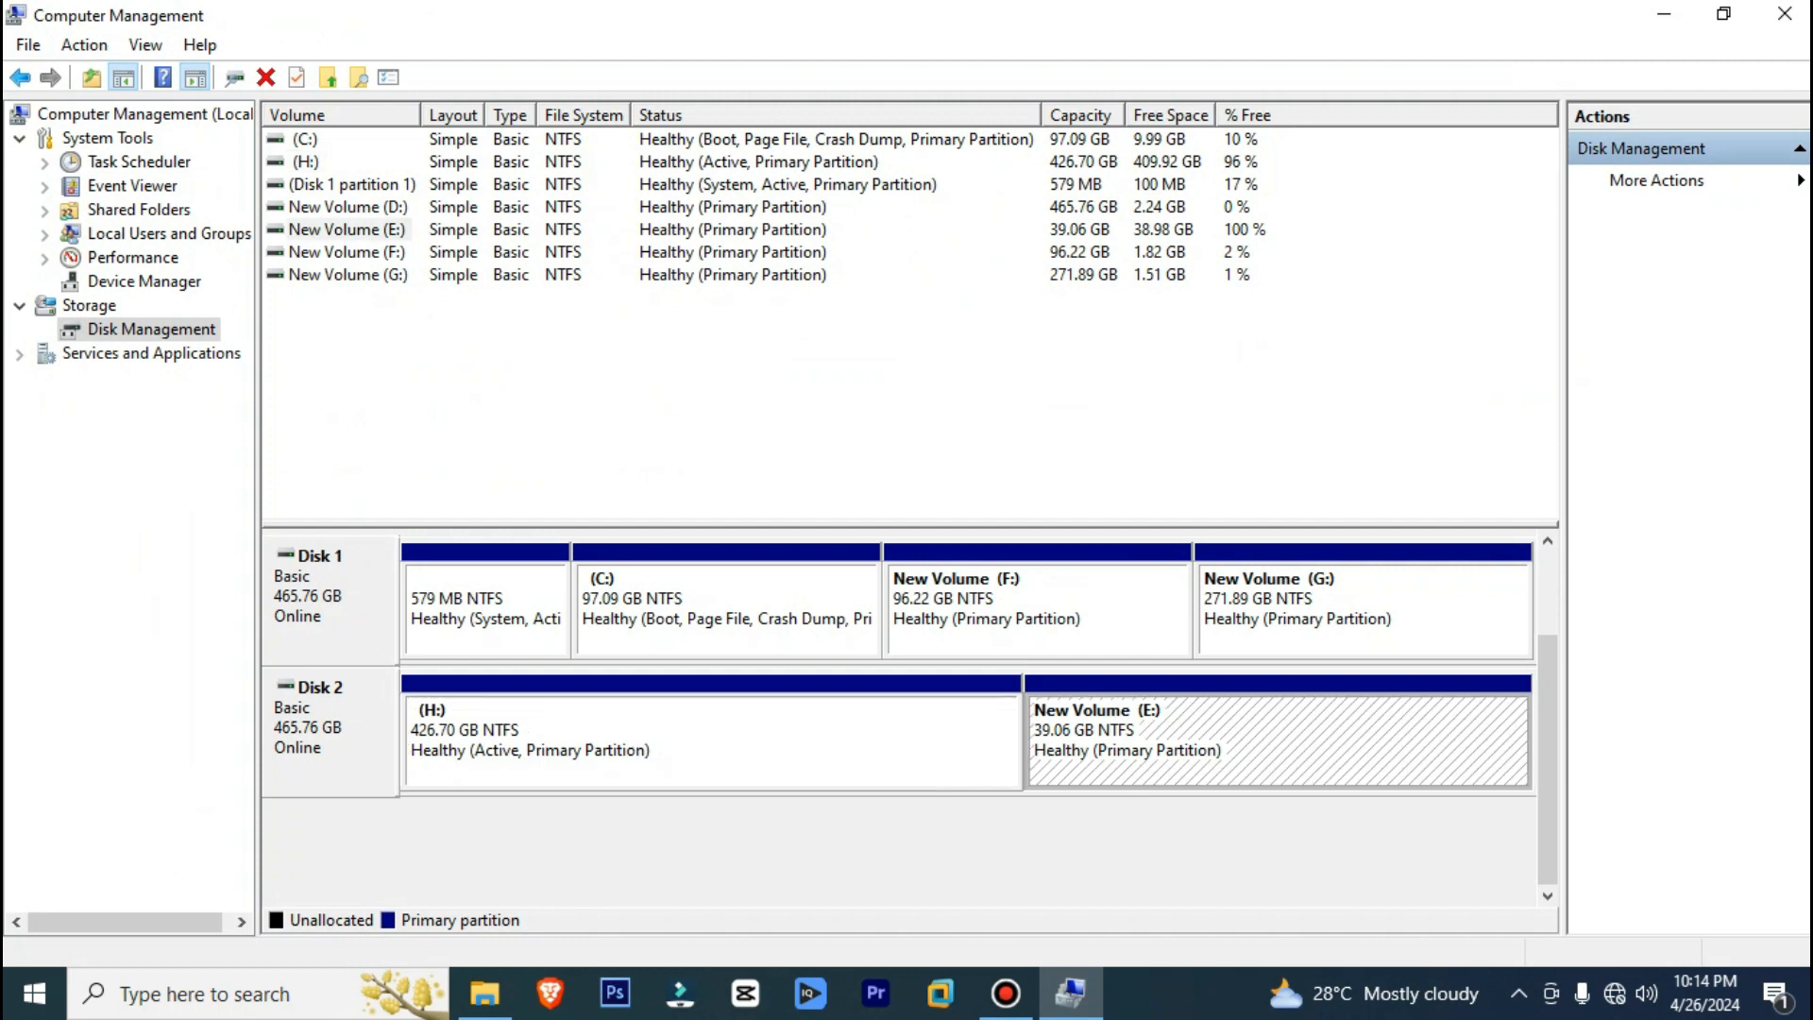
right_click(1222, 732)
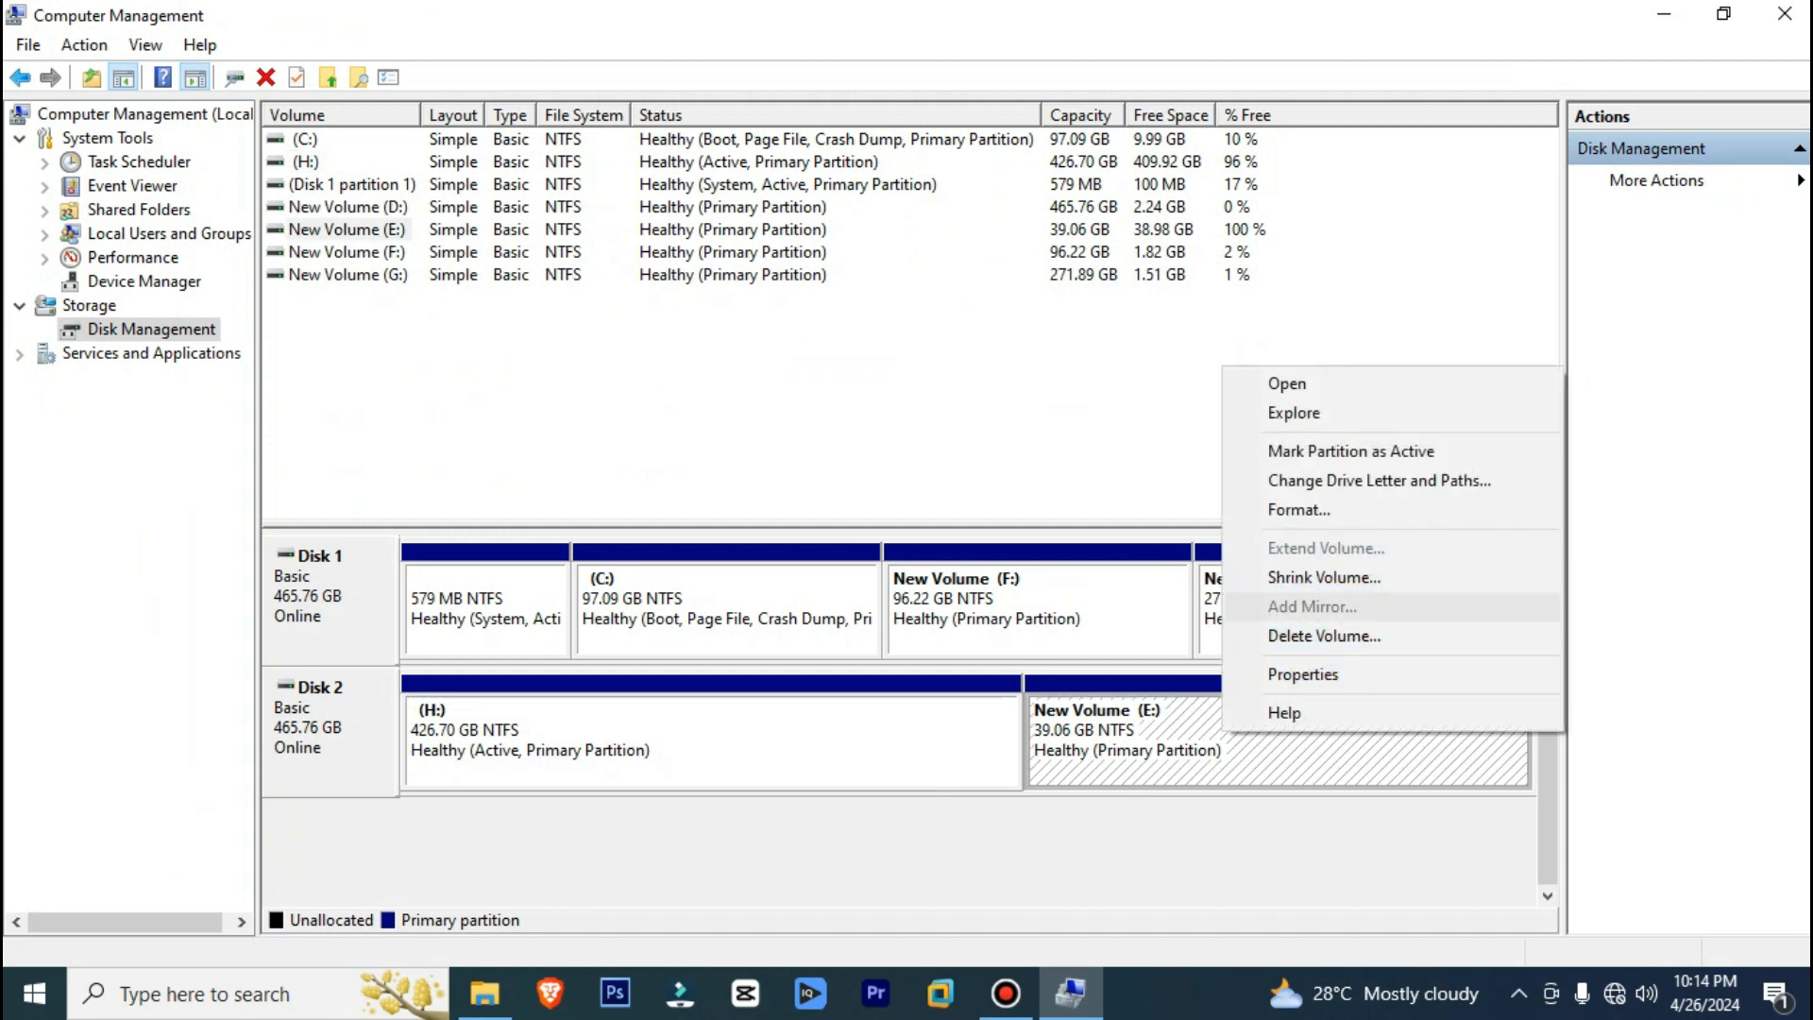
click(1324, 636)
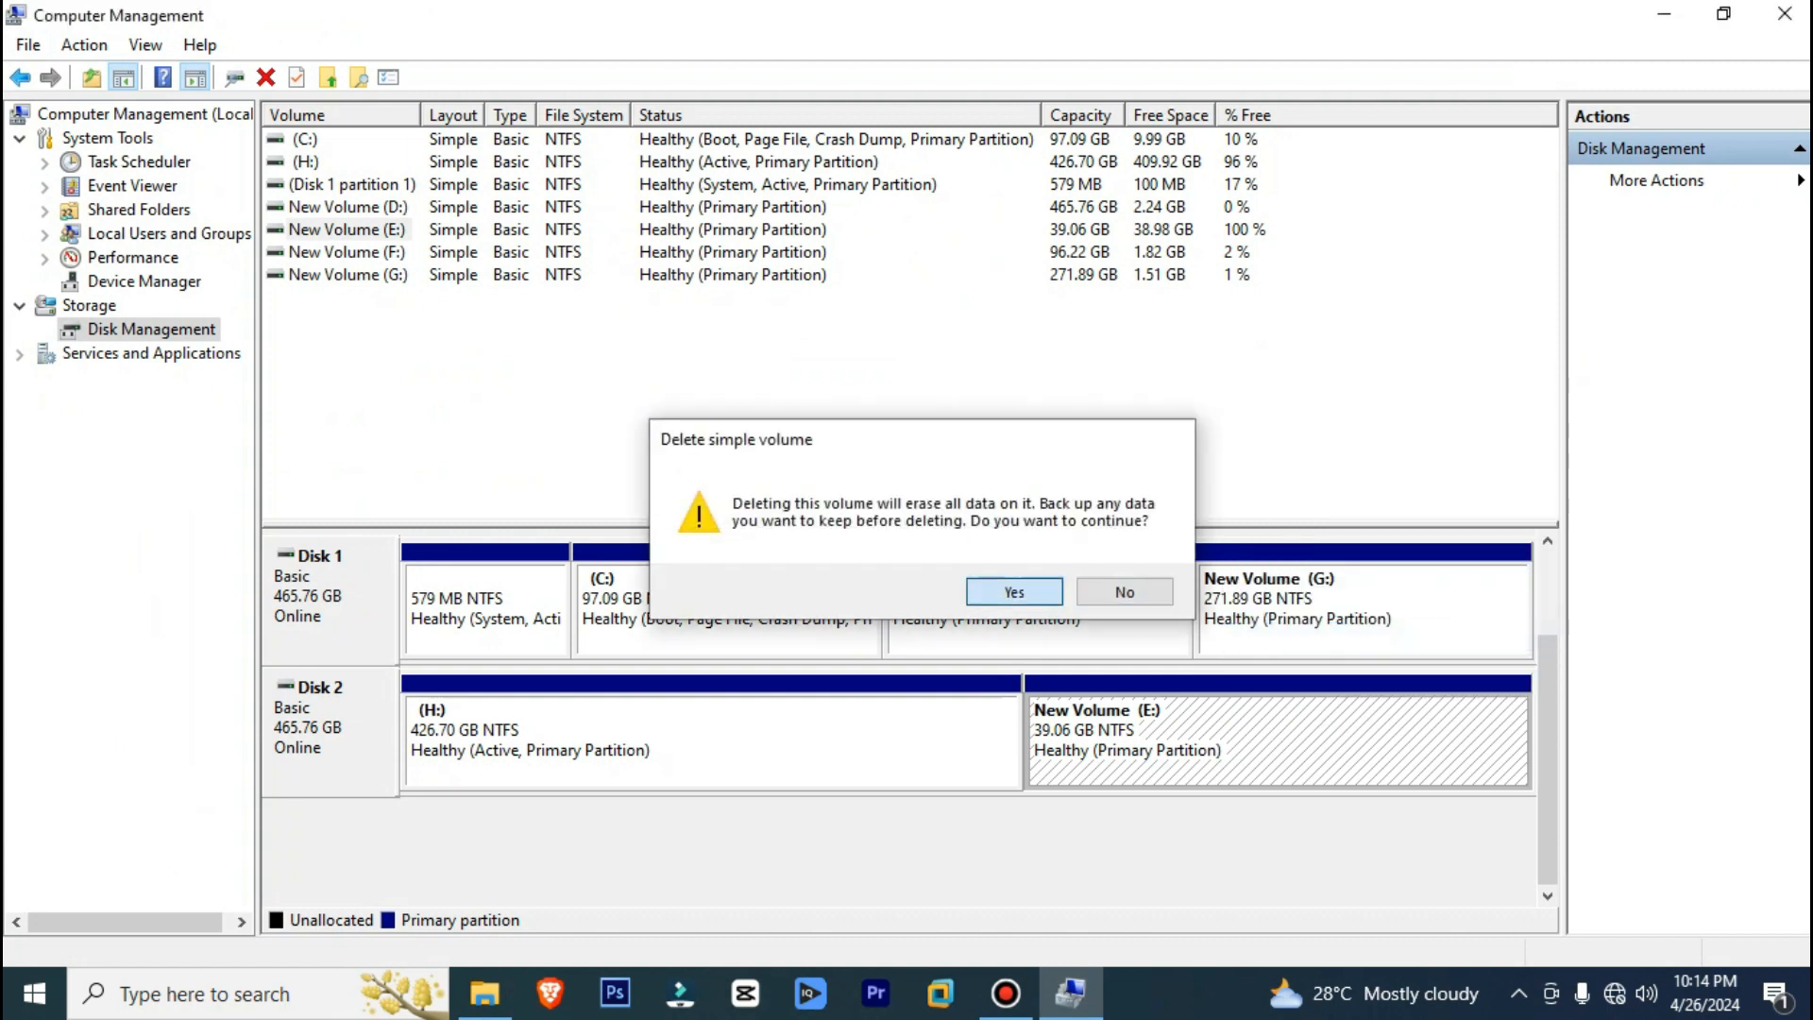
click(1008, 592)
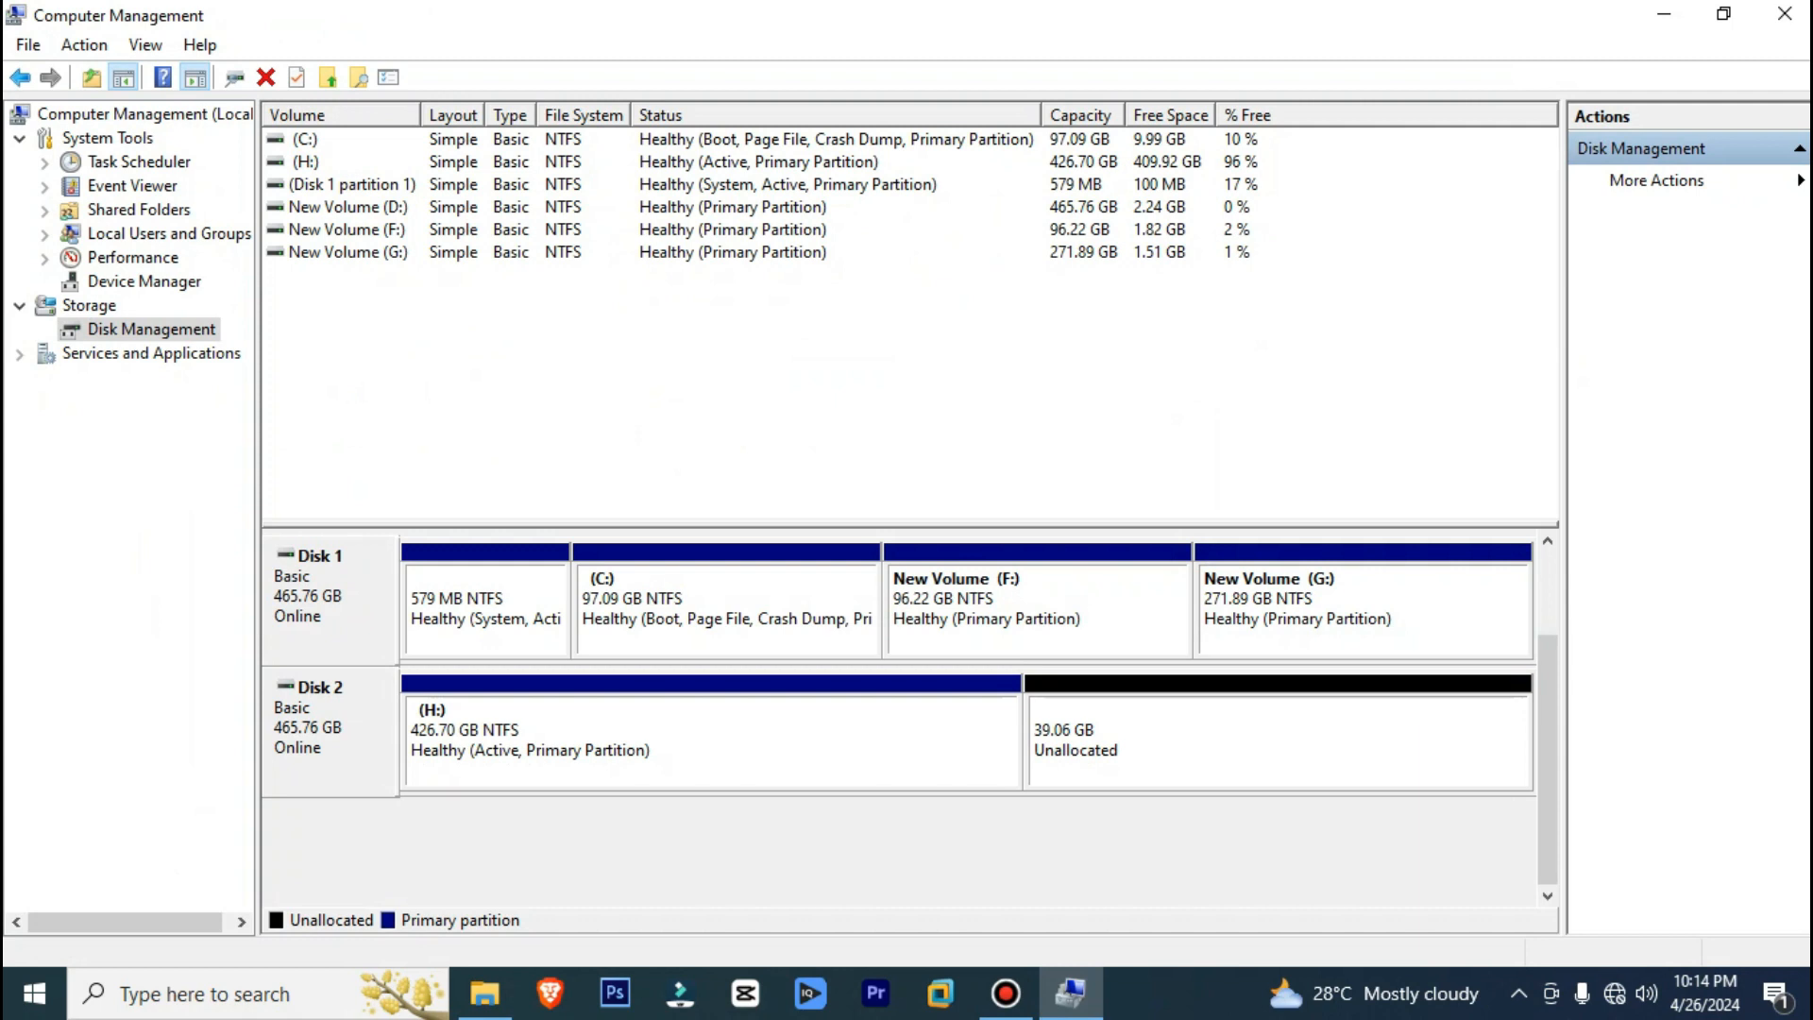
Step: Extend the H: volume with all 40000 MB of Disk 2's unallocated space, keeping the wizard's default settings
click(712, 741)
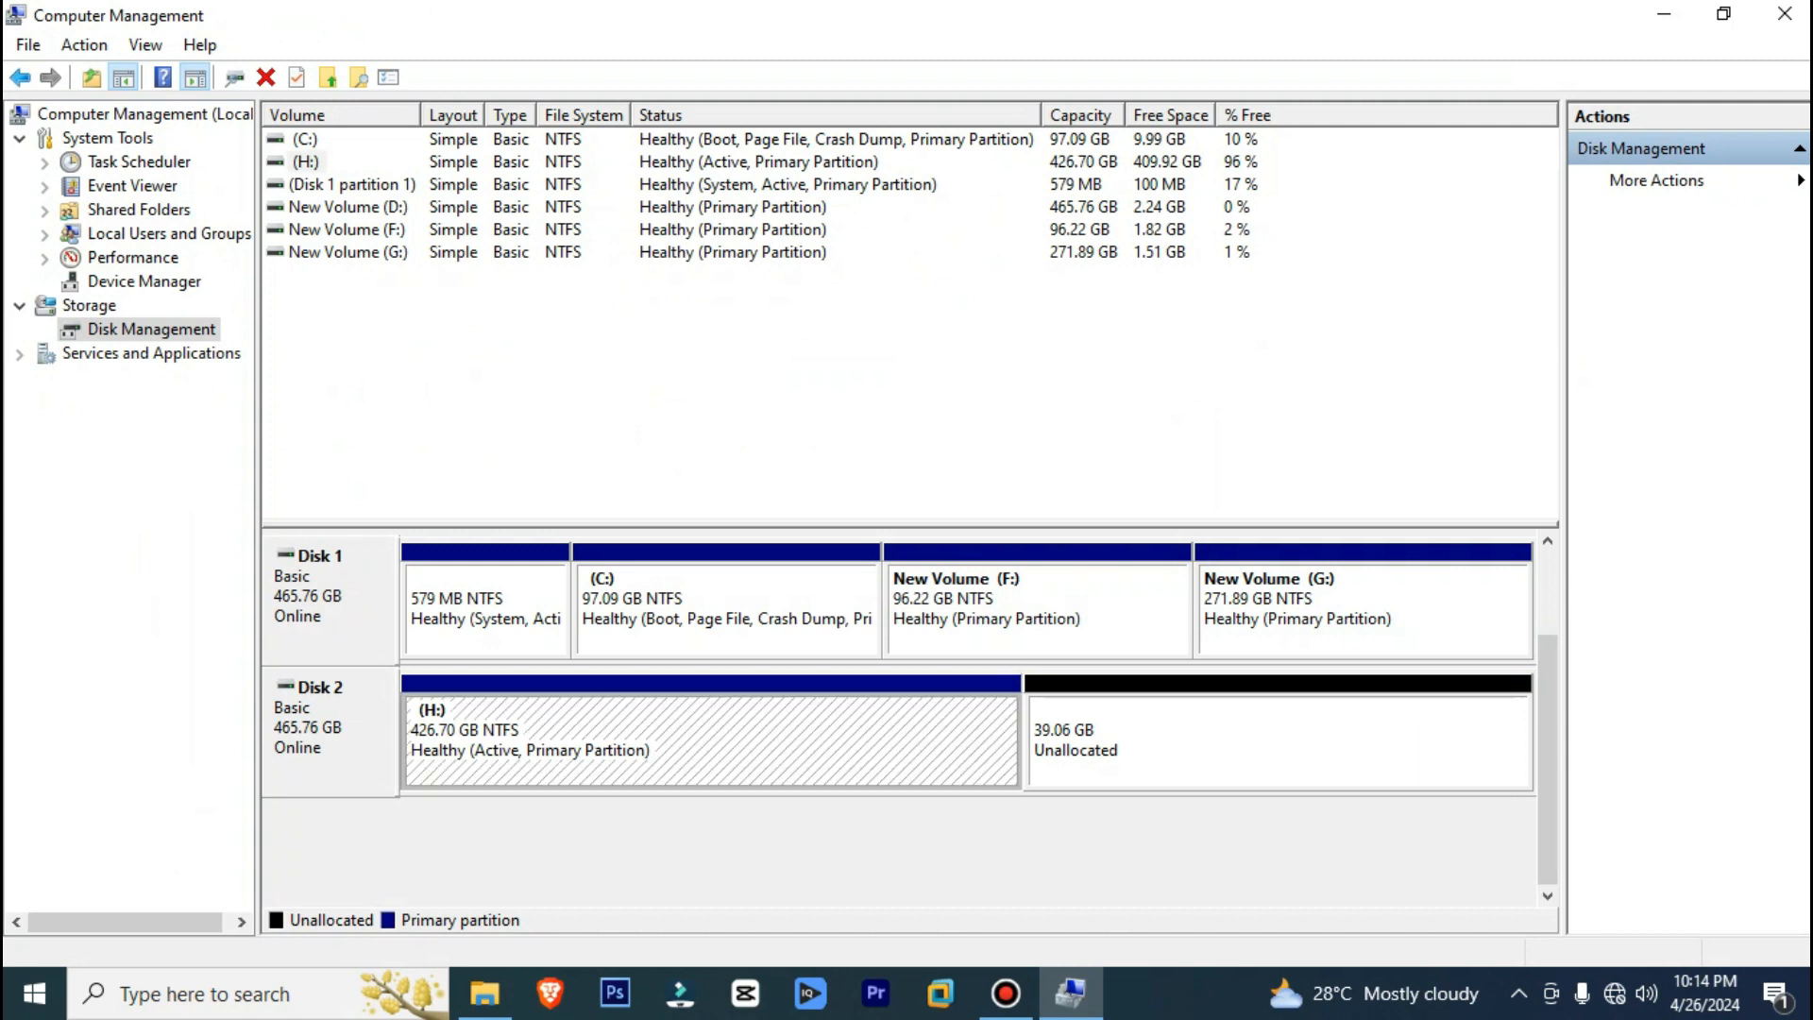
right_click(824, 722)
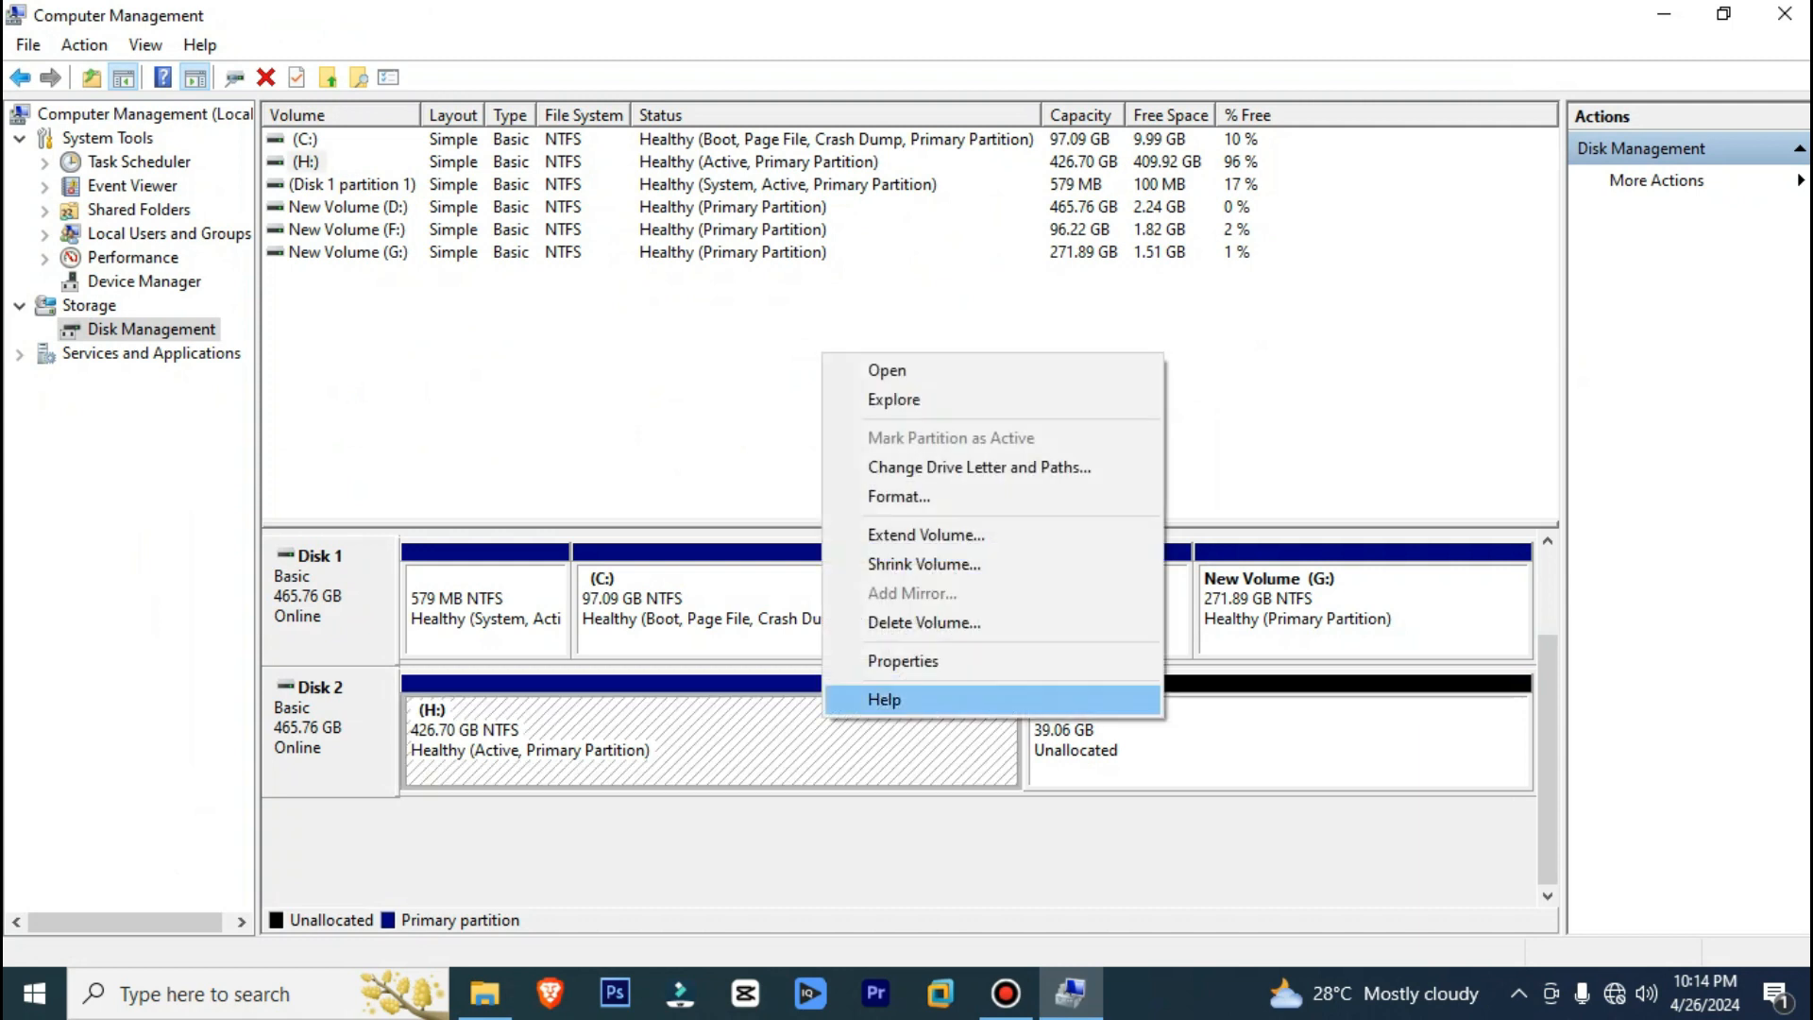
click(911, 535)
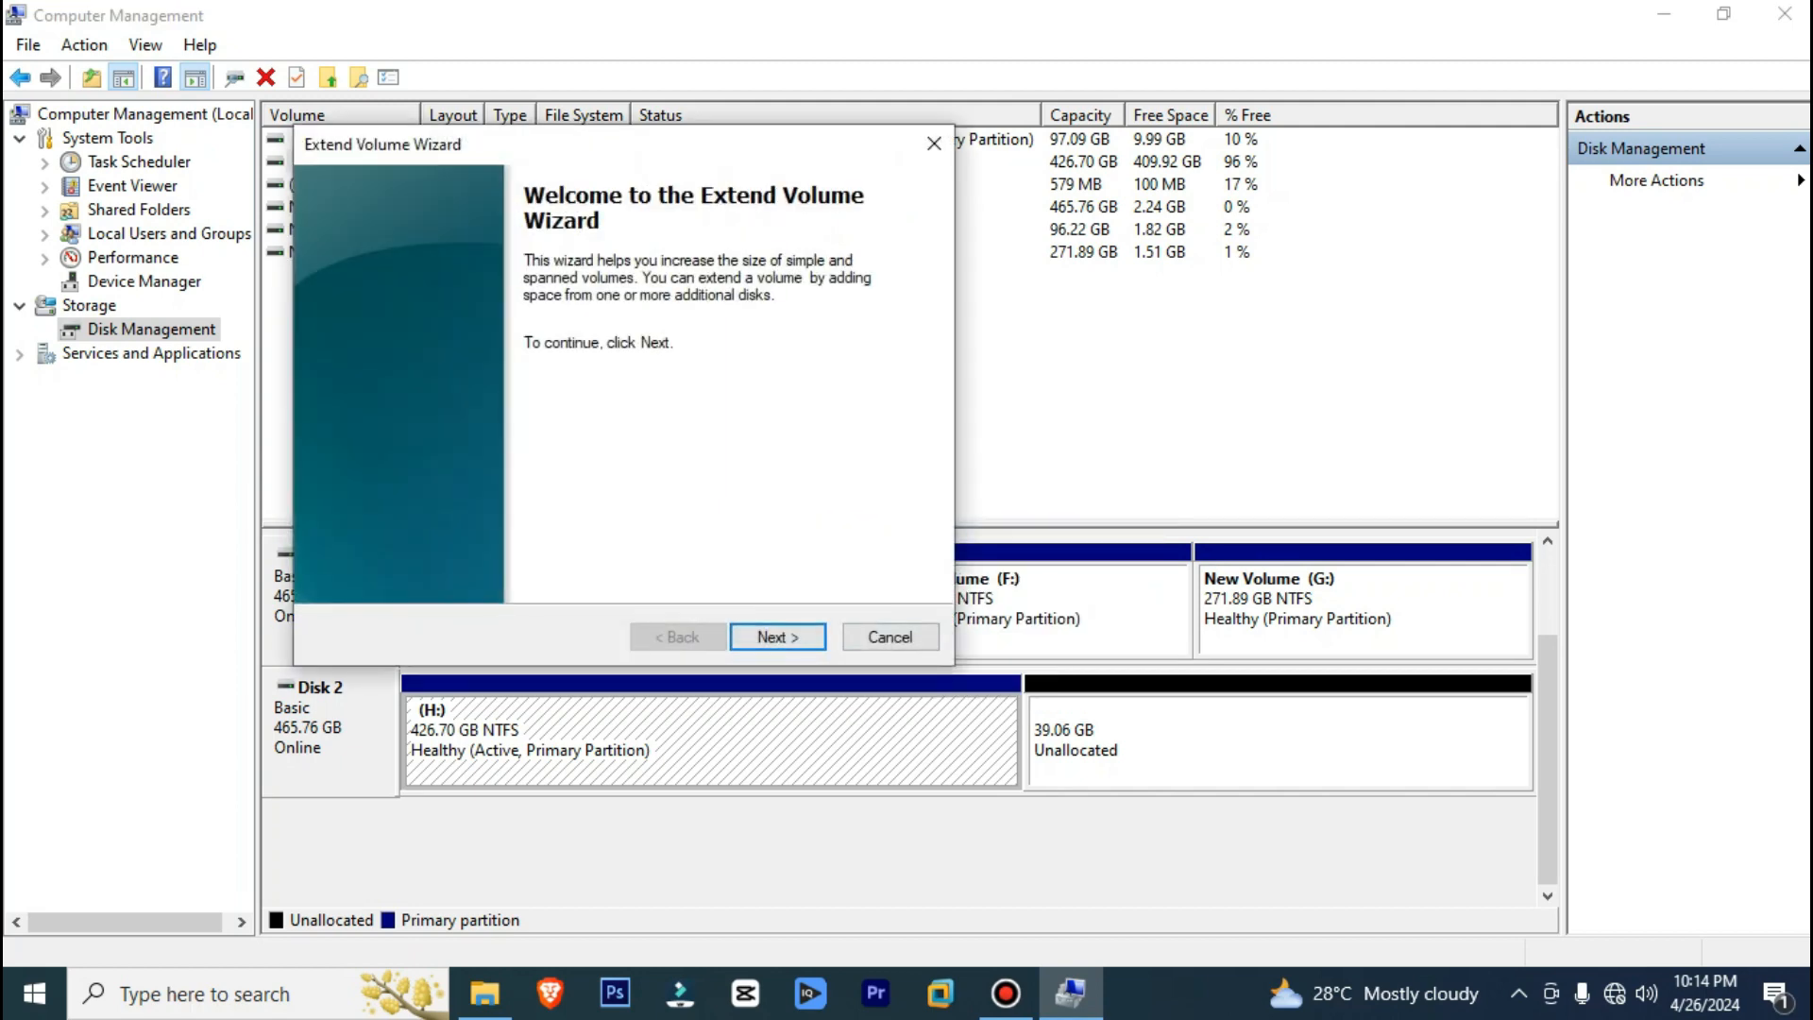
click(778, 637)
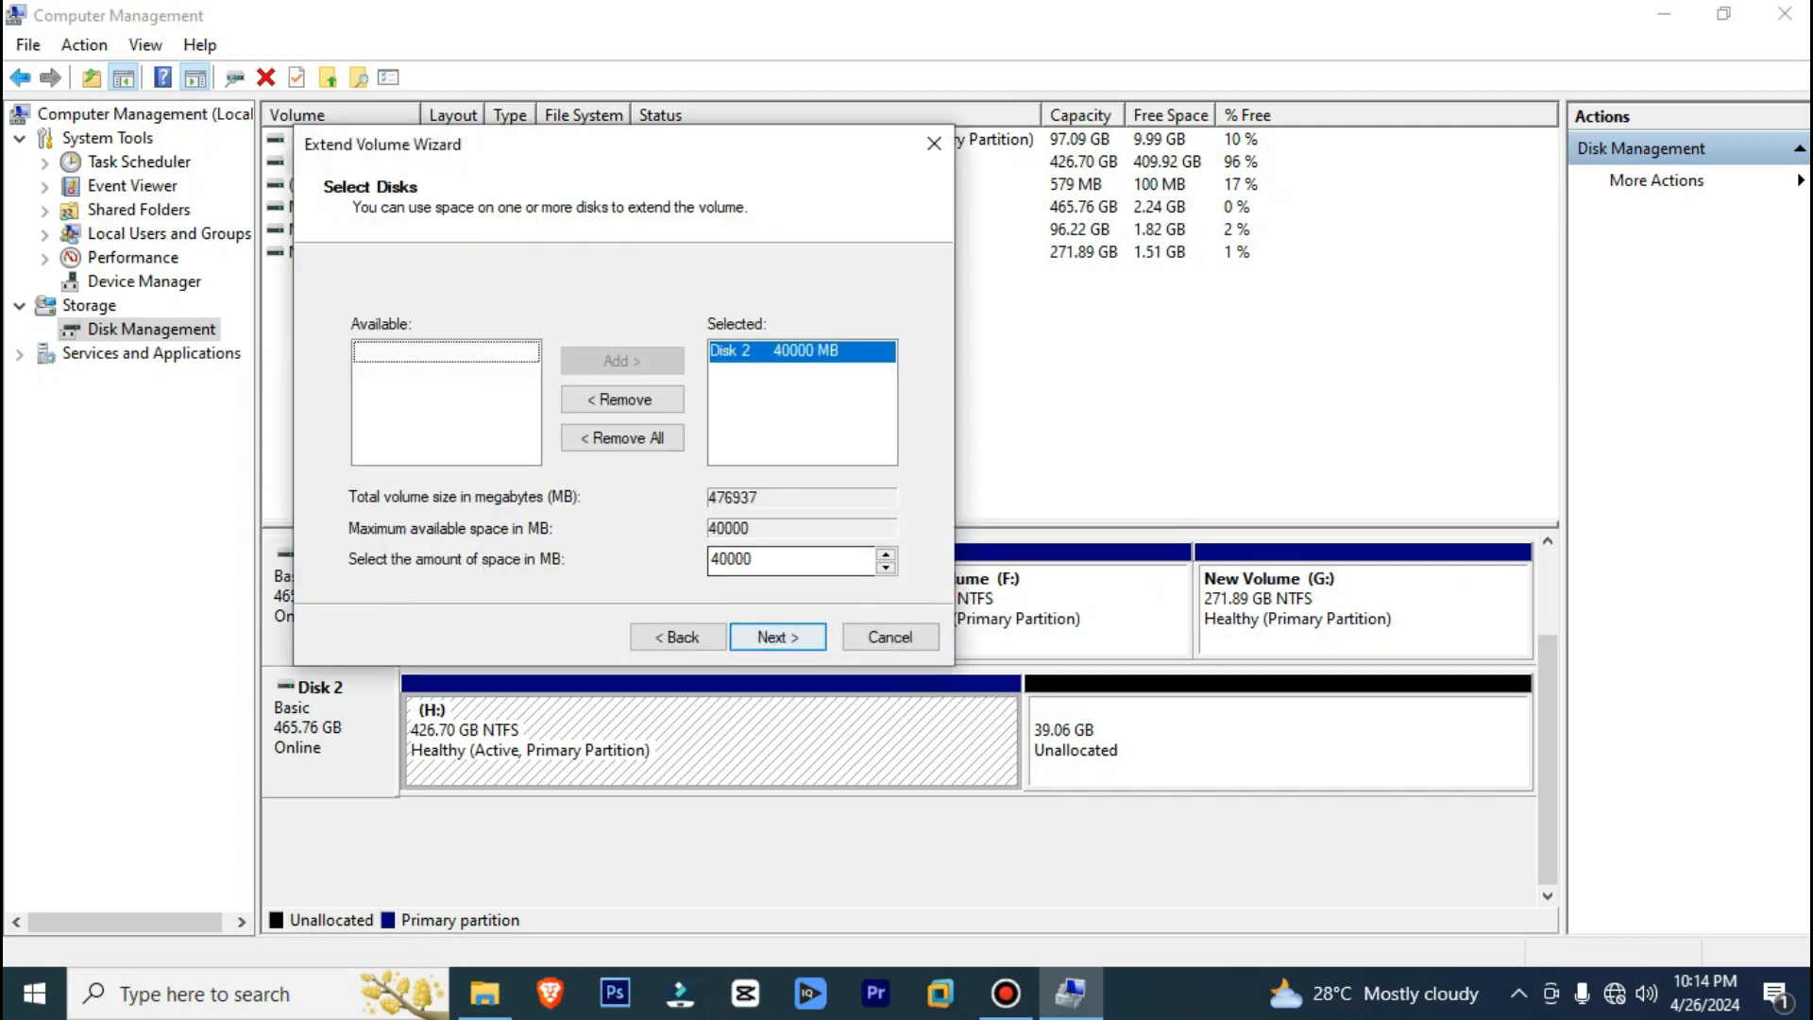
key(Return)
key(Return)
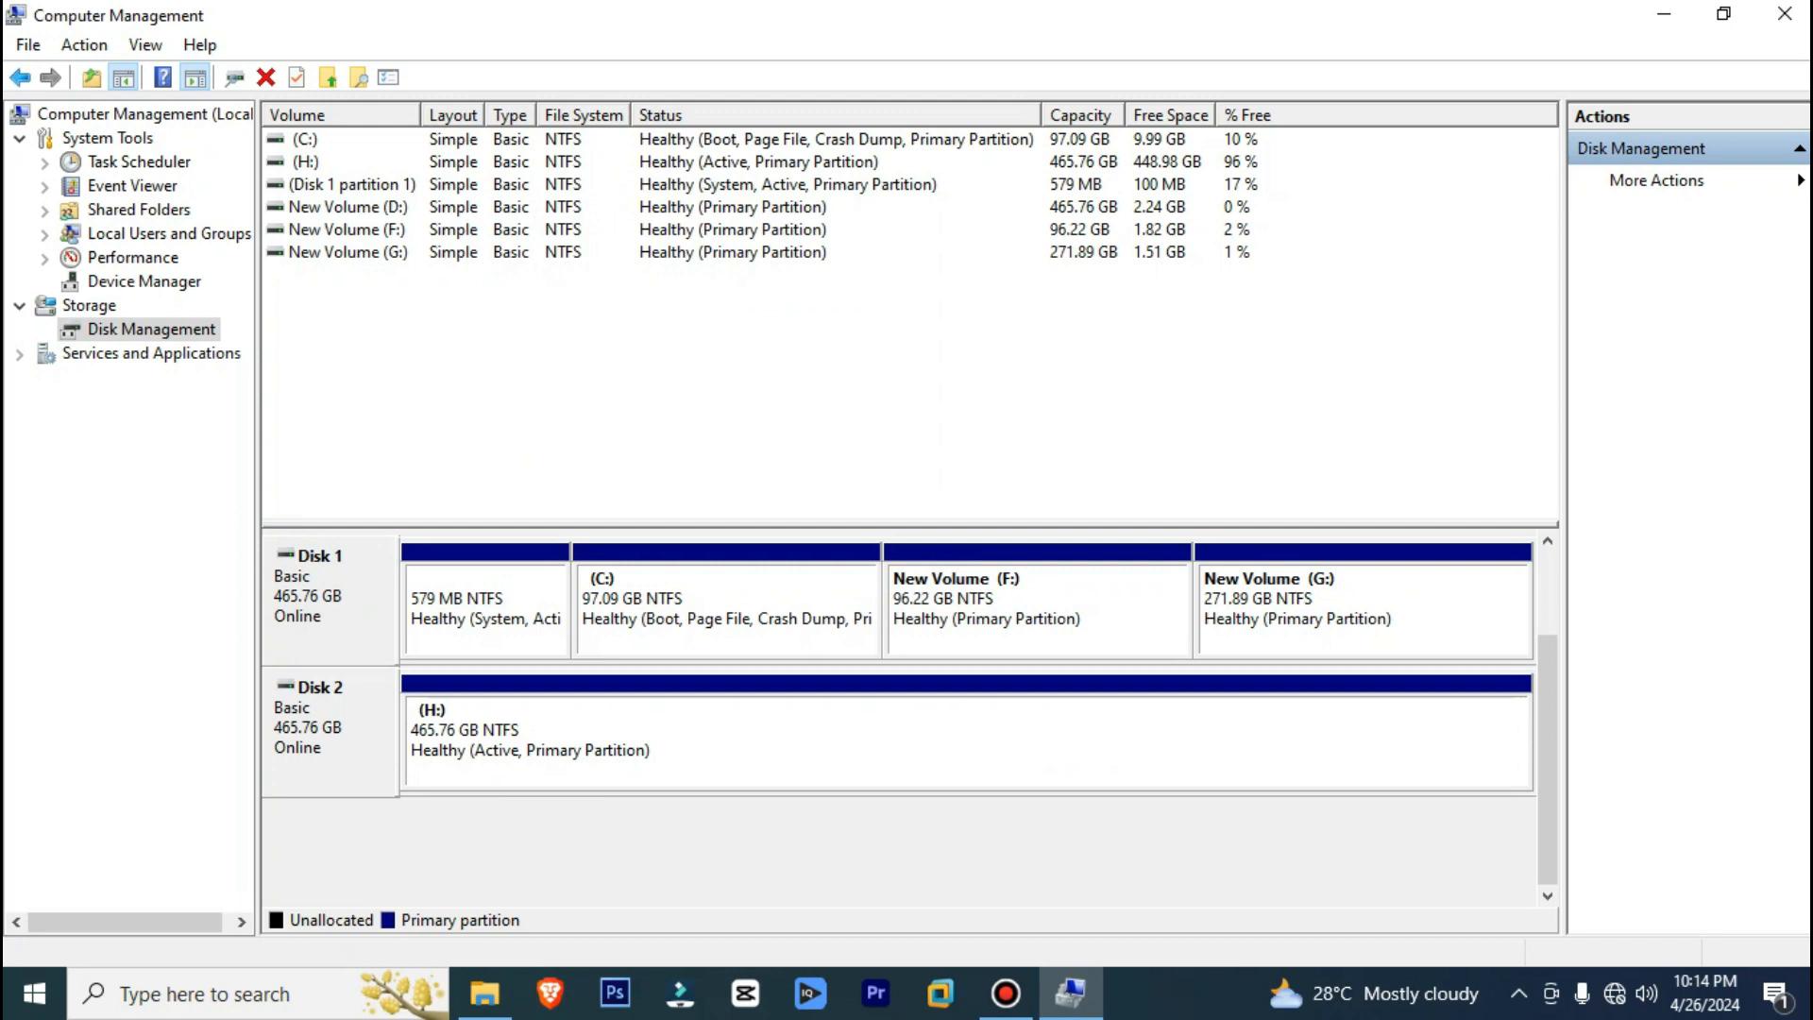
Step: Shrink the H: volume by 40000 MB
right_click(742, 725)
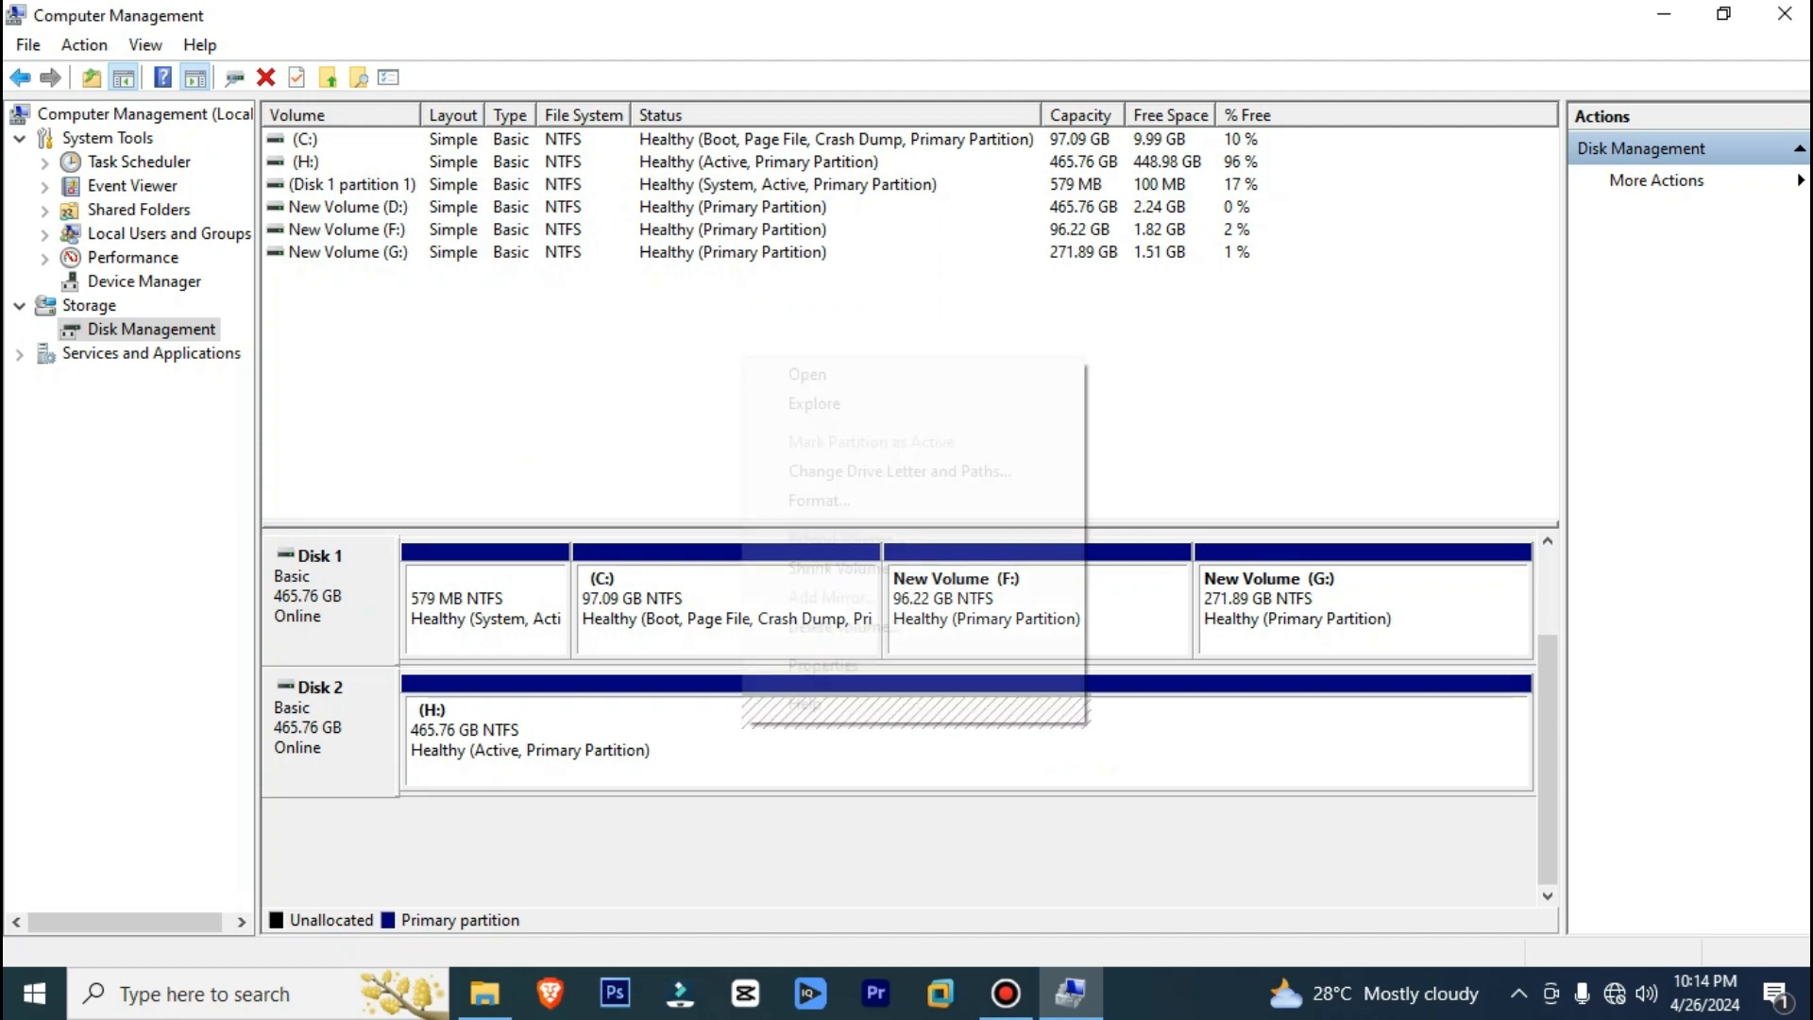
click(836, 568)
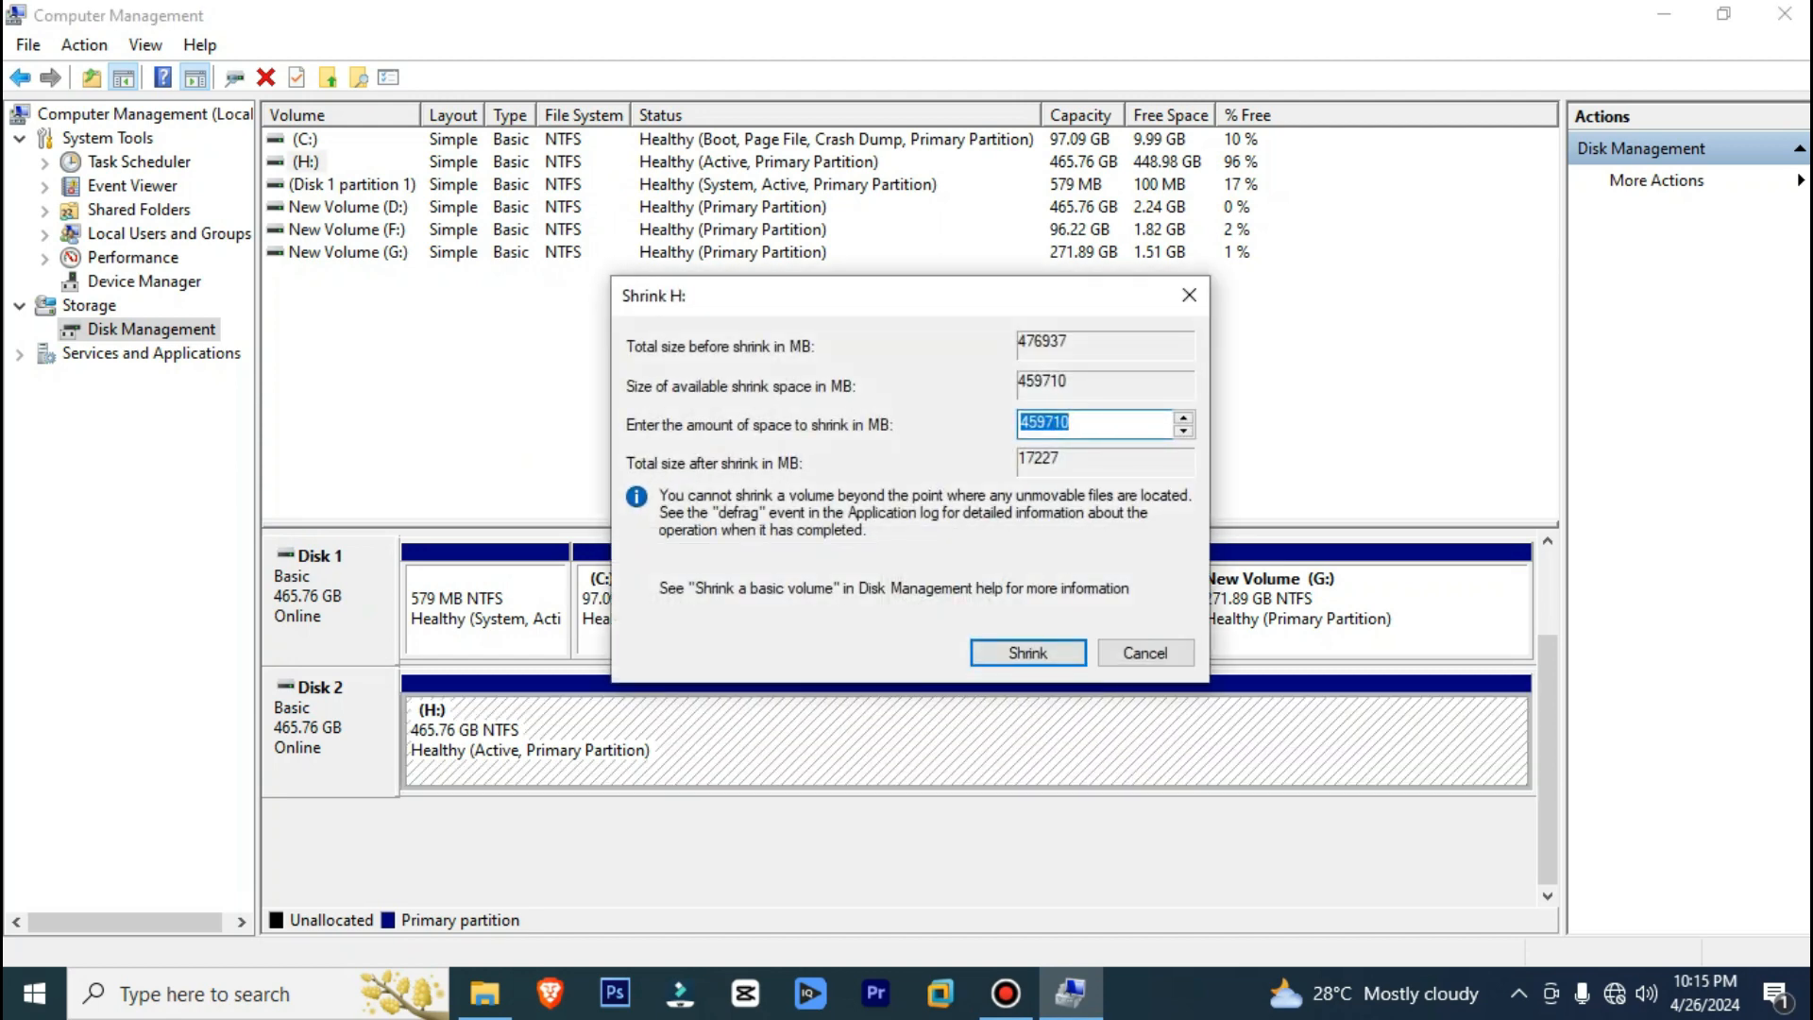
text(40000)
key(Return)
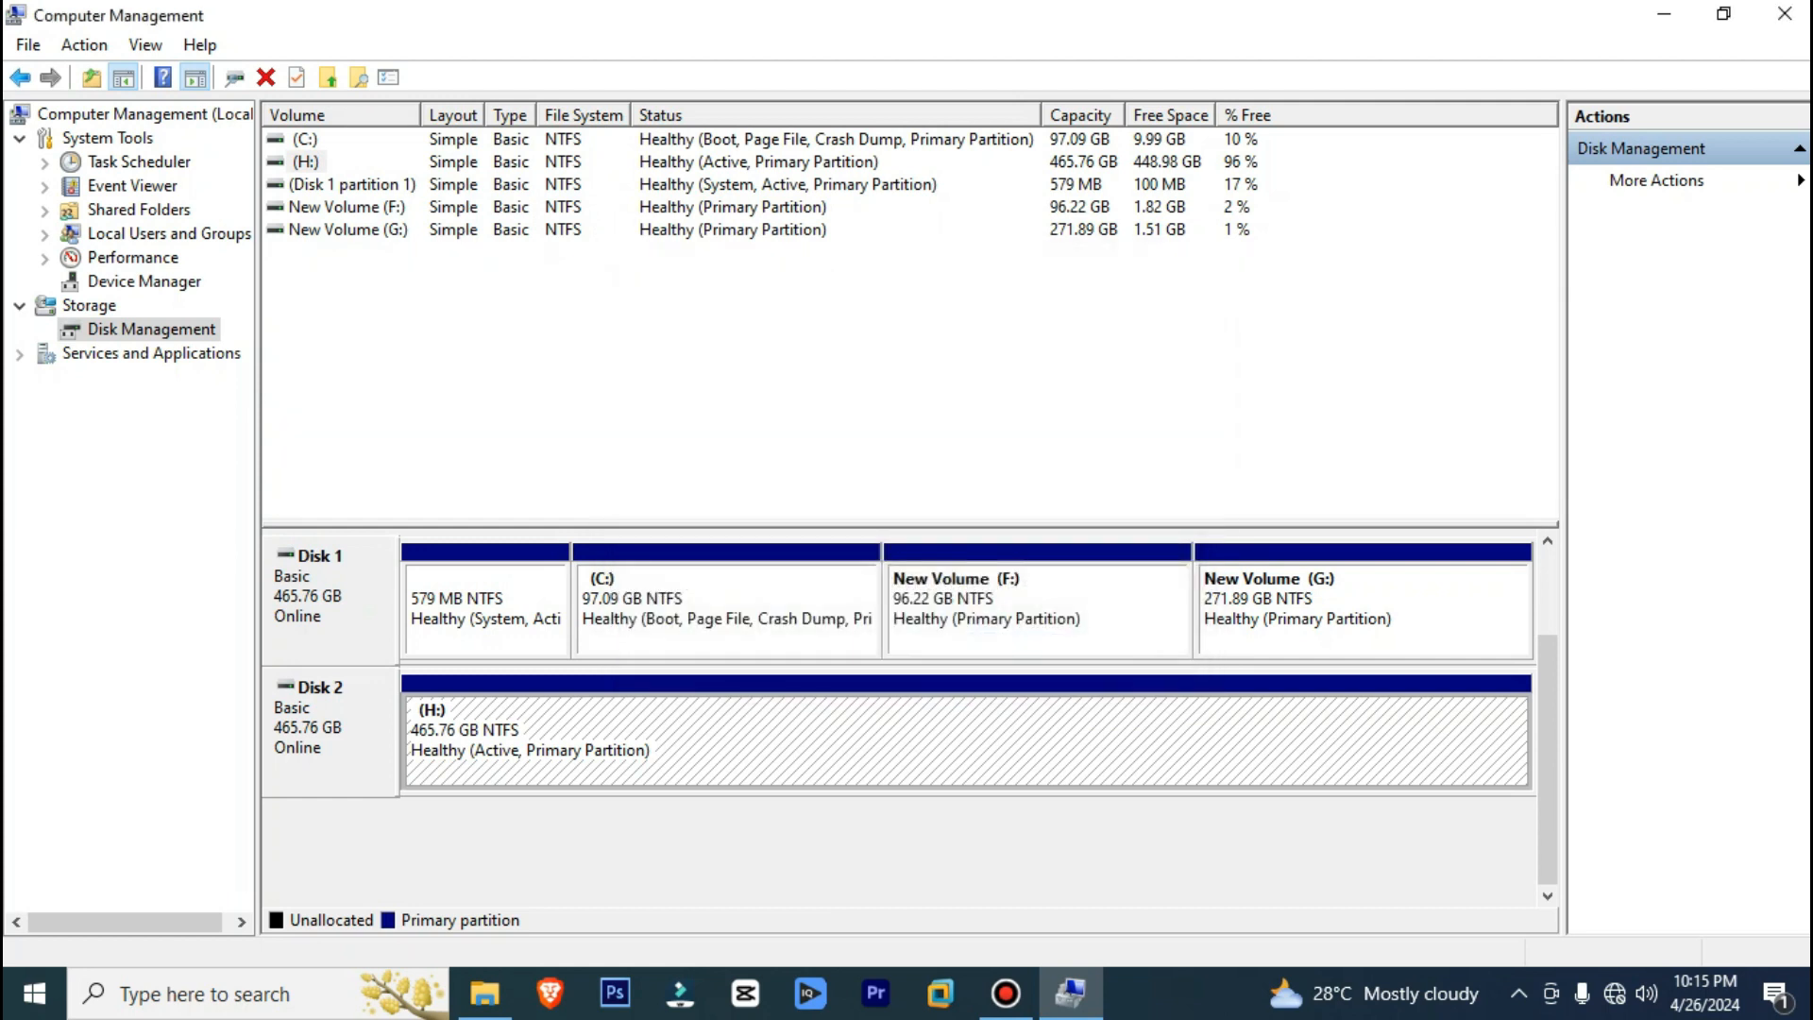
Step: Create a 40000 MB simple NTFS volume with drive letter E in Disk 2's unallocated space, keeping the wizard's default settings
right_click(1144, 720)
click(1246, 737)
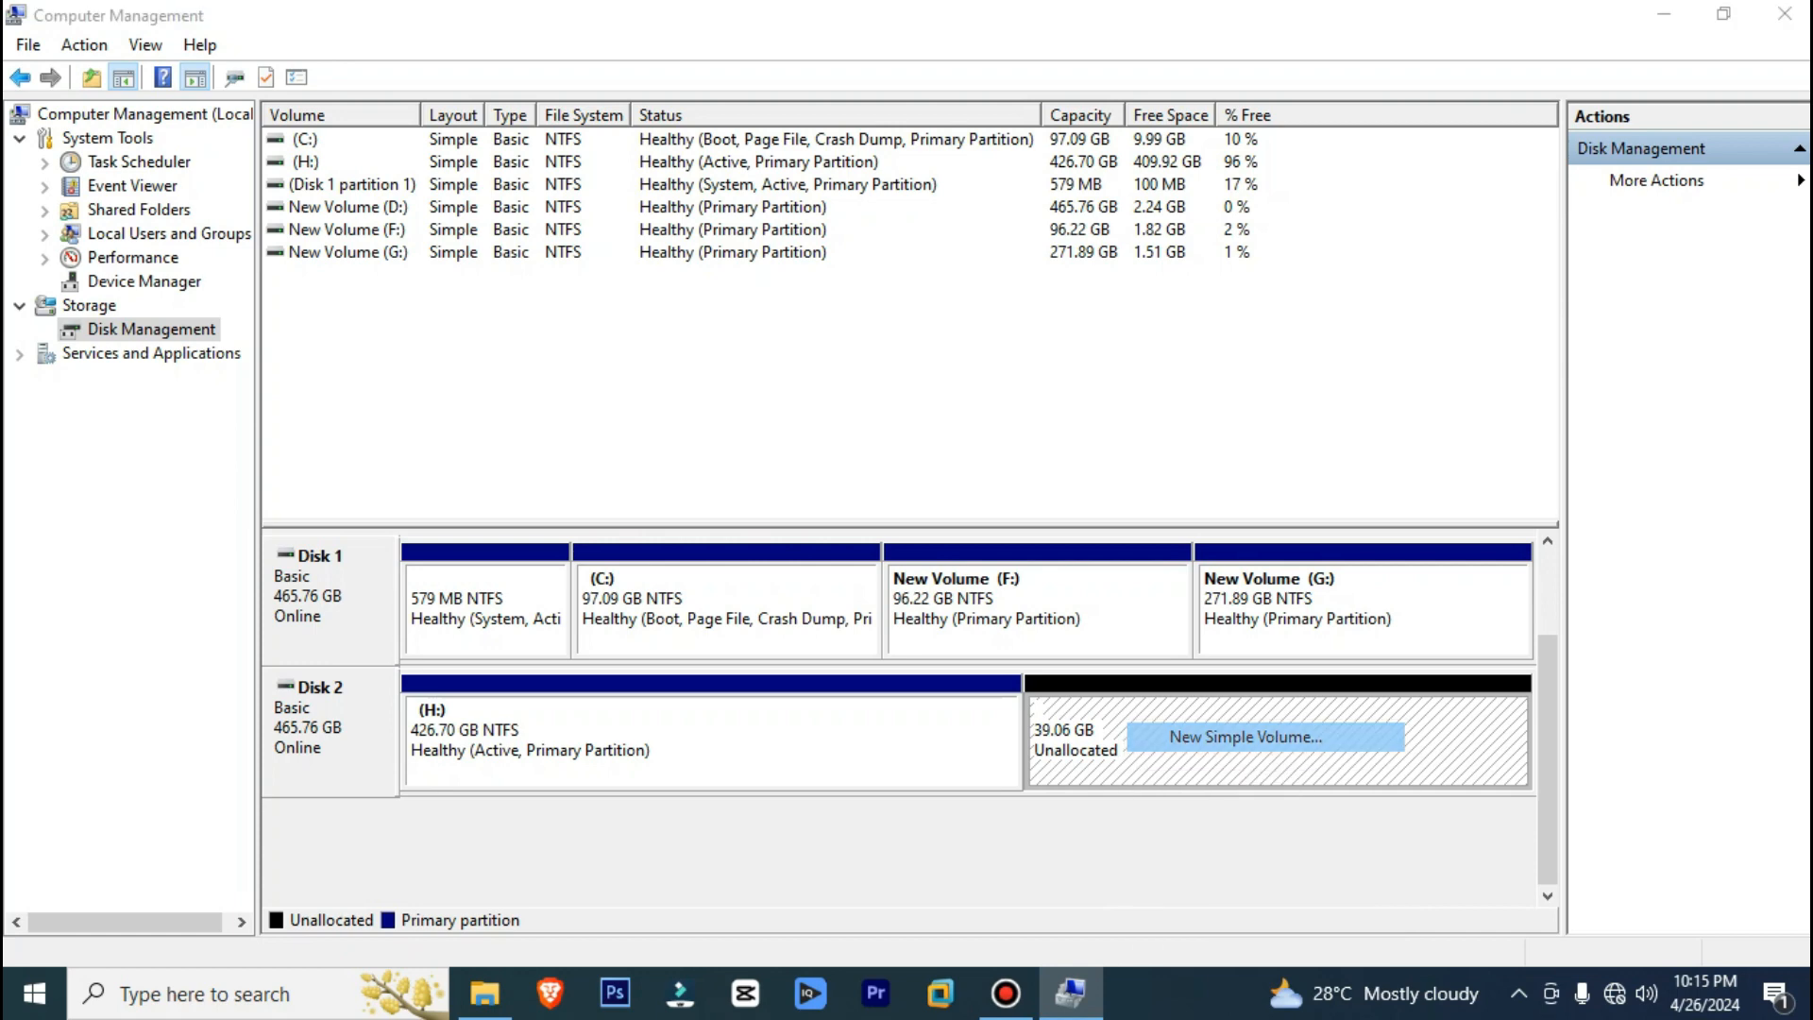
key(Return)
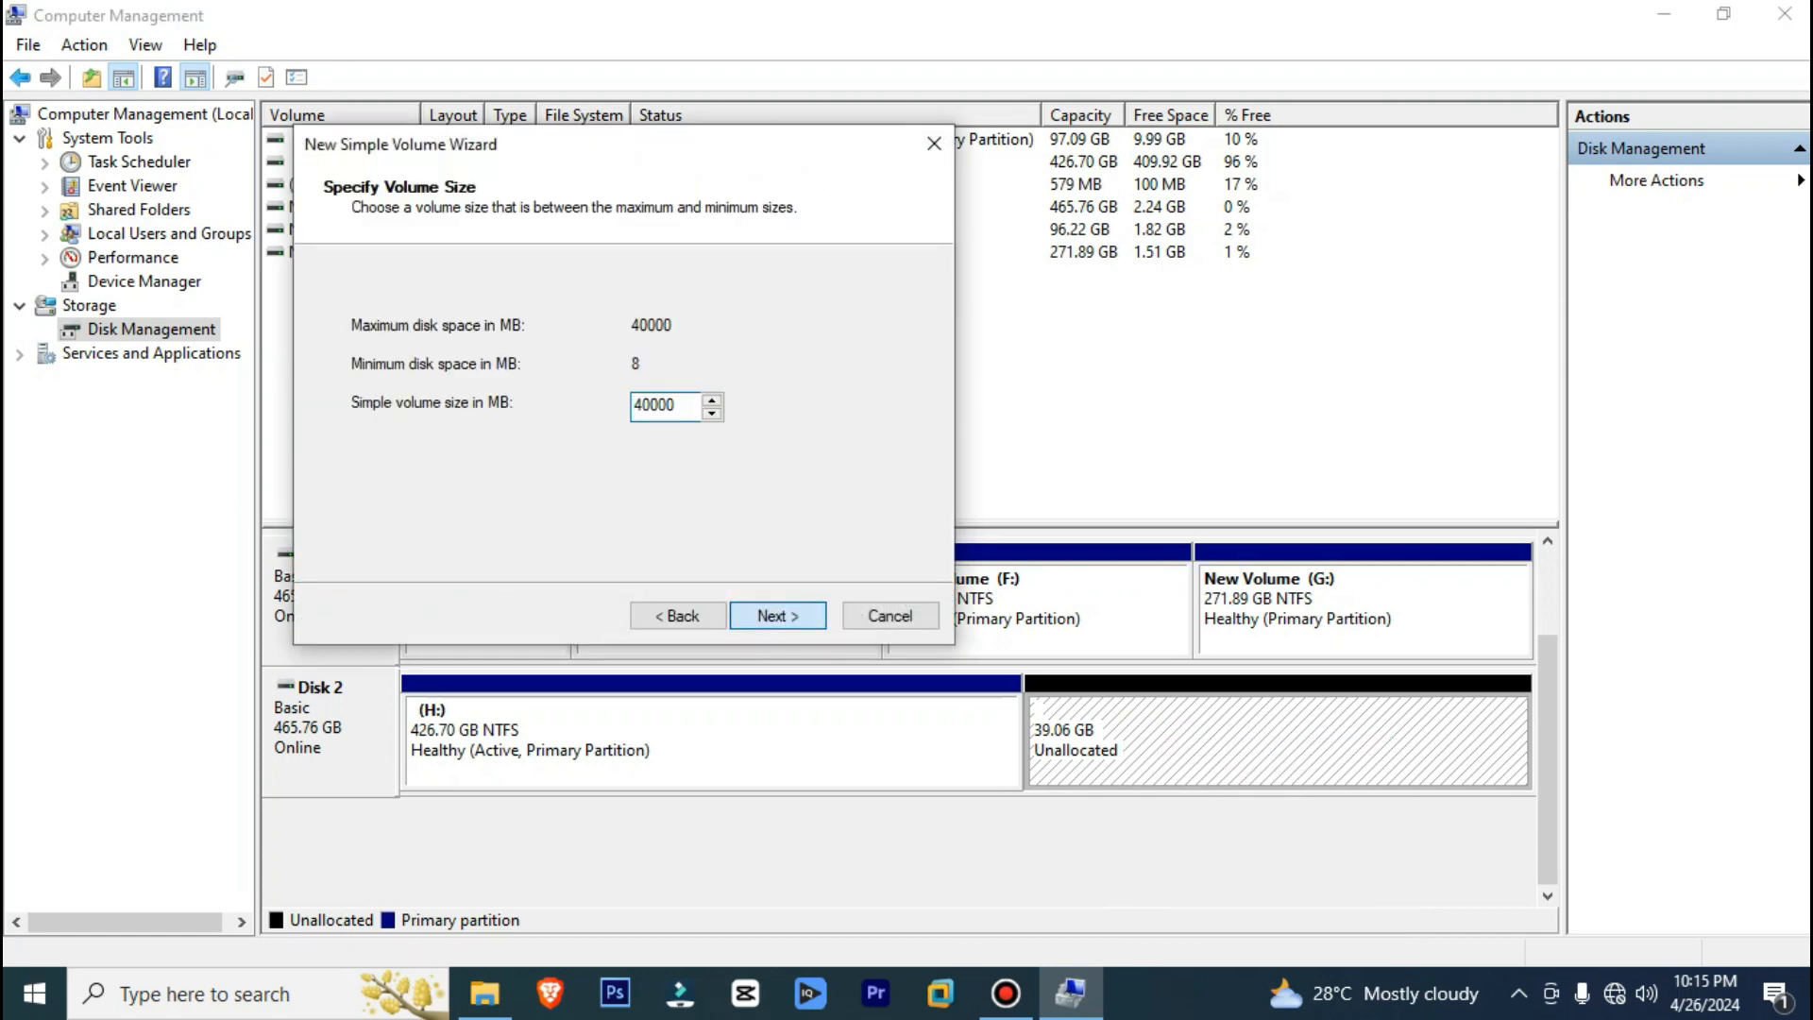
key(Return)
key(Return)
key(Return)
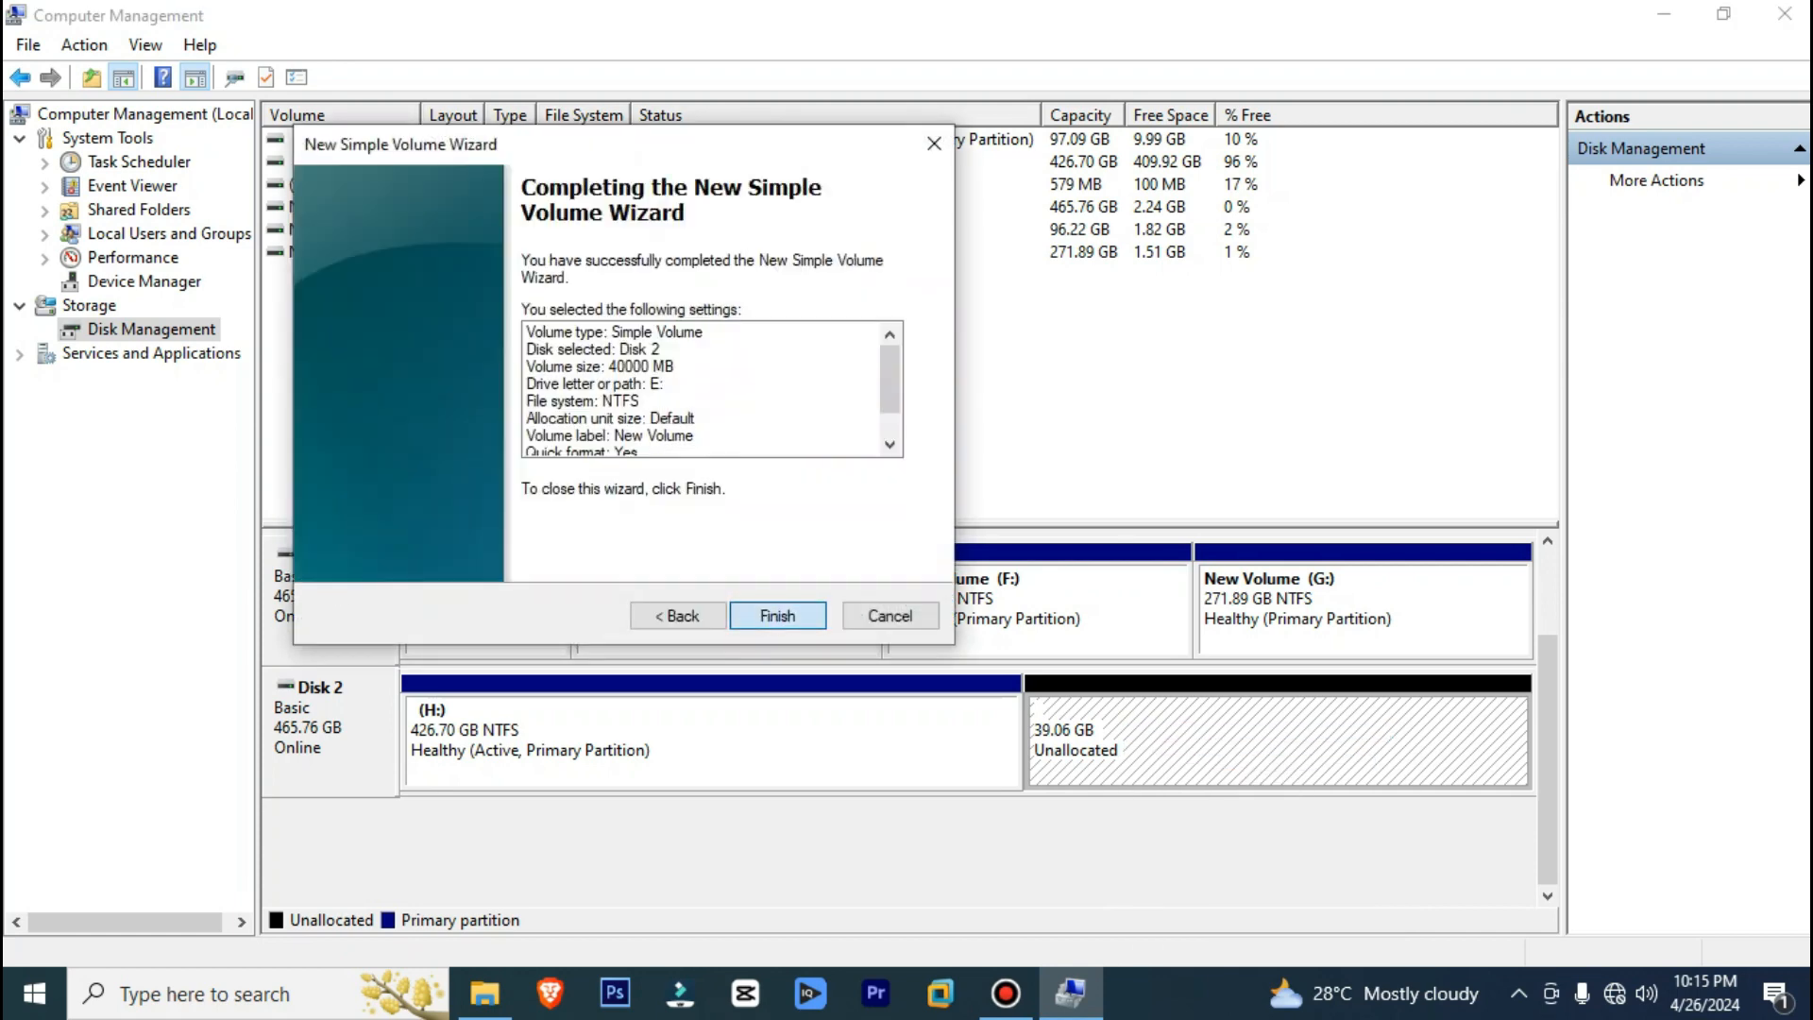
key(Return)
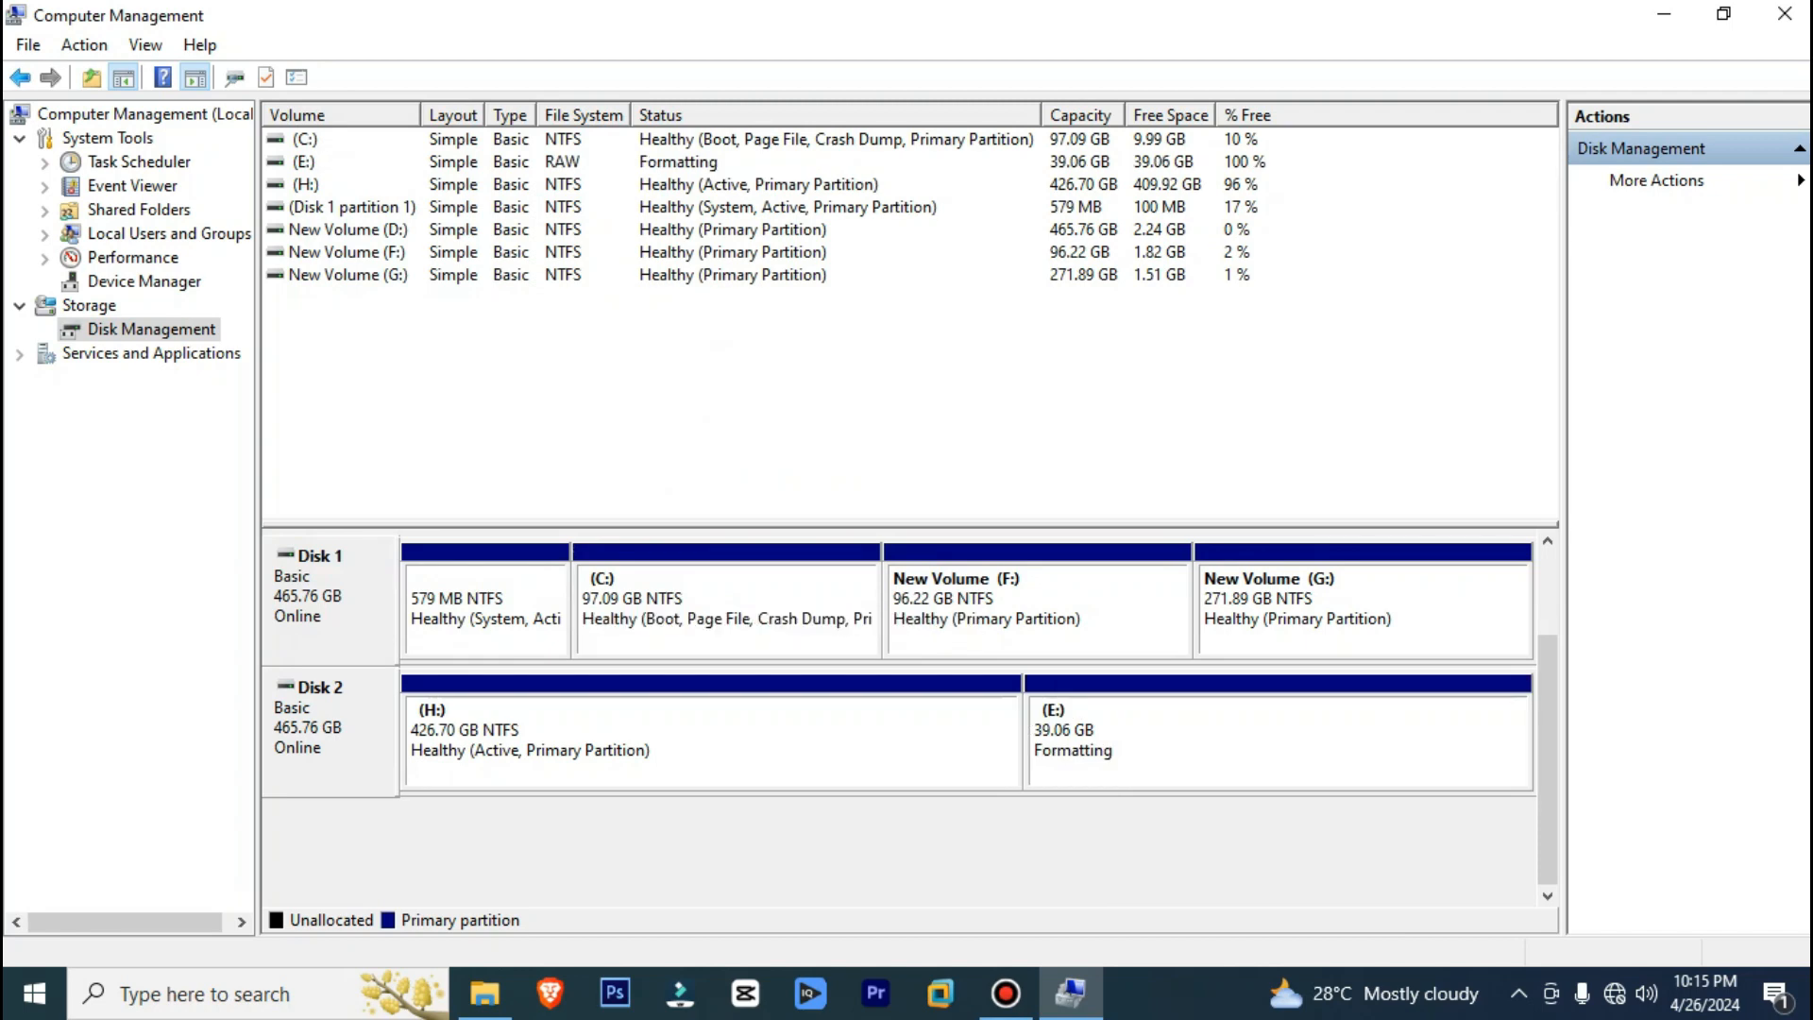
Step: Close Computer Management and examine the contents of Local Disk (H:) and New Volume (E:) in File Explorer
click(1785, 14)
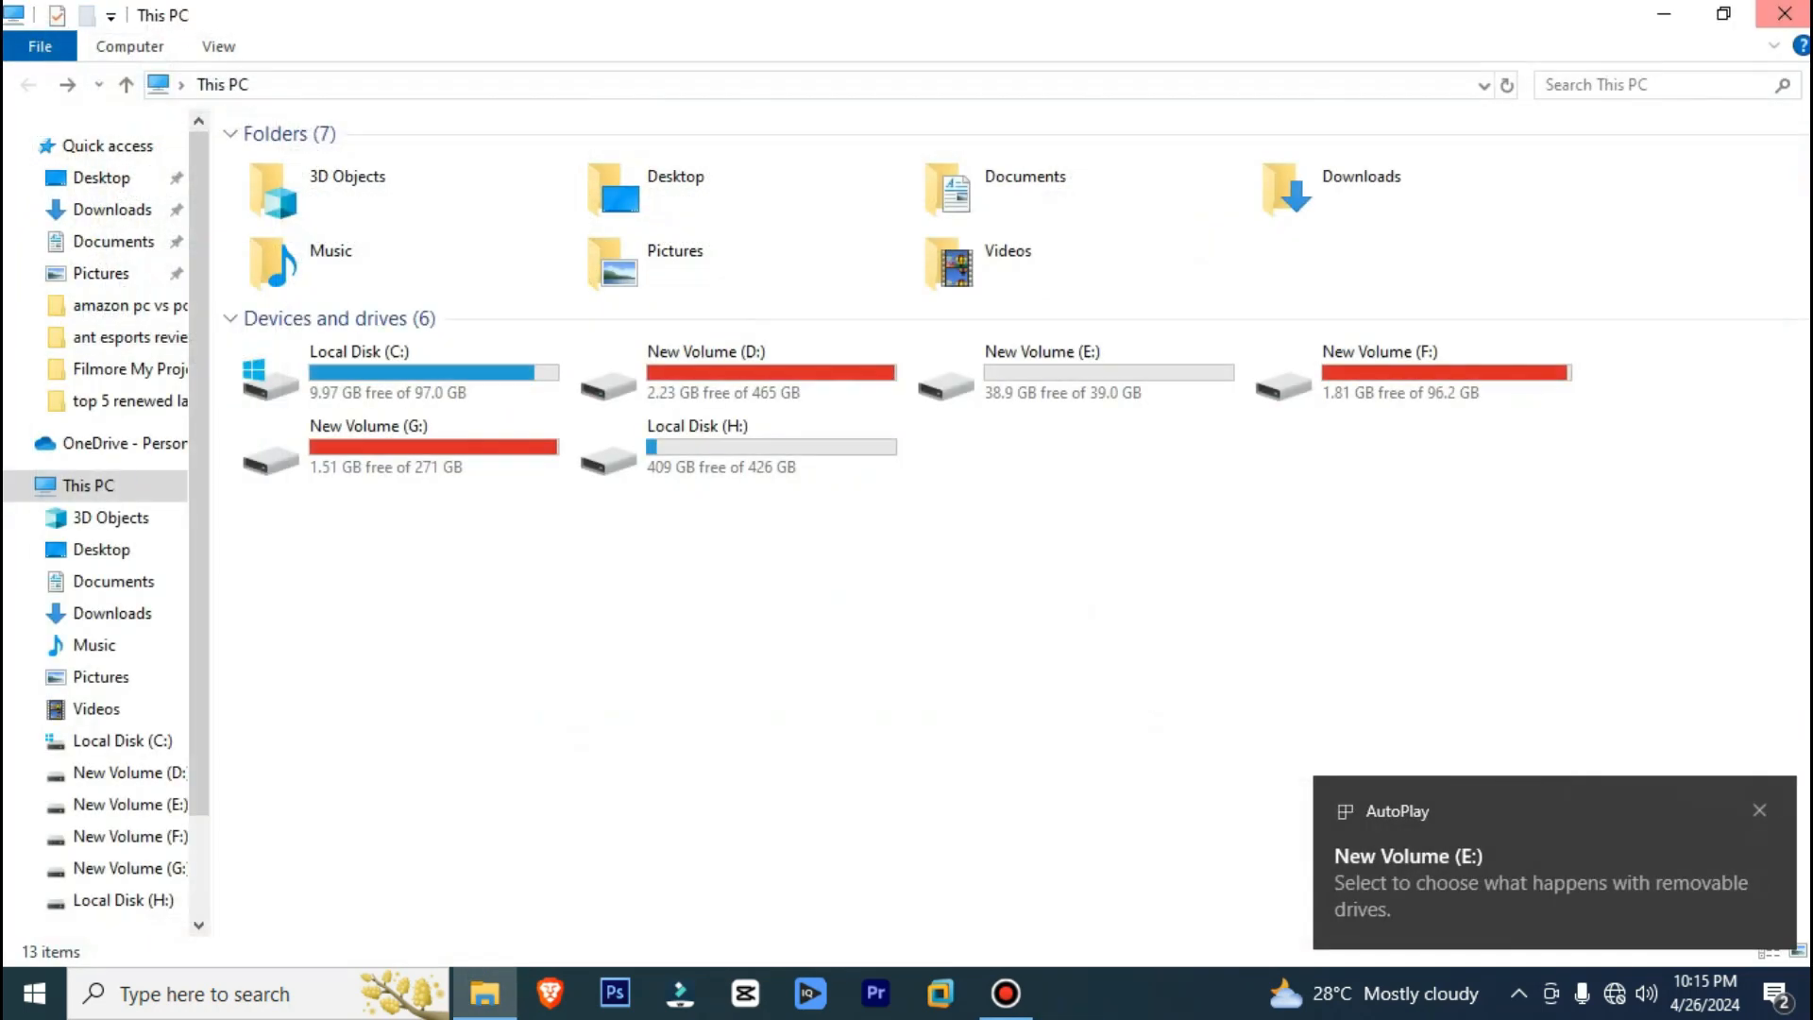
double_click(742, 448)
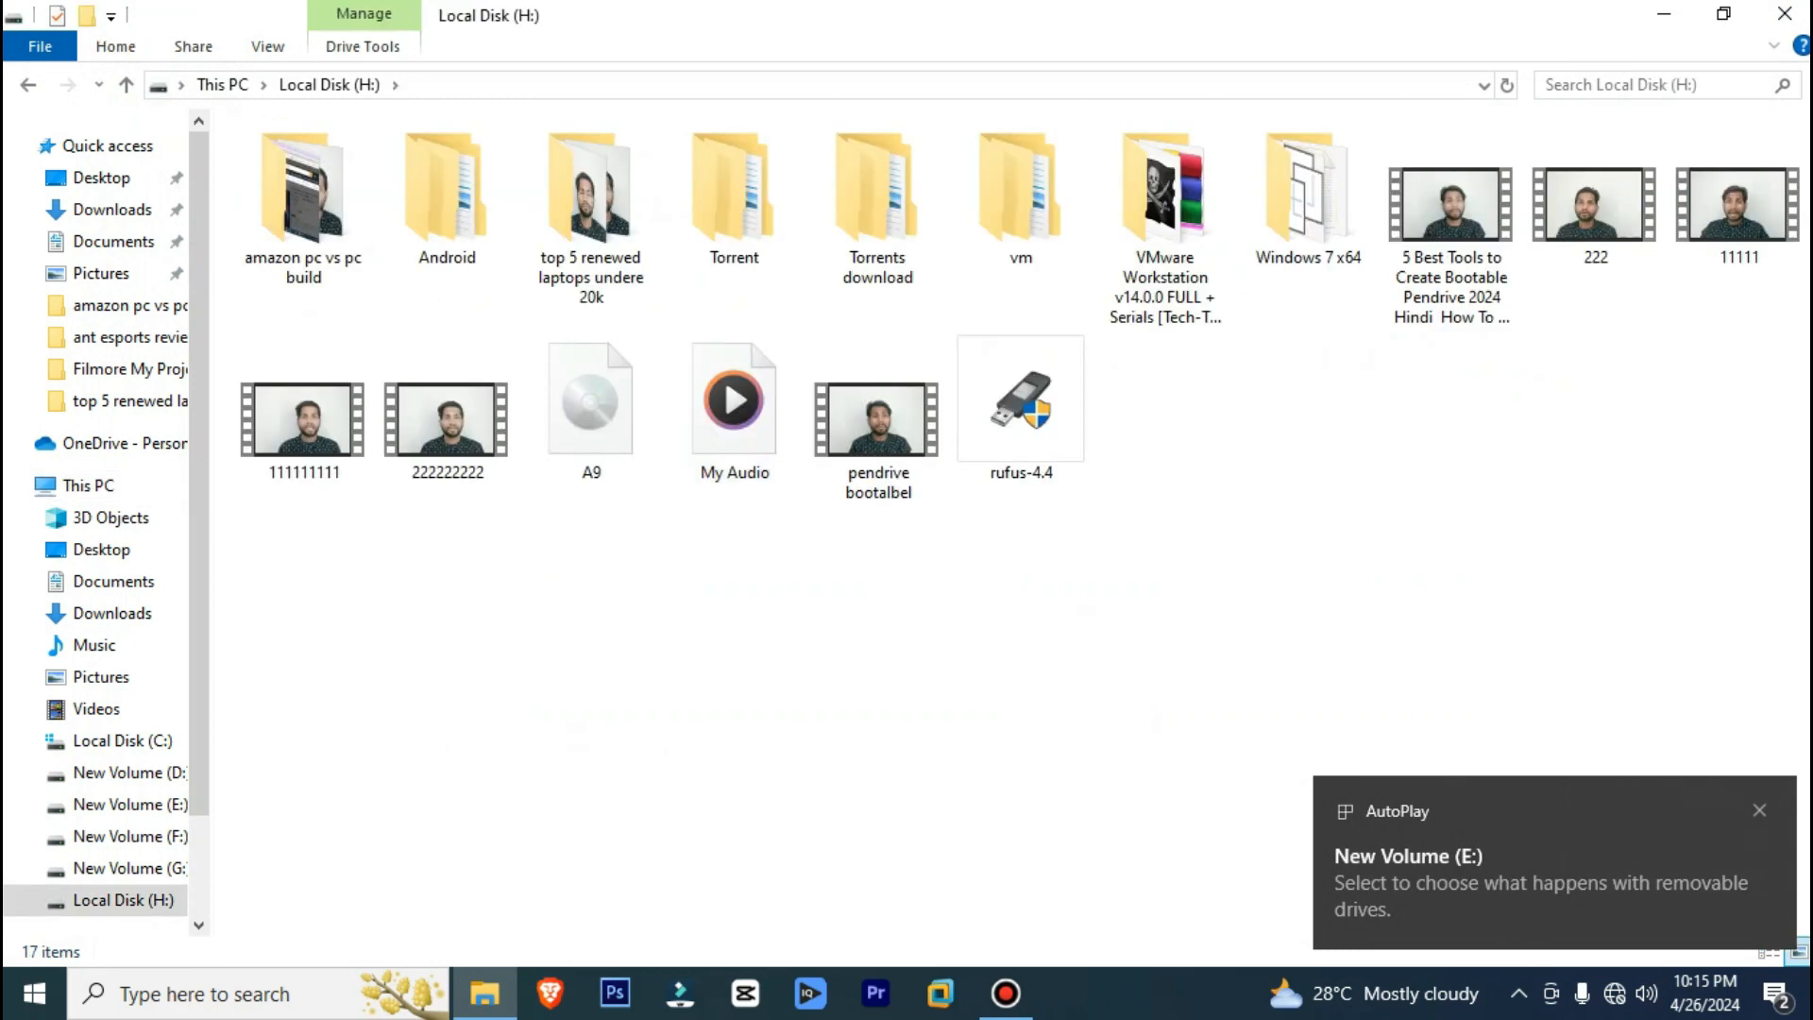
click(28, 85)
click(1075, 374)
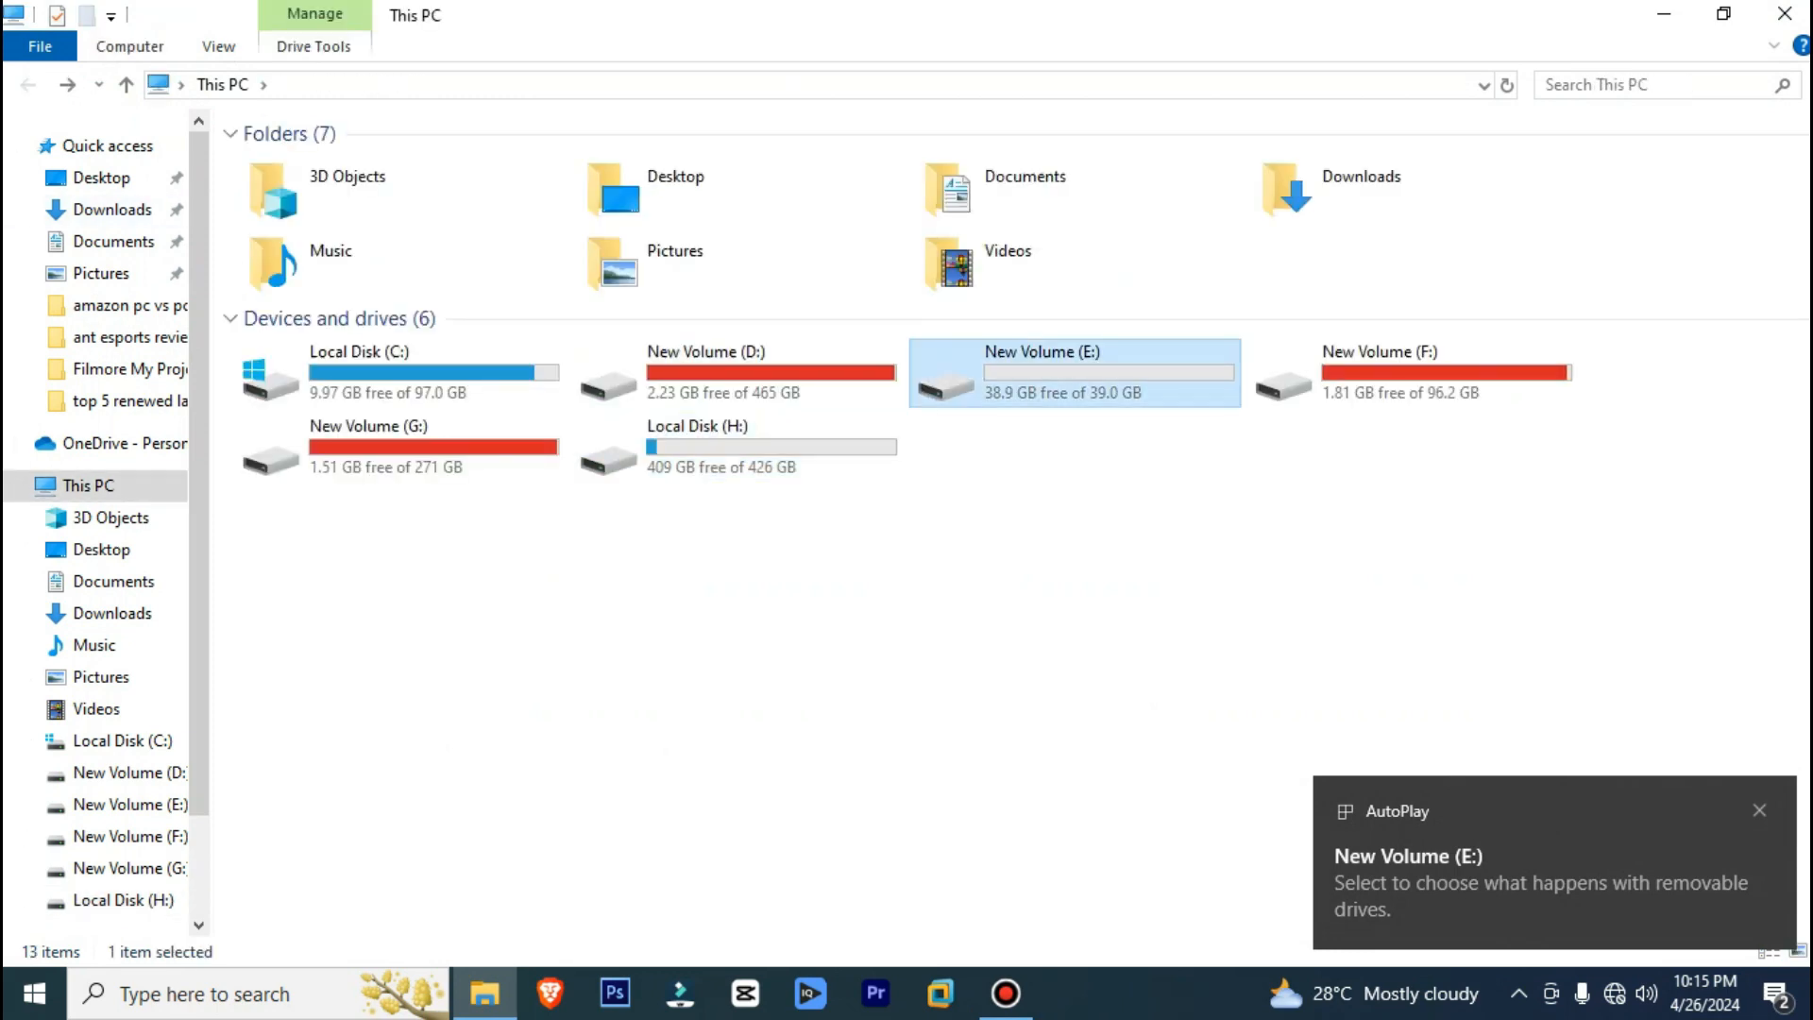
double_click(1074, 374)
click(29, 85)
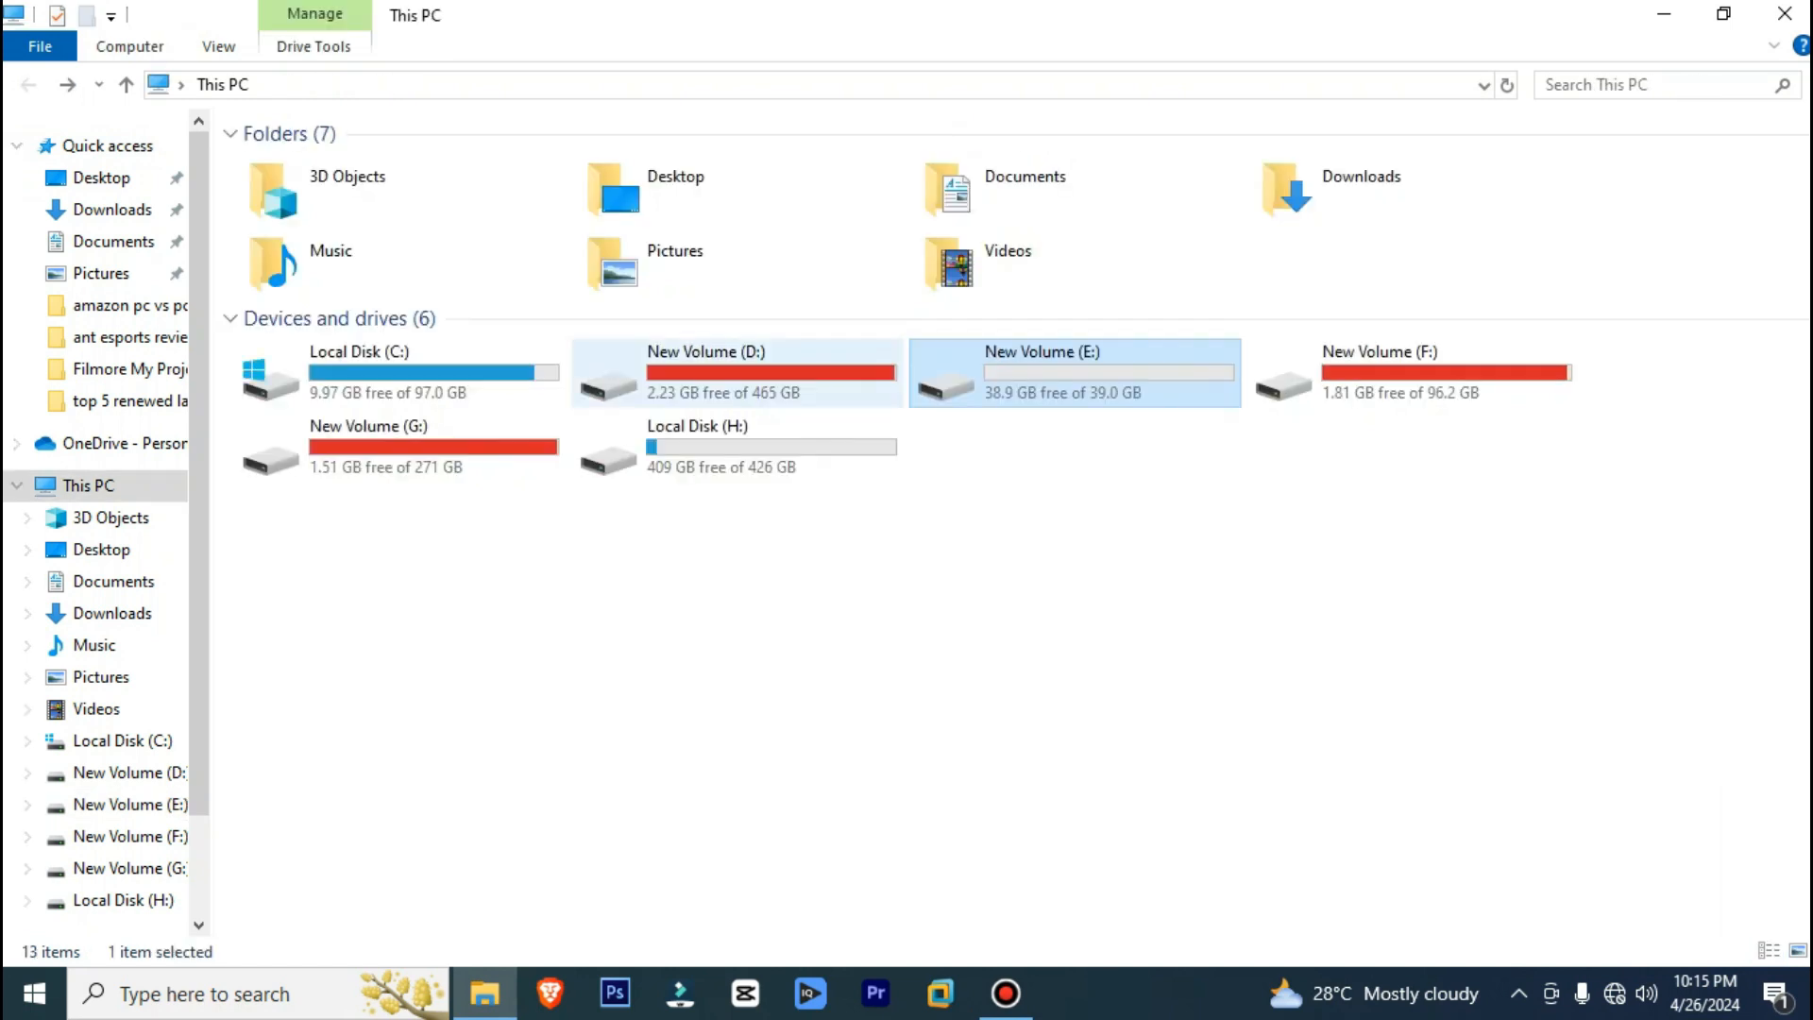
click(400, 375)
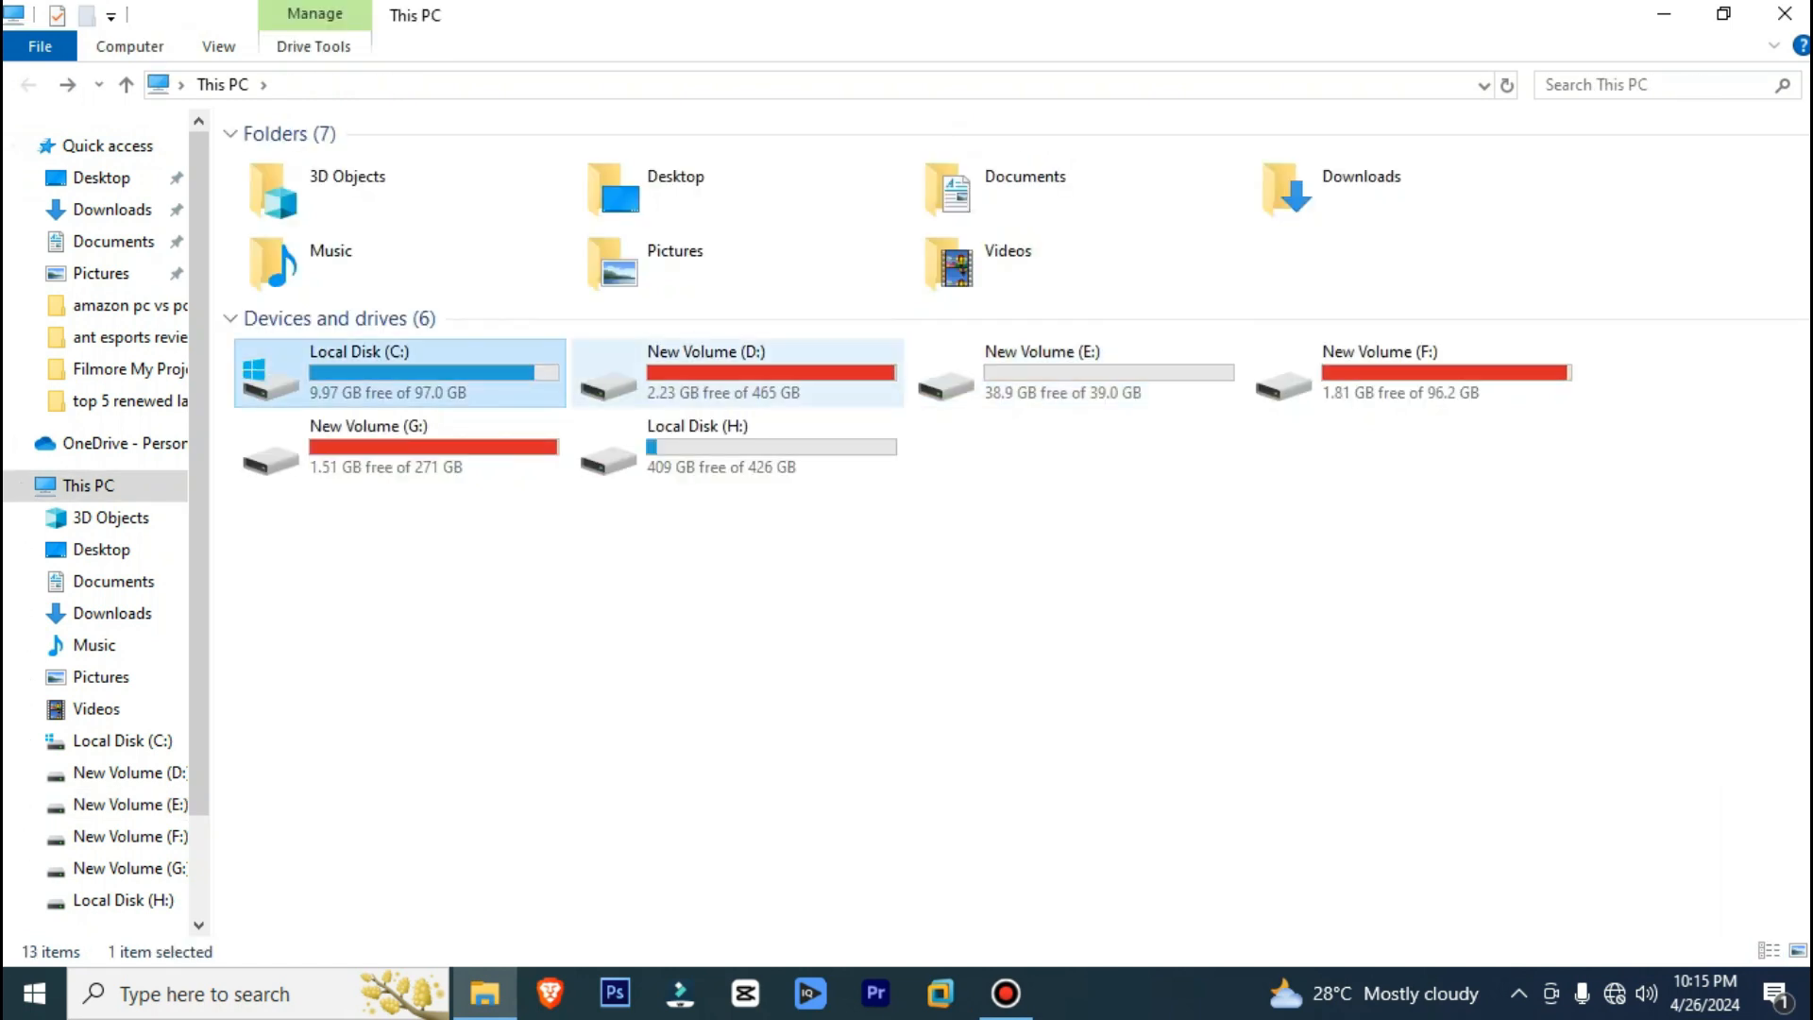
Step: Create a folder with the default name in New Volume (E:) and go back to This PC
double_click(1074, 374)
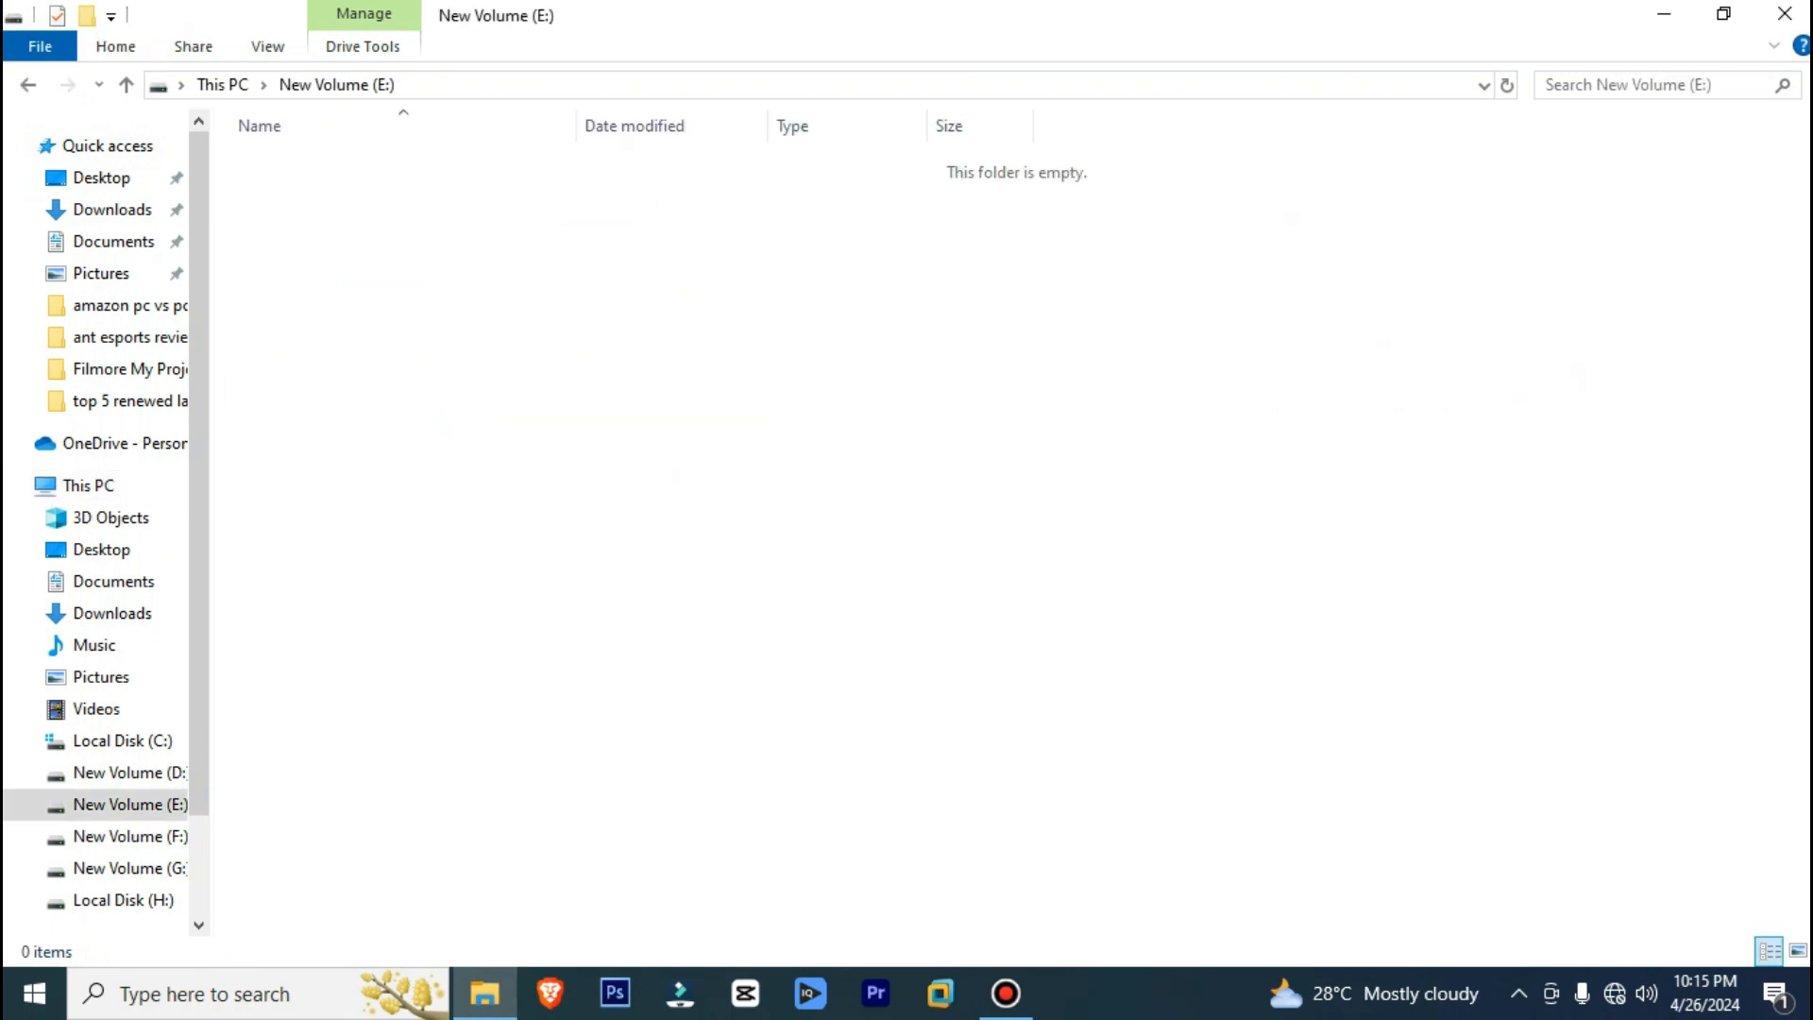
right_click(824, 362)
mouse_move(1086, 682)
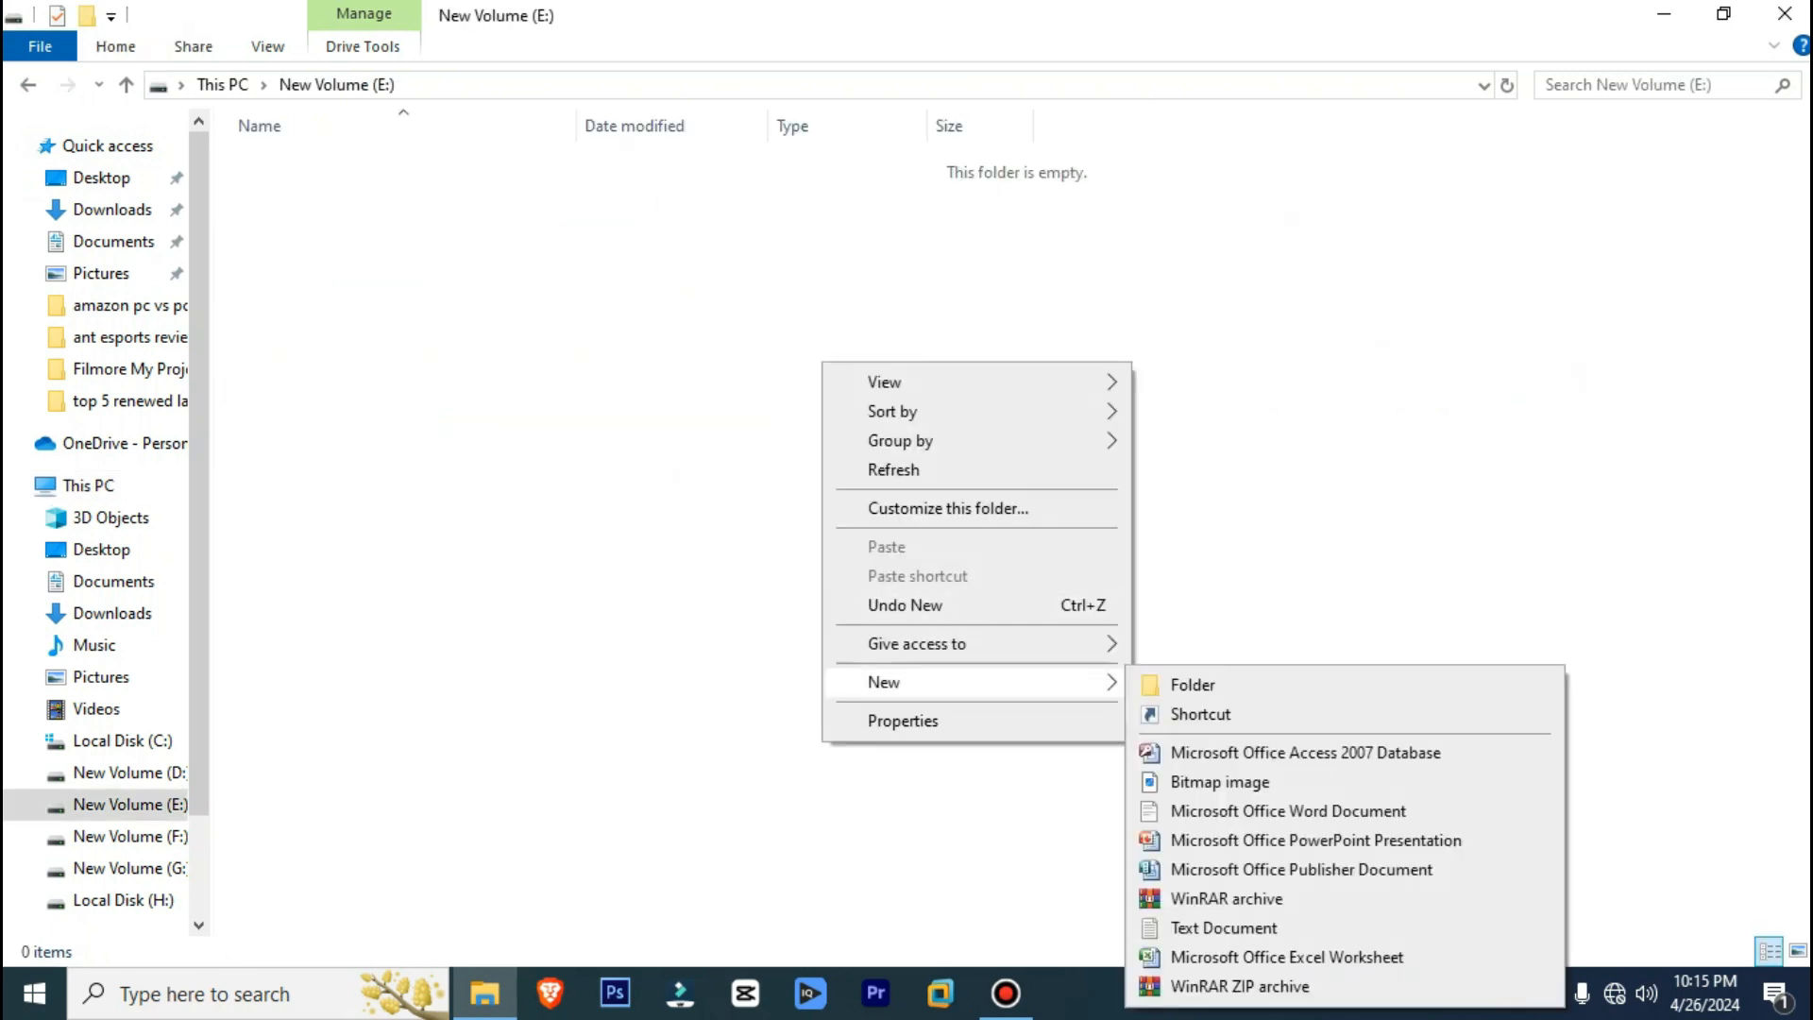
click(1162, 684)
click(1151, 701)
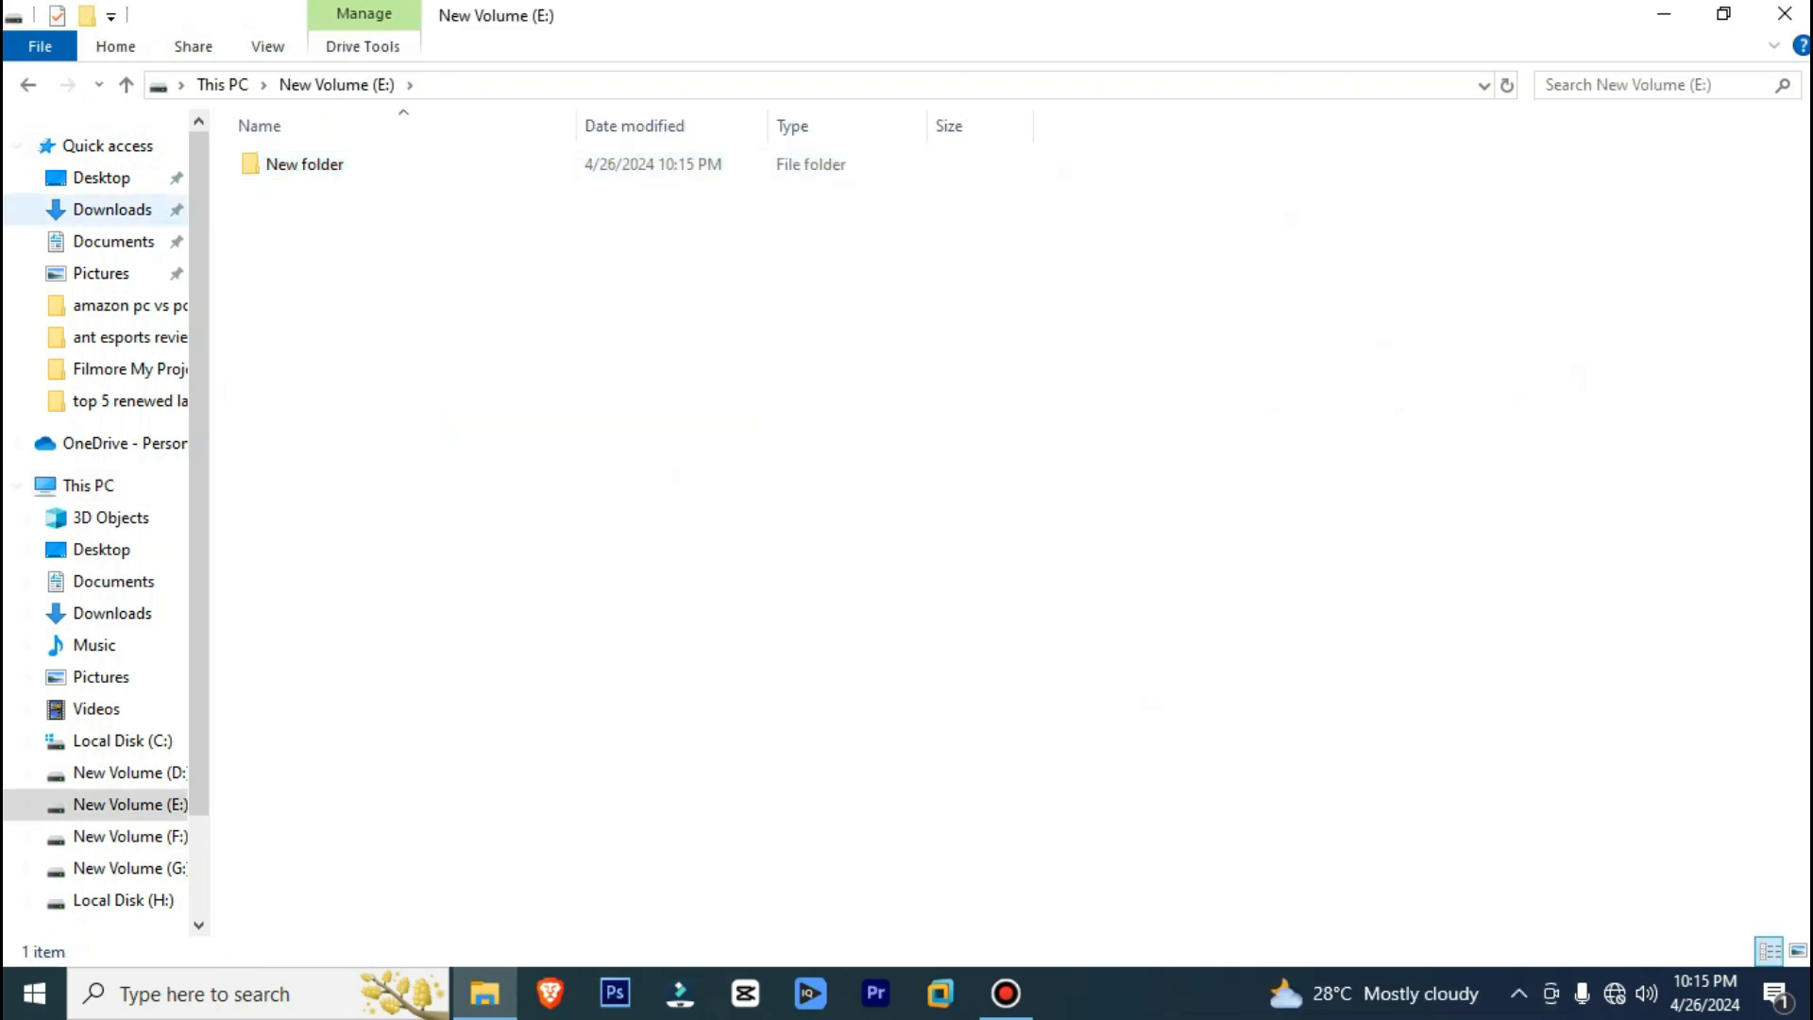
click(28, 85)
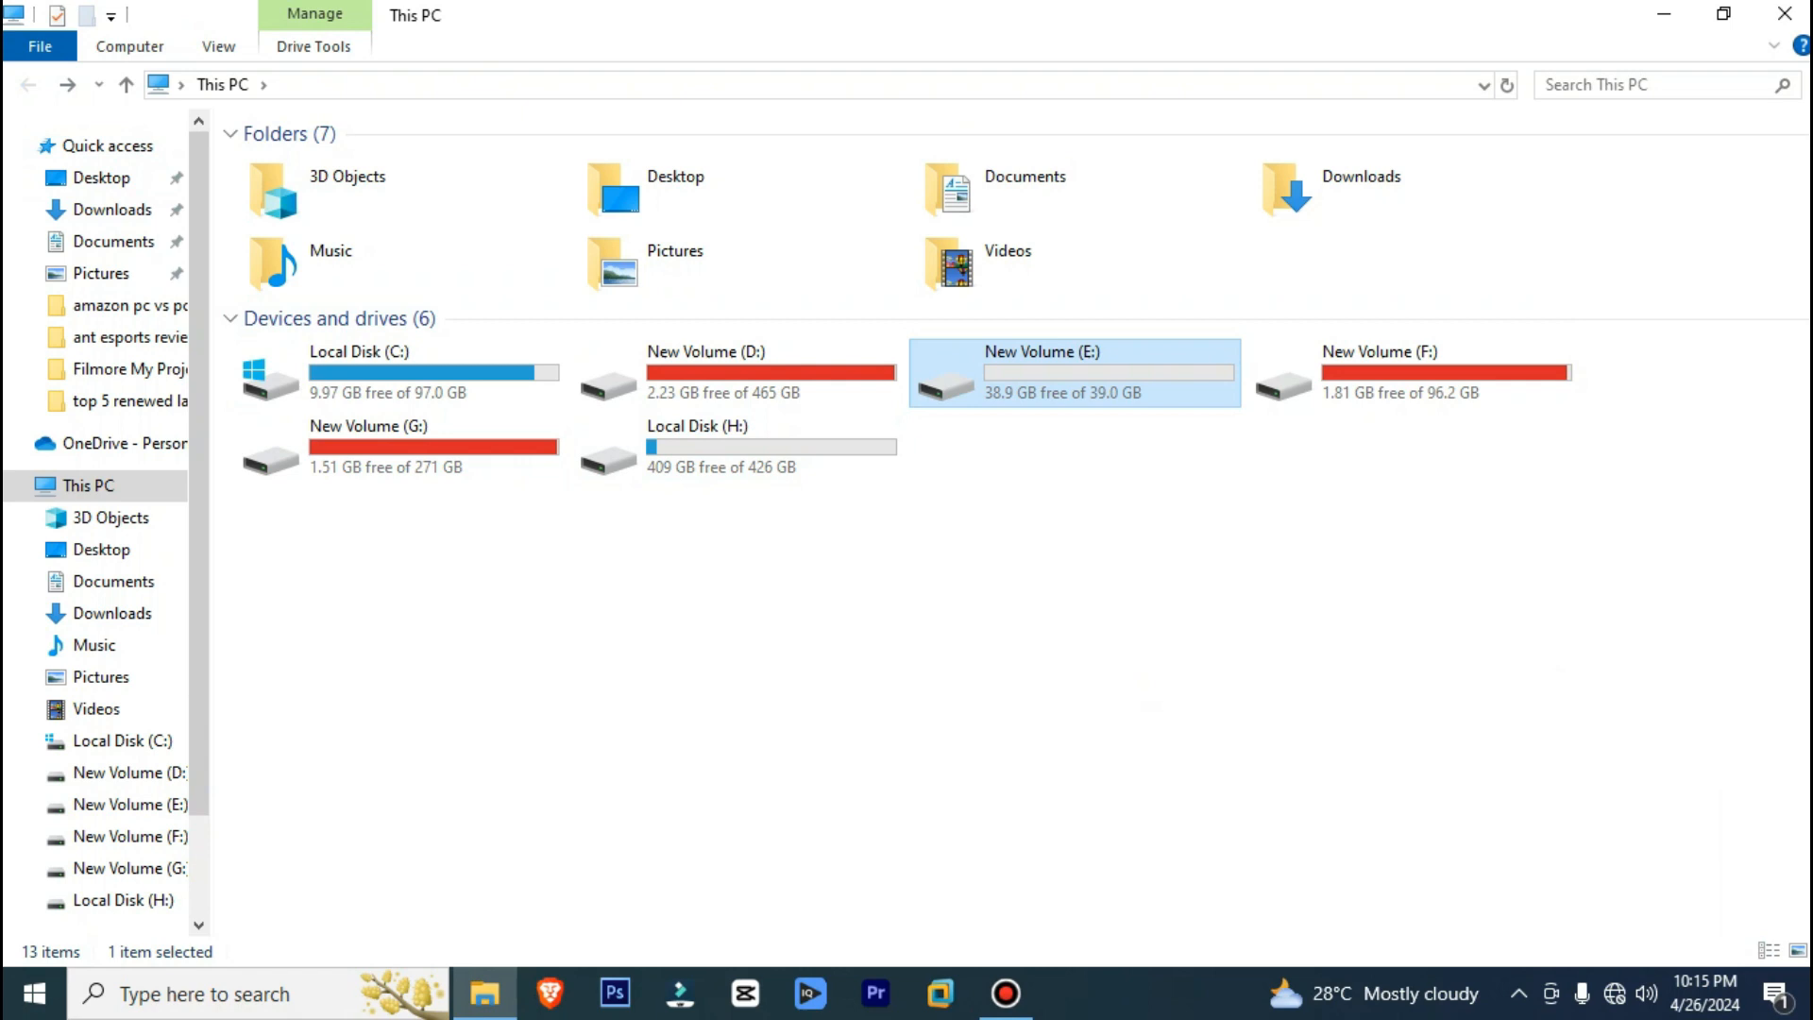
Step: Minimize File Explorer, open the Brave browser, connect to the FTTH Wi-Fi network and reload google.com
click(1664, 13)
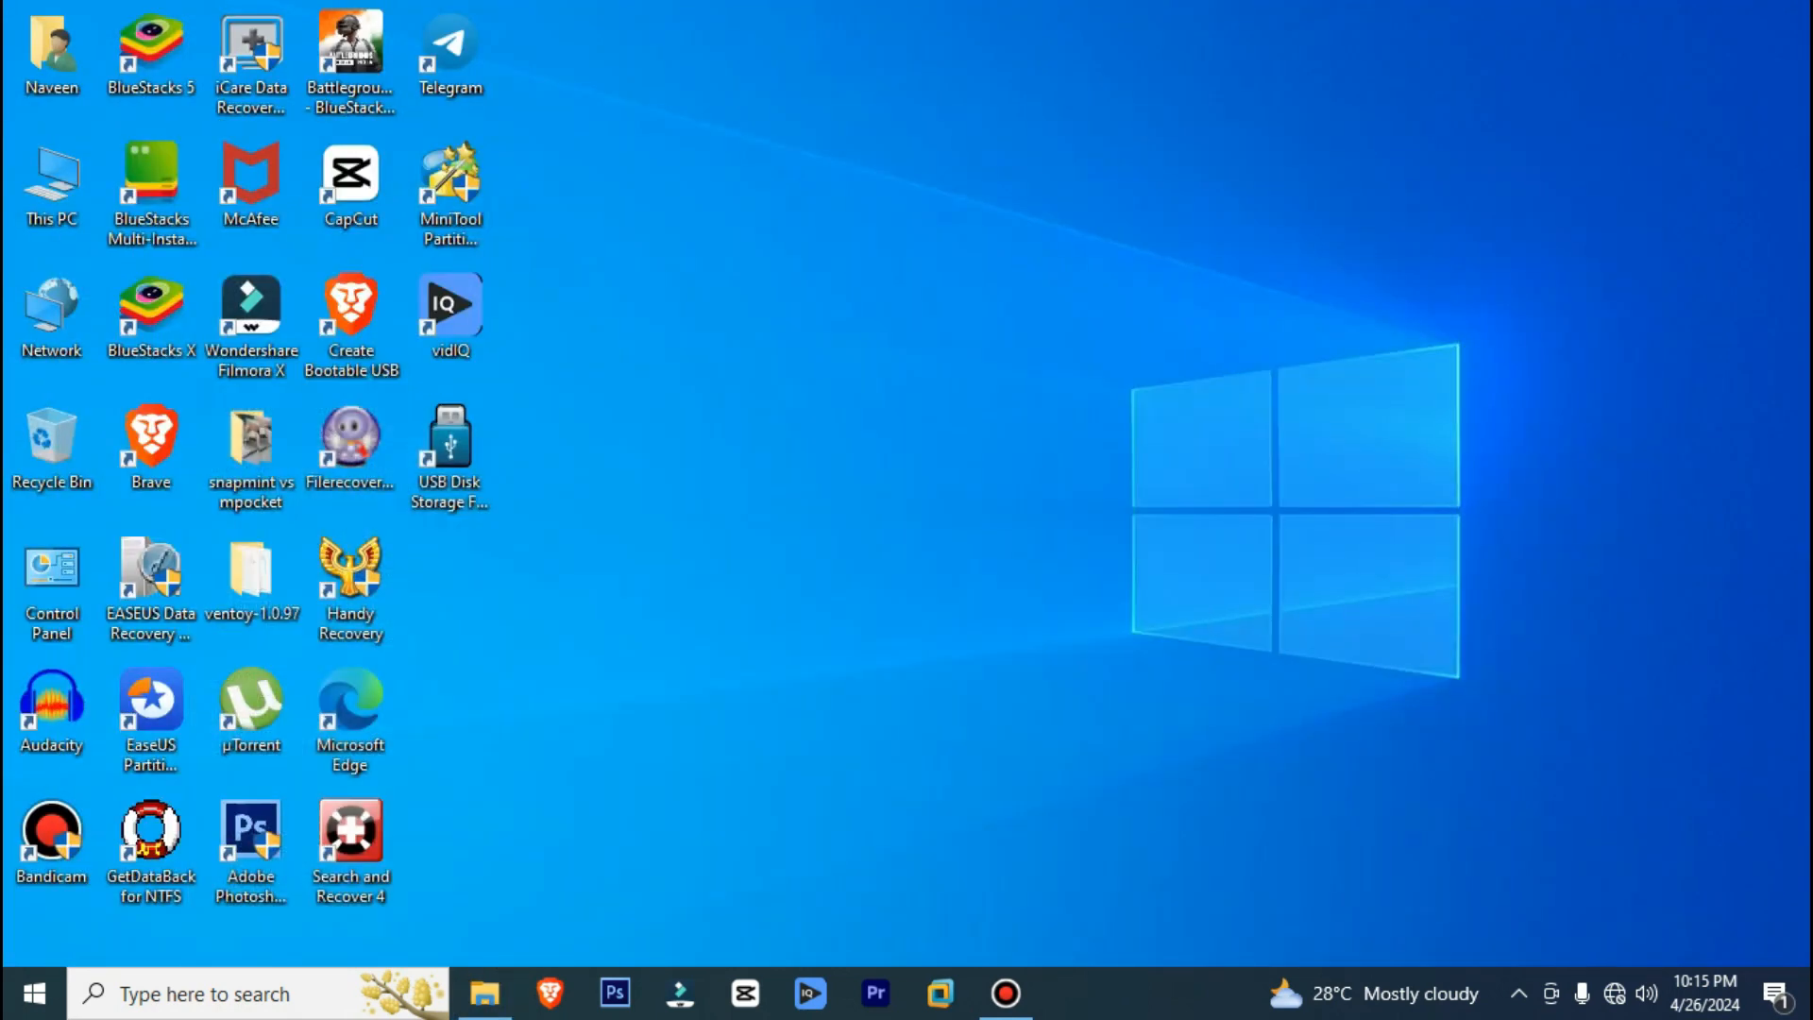
click(550, 992)
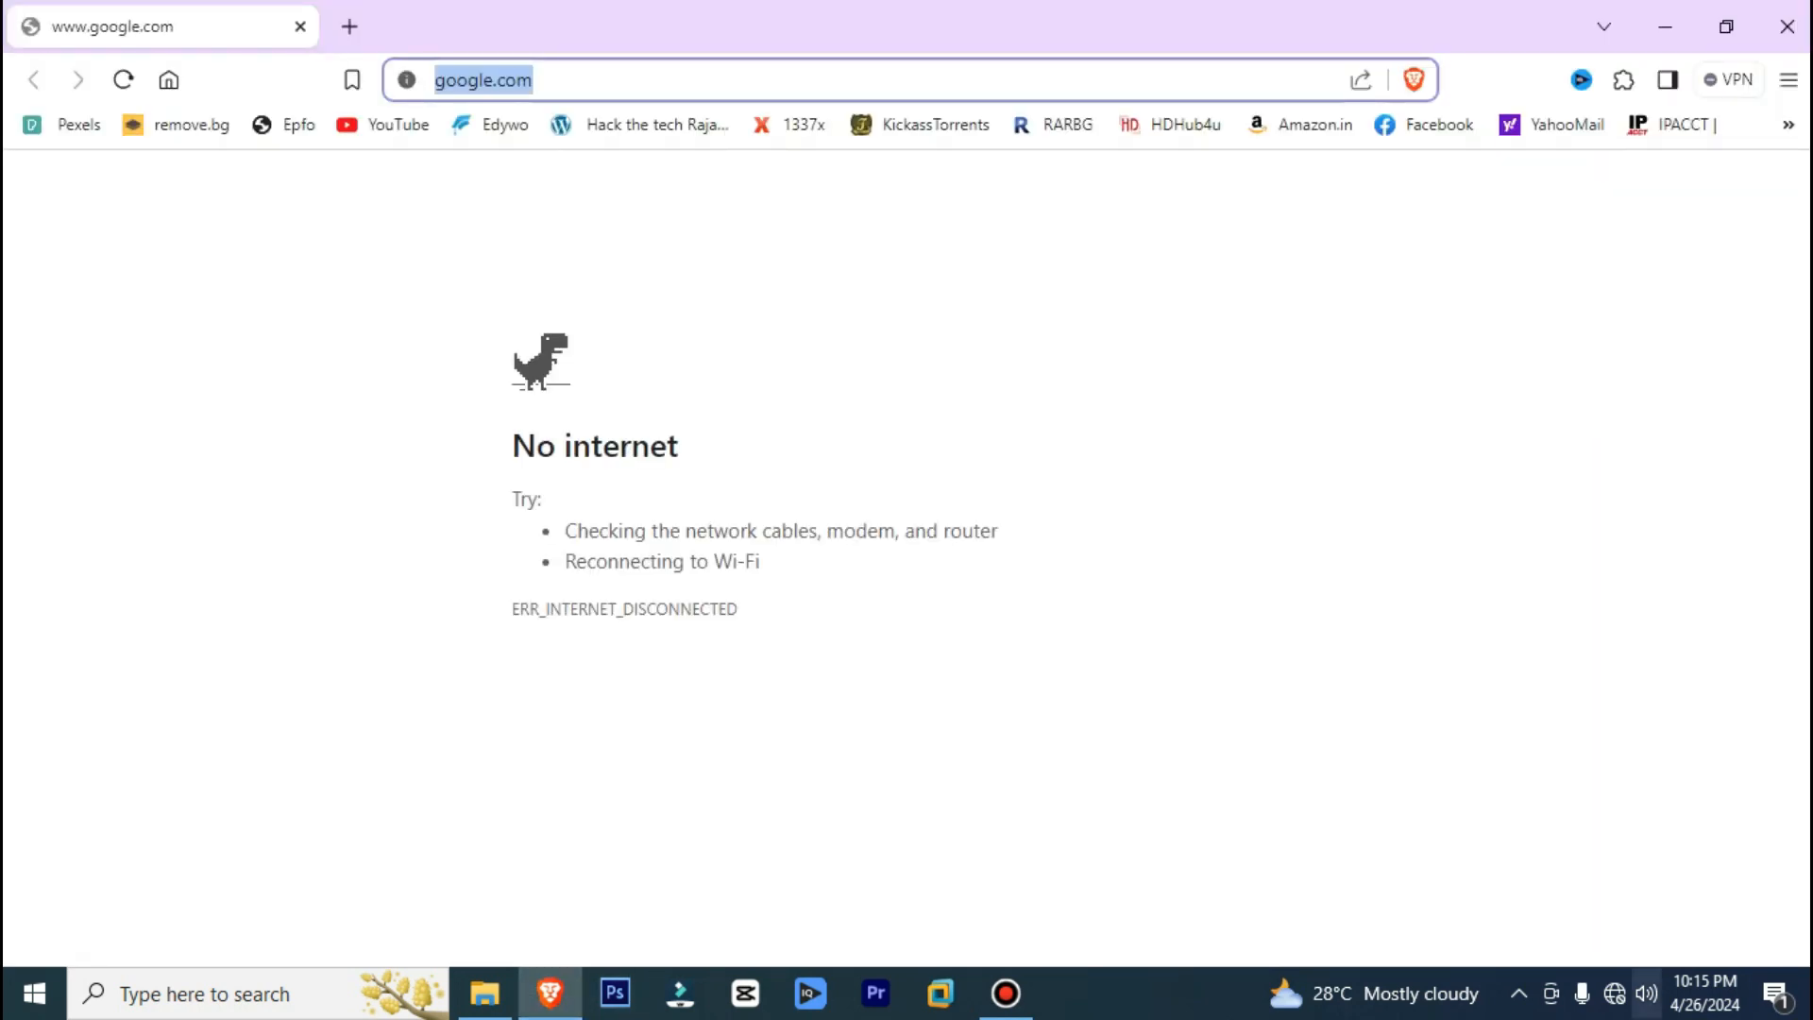
click(1615, 993)
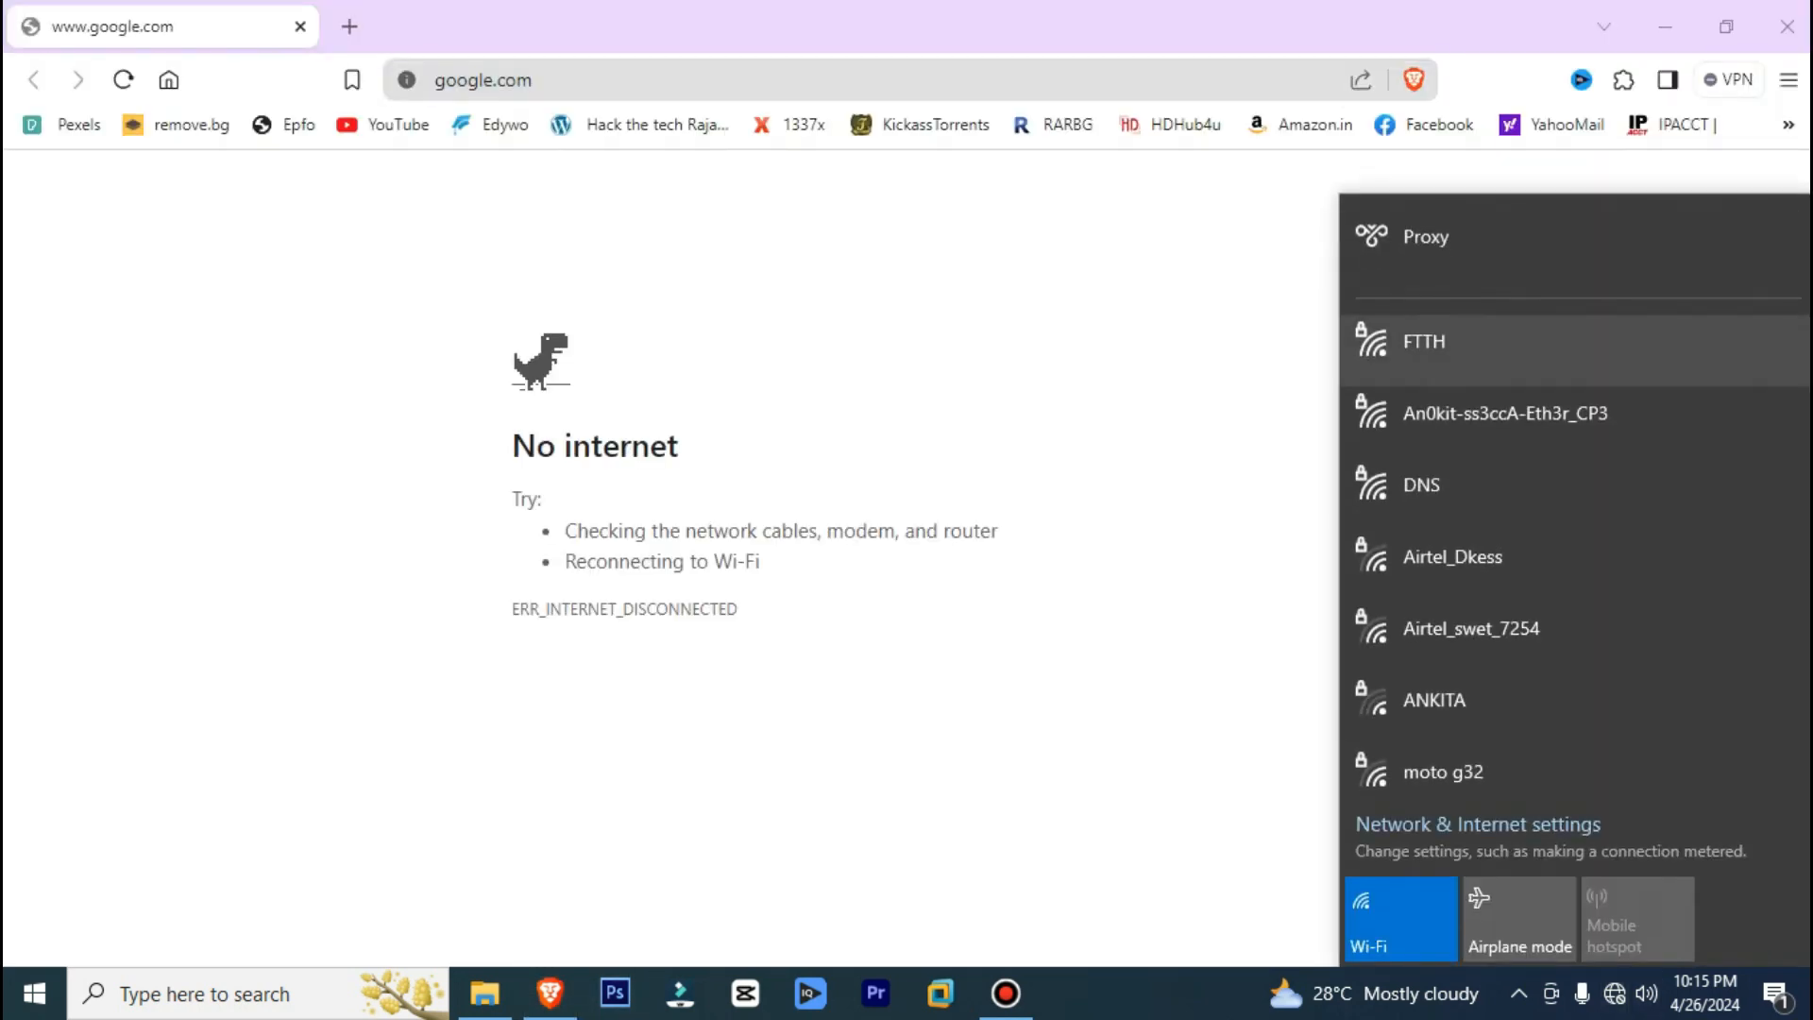
click(1473, 341)
click(1702, 461)
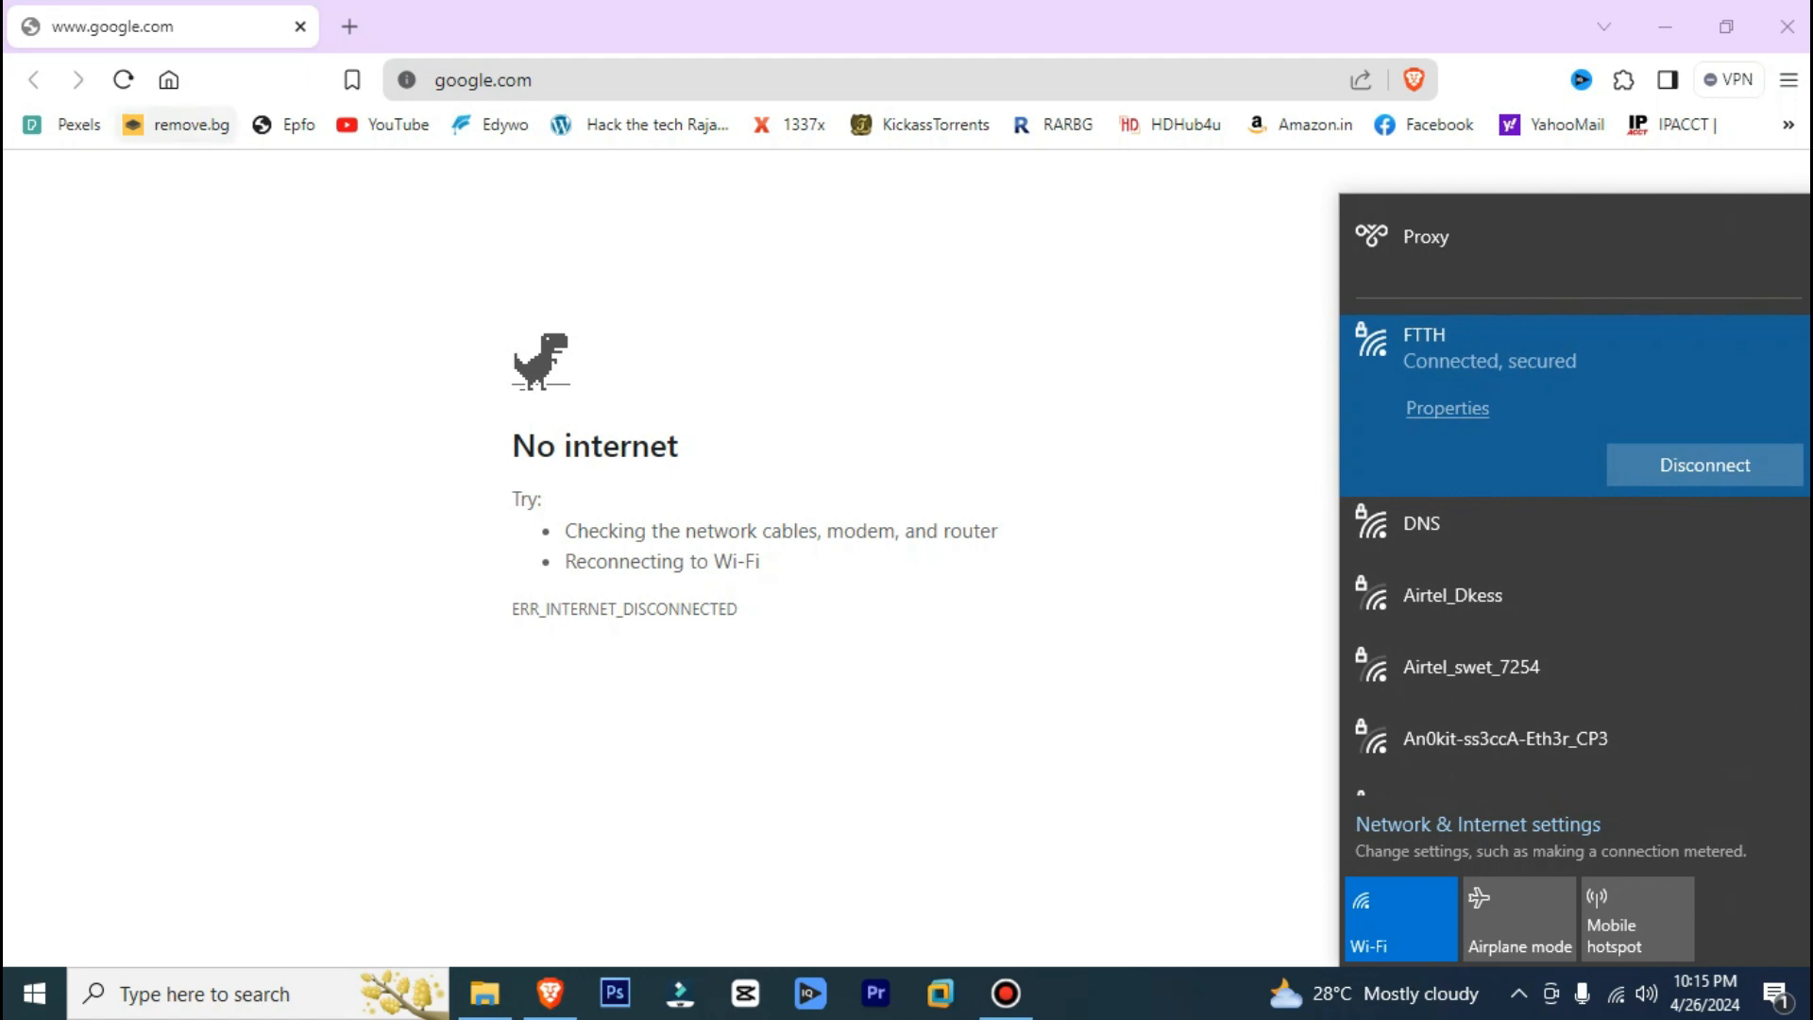
click(123, 81)
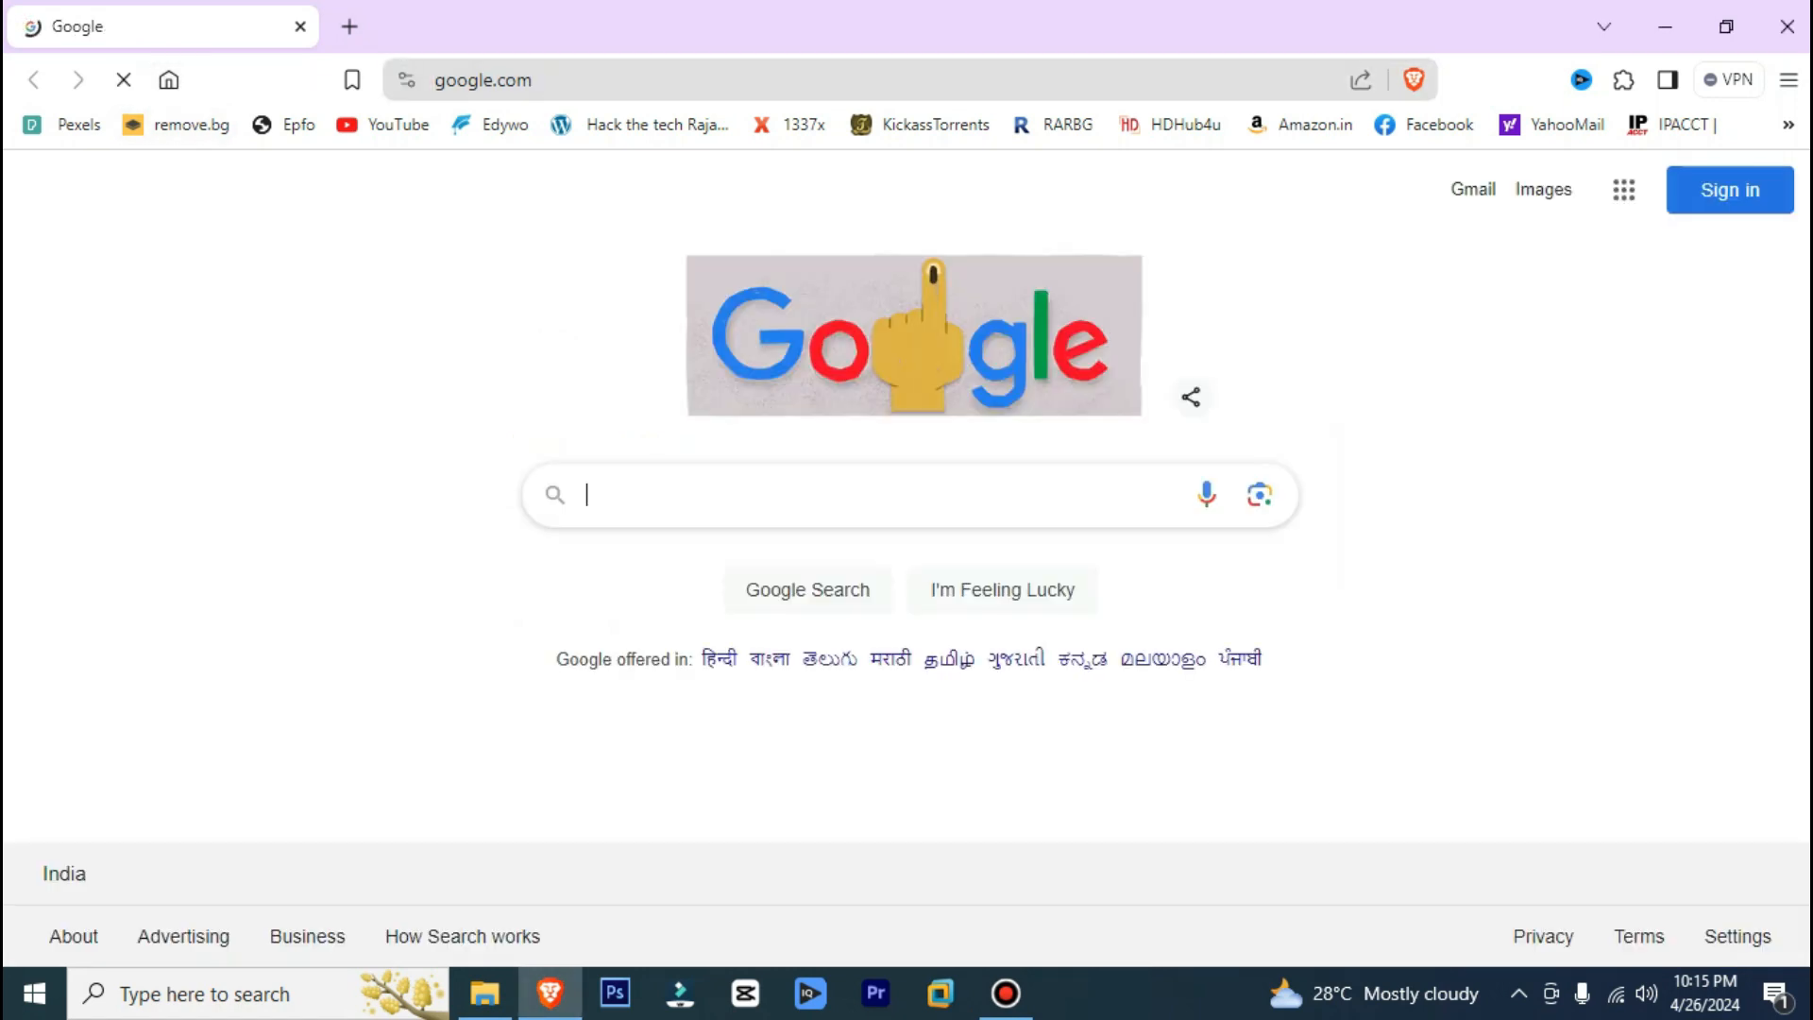
Step: Search Google for "minitool partition wizard" and open the Best Free Partition Manager for Windows result on partitionwizard.com
text(mini )
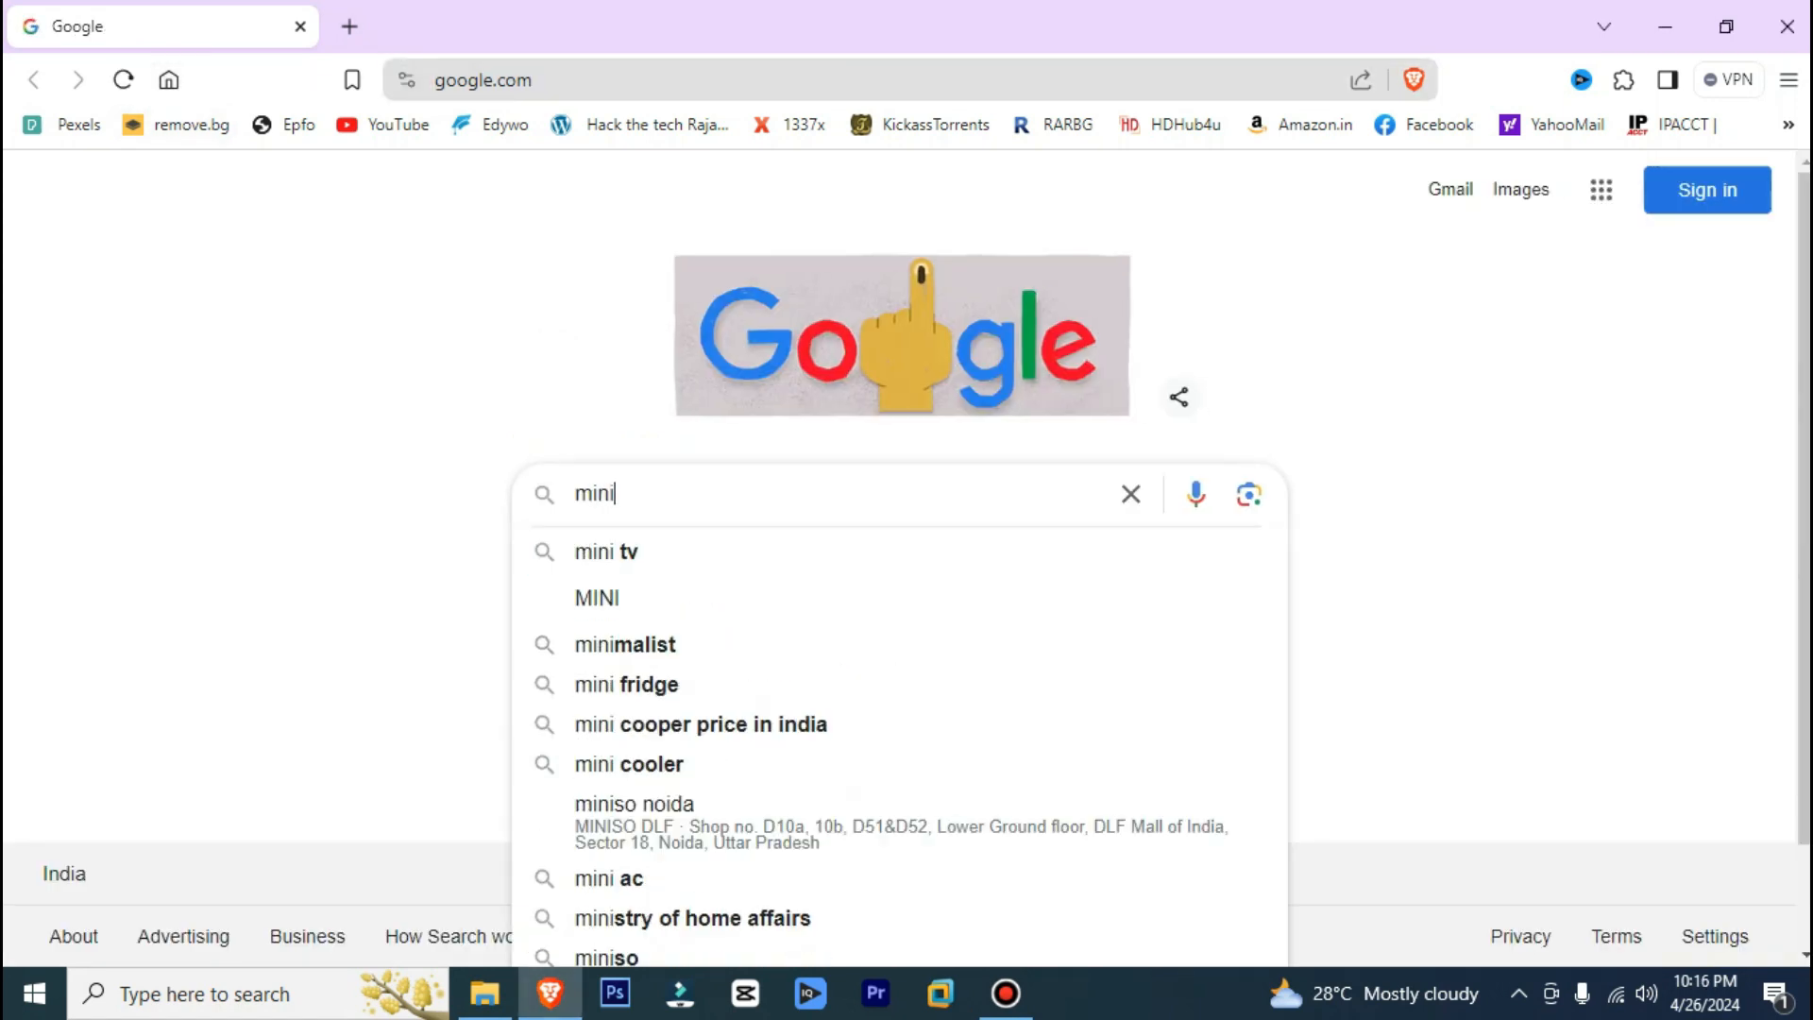
text(party)
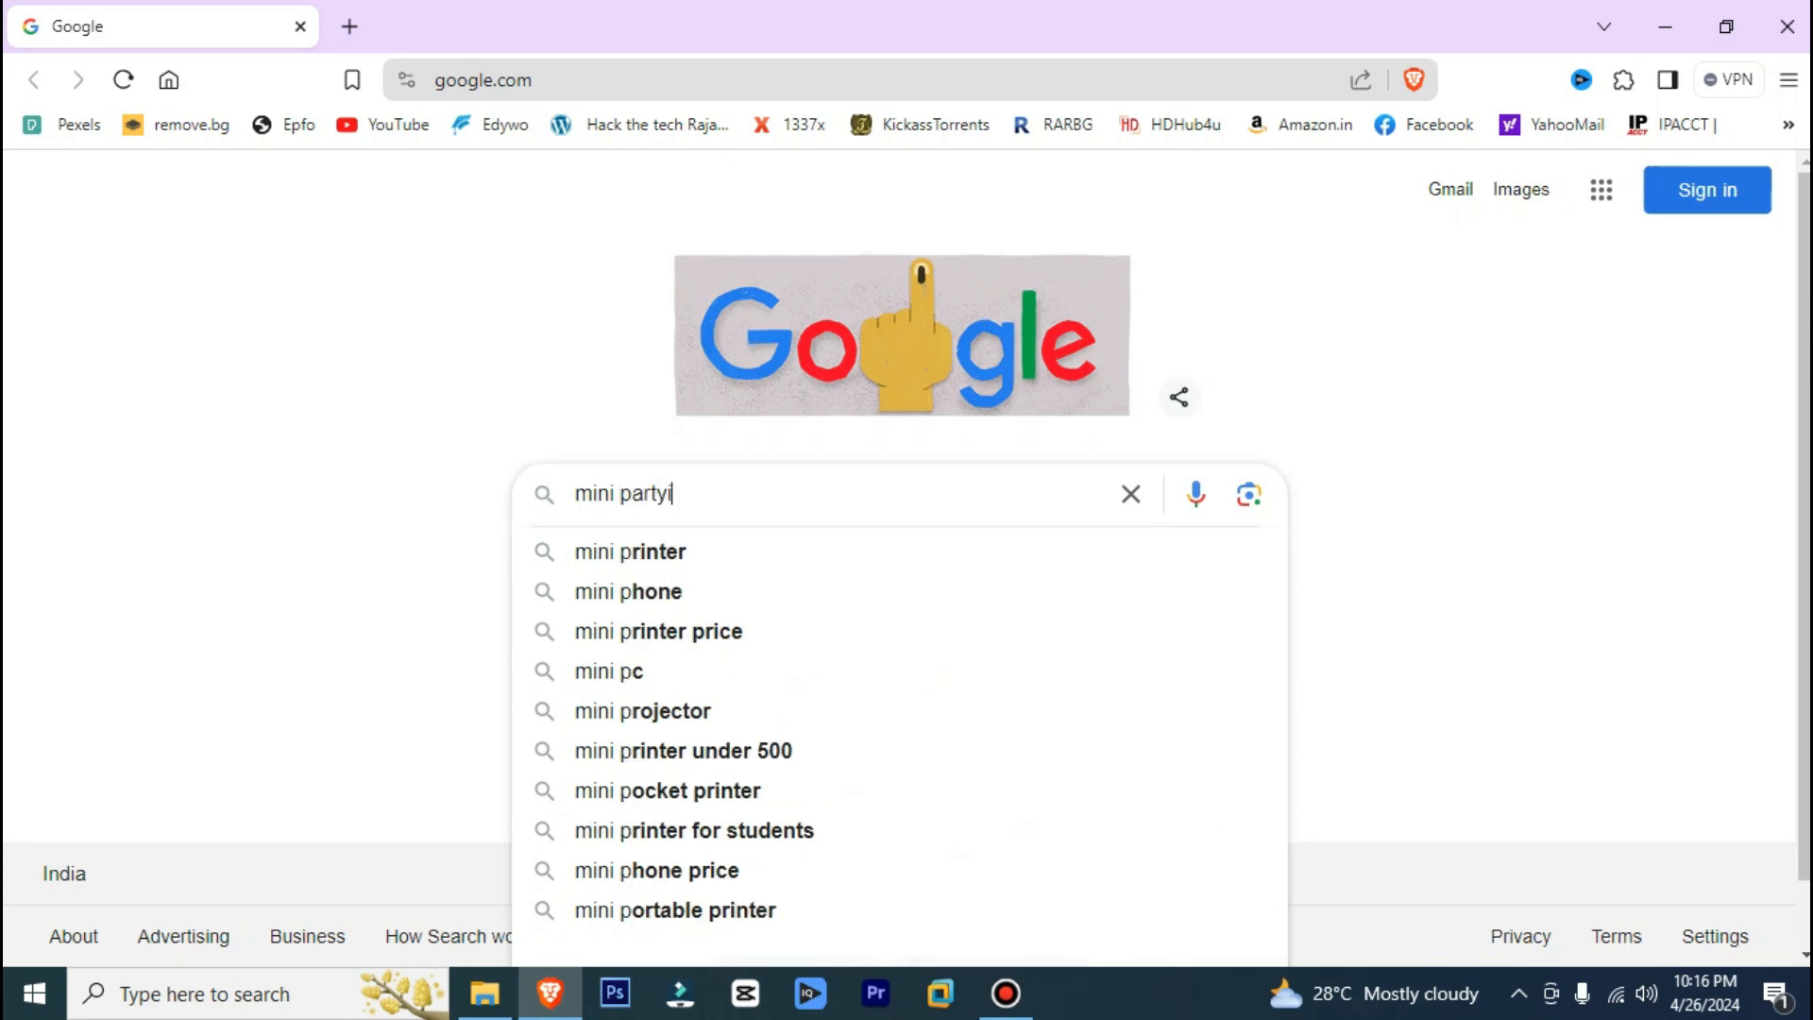
key(BackSpace)
text(artition)
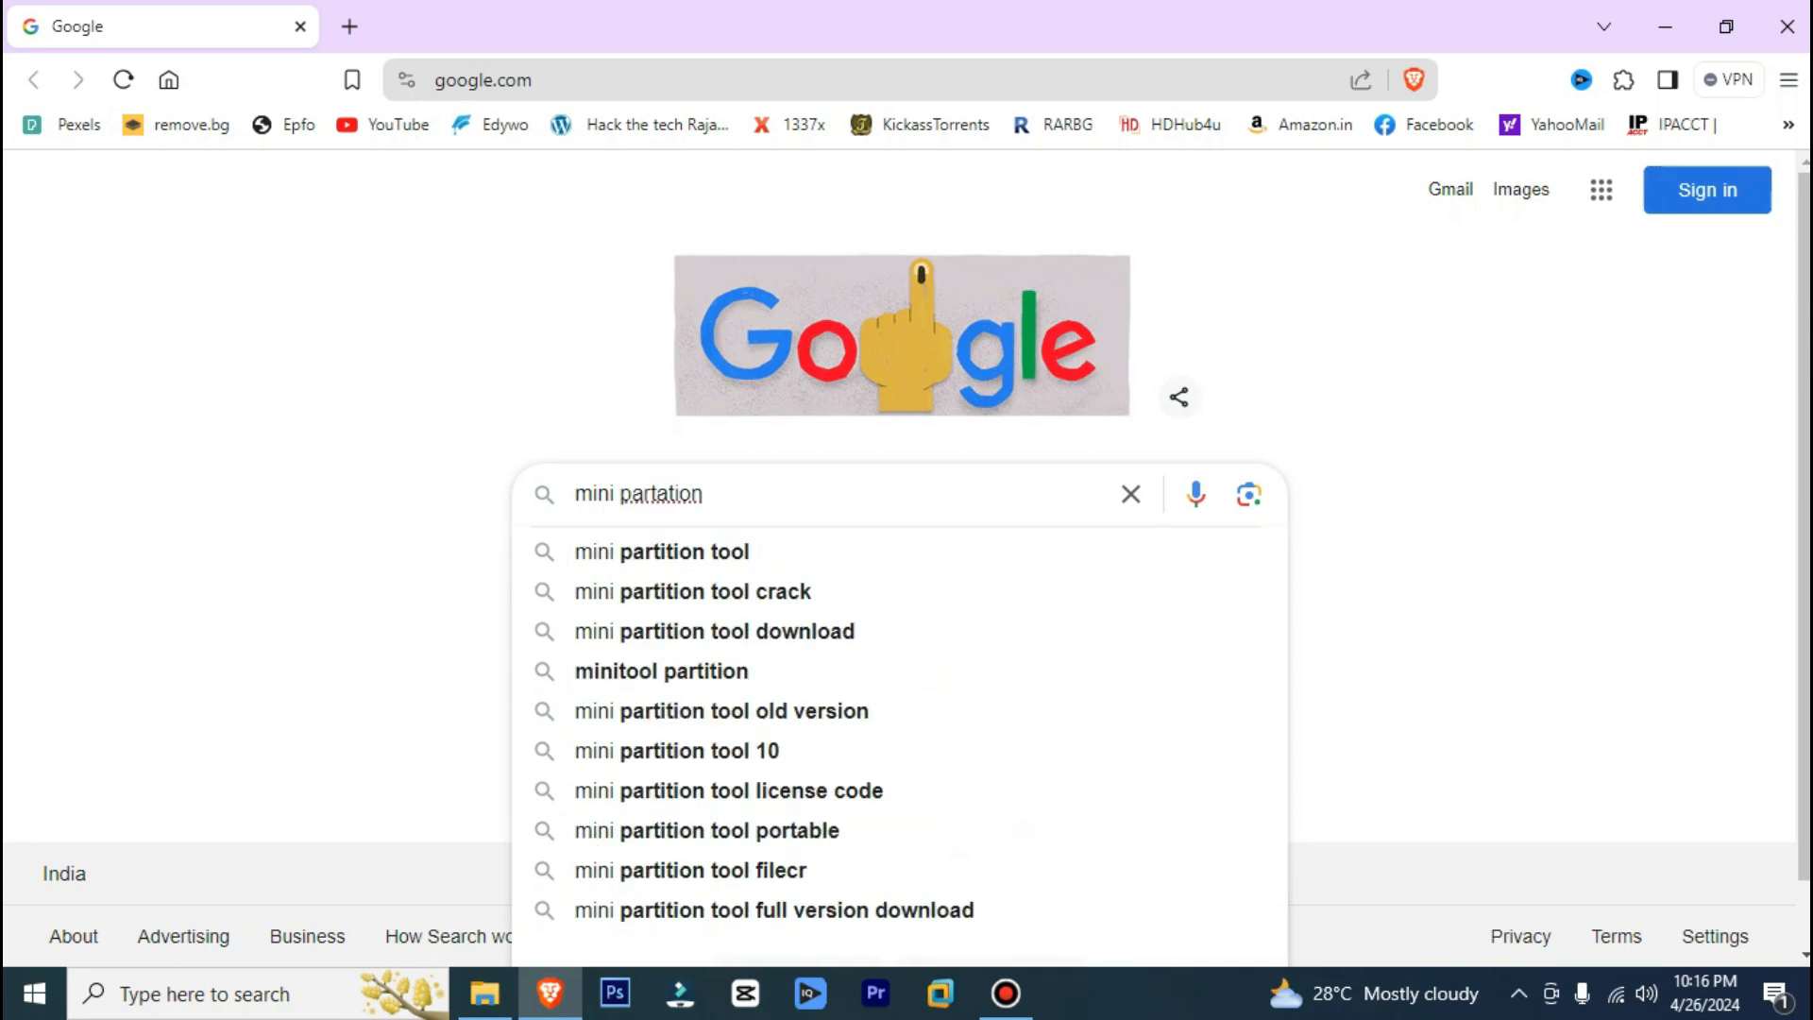
text( wi)
key(Down)
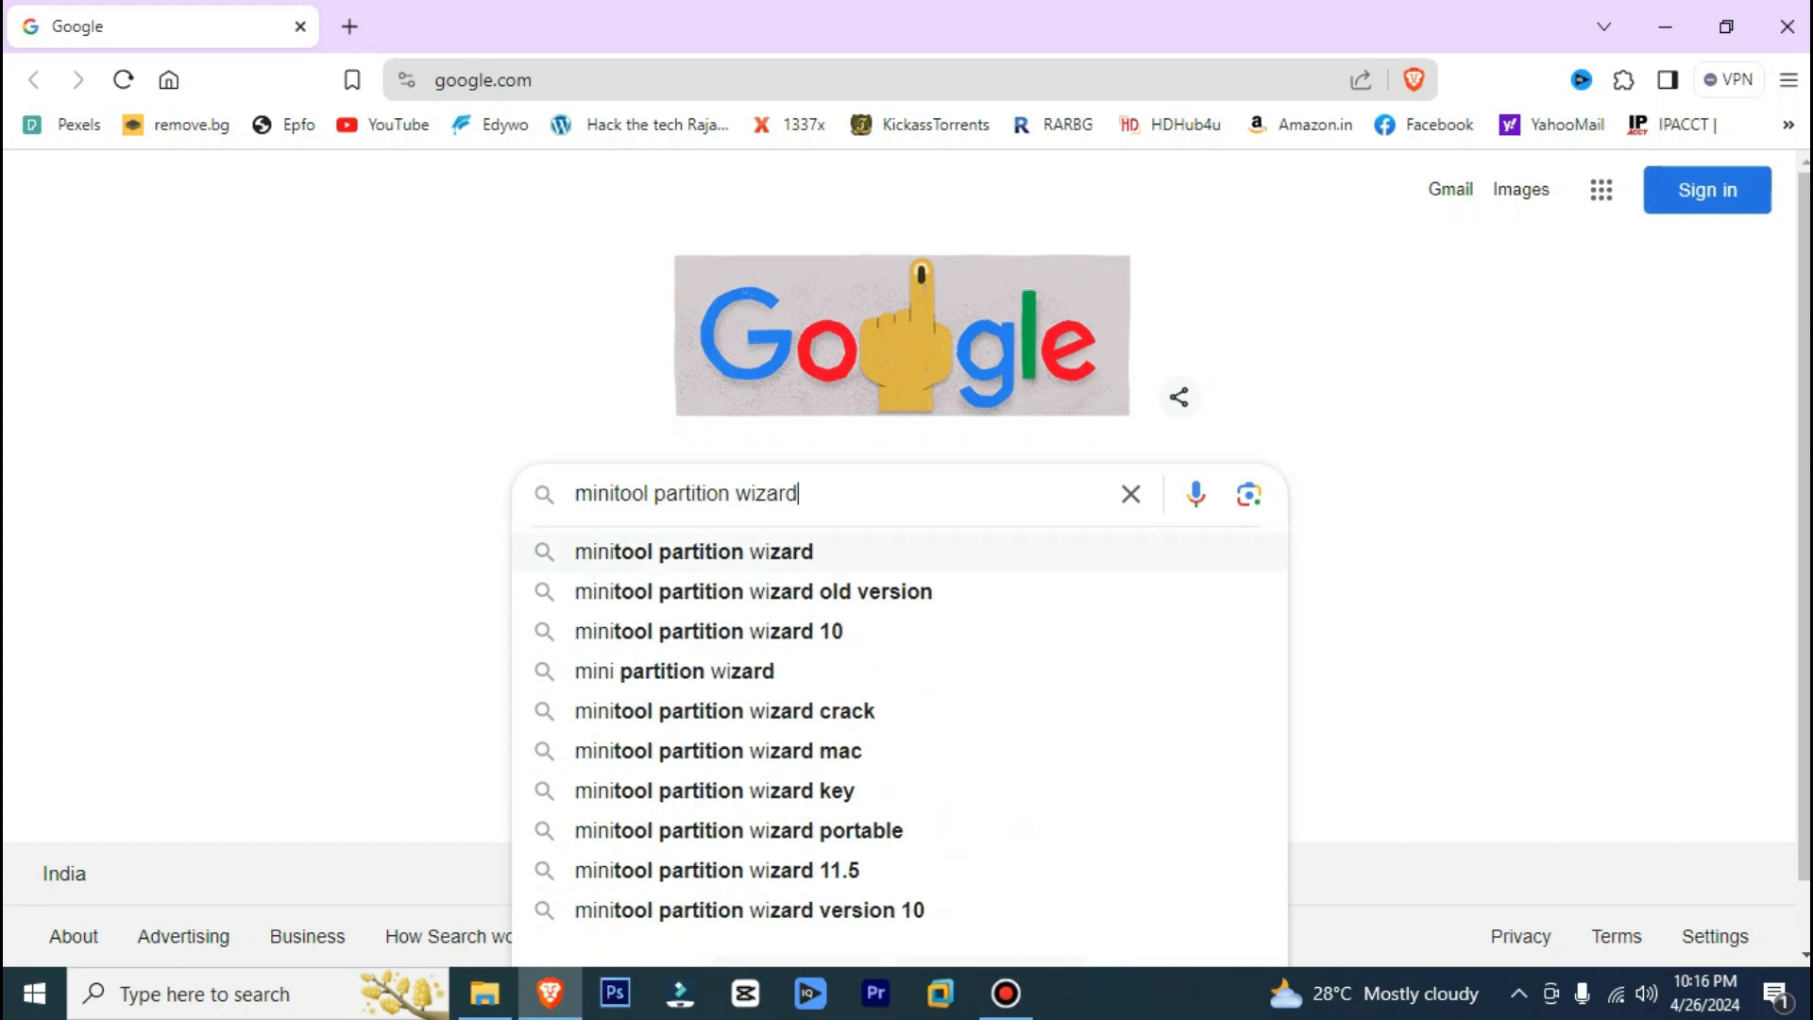
key(Return)
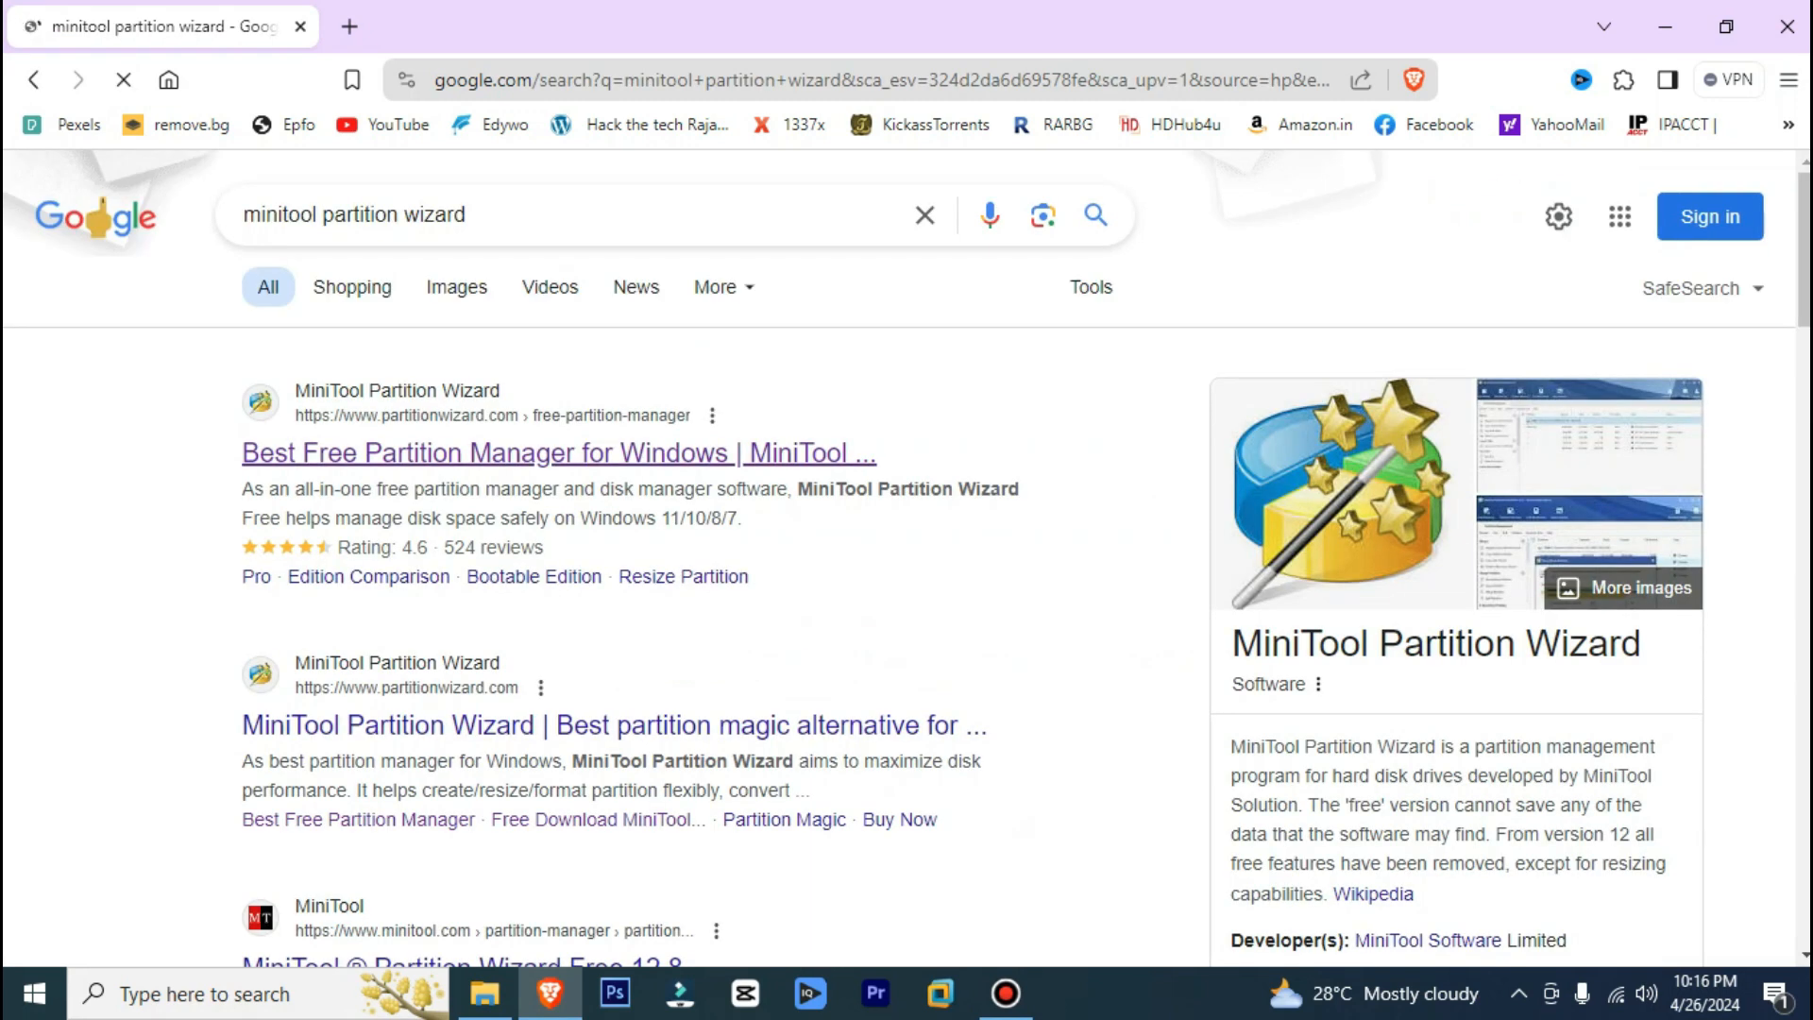
click(557, 453)
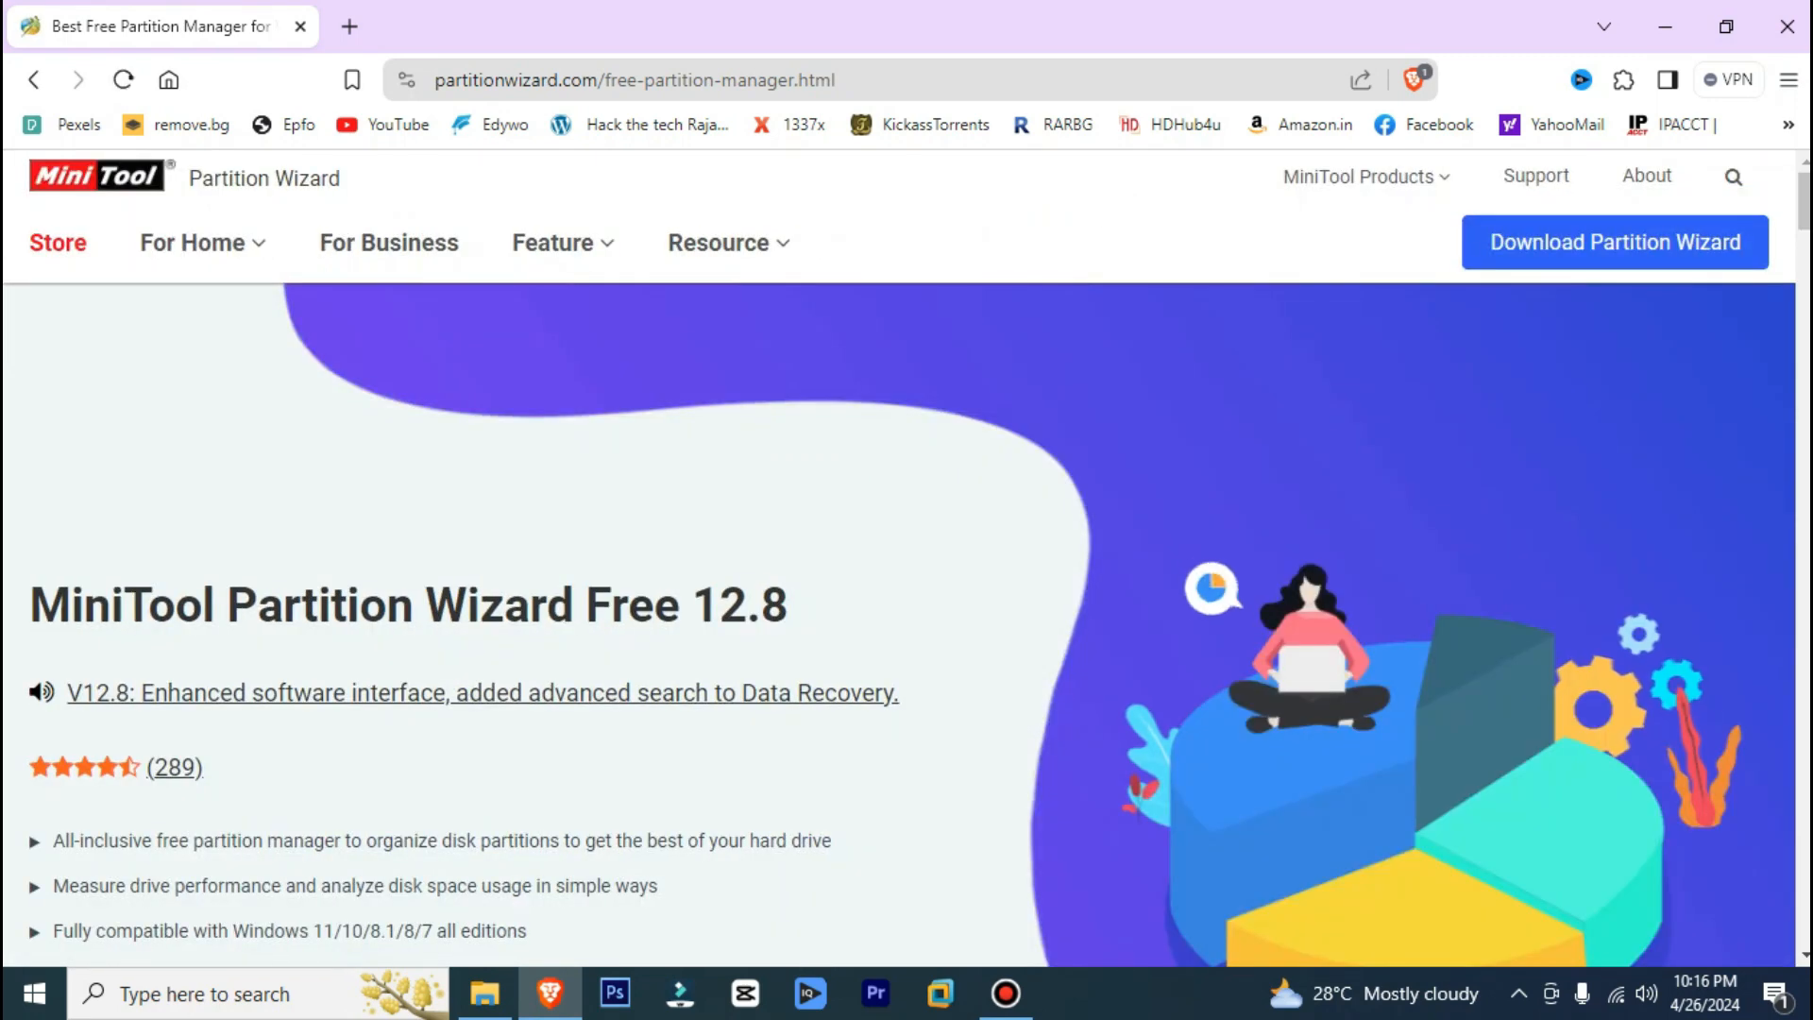
mouse_move(1615, 242)
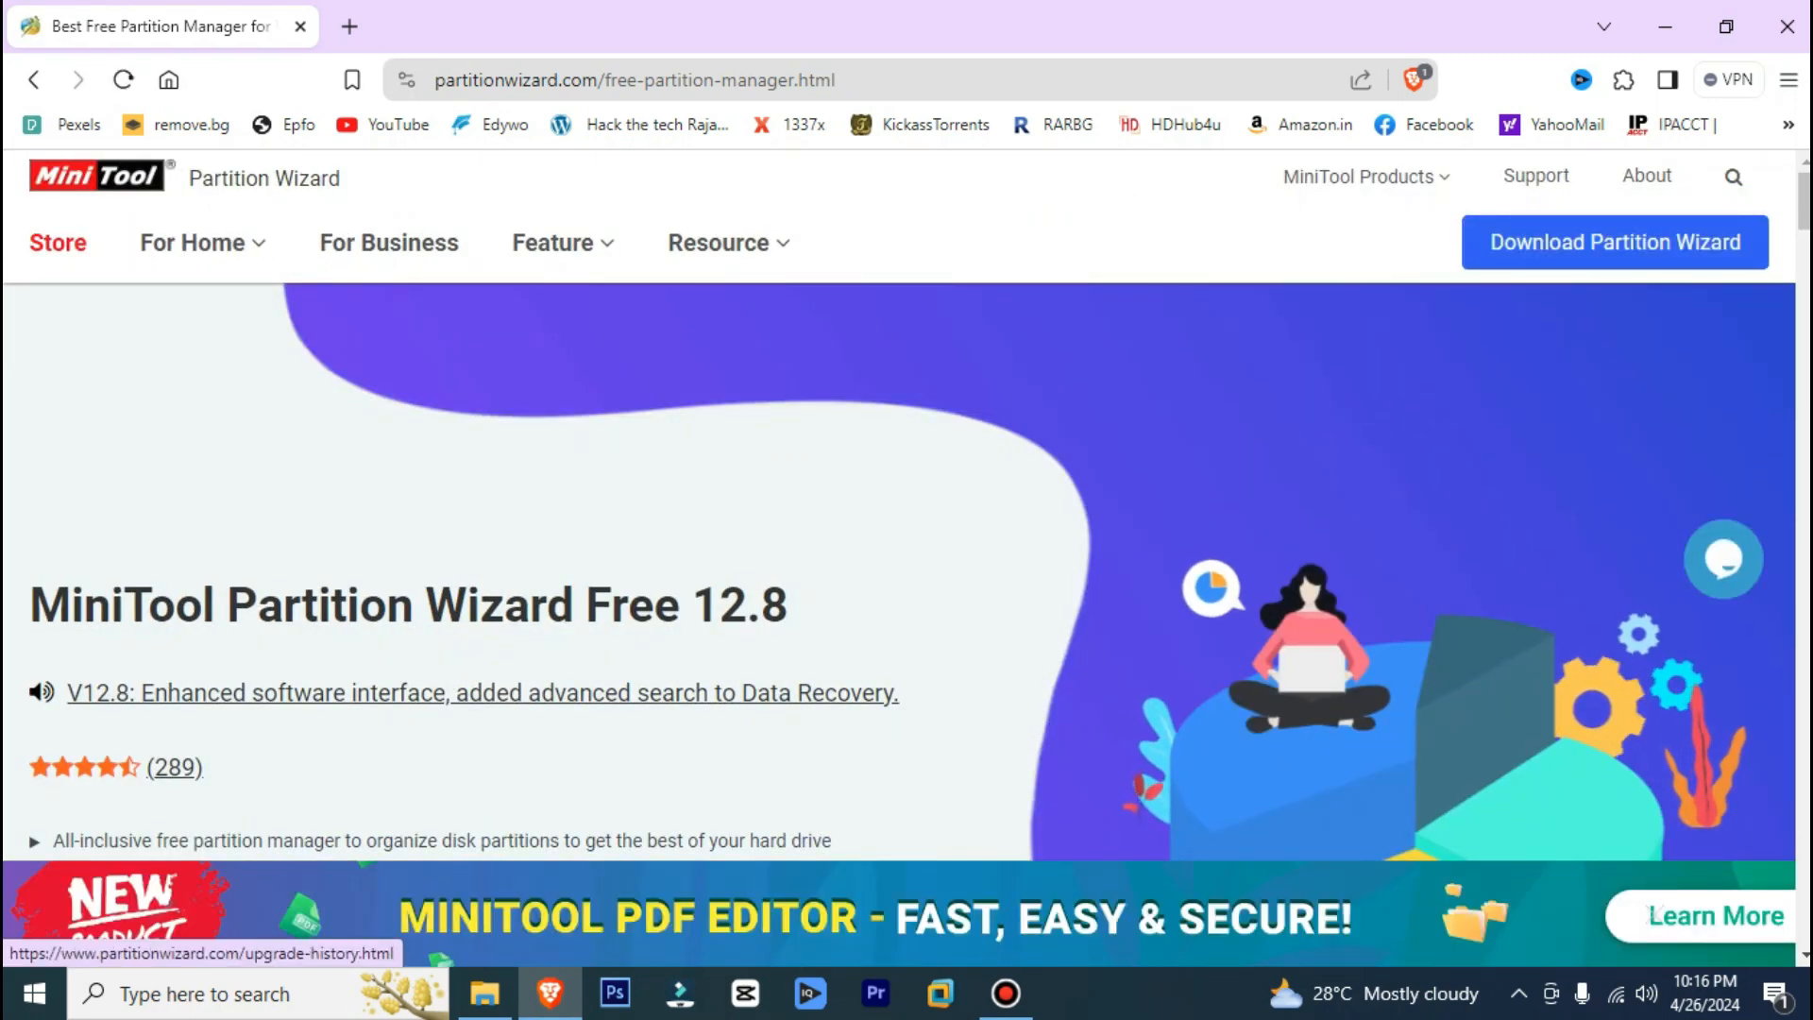
Step: Run the pw-free-online installer from the Downloads folder in English, then decline uninstalling the previous MiniTool Partition Wizard installation
click(484, 993)
click(111, 208)
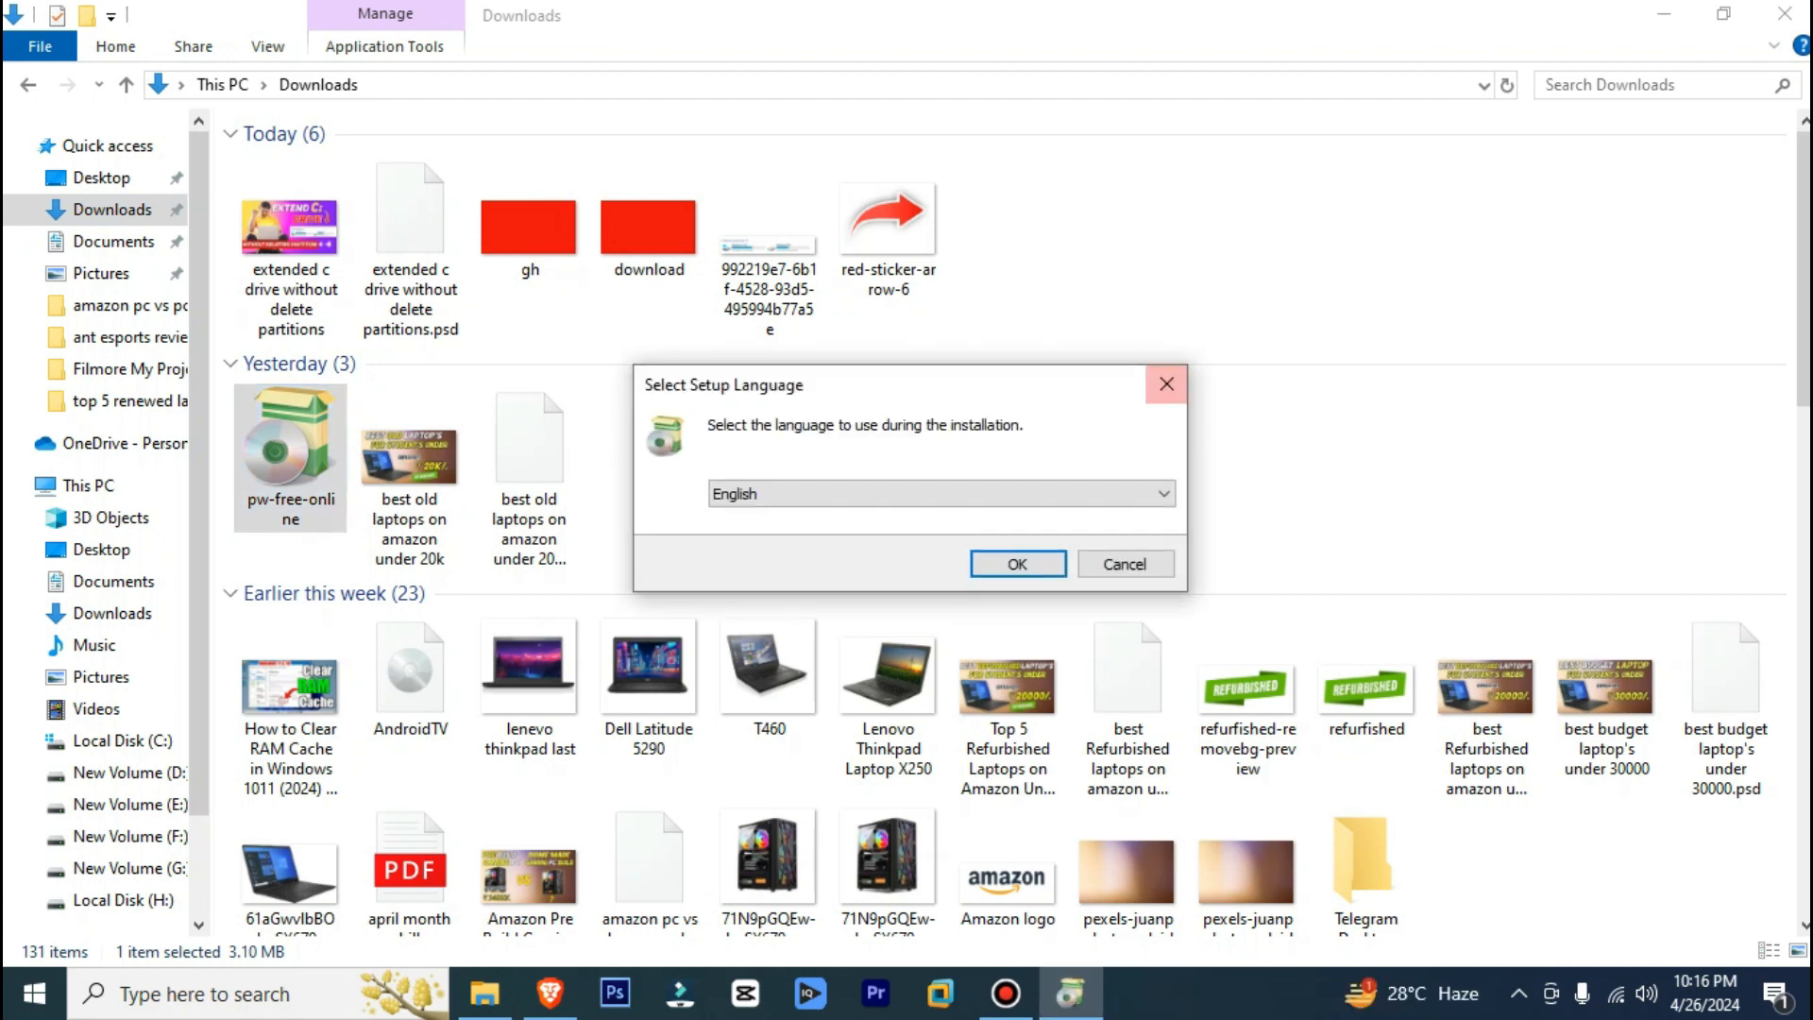
key(Return)
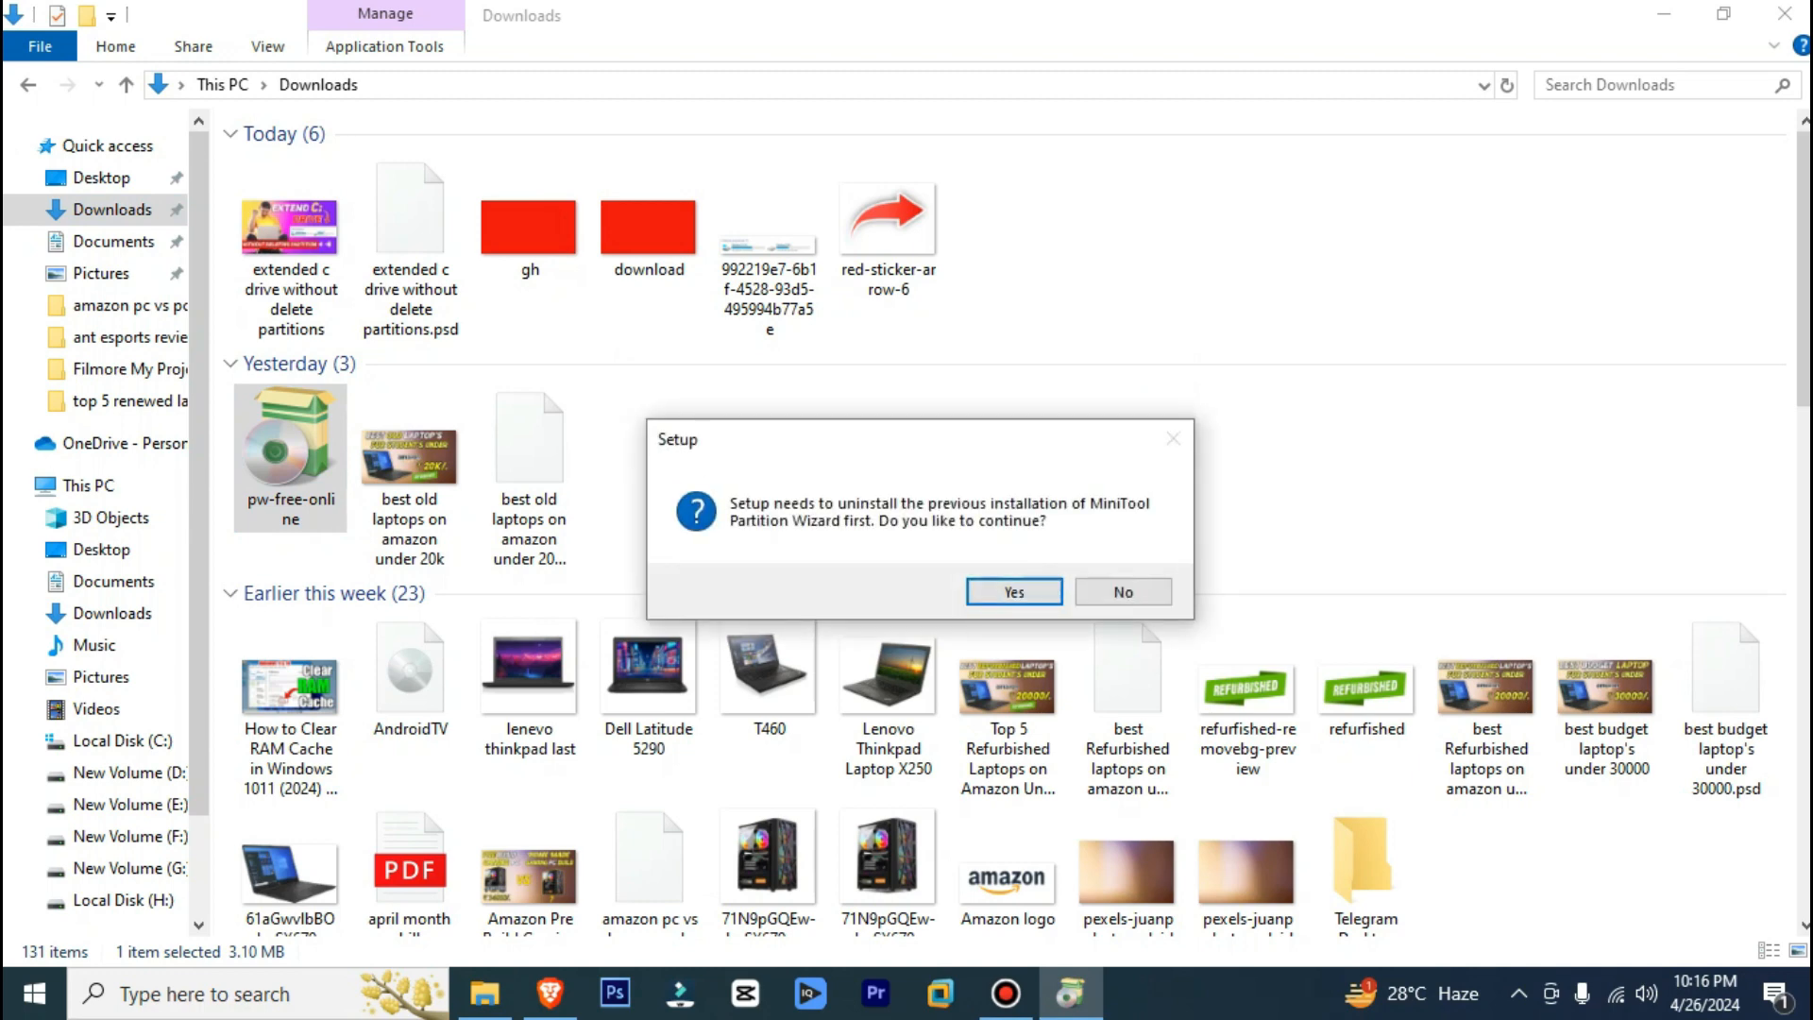
click(1124, 592)
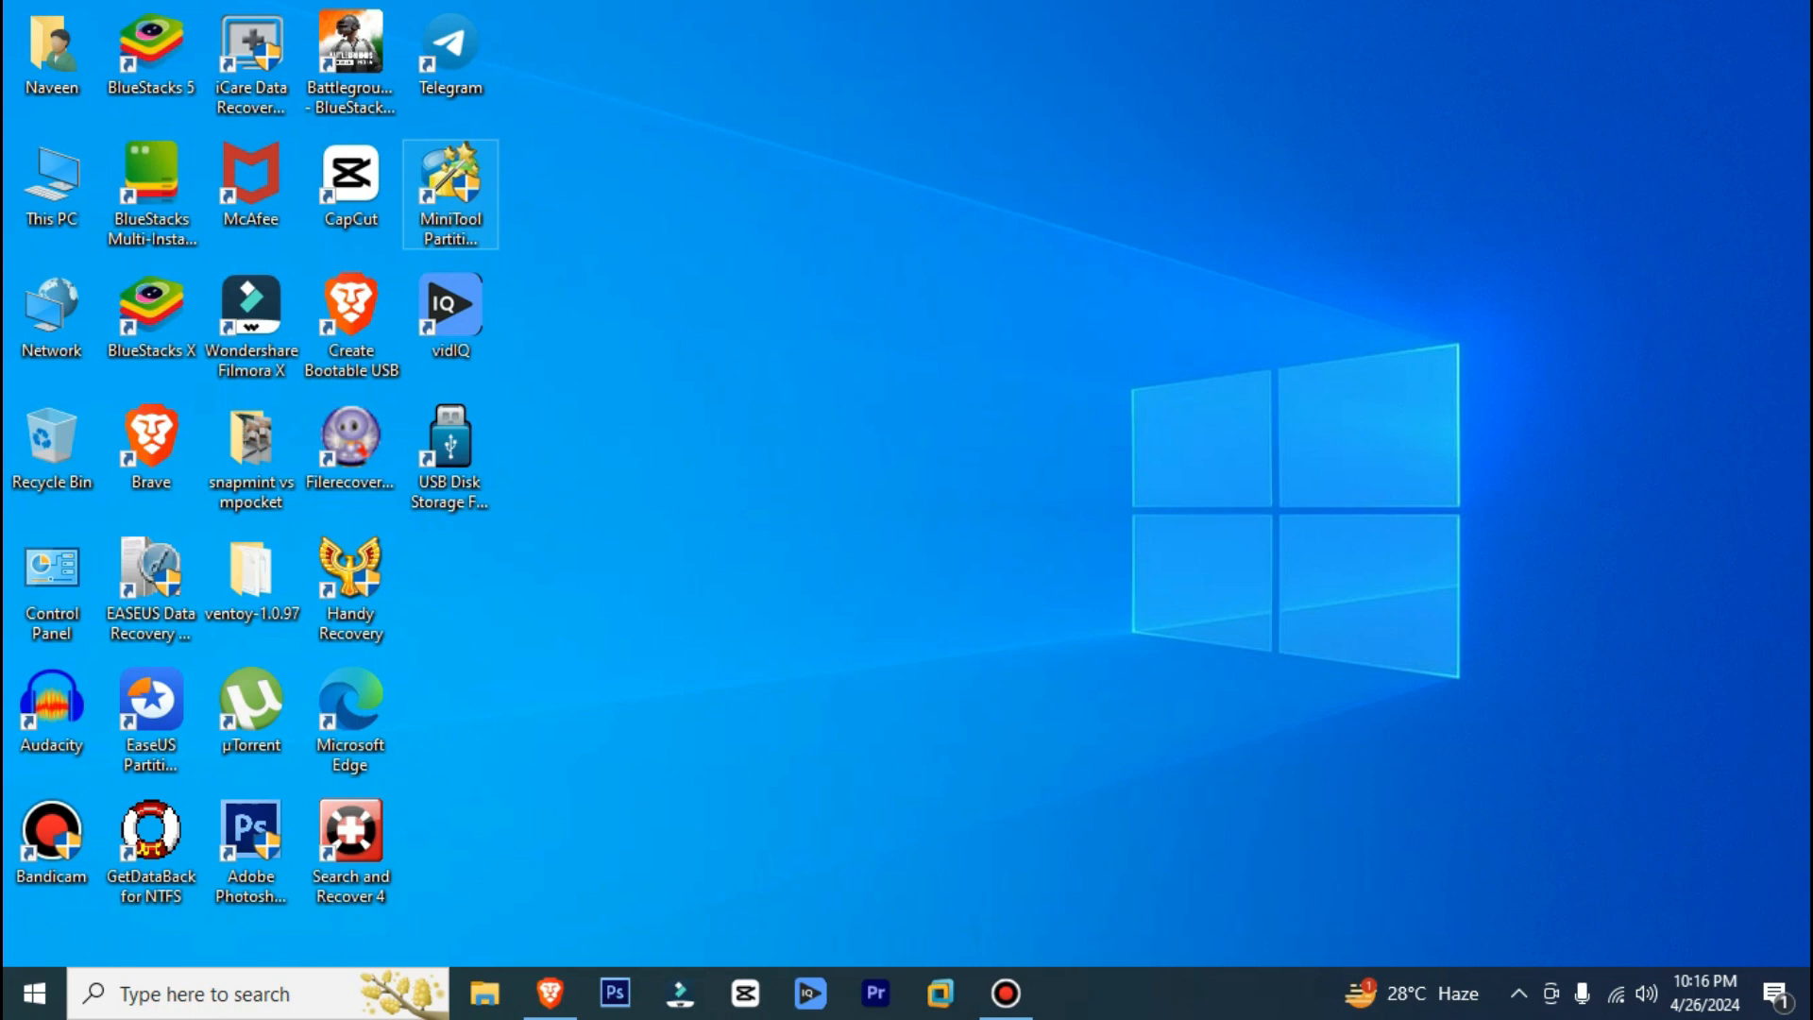
Step: Launch the installed MiniTool Partition Wizard from the desktop and dismiss the MiniTool System Booster message
double_click(452, 184)
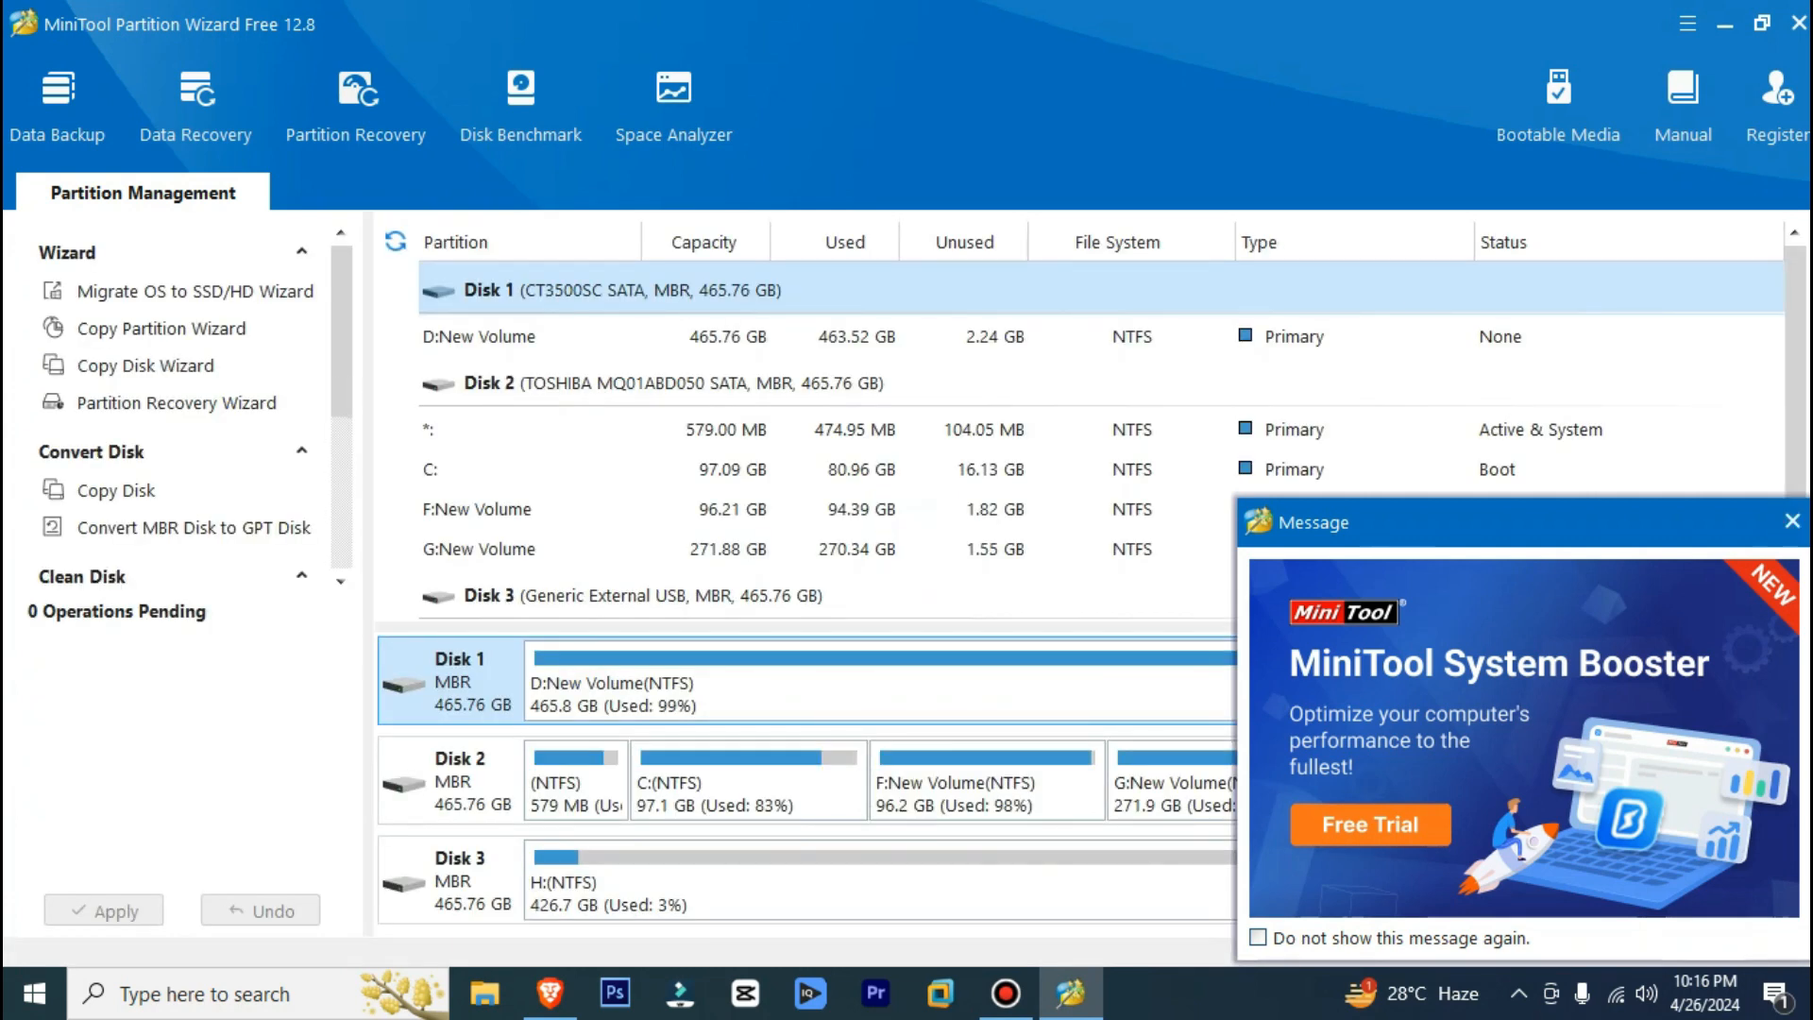
click(1792, 521)
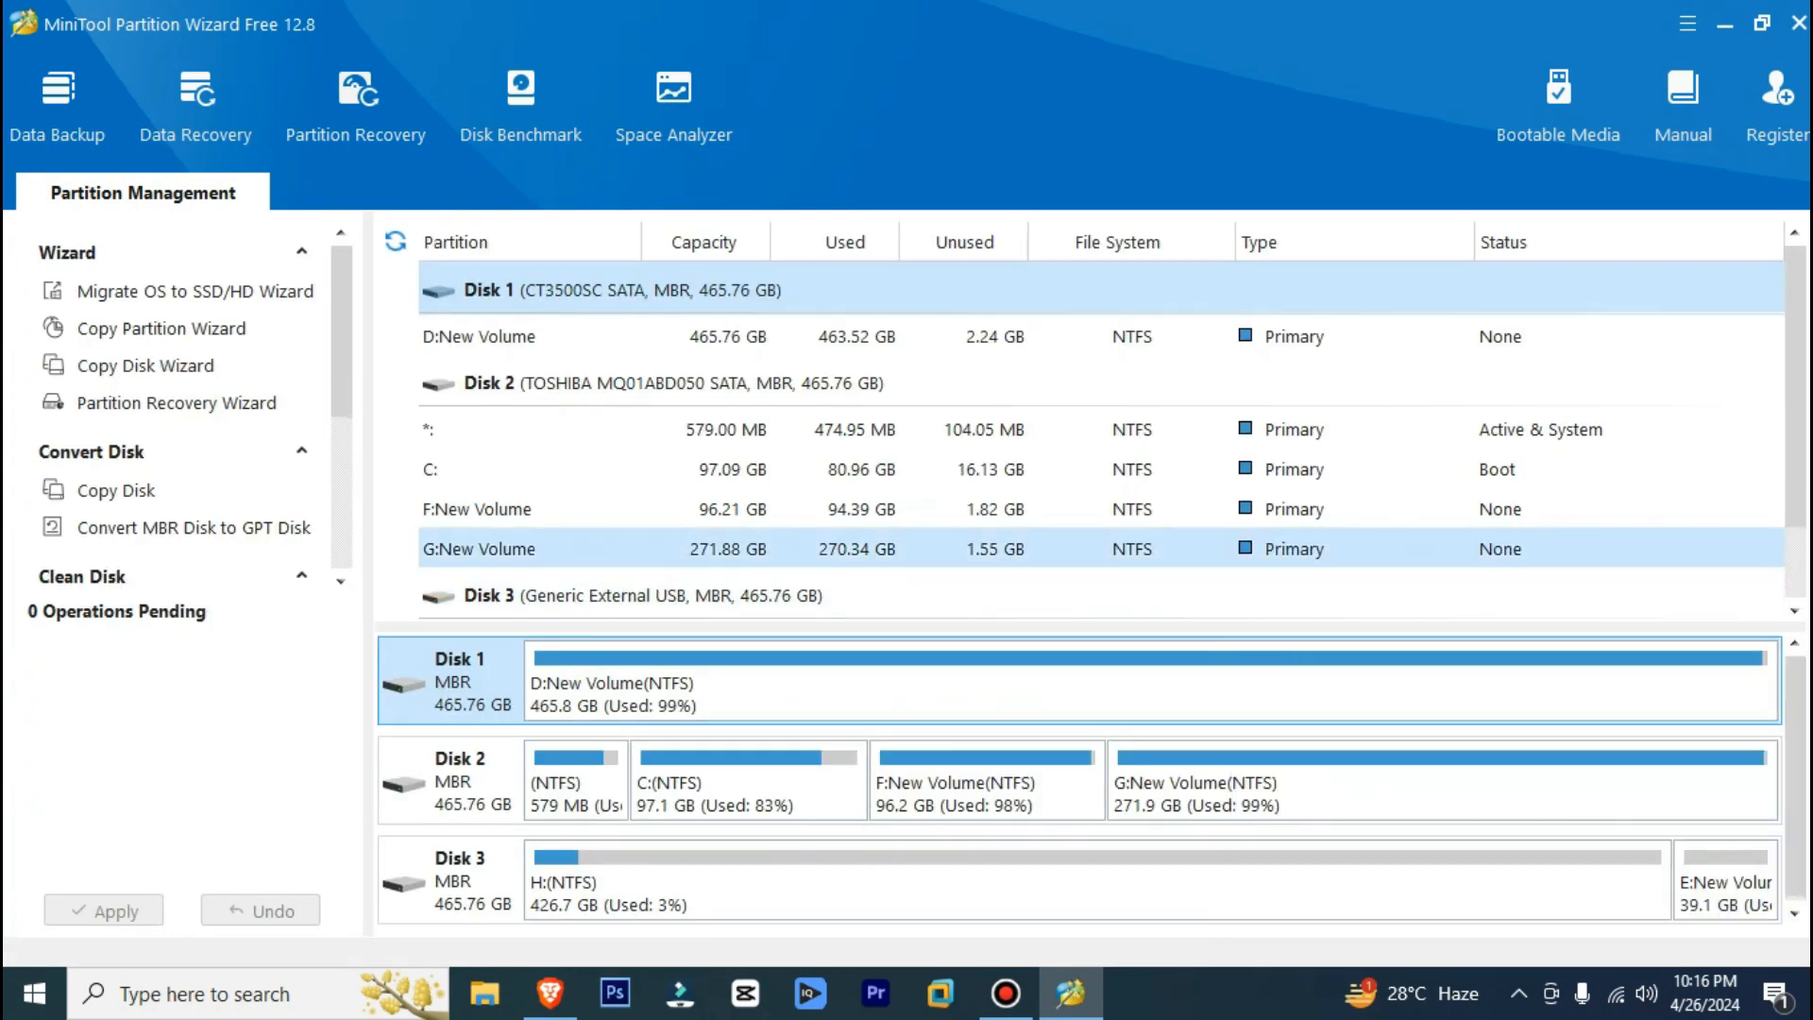
scroll(1076, 775, down, 1)
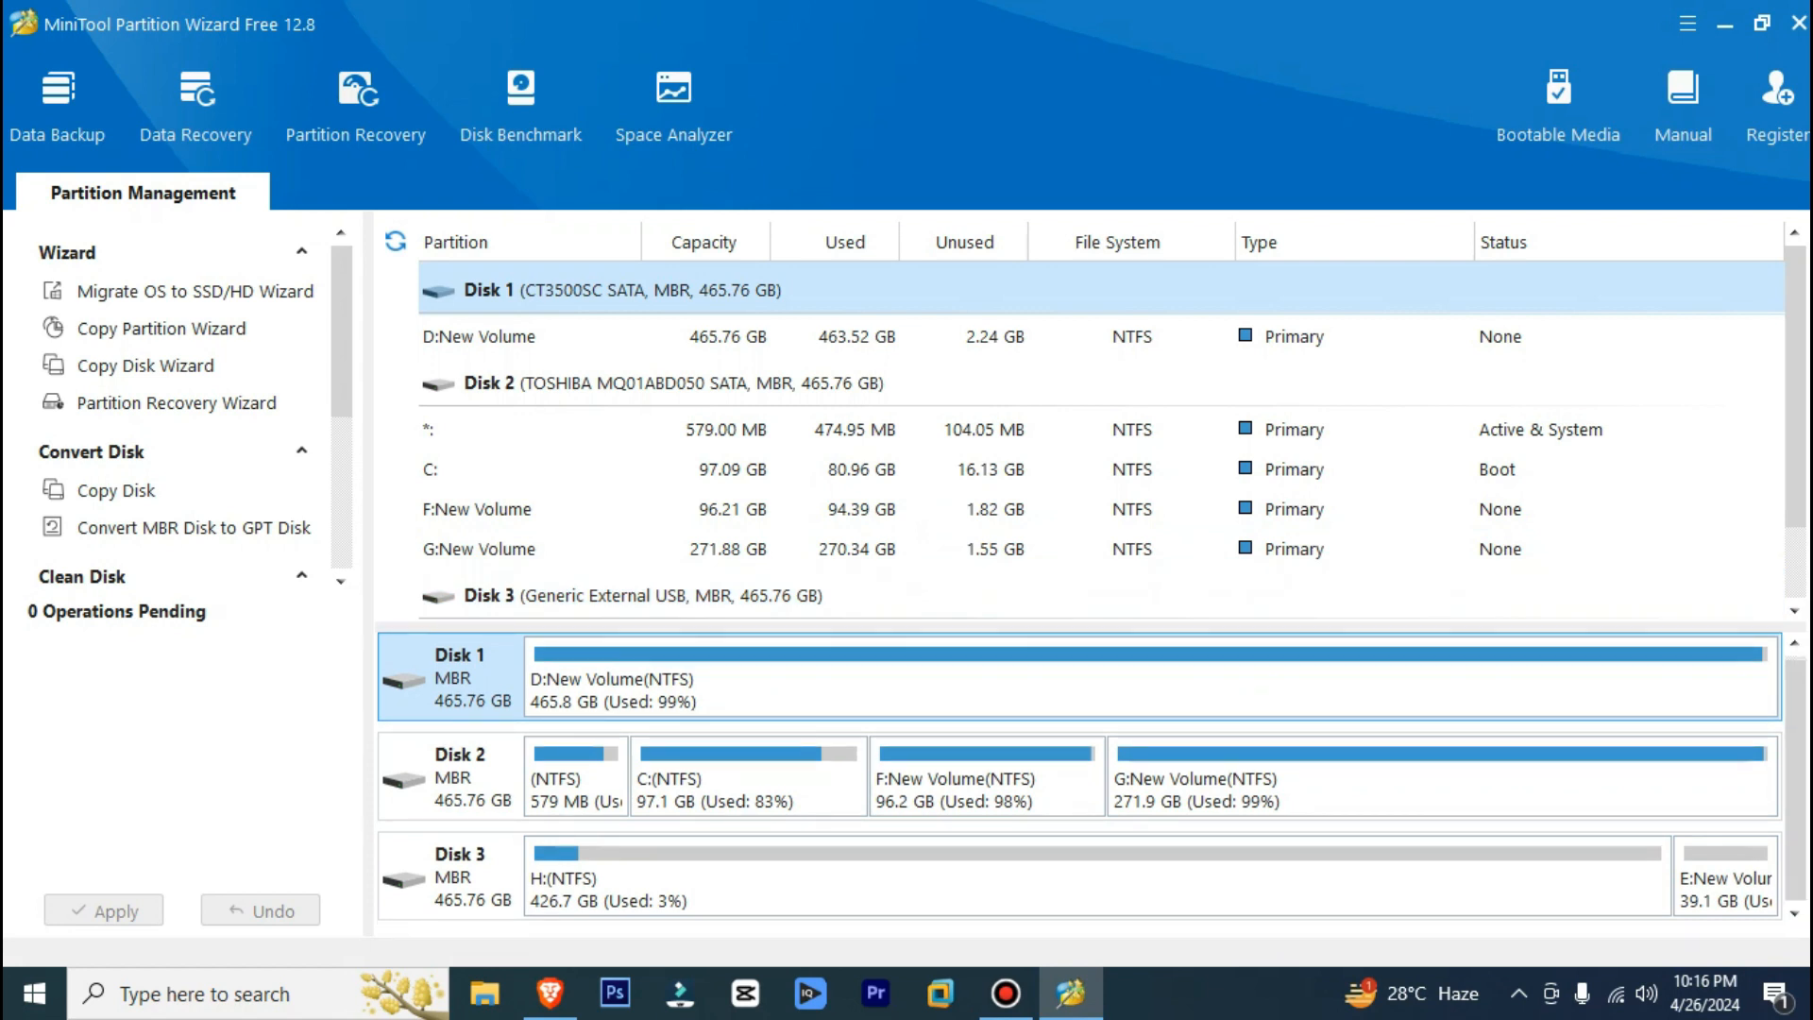
Step: Compare the H: and E: partitions on Disk 3 and view the operations available for E:
click(1096, 876)
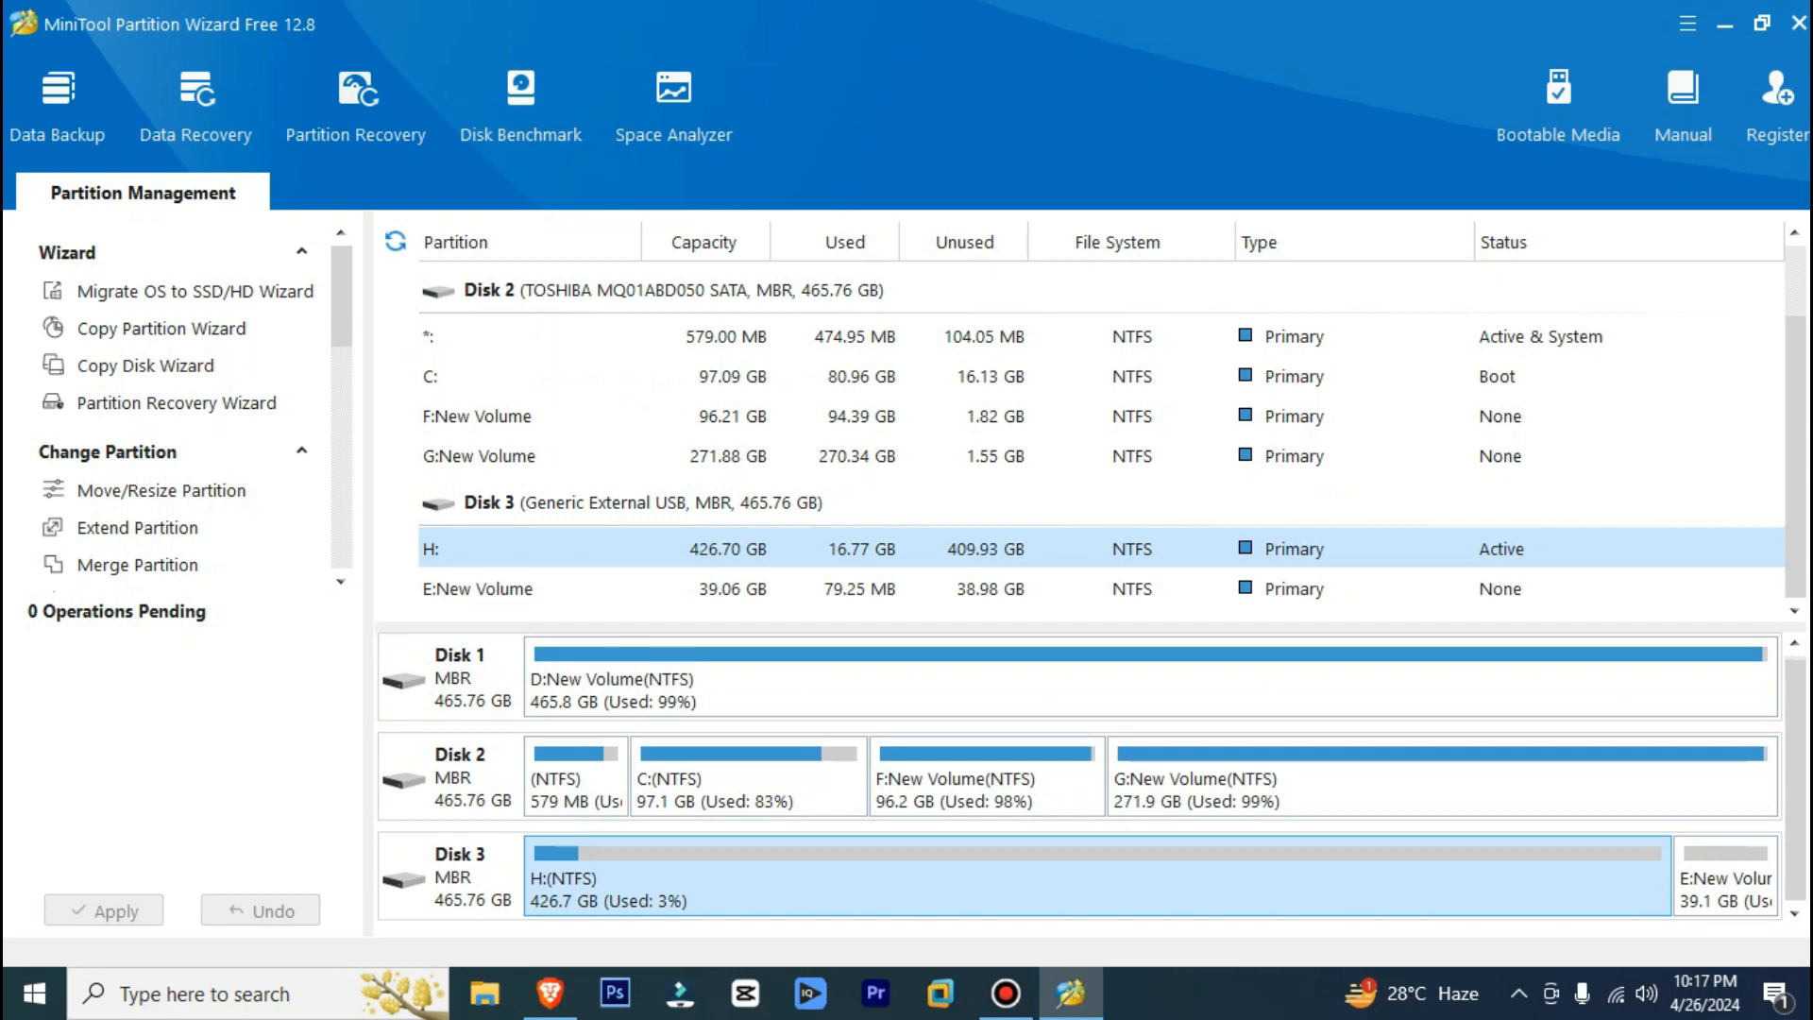
click(1725, 879)
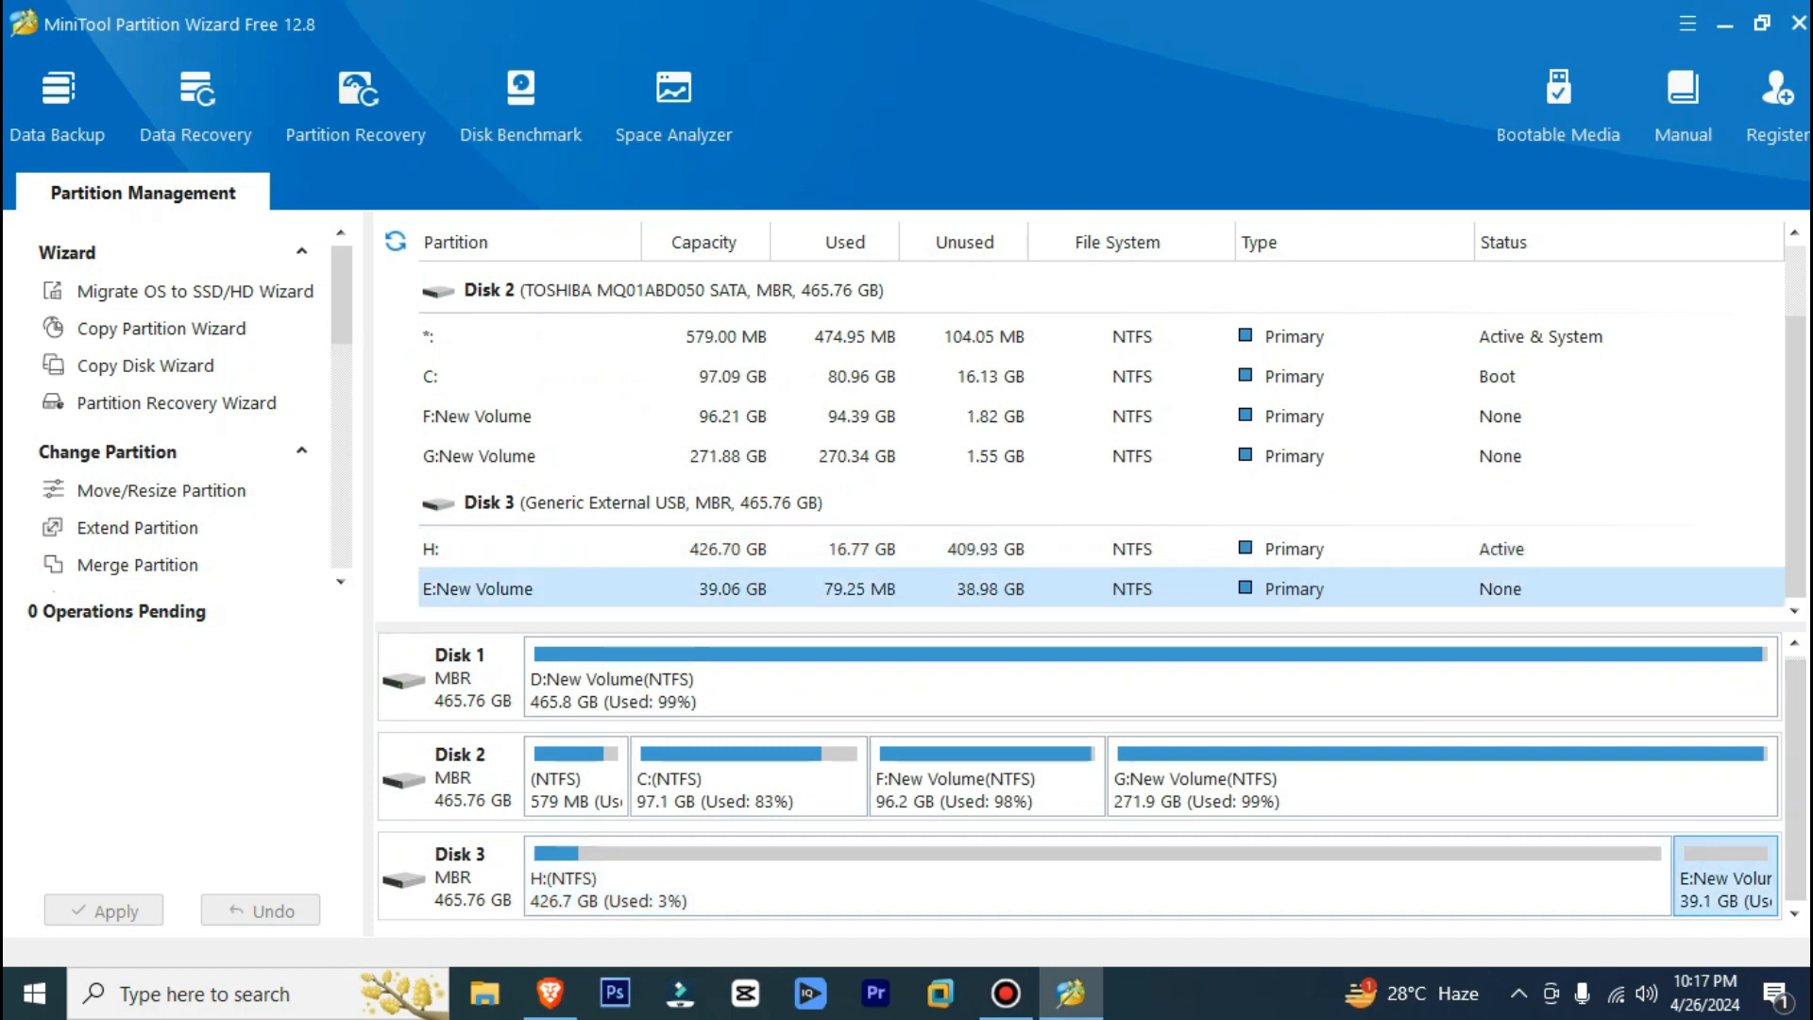
click(1098, 876)
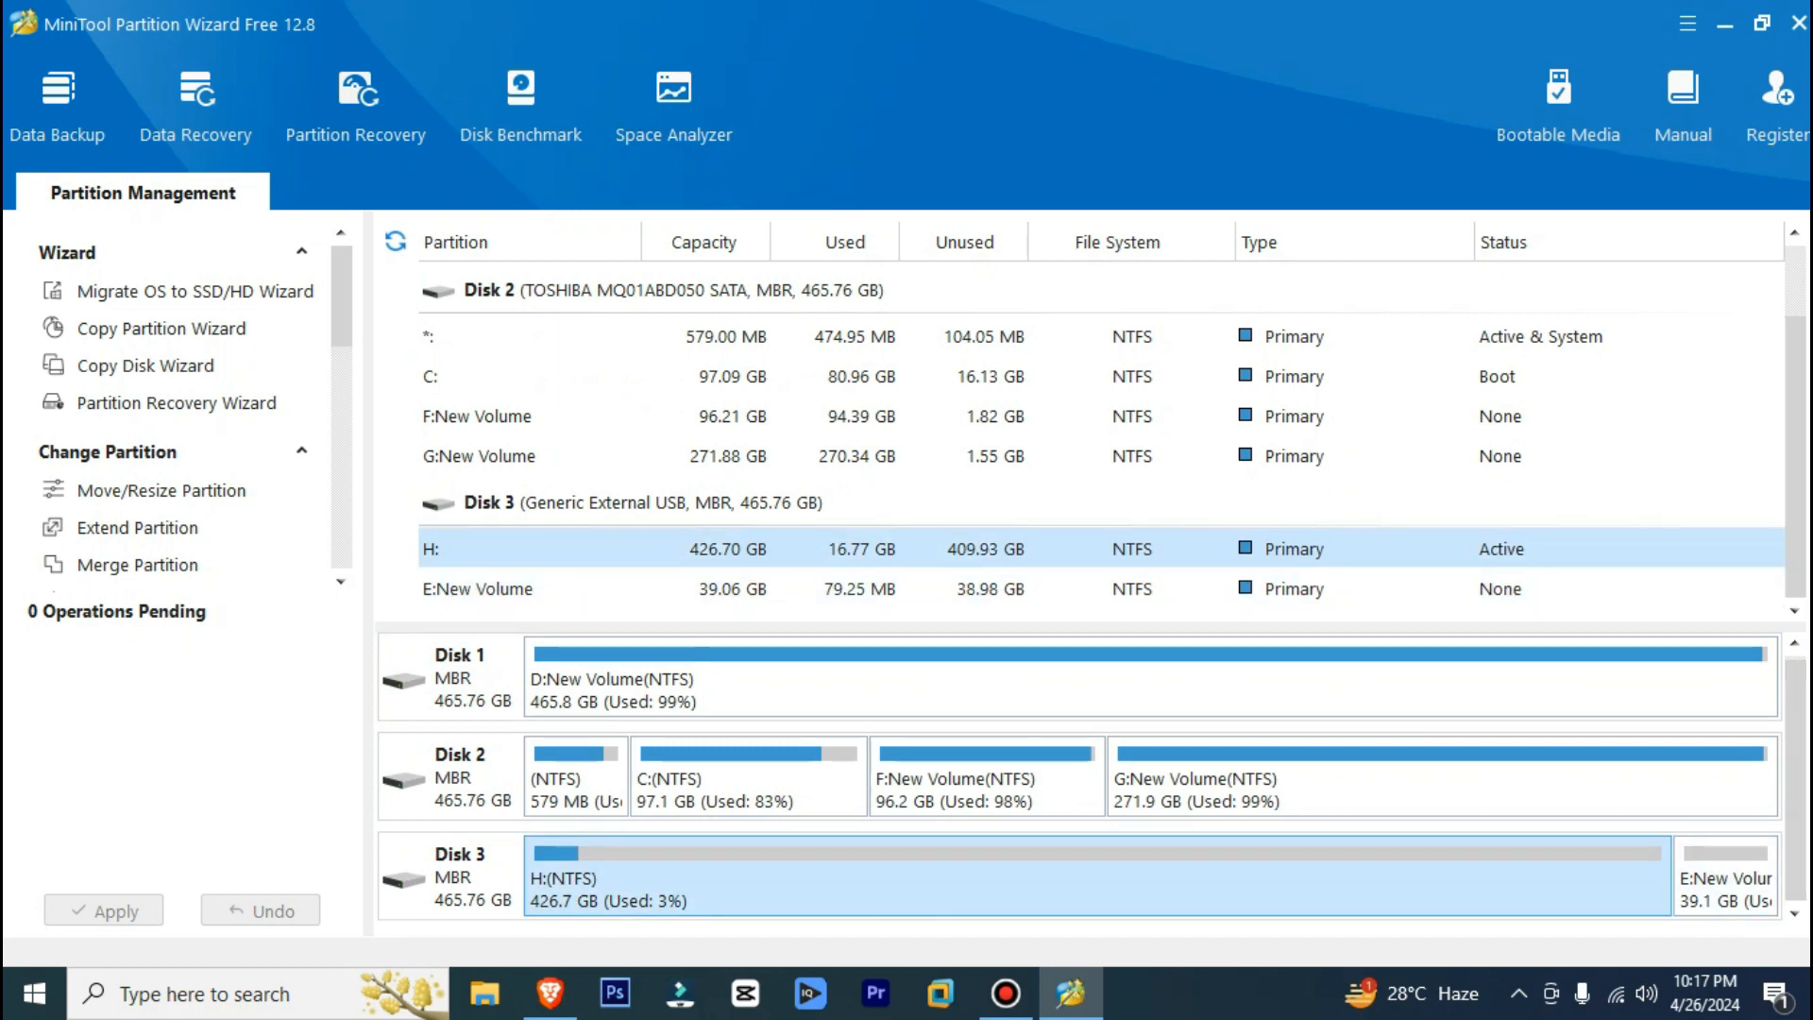
click(1725, 879)
click(1098, 876)
click(1726, 879)
right_click(1725, 878)
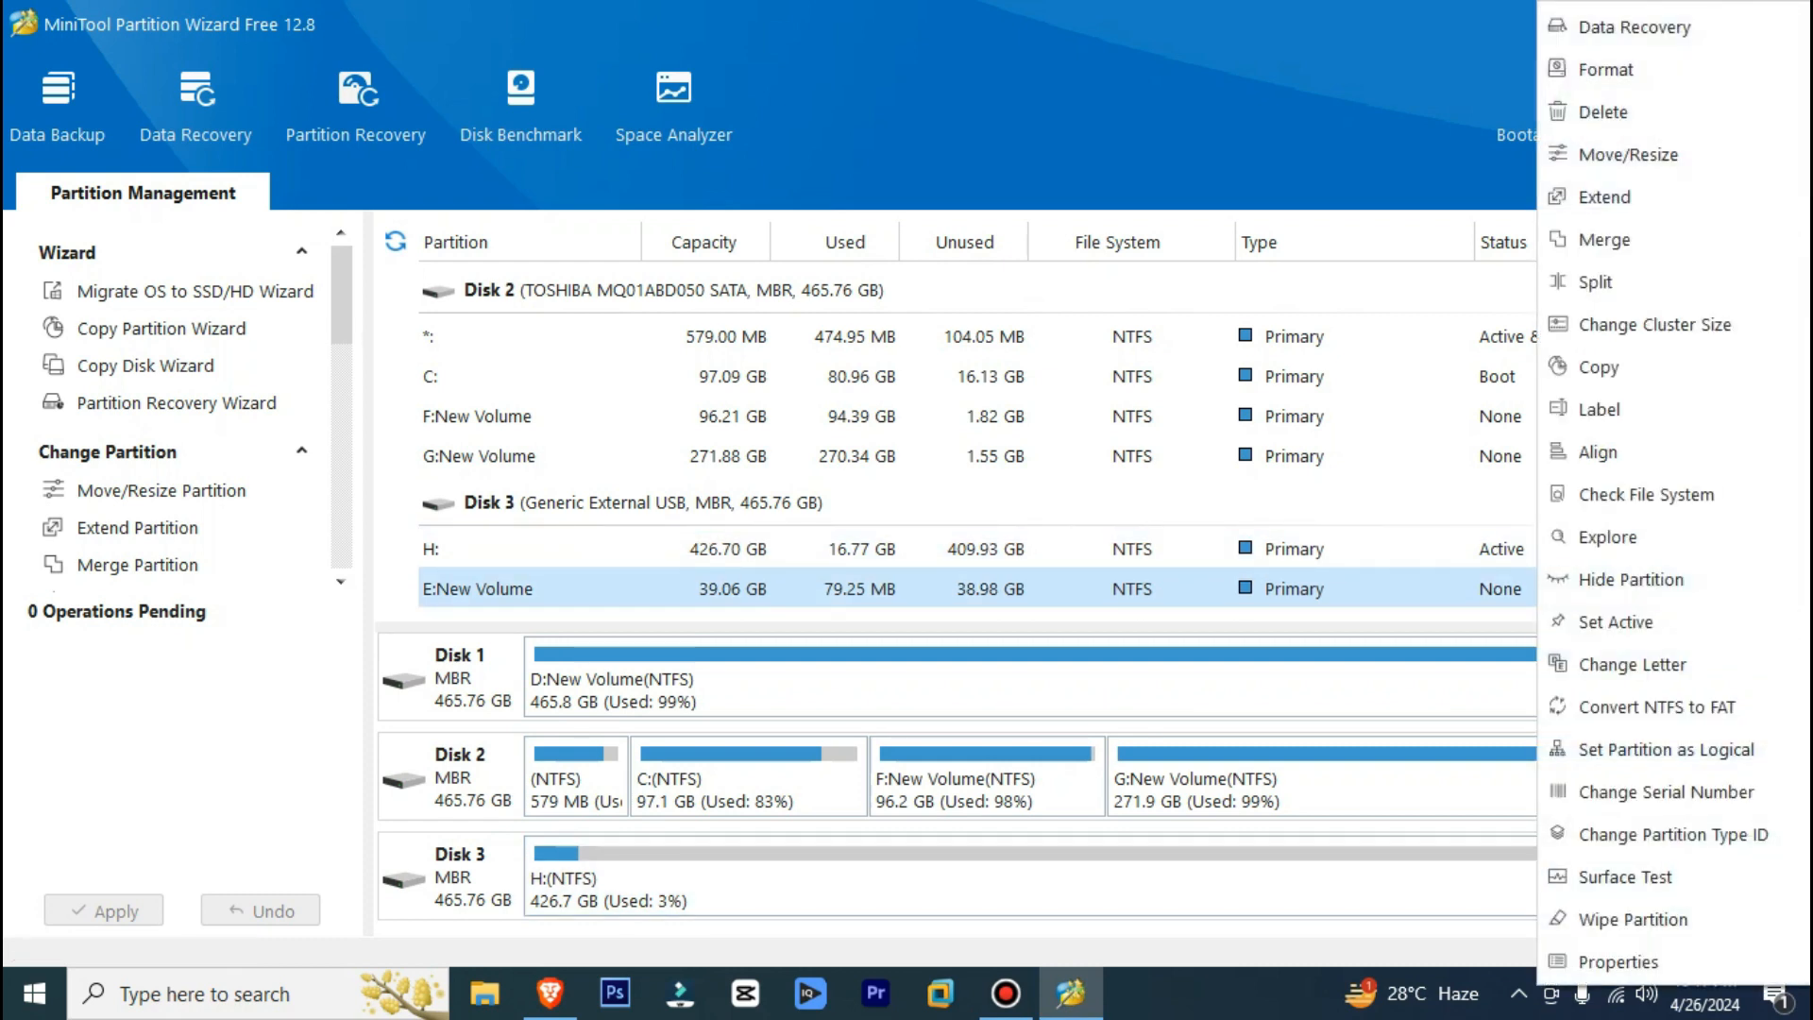
click(1097, 877)
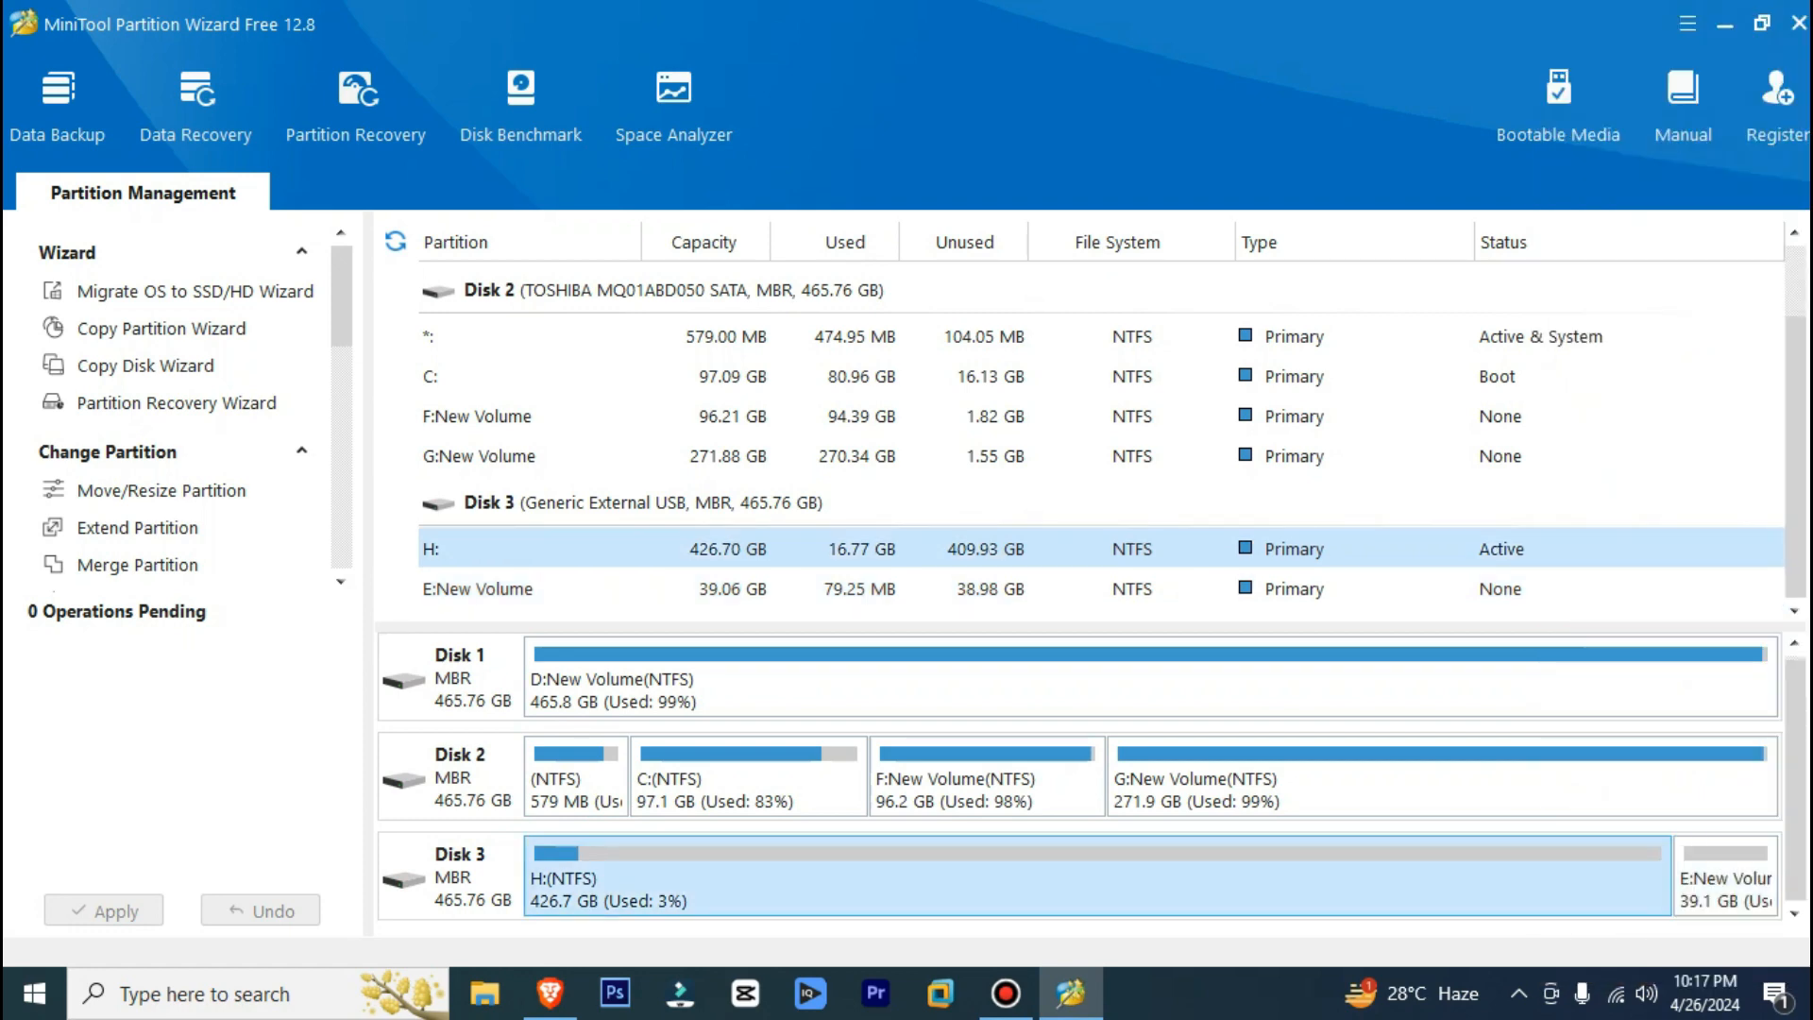
Step: Check the contents of New Volume (E:) and Local Disk (H:) in File Explorer, then return to MiniTool Partition Wizard
click(485, 993)
click(89, 486)
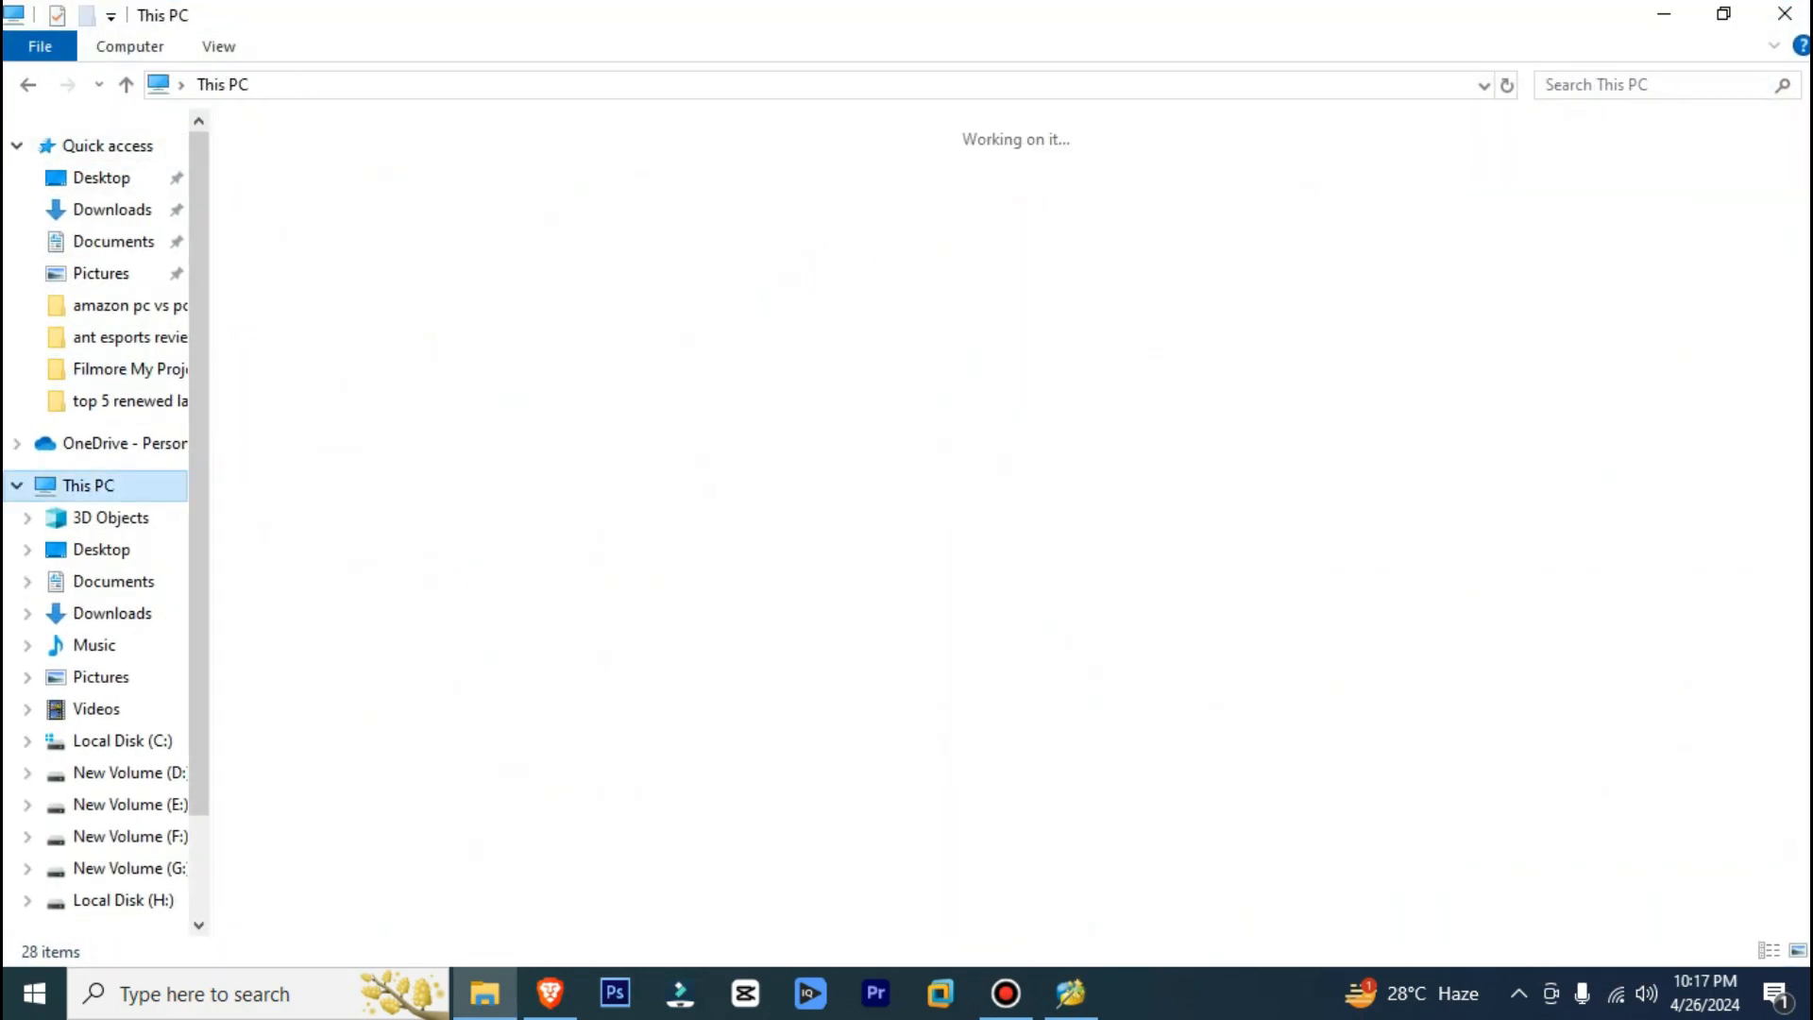
double_click(1042, 373)
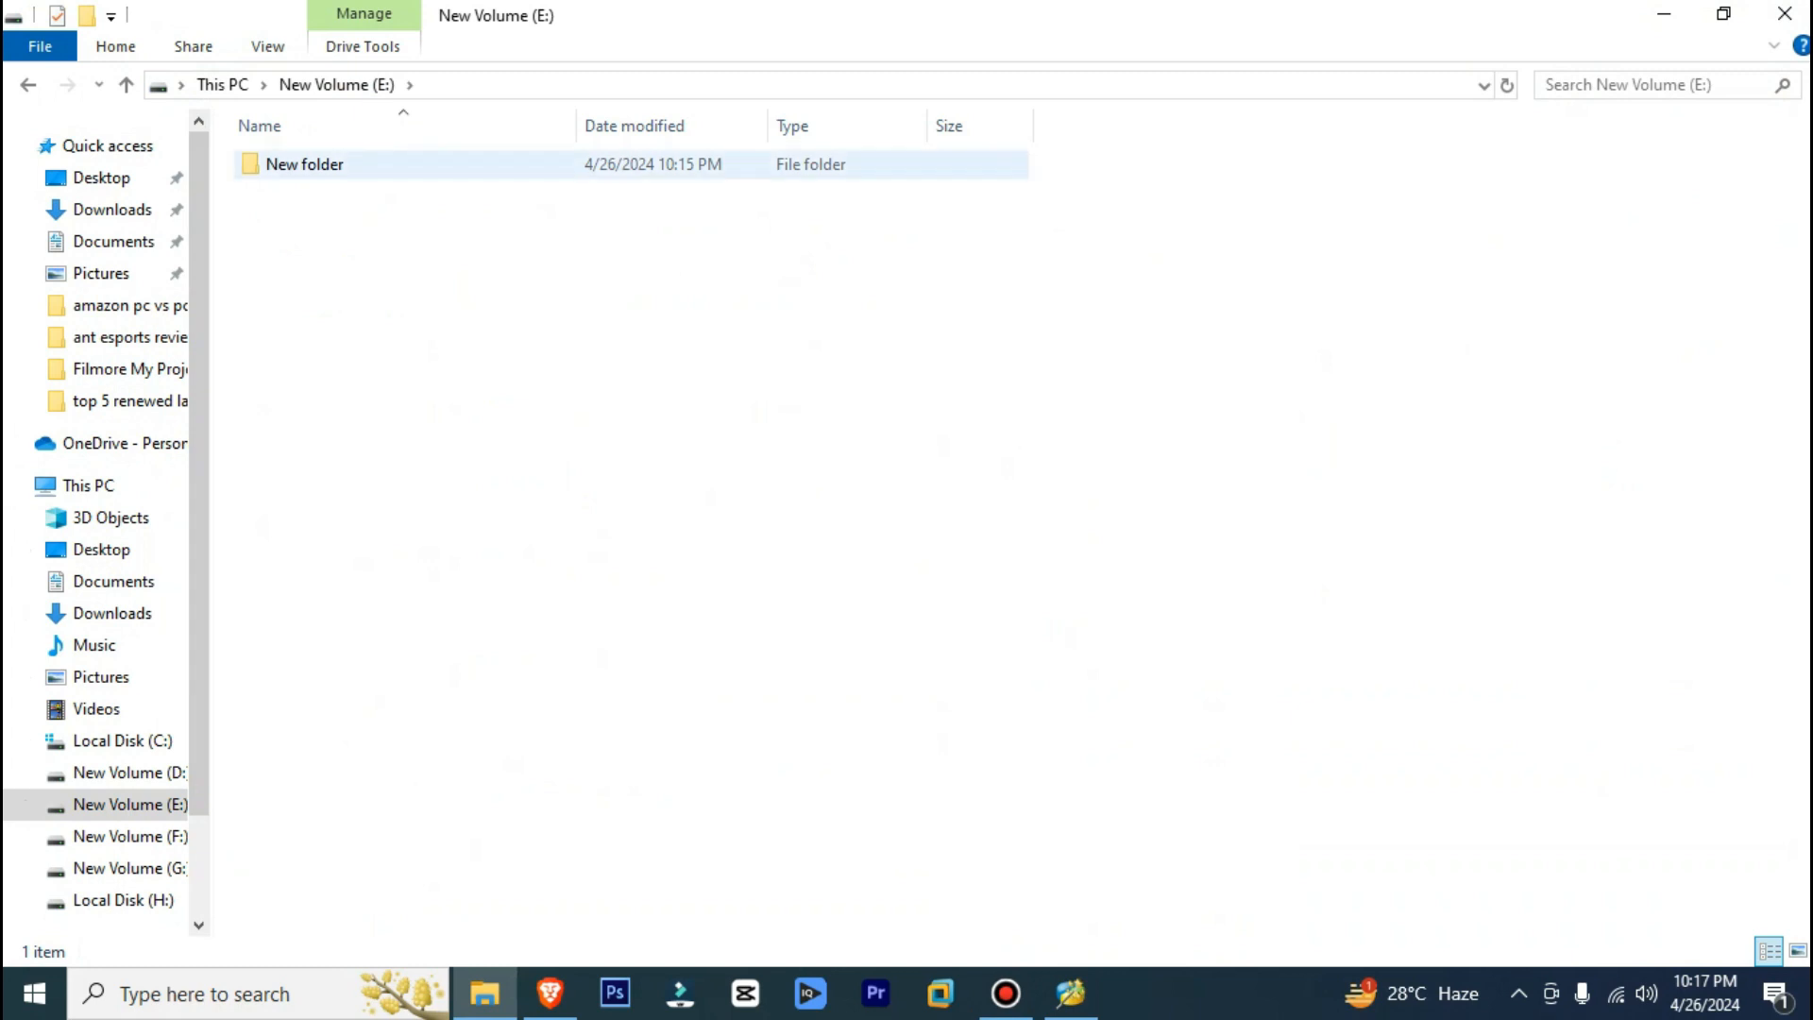
click(29, 85)
double_click(737, 434)
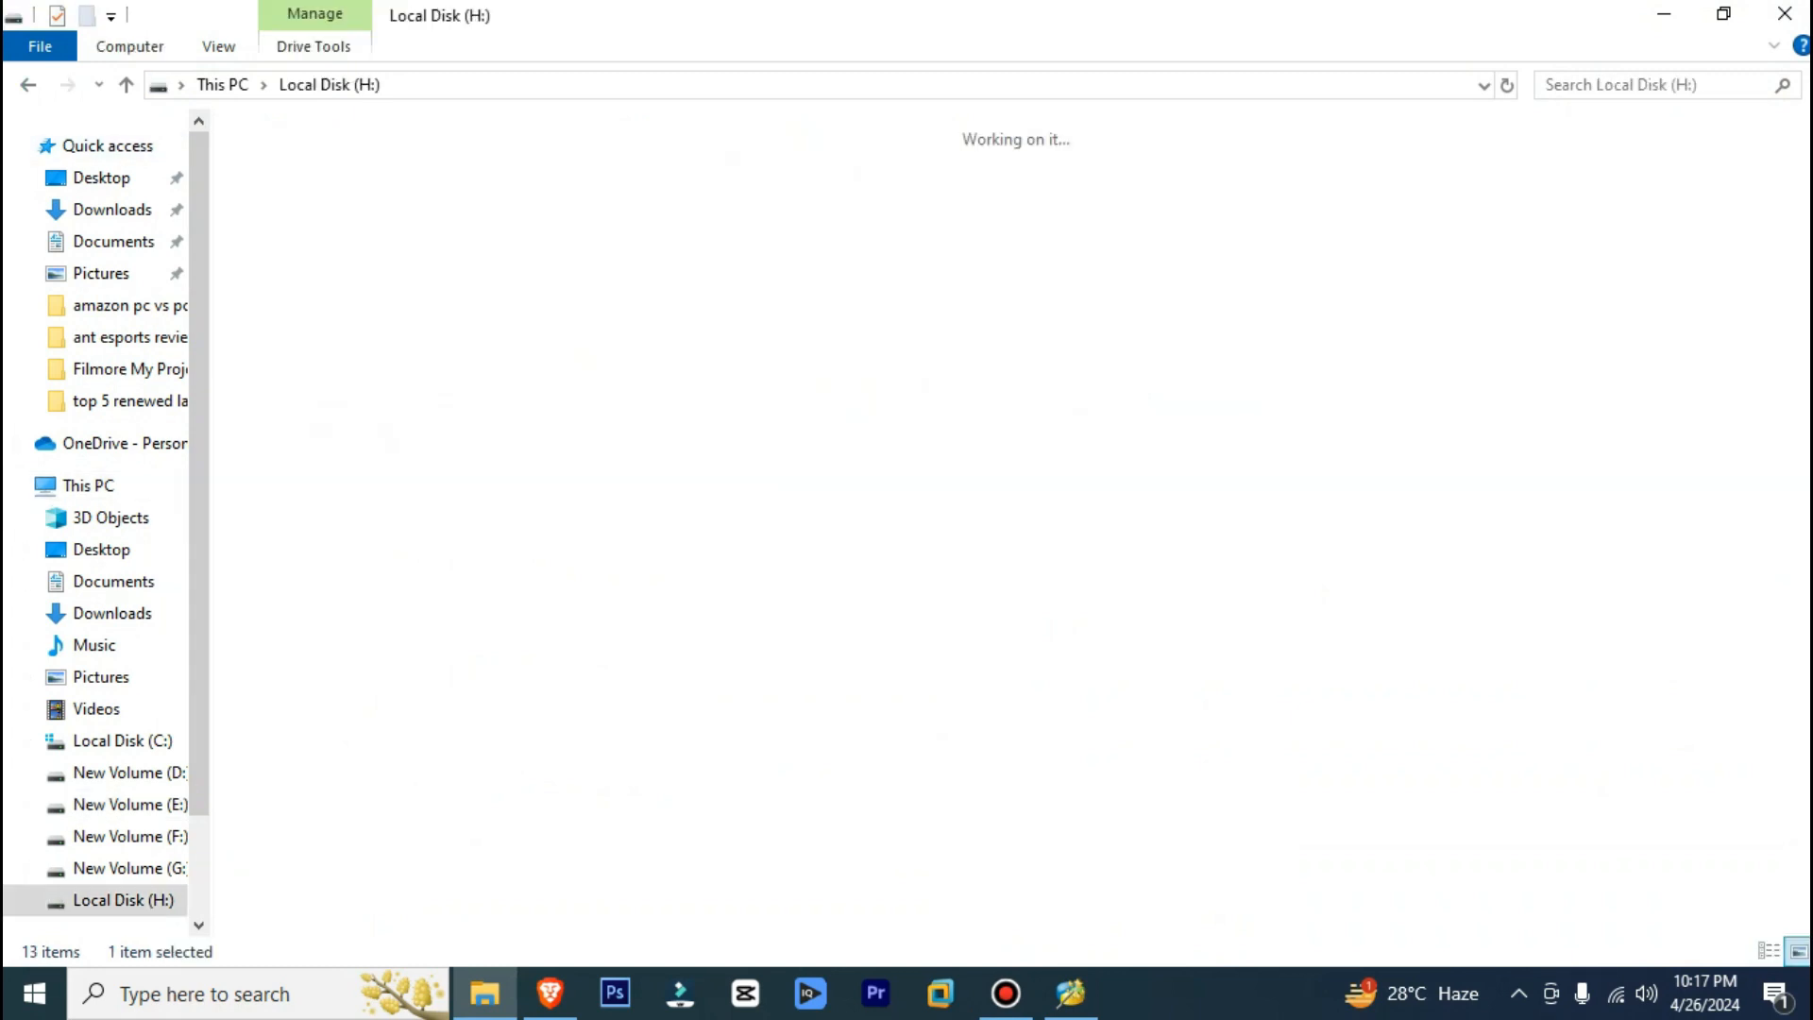
click(29, 85)
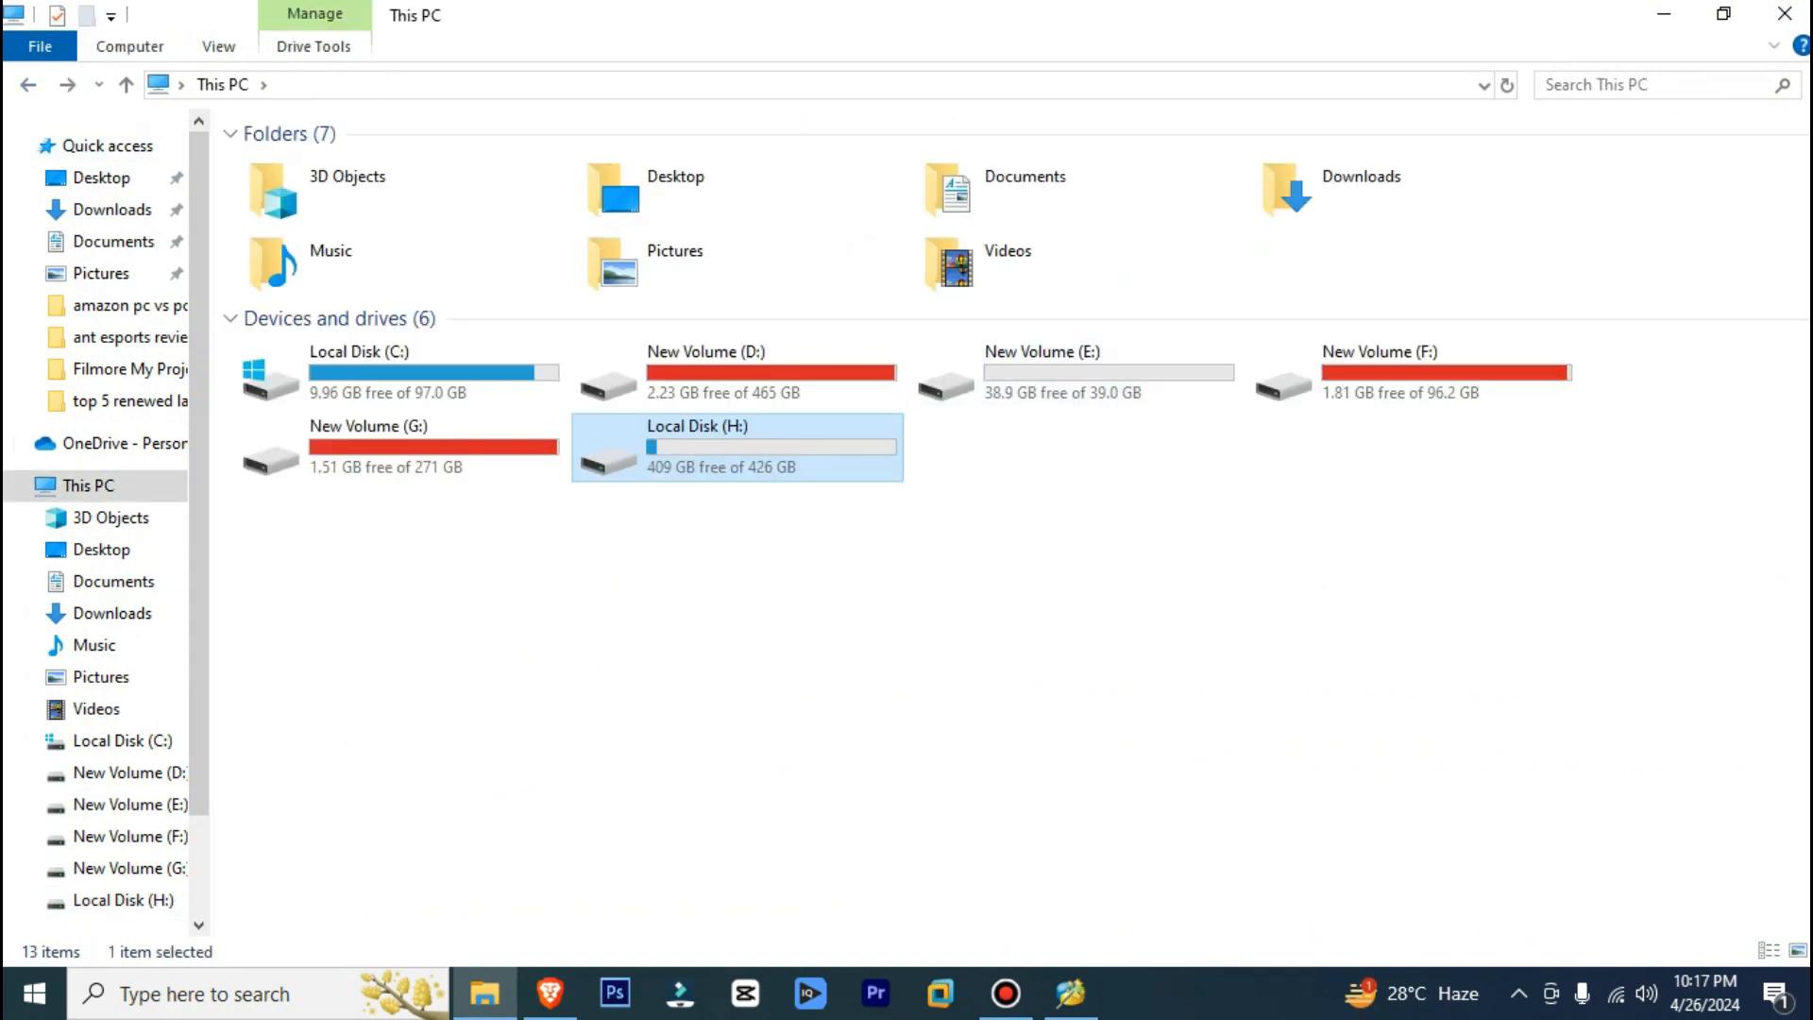
click(1724, 13)
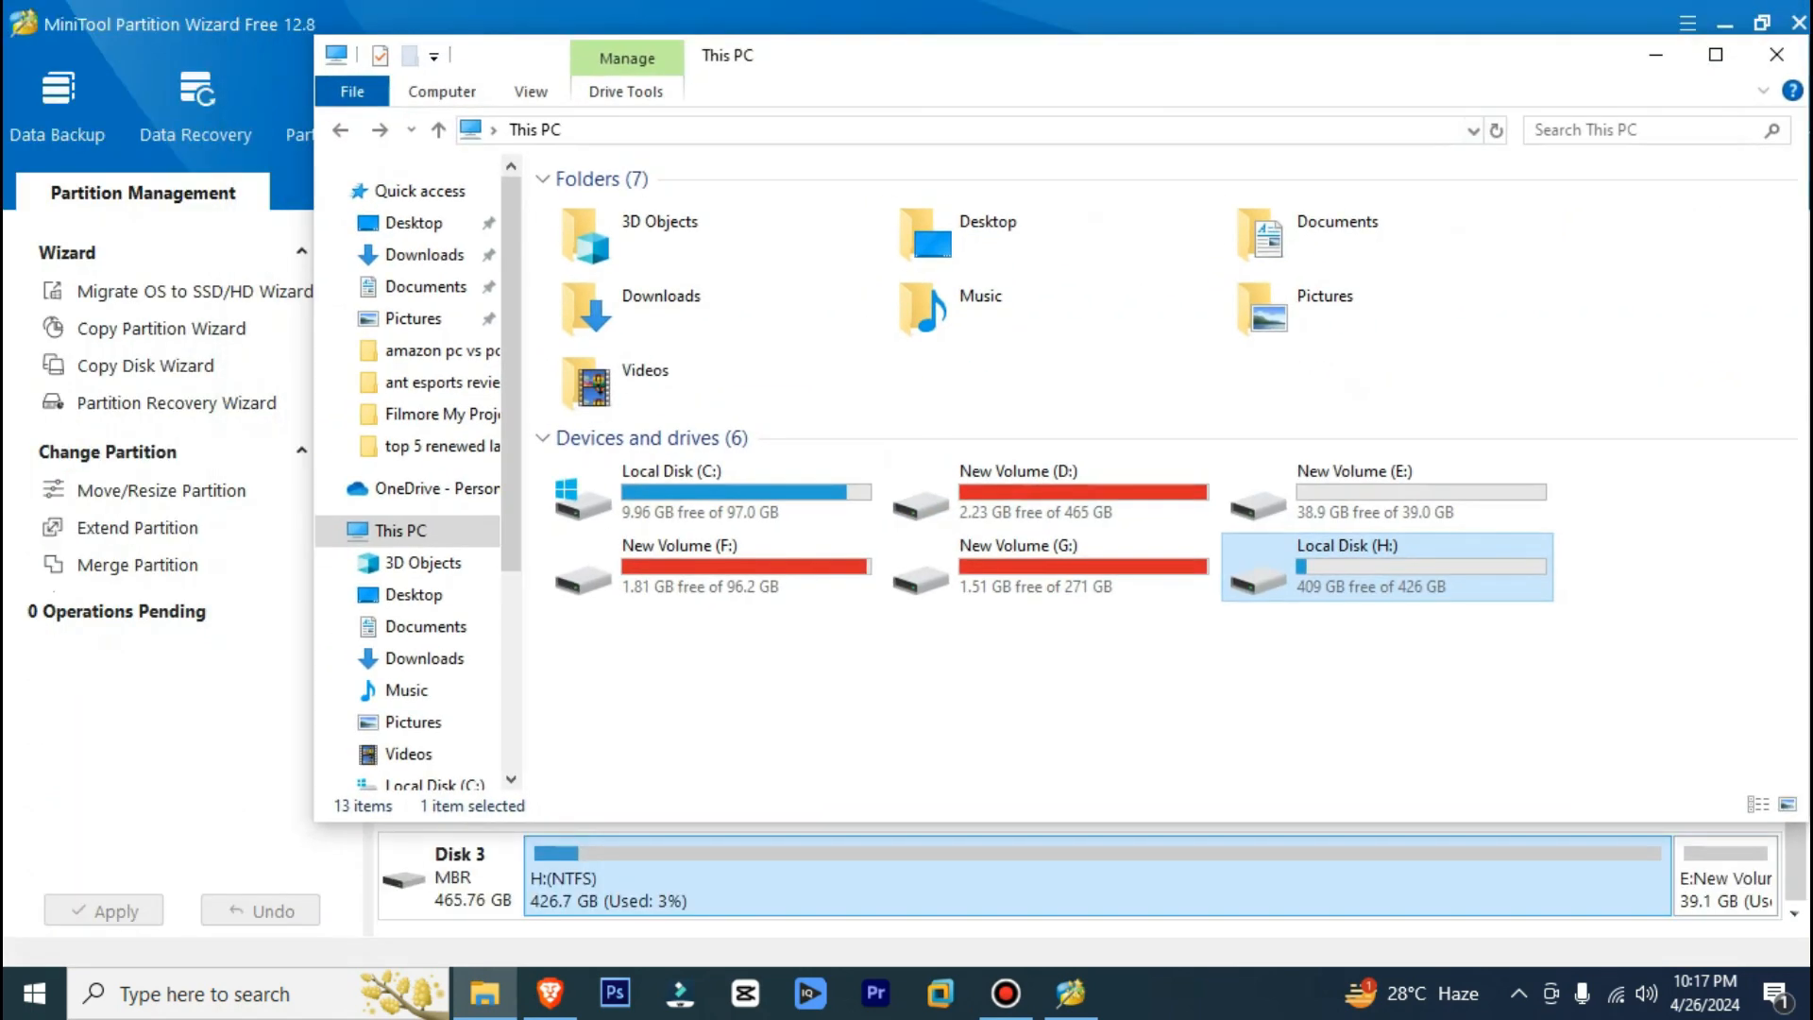
click(1656, 55)
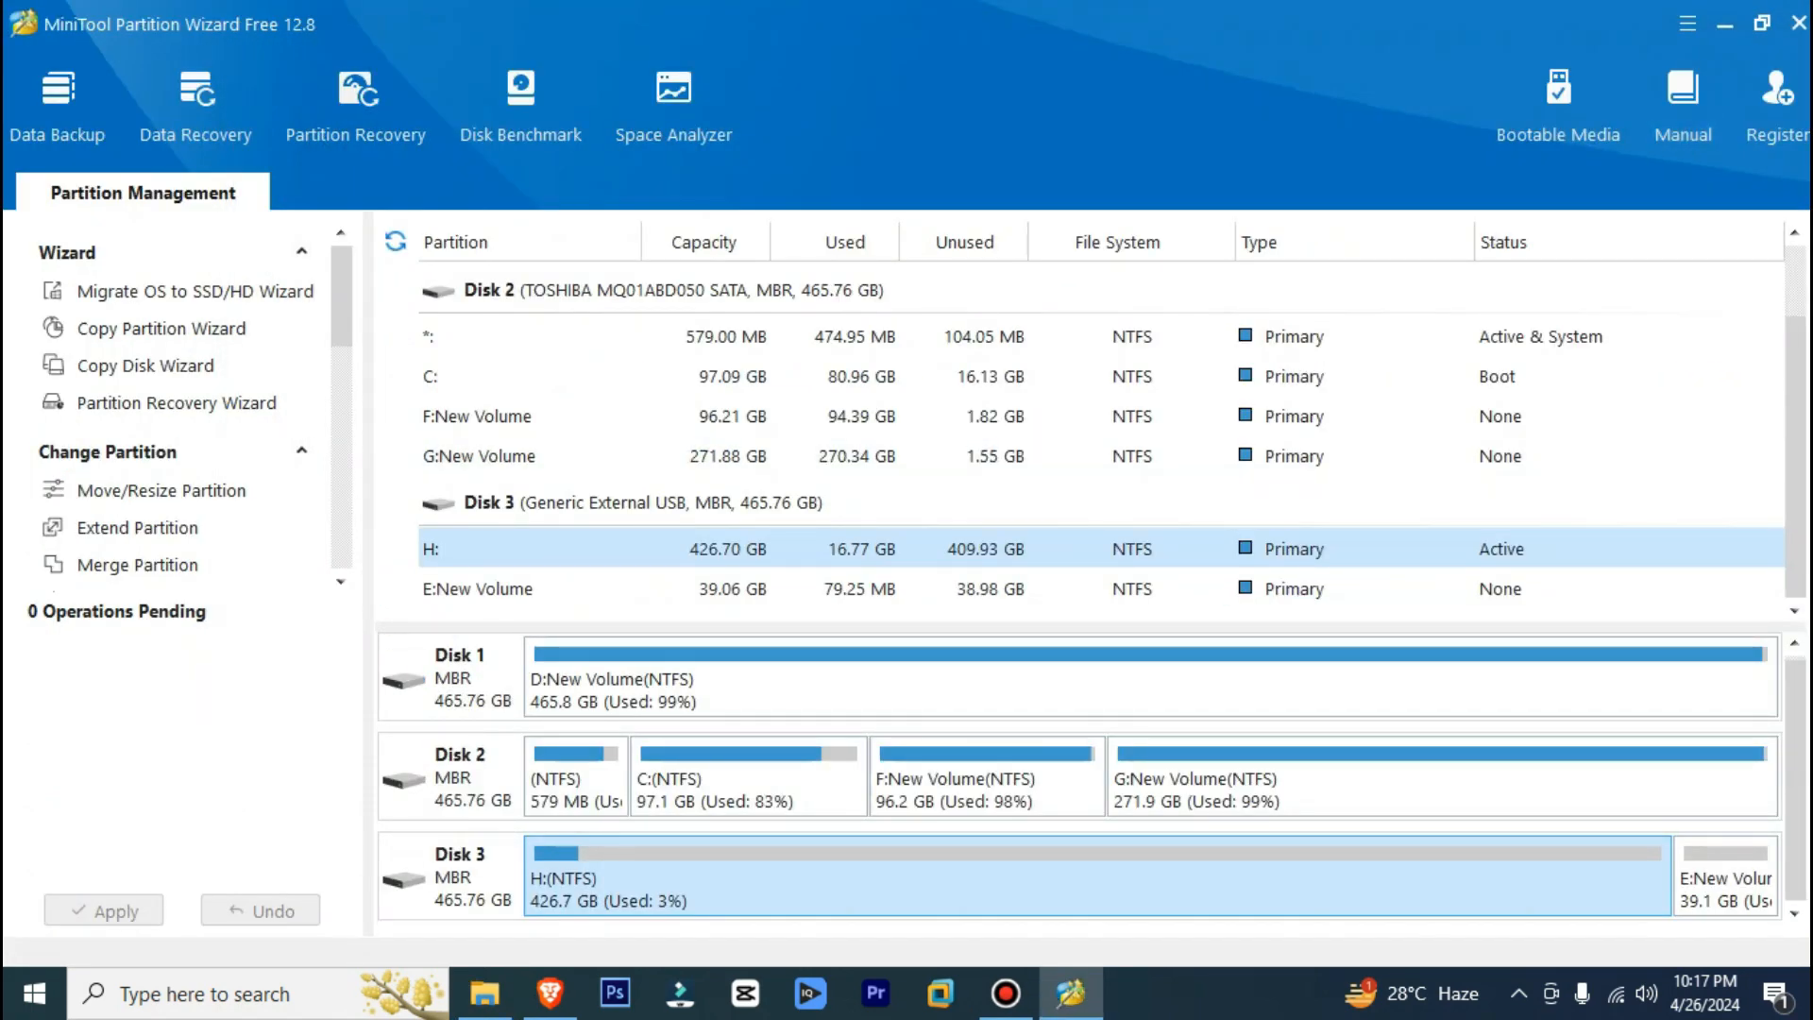
Step: Set up a partition extension for H: on Disk 3, taking 15.81 GB of free space from E: New Volume
right_click(779, 879)
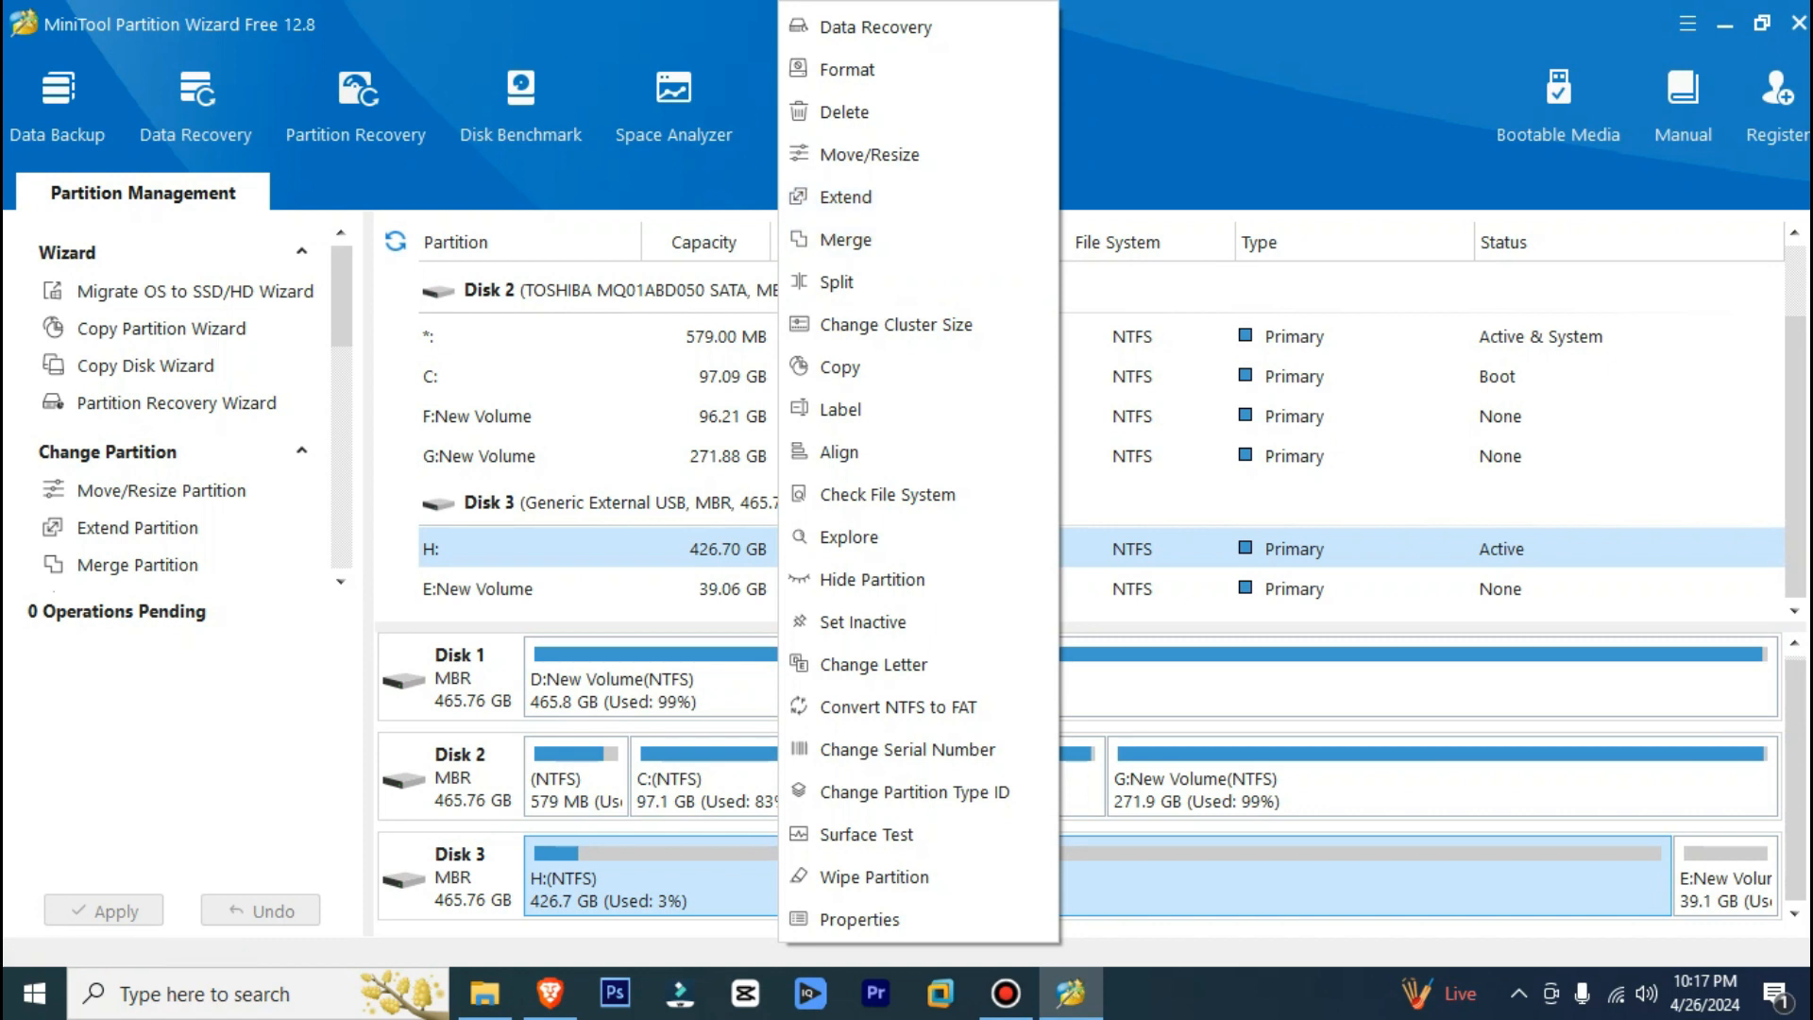
click(189, 737)
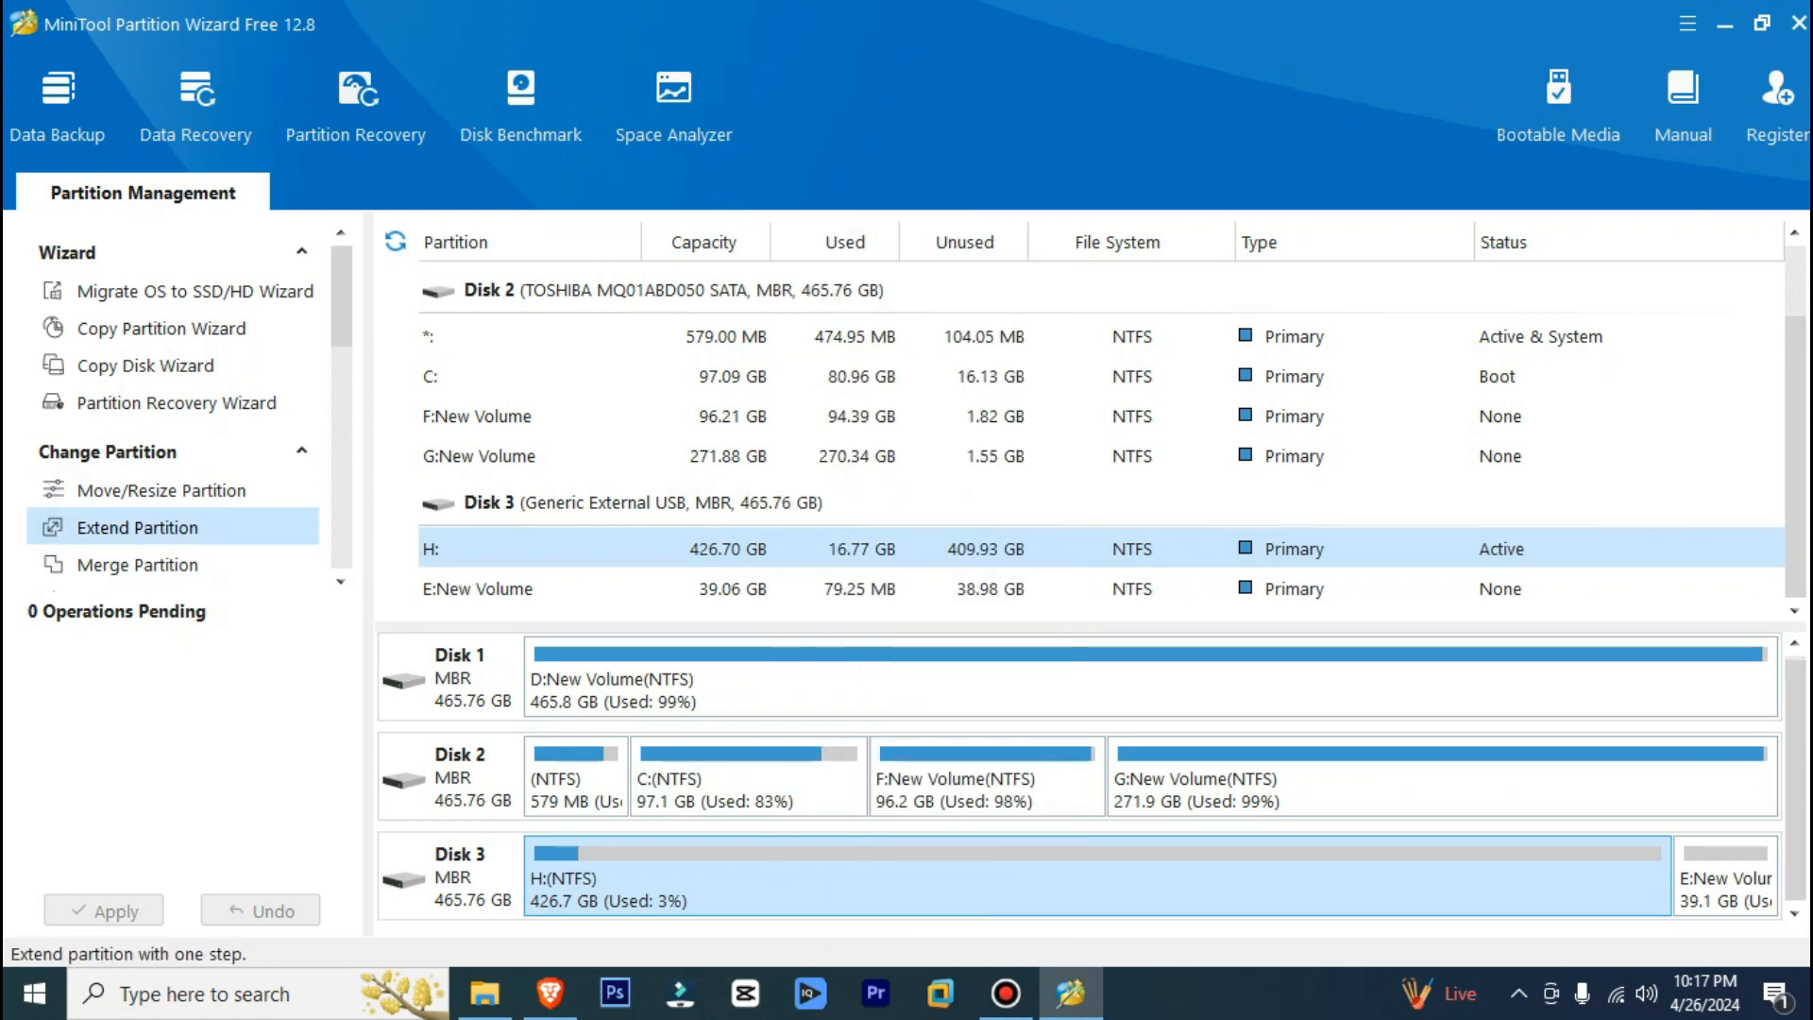
click(138, 527)
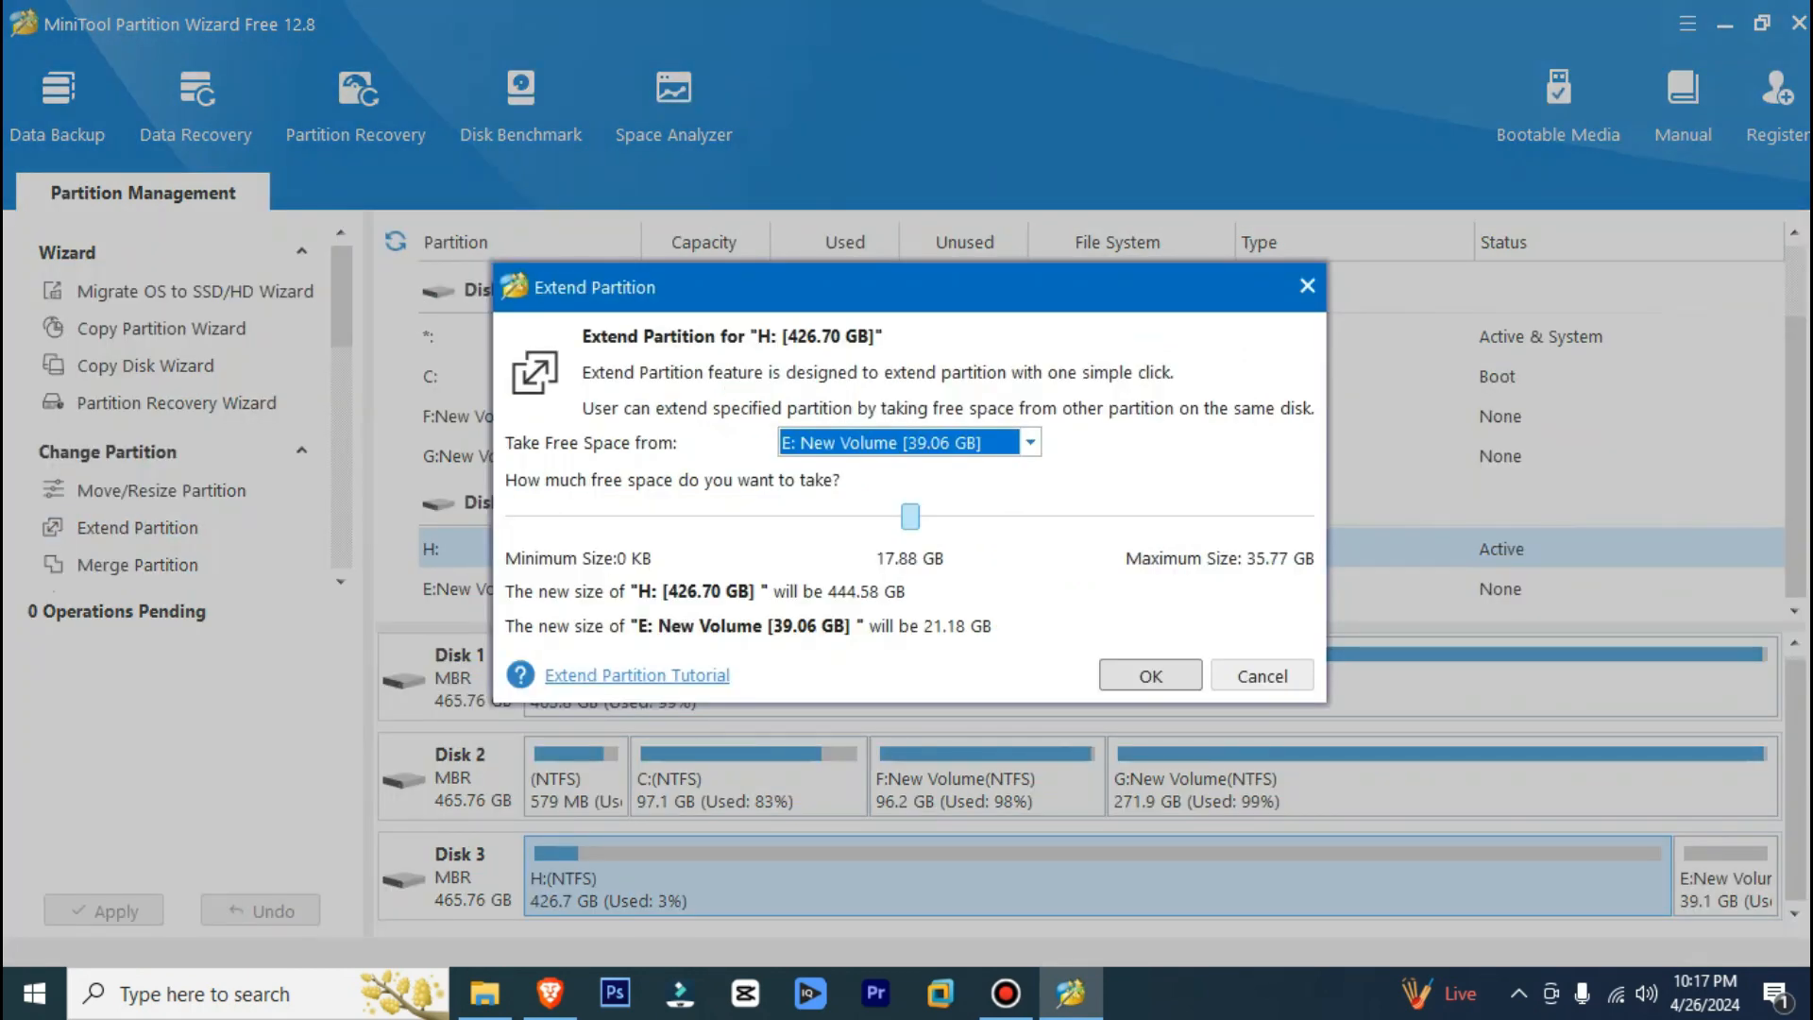
click(1032, 443)
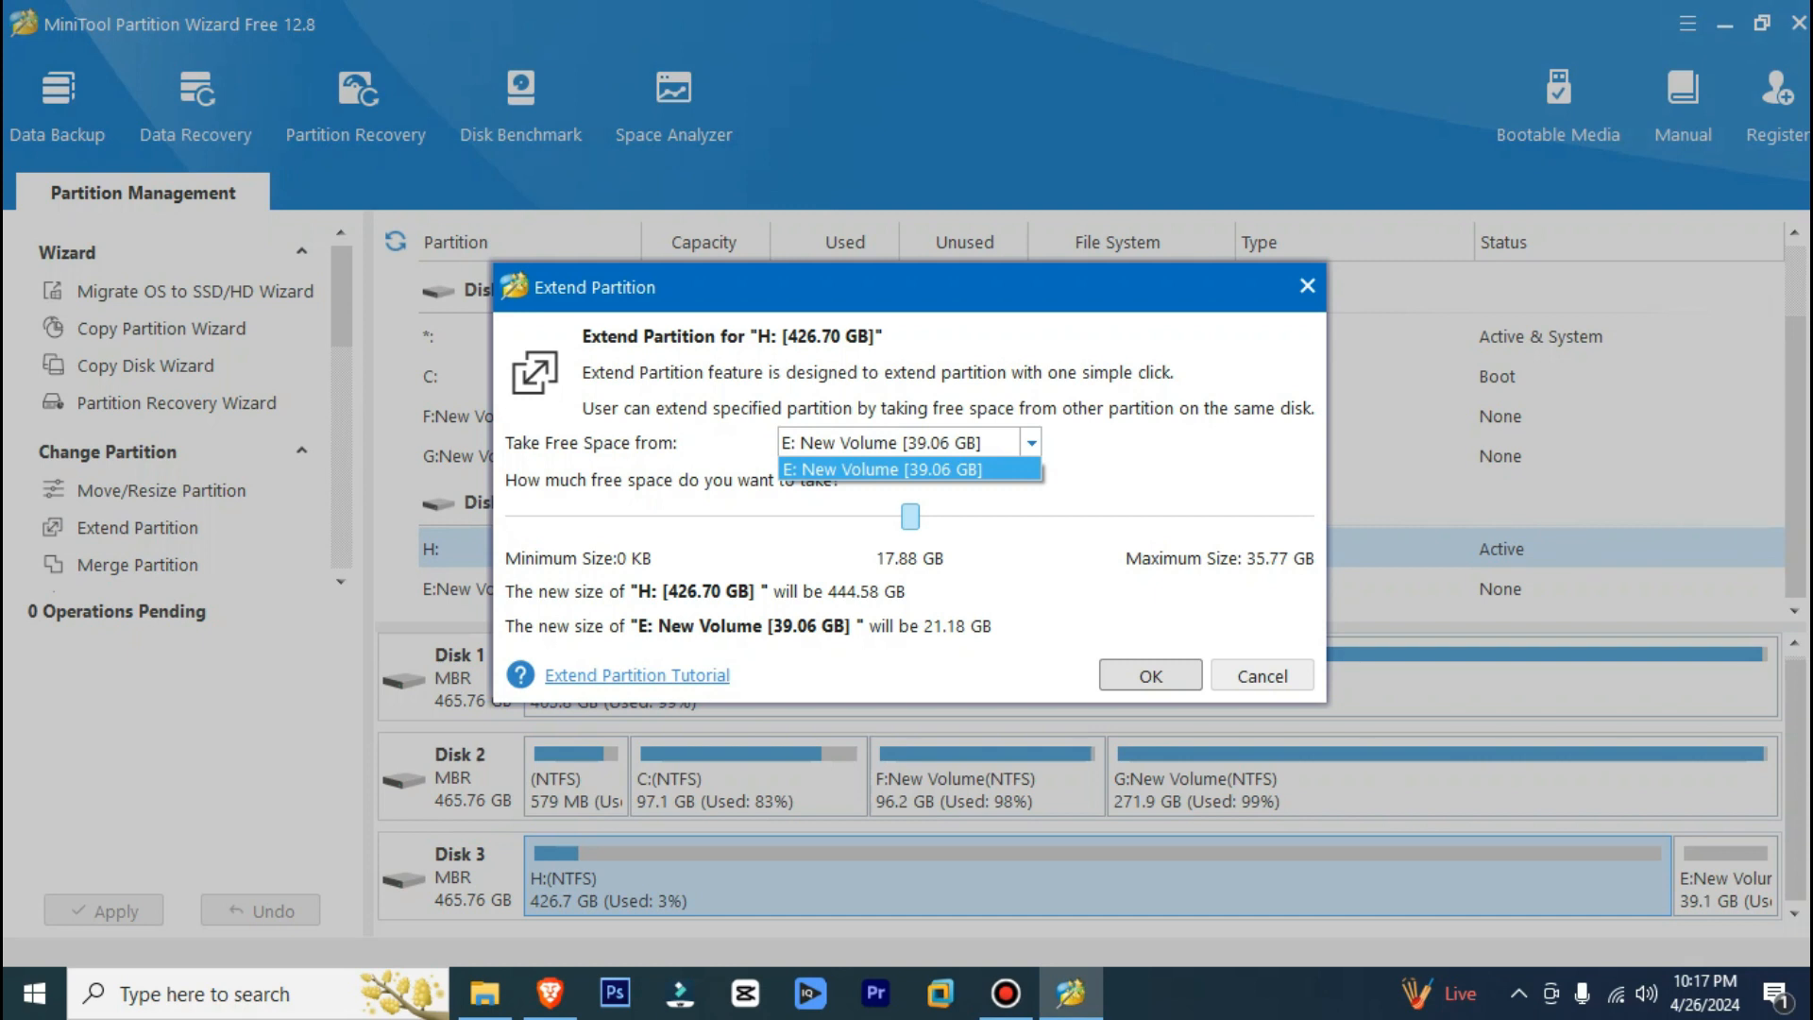
click(909, 469)
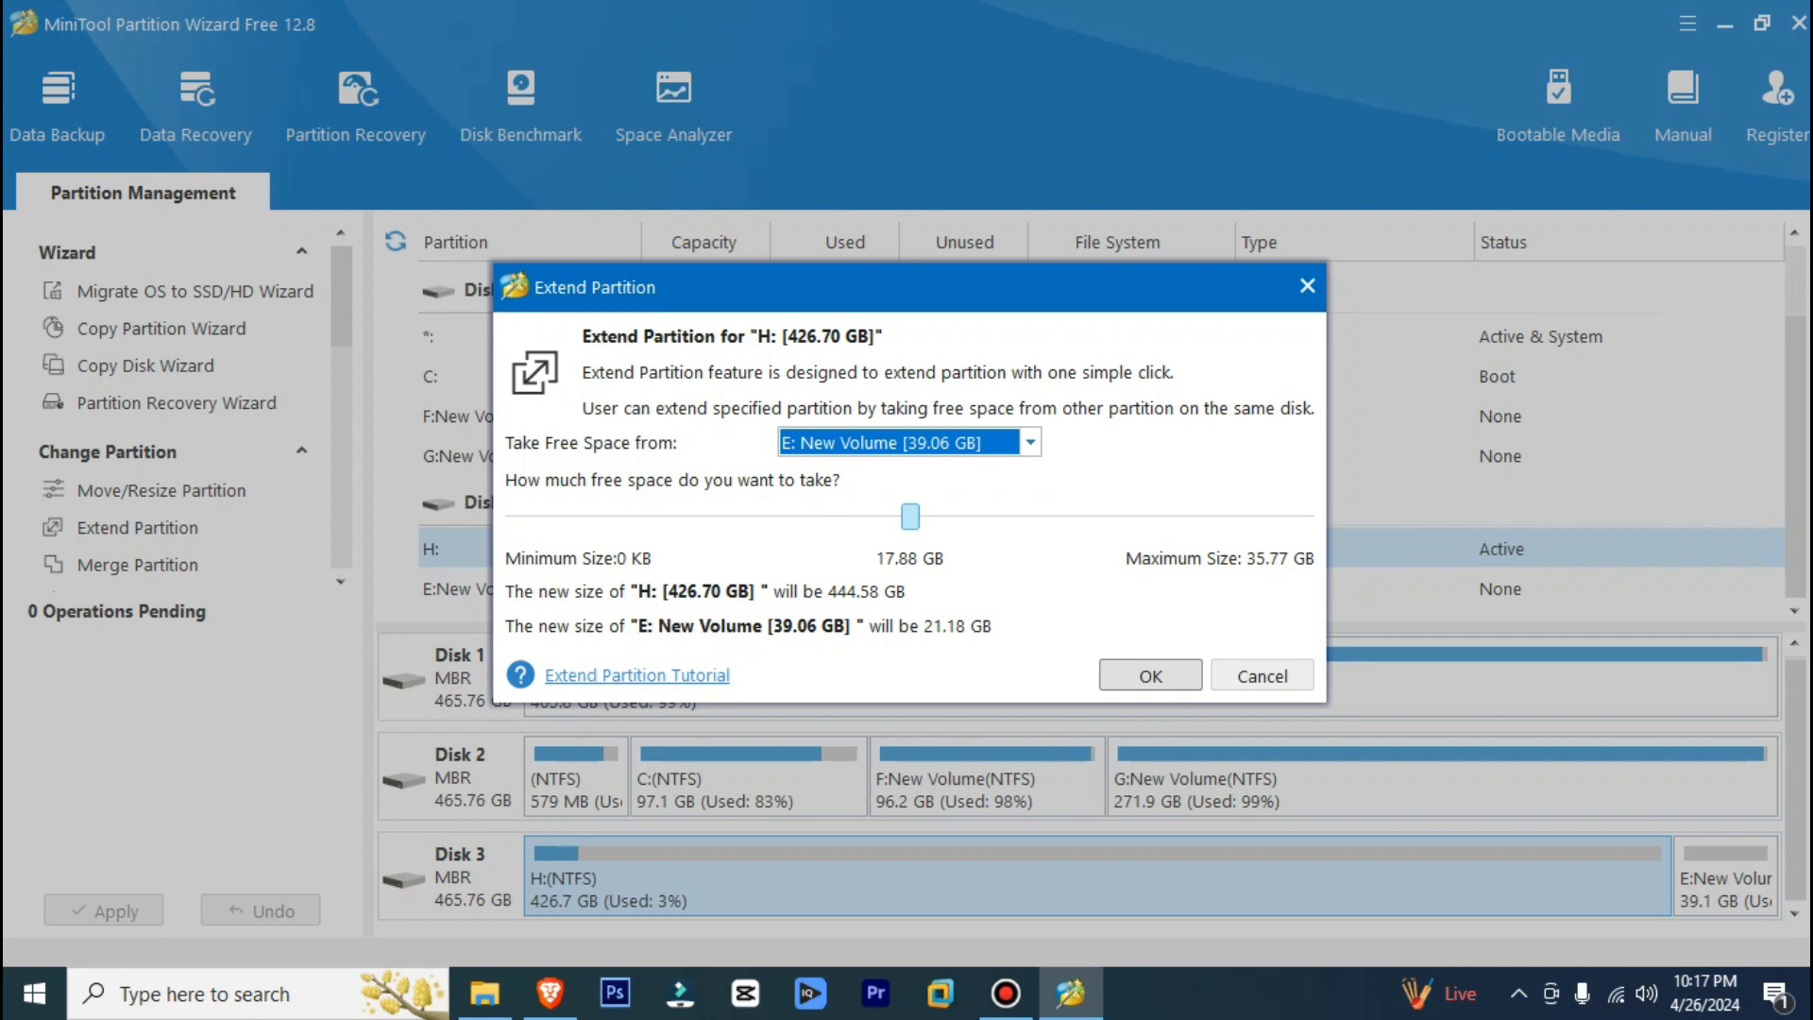
drag(911, 515, 1303, 516)
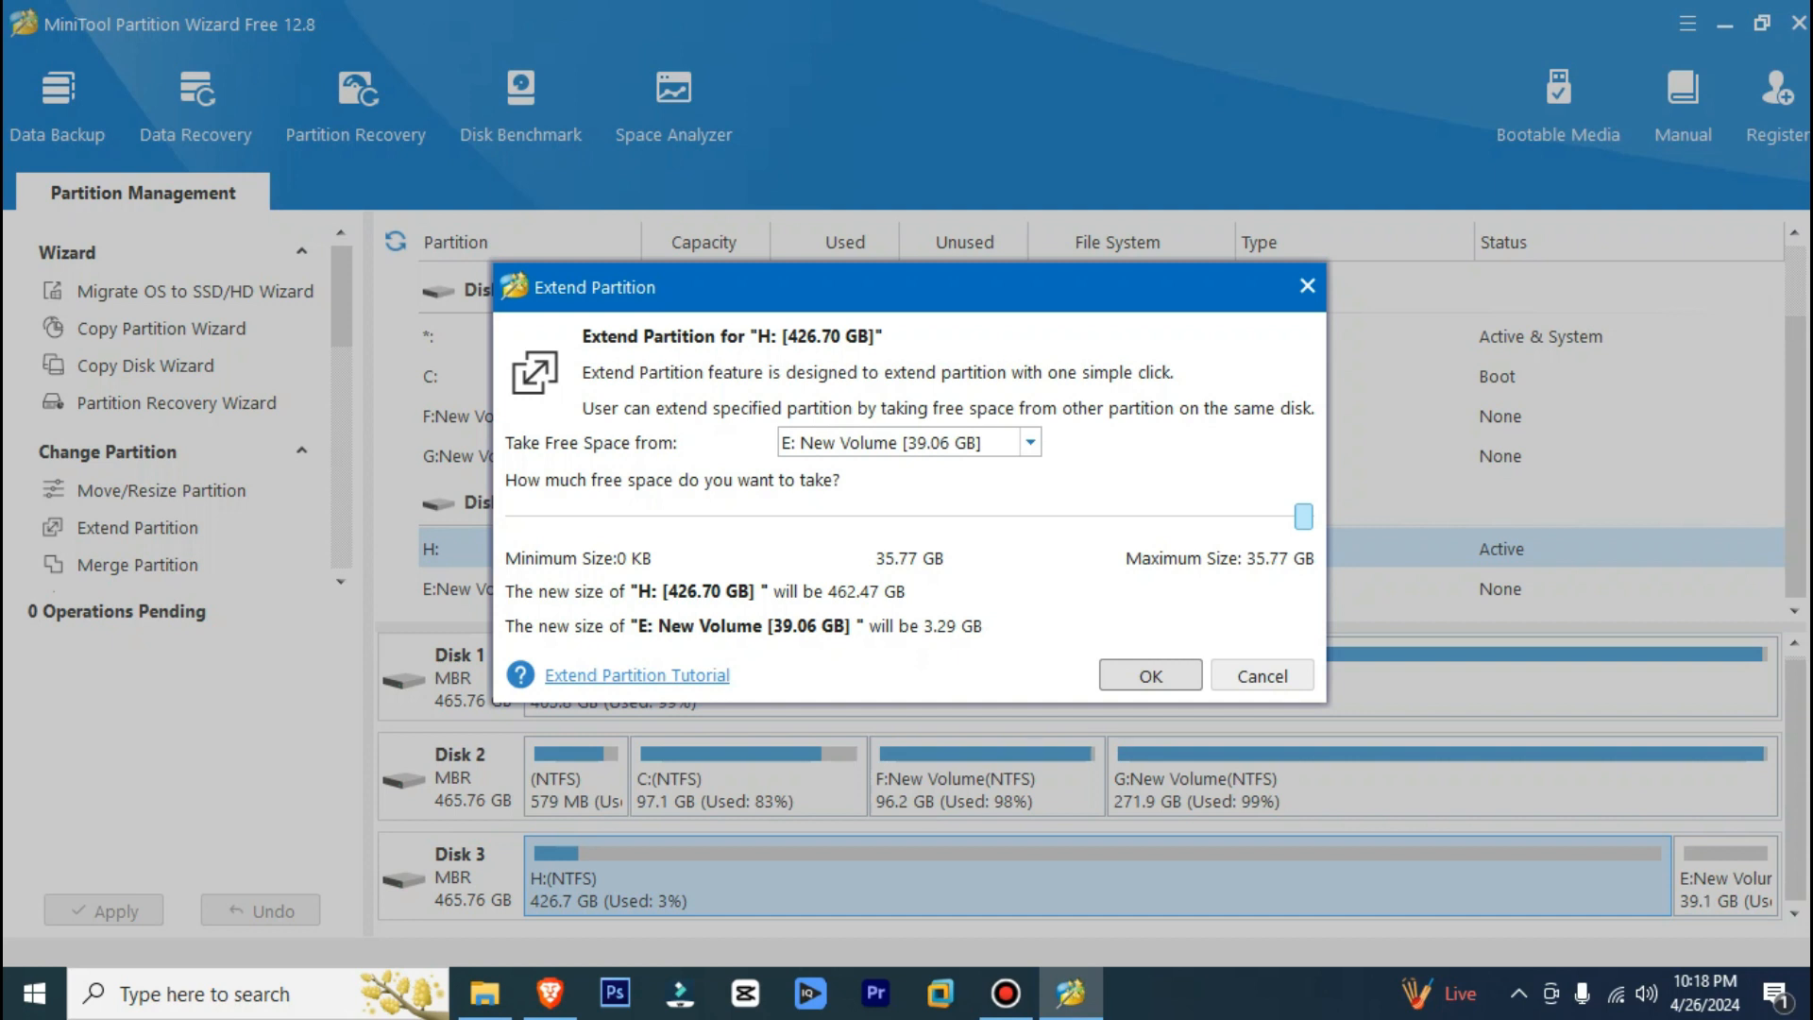
drag(1304, 517, 864, 517)
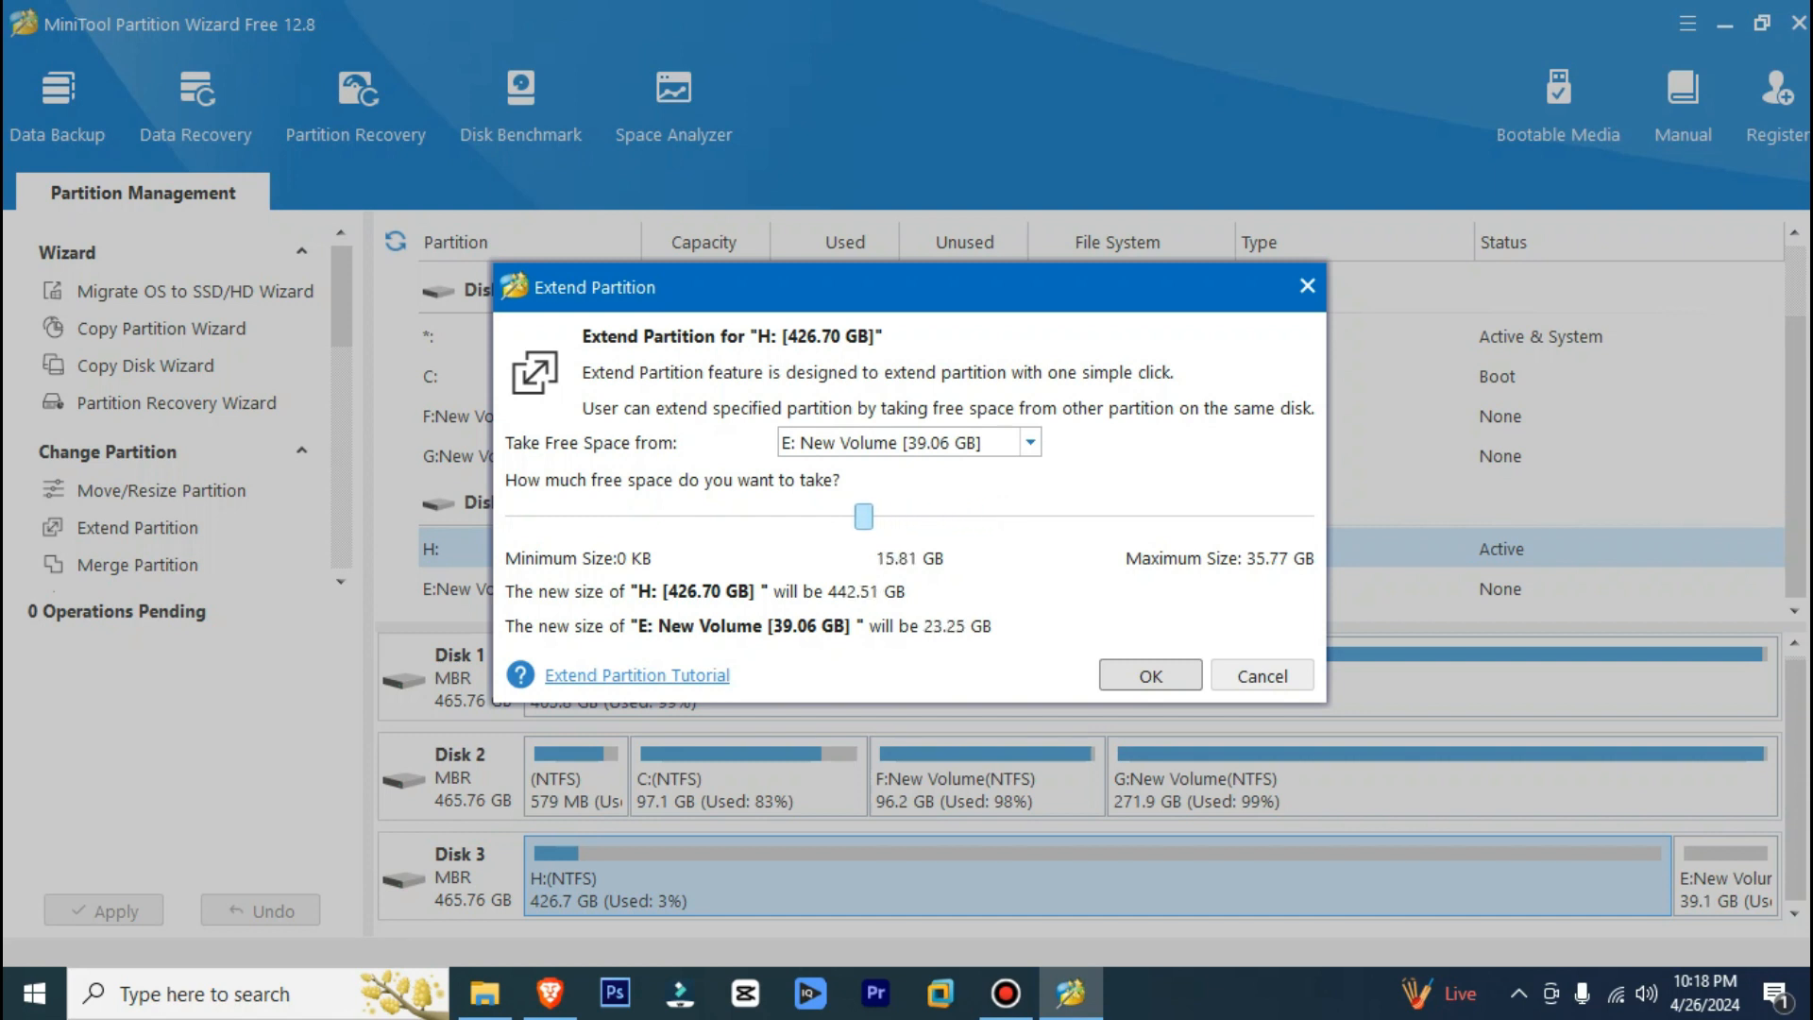
click(1150, 675)
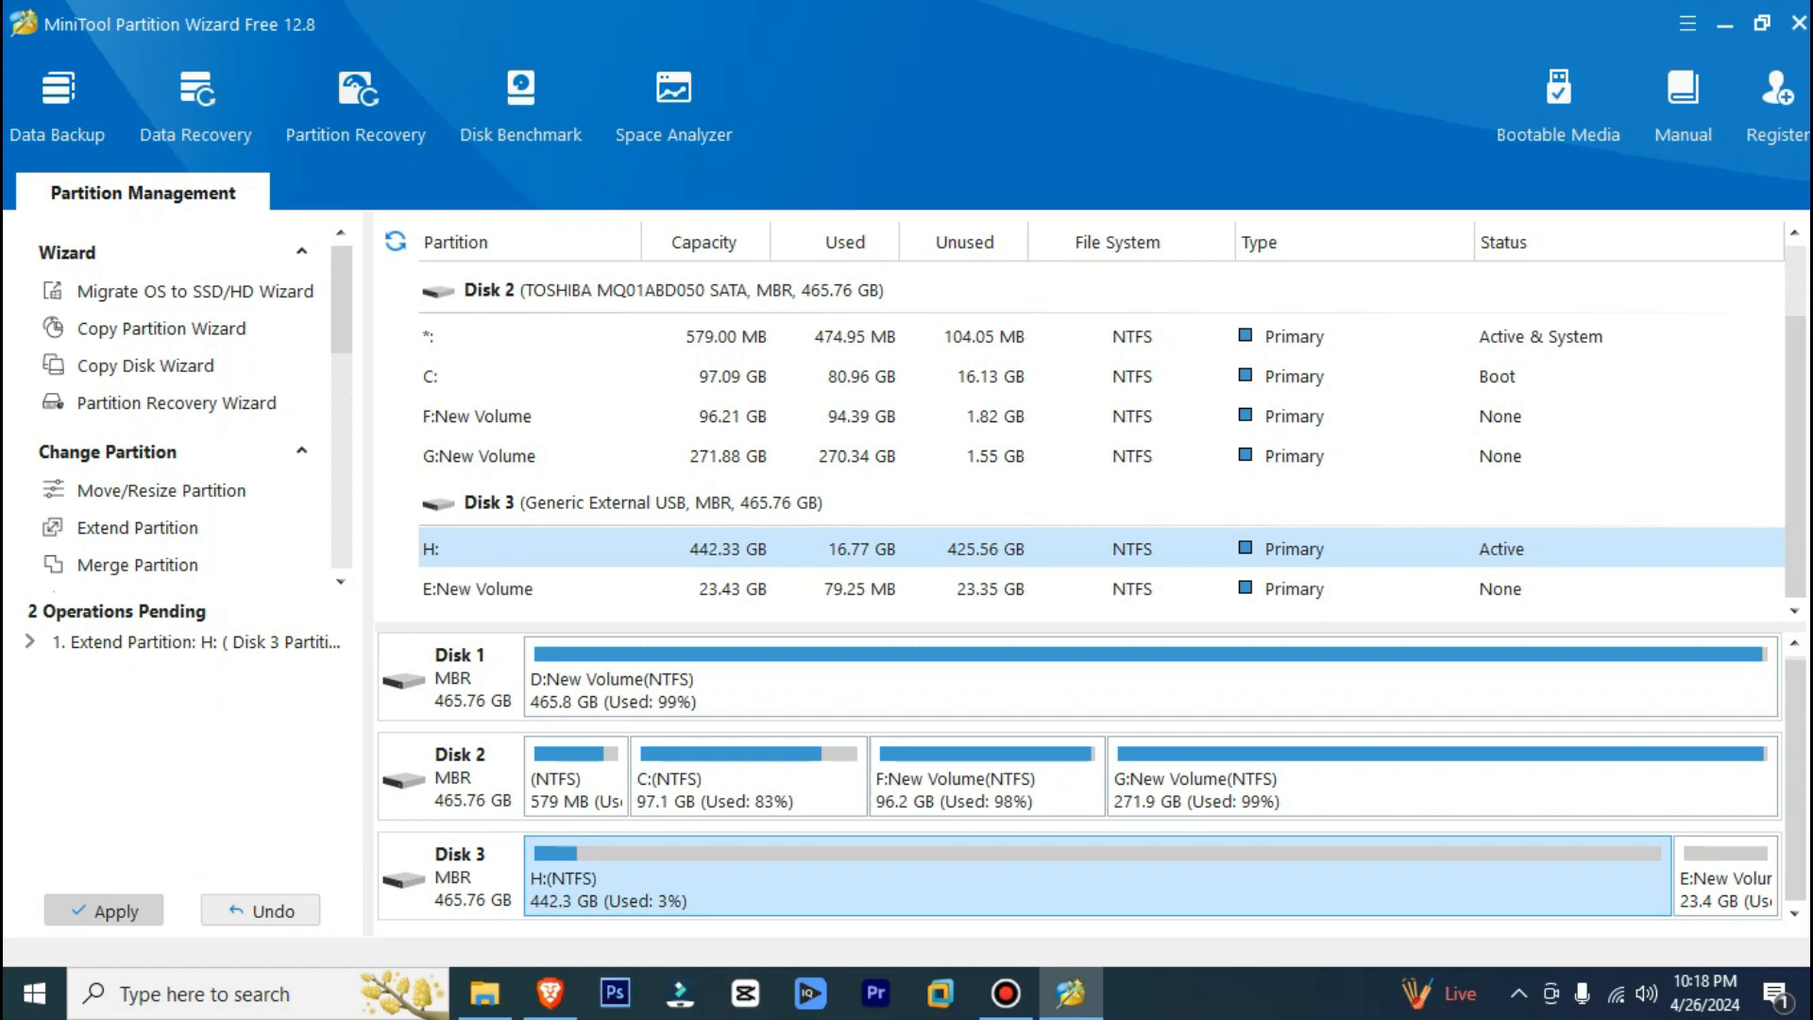
Step: Apply the pending partition changes and close the completion message
click(104, 911)
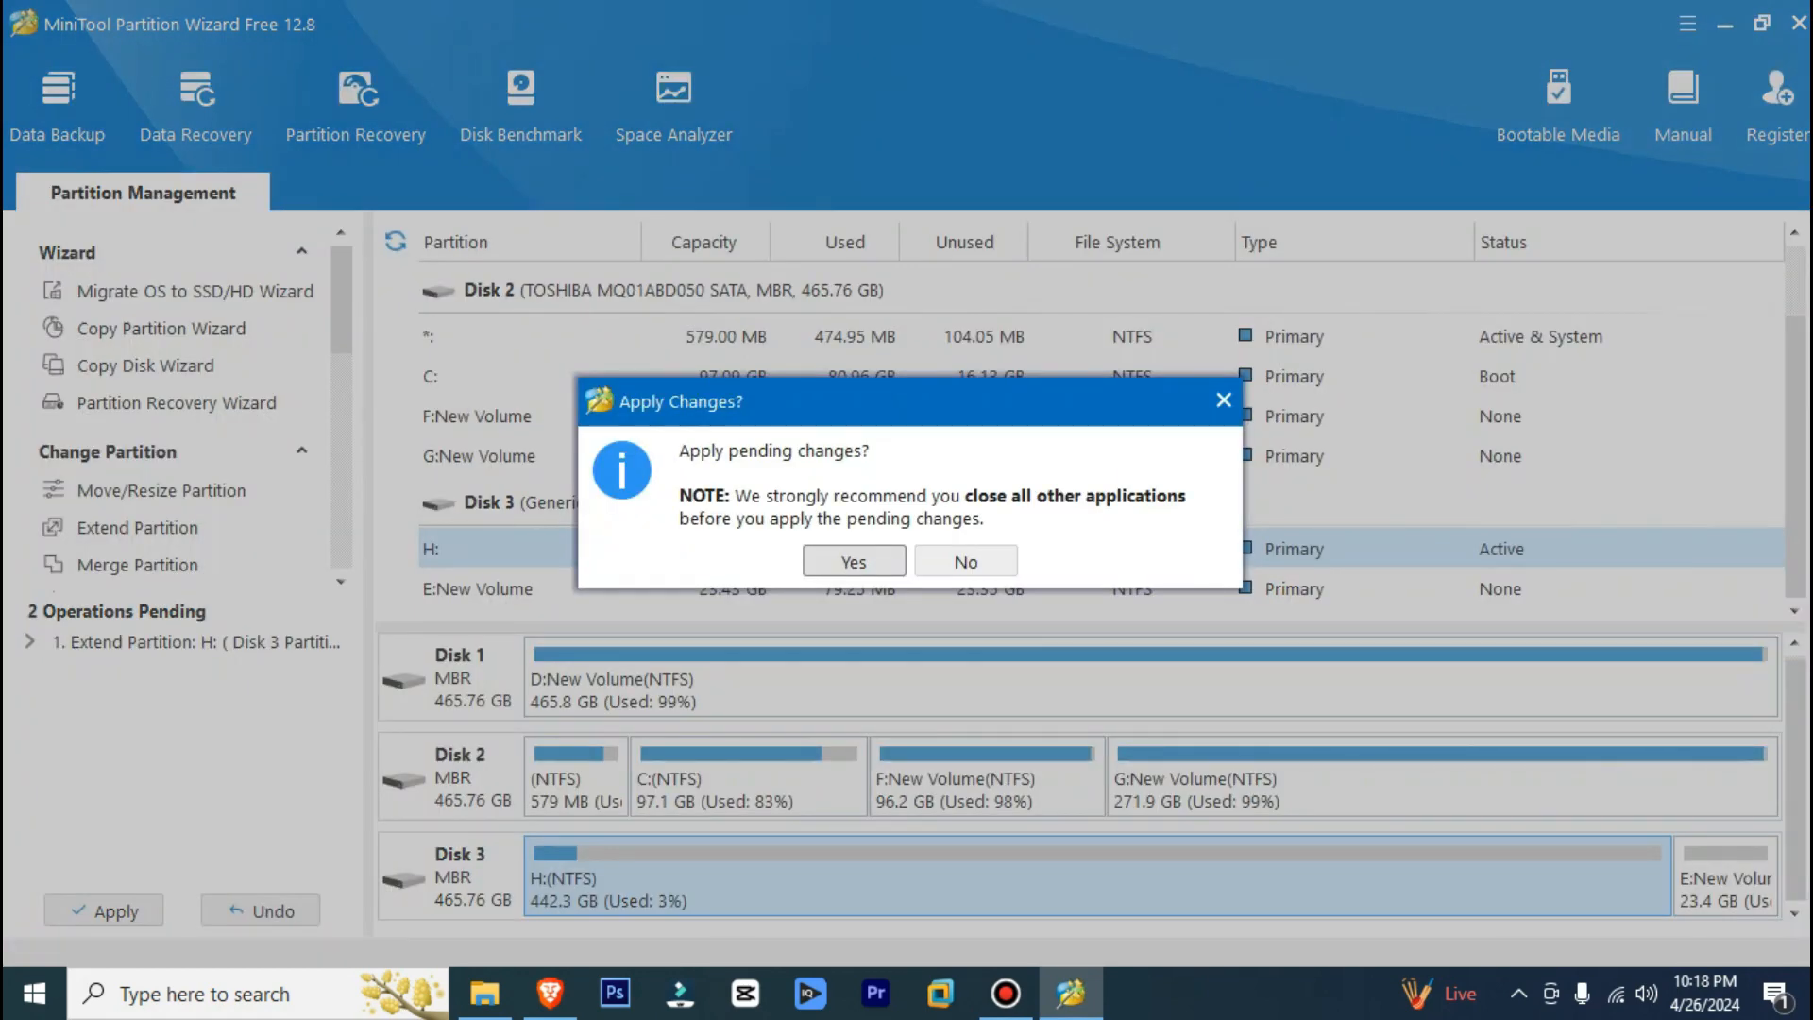
click(854, 561)
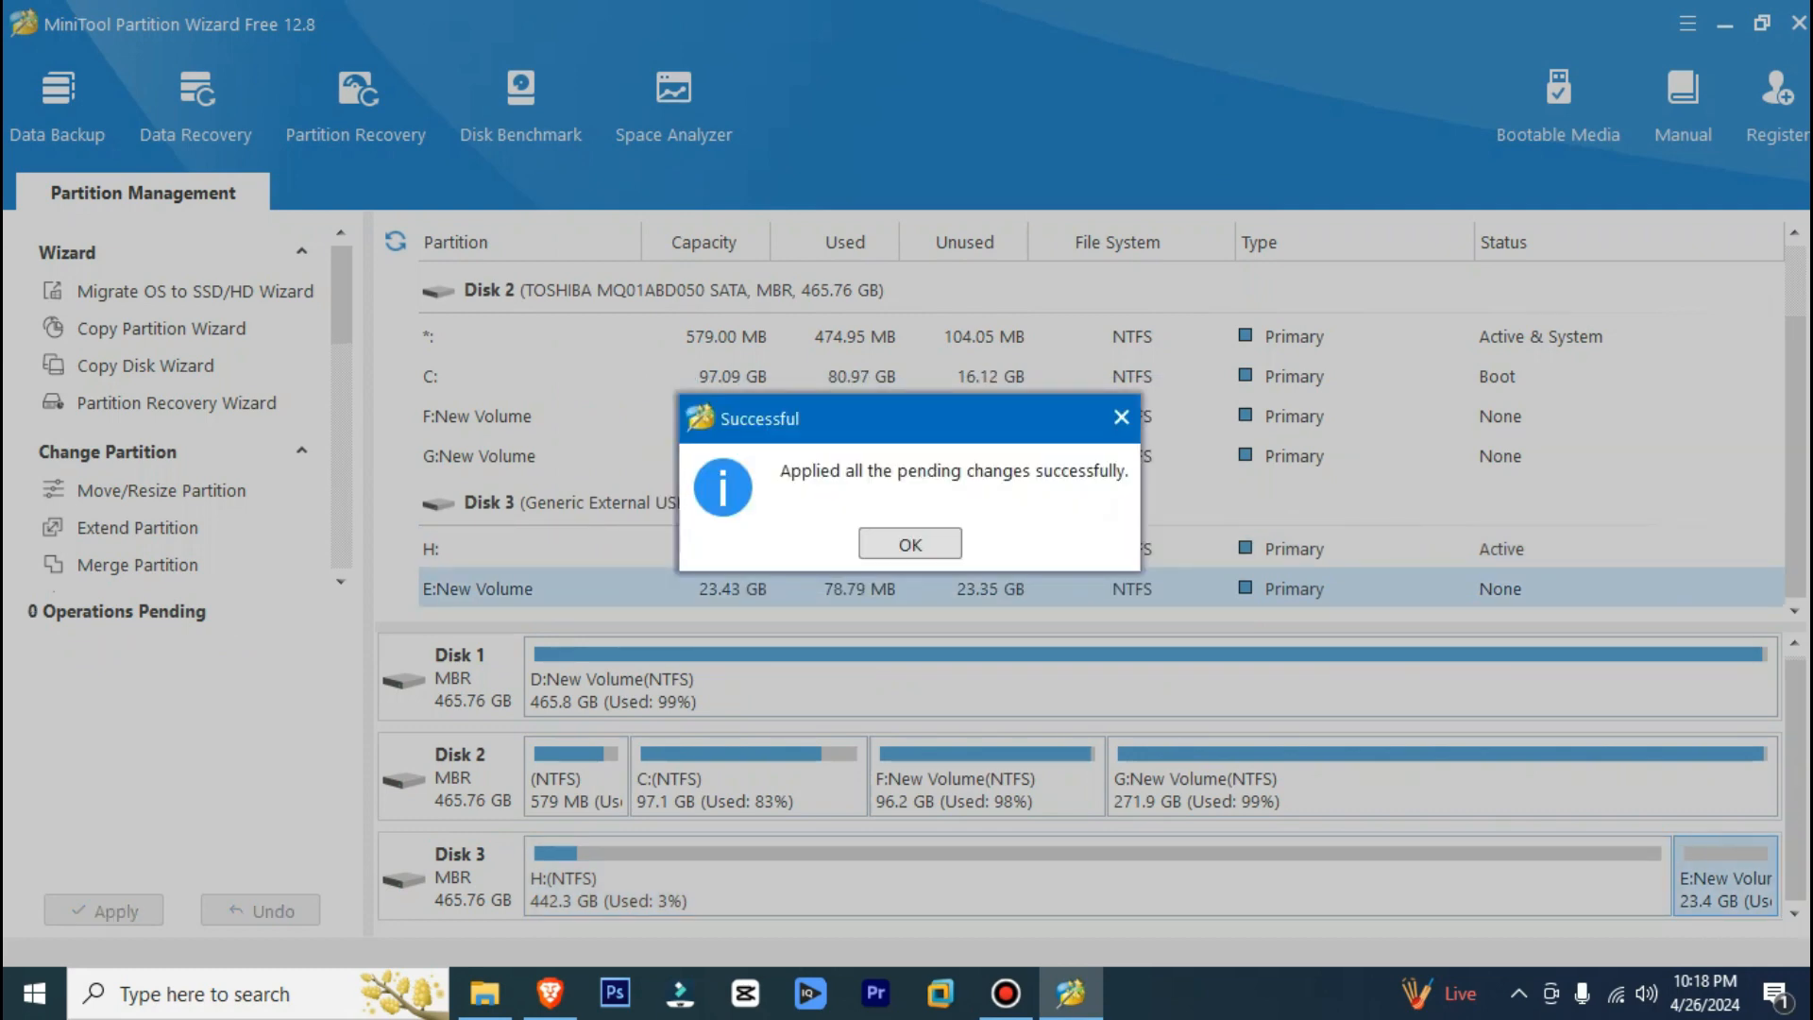
key(Return)
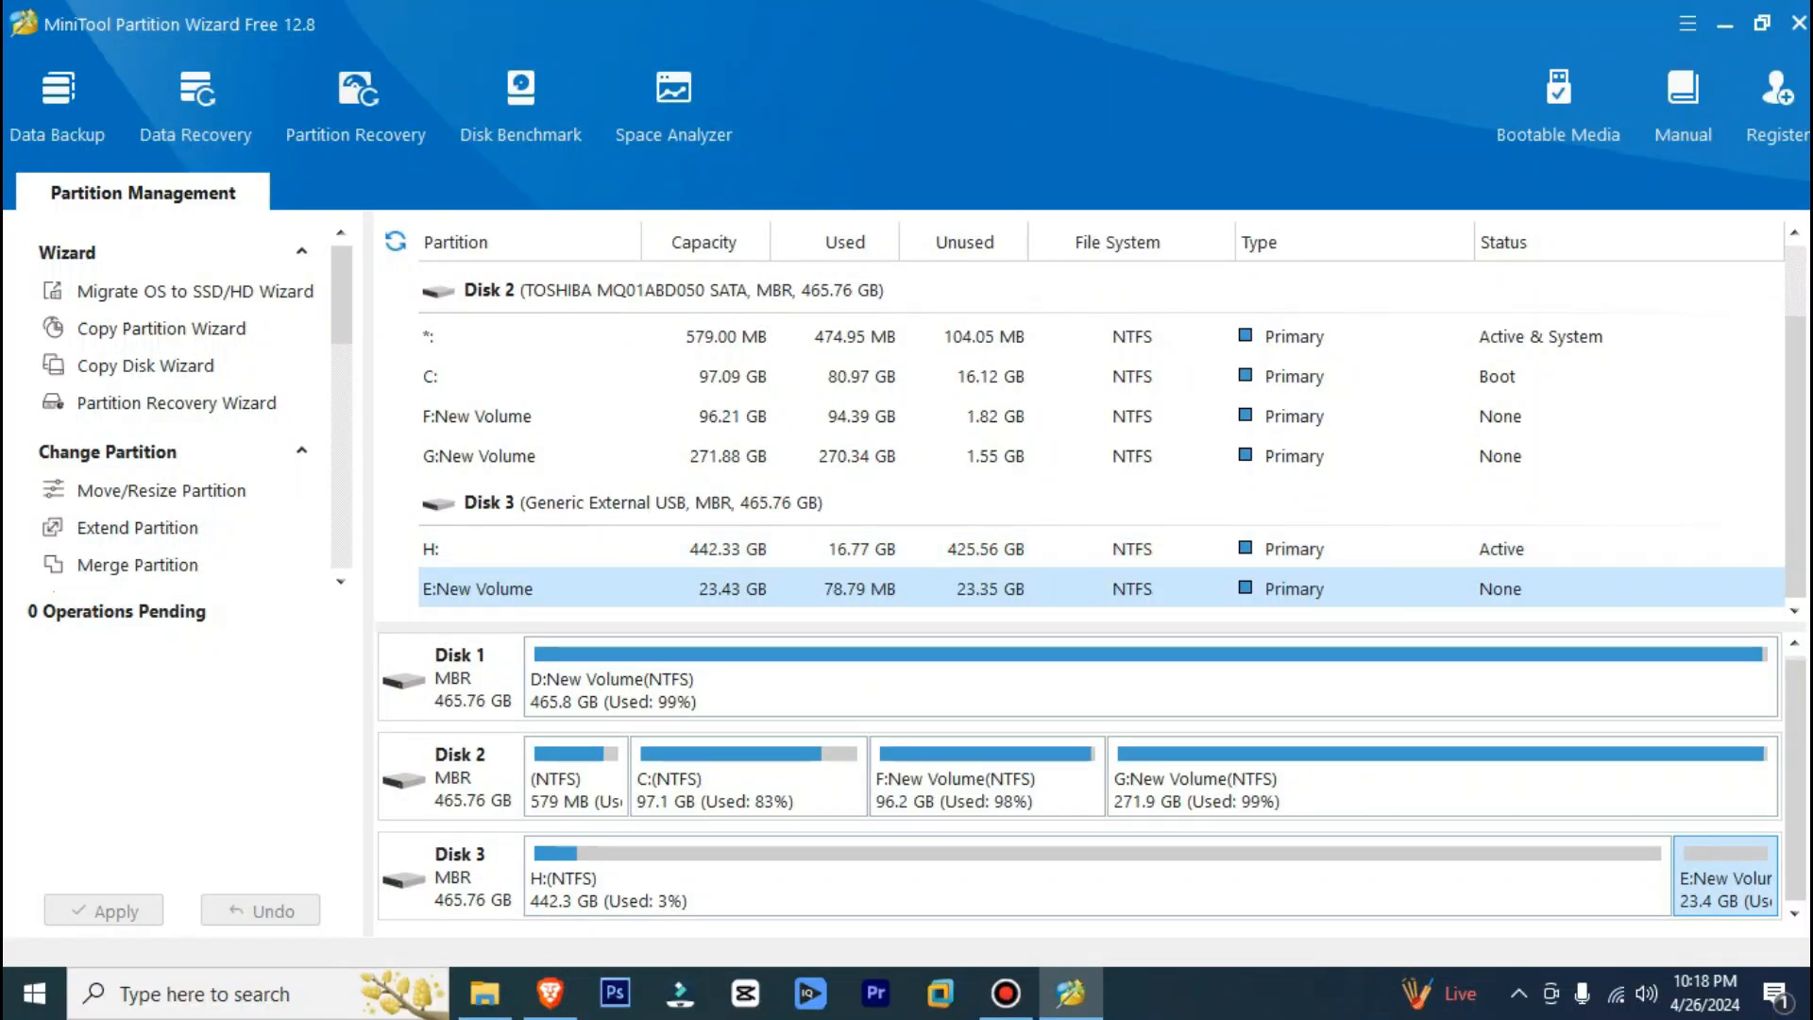
Step: Compare the sizes of the H: and E: partitions on Disk 3 after the resize
click(644, 502)
click(644, 548)
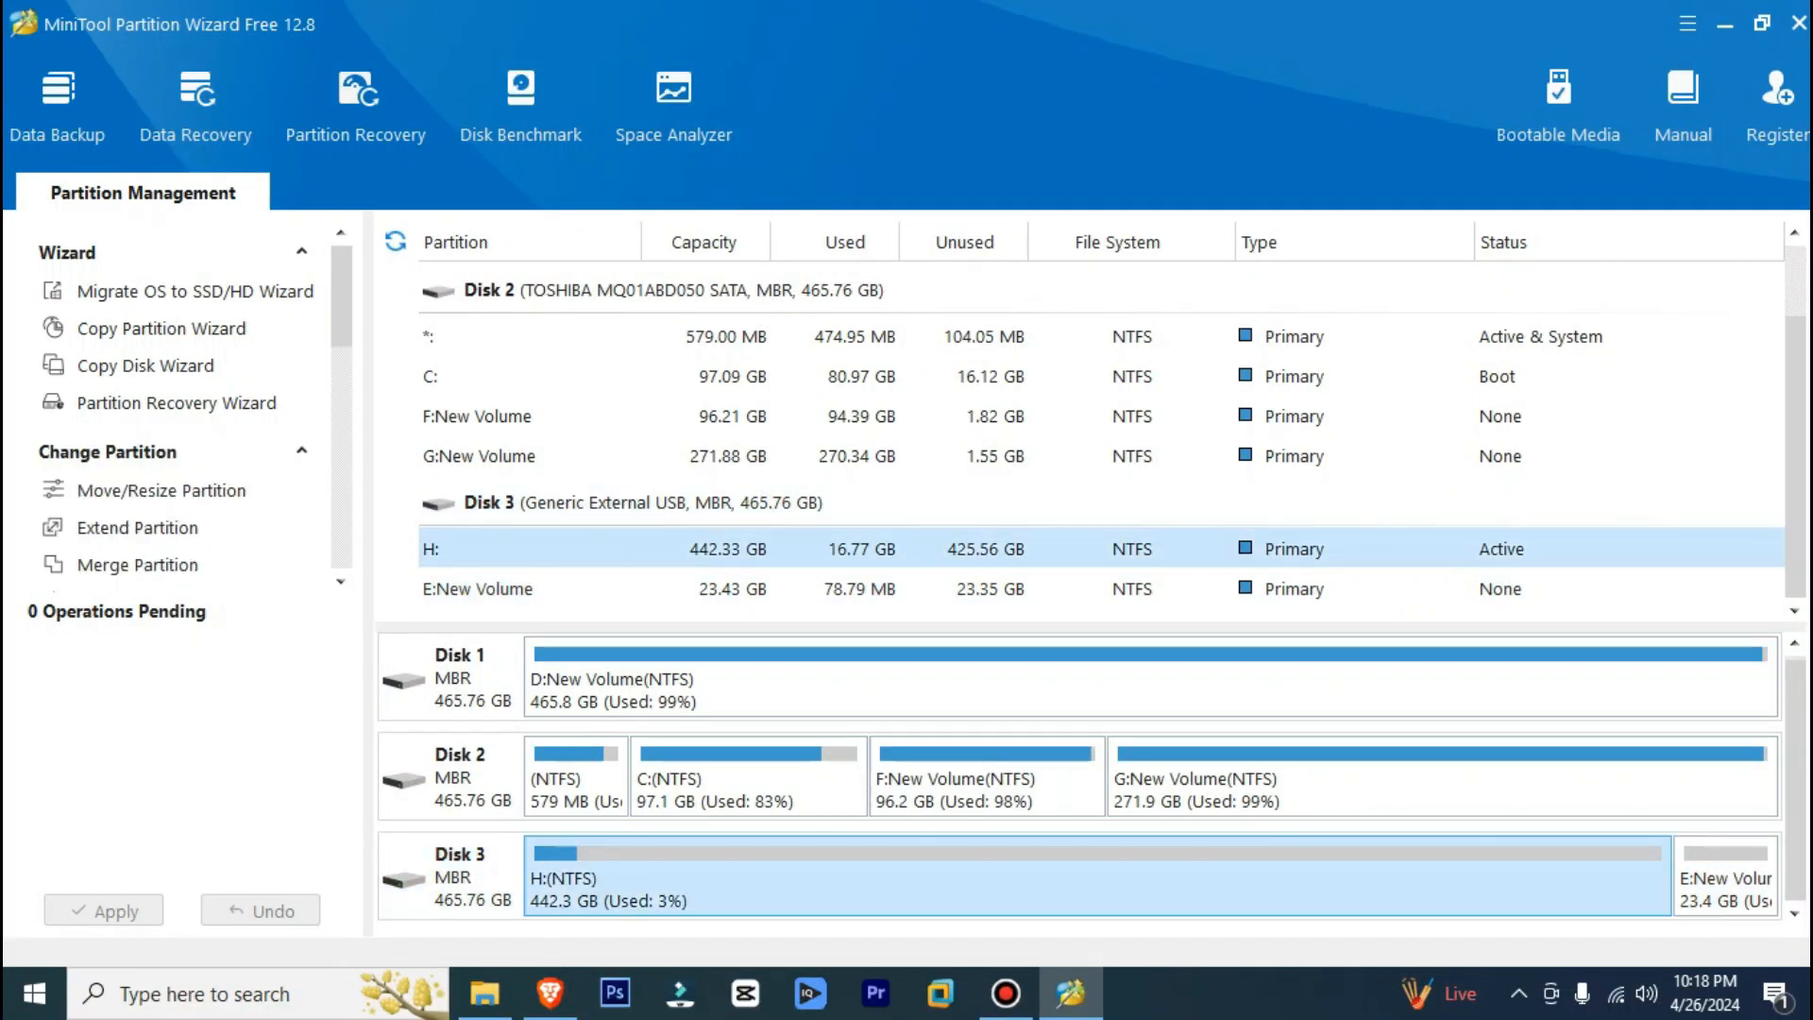
click(644, 588)
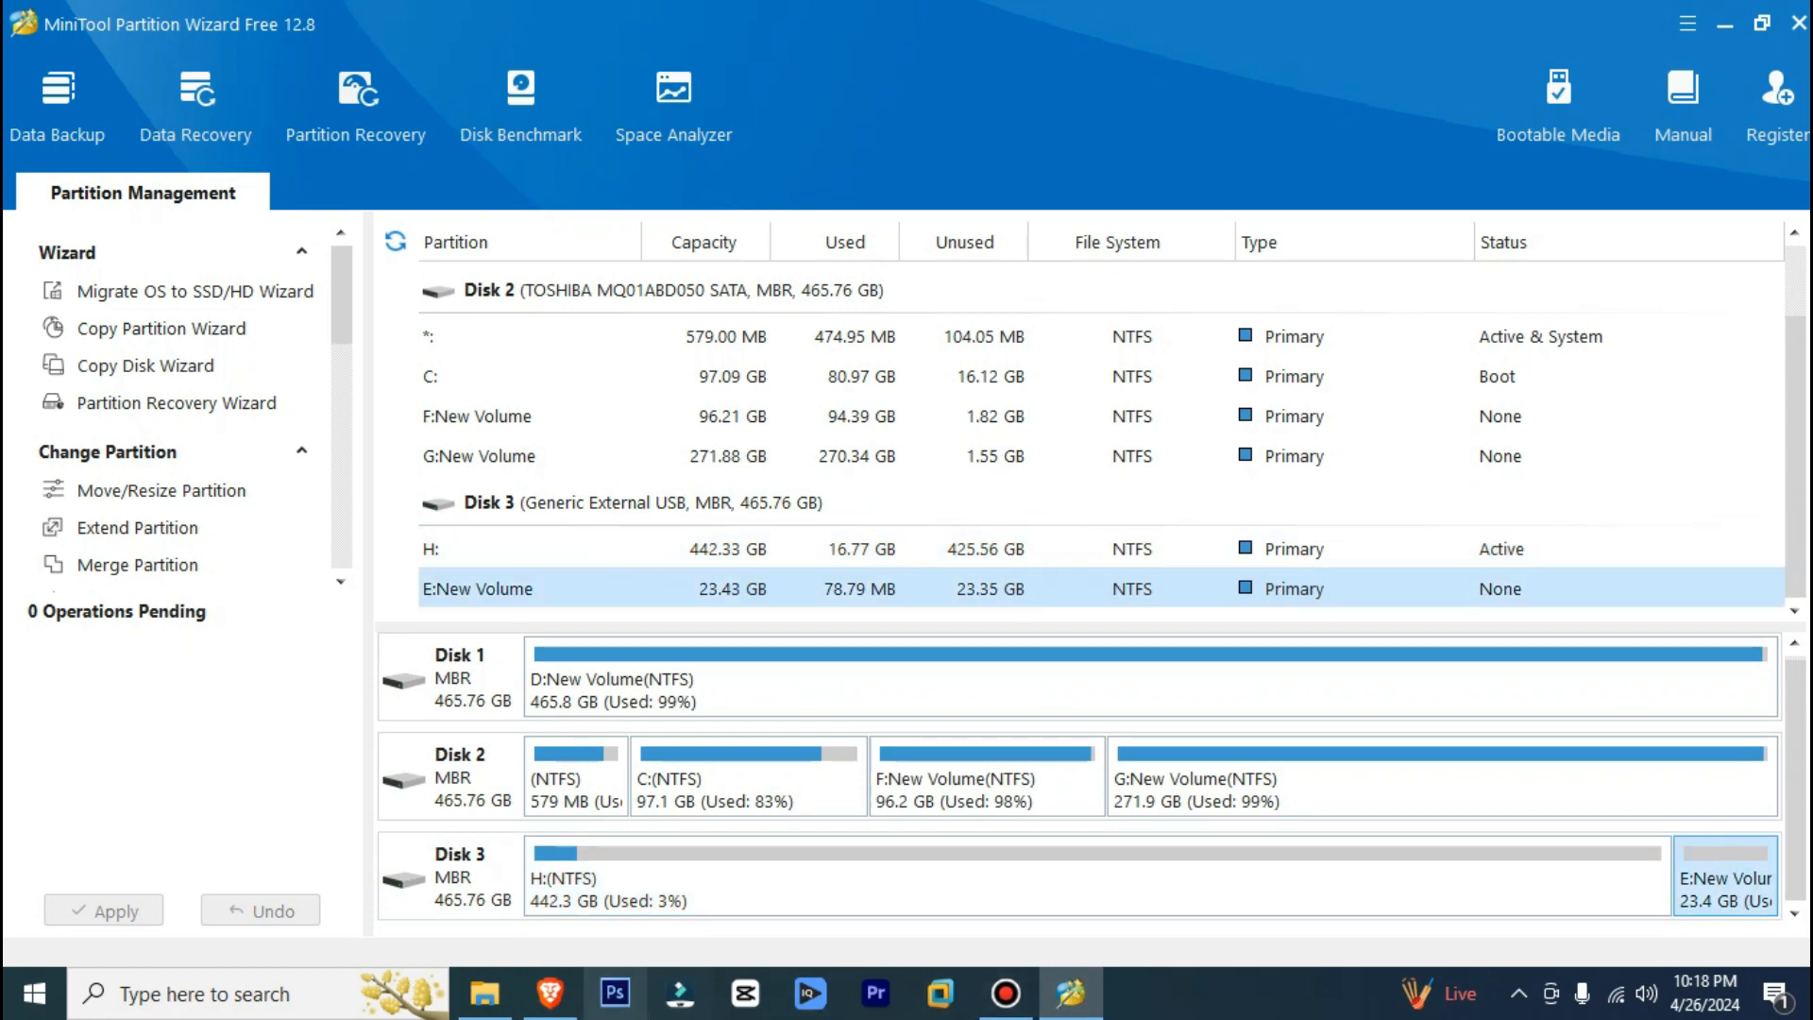
Step: Switch to File Explorer in a maximized window and check the capacity of New Volume (E:) in its properties
click(485, 994)
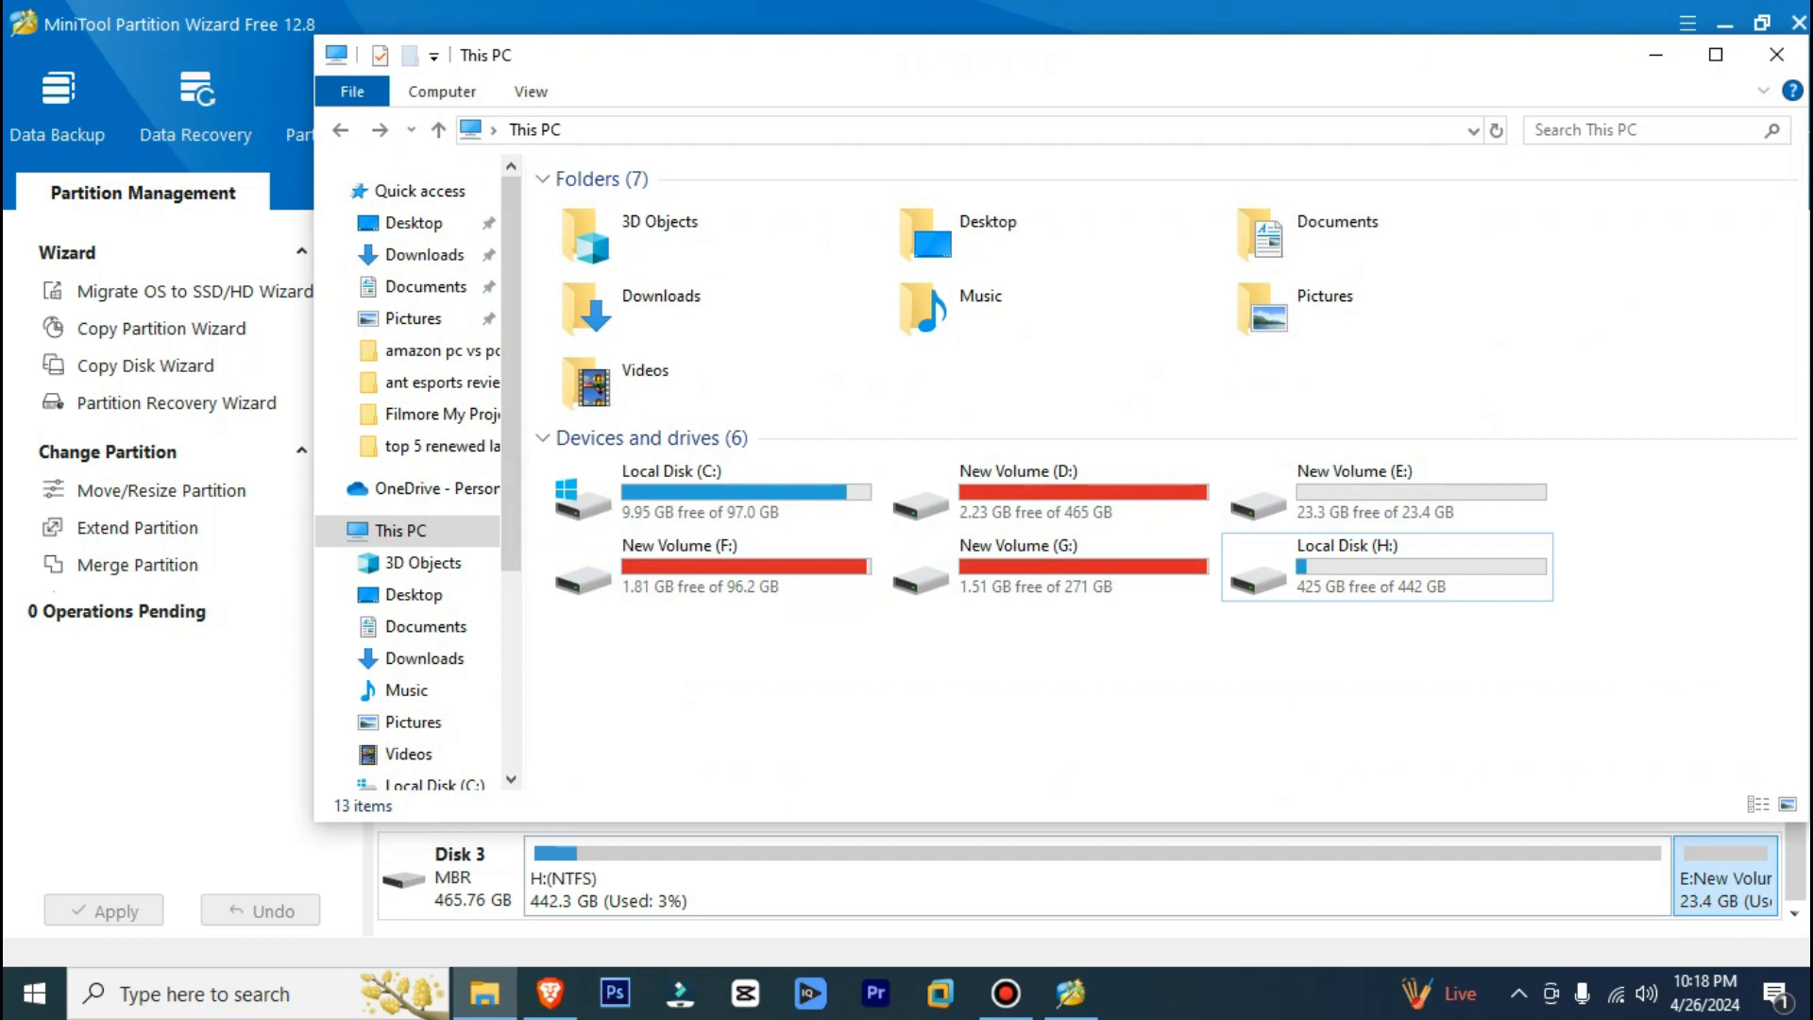
right_click(1335, 403)
key(Escape)
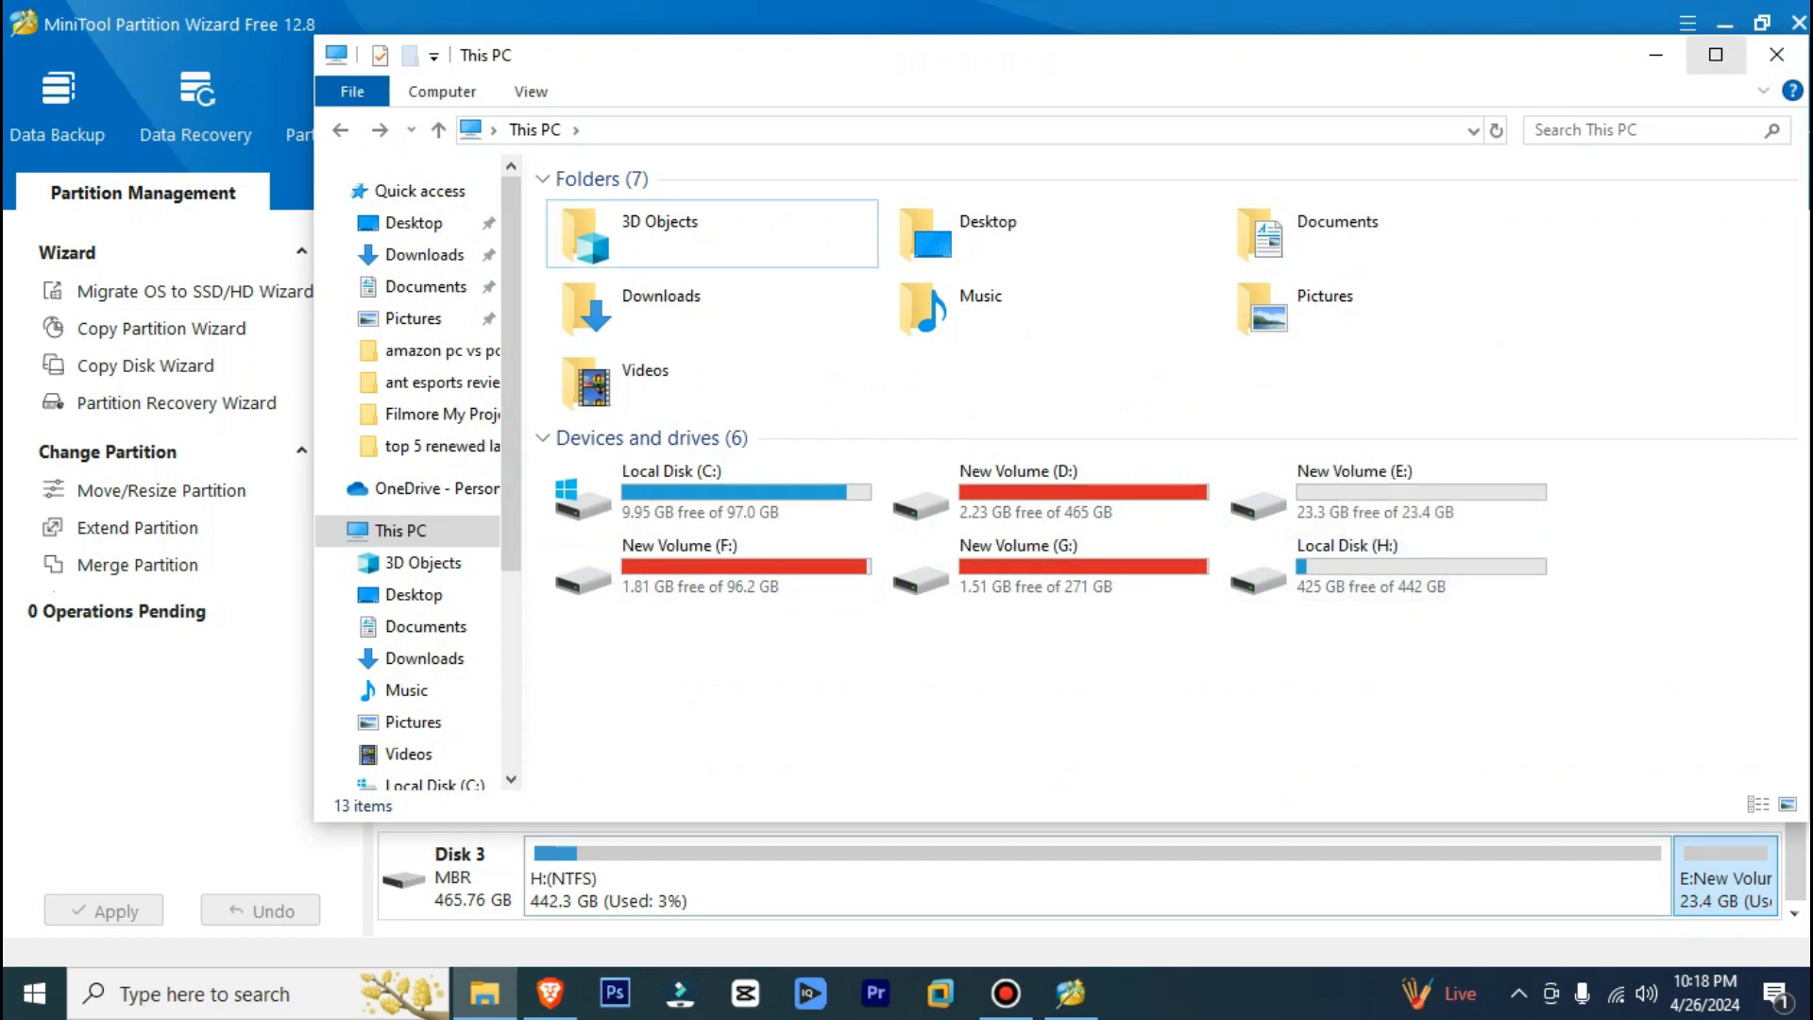
click(1716, 54)
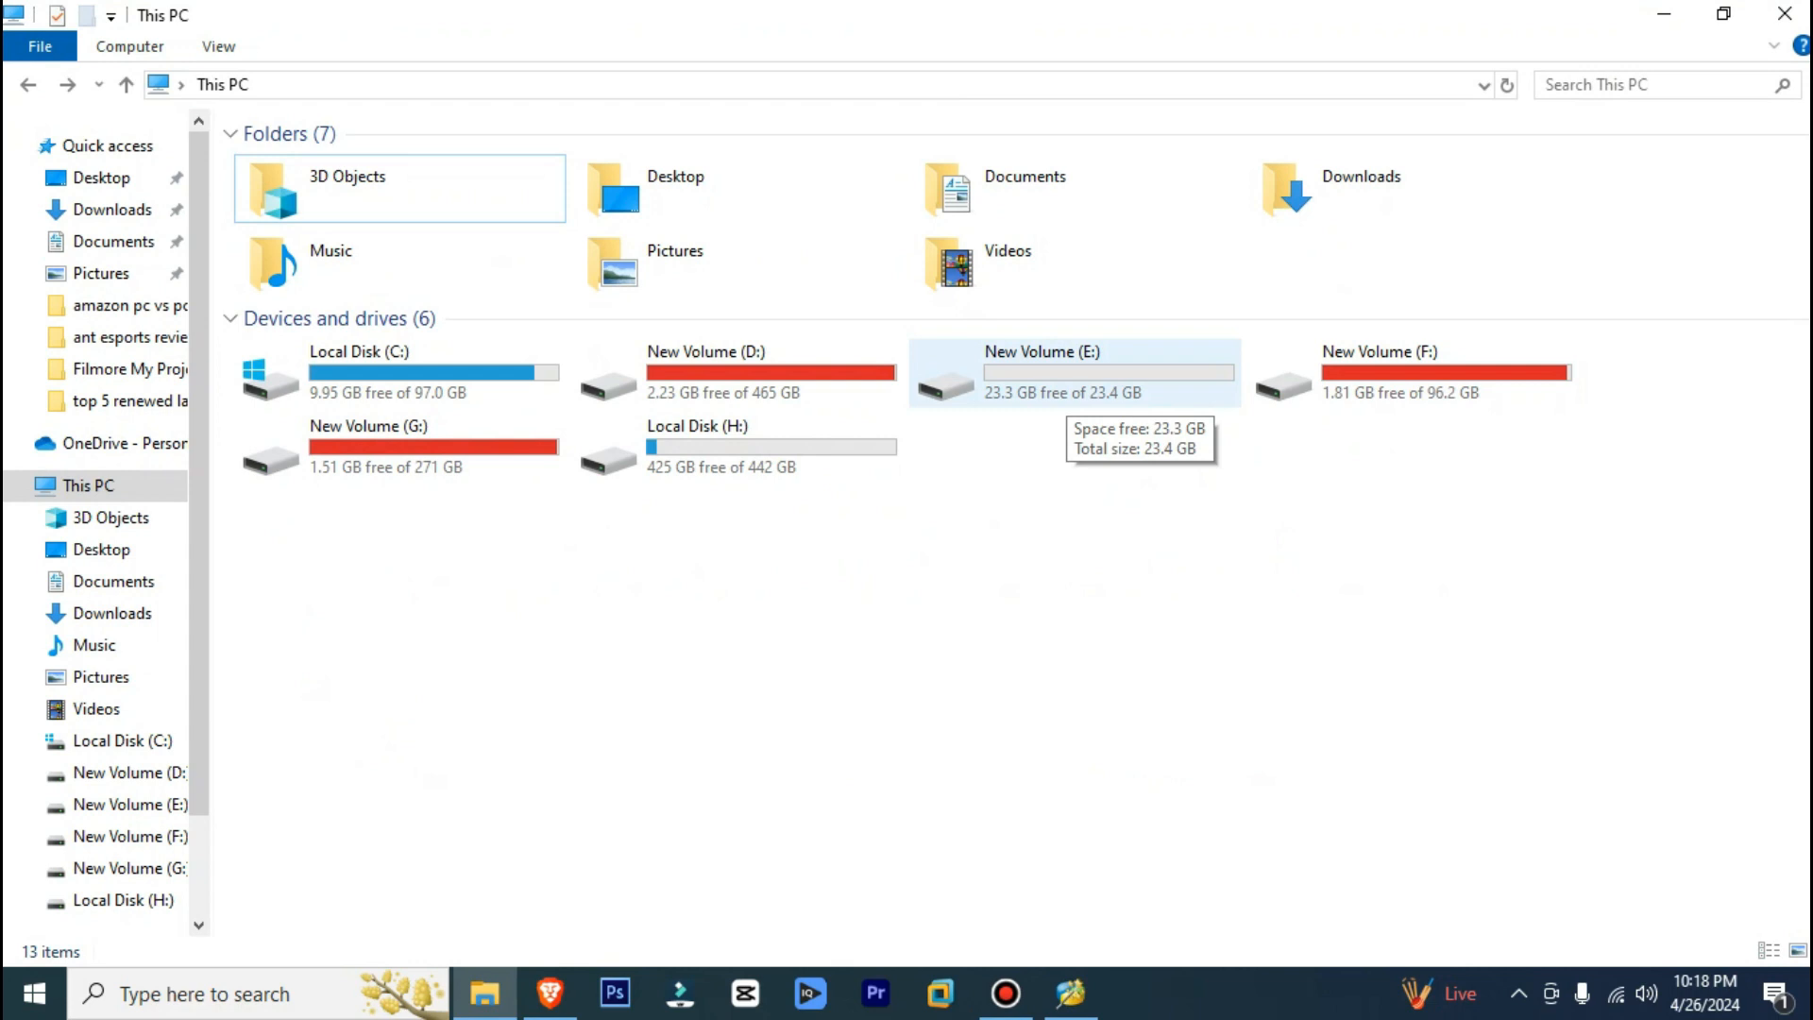
click(1057, 387)
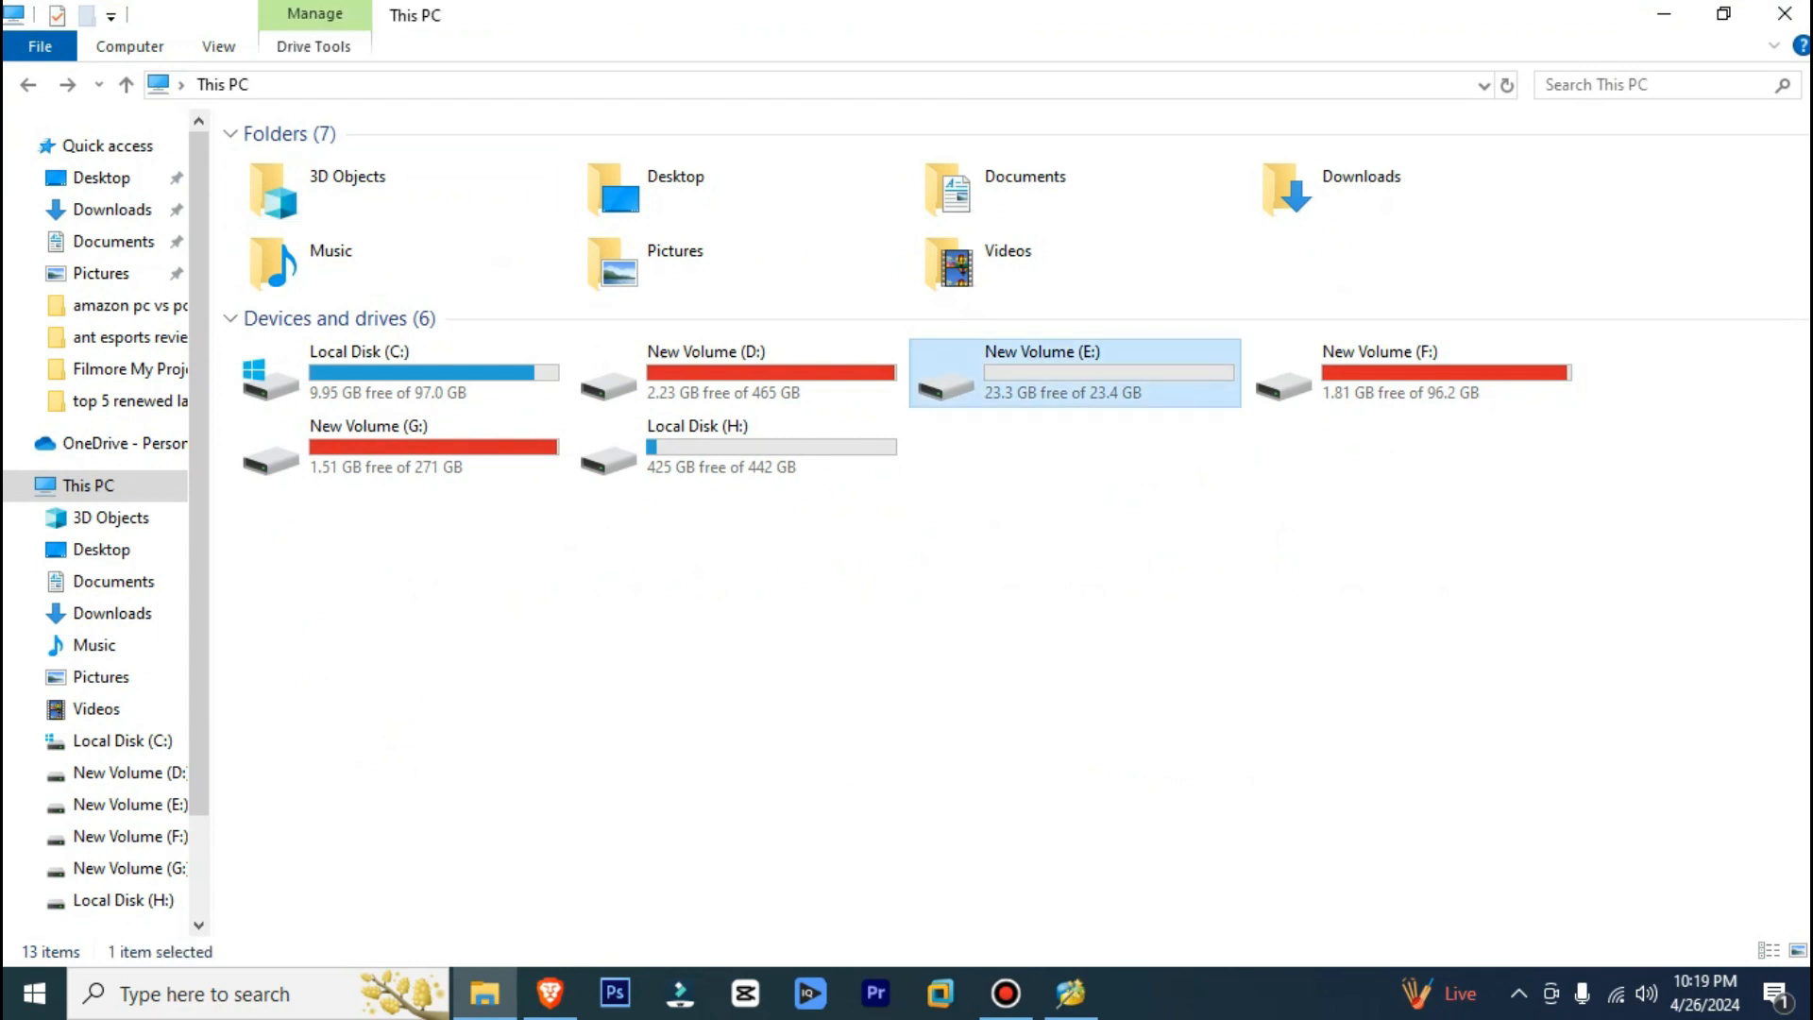
right_click(1049, 383)
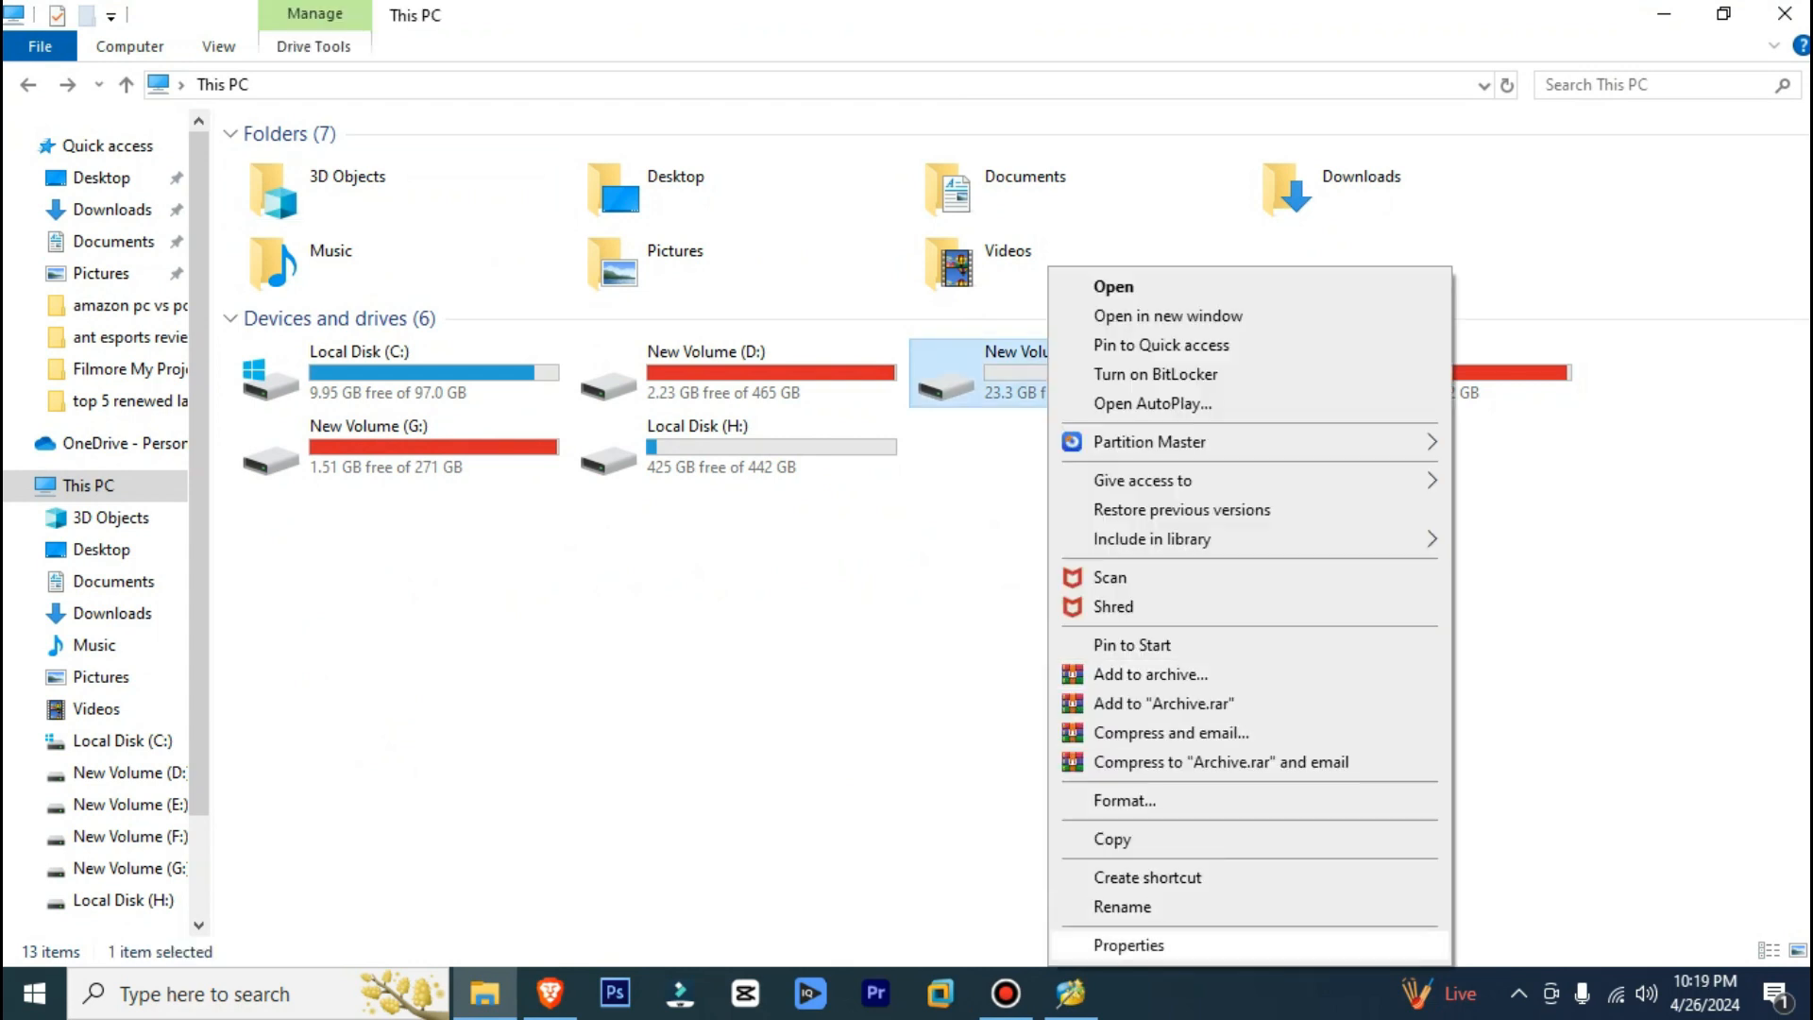
click(1128, 946)
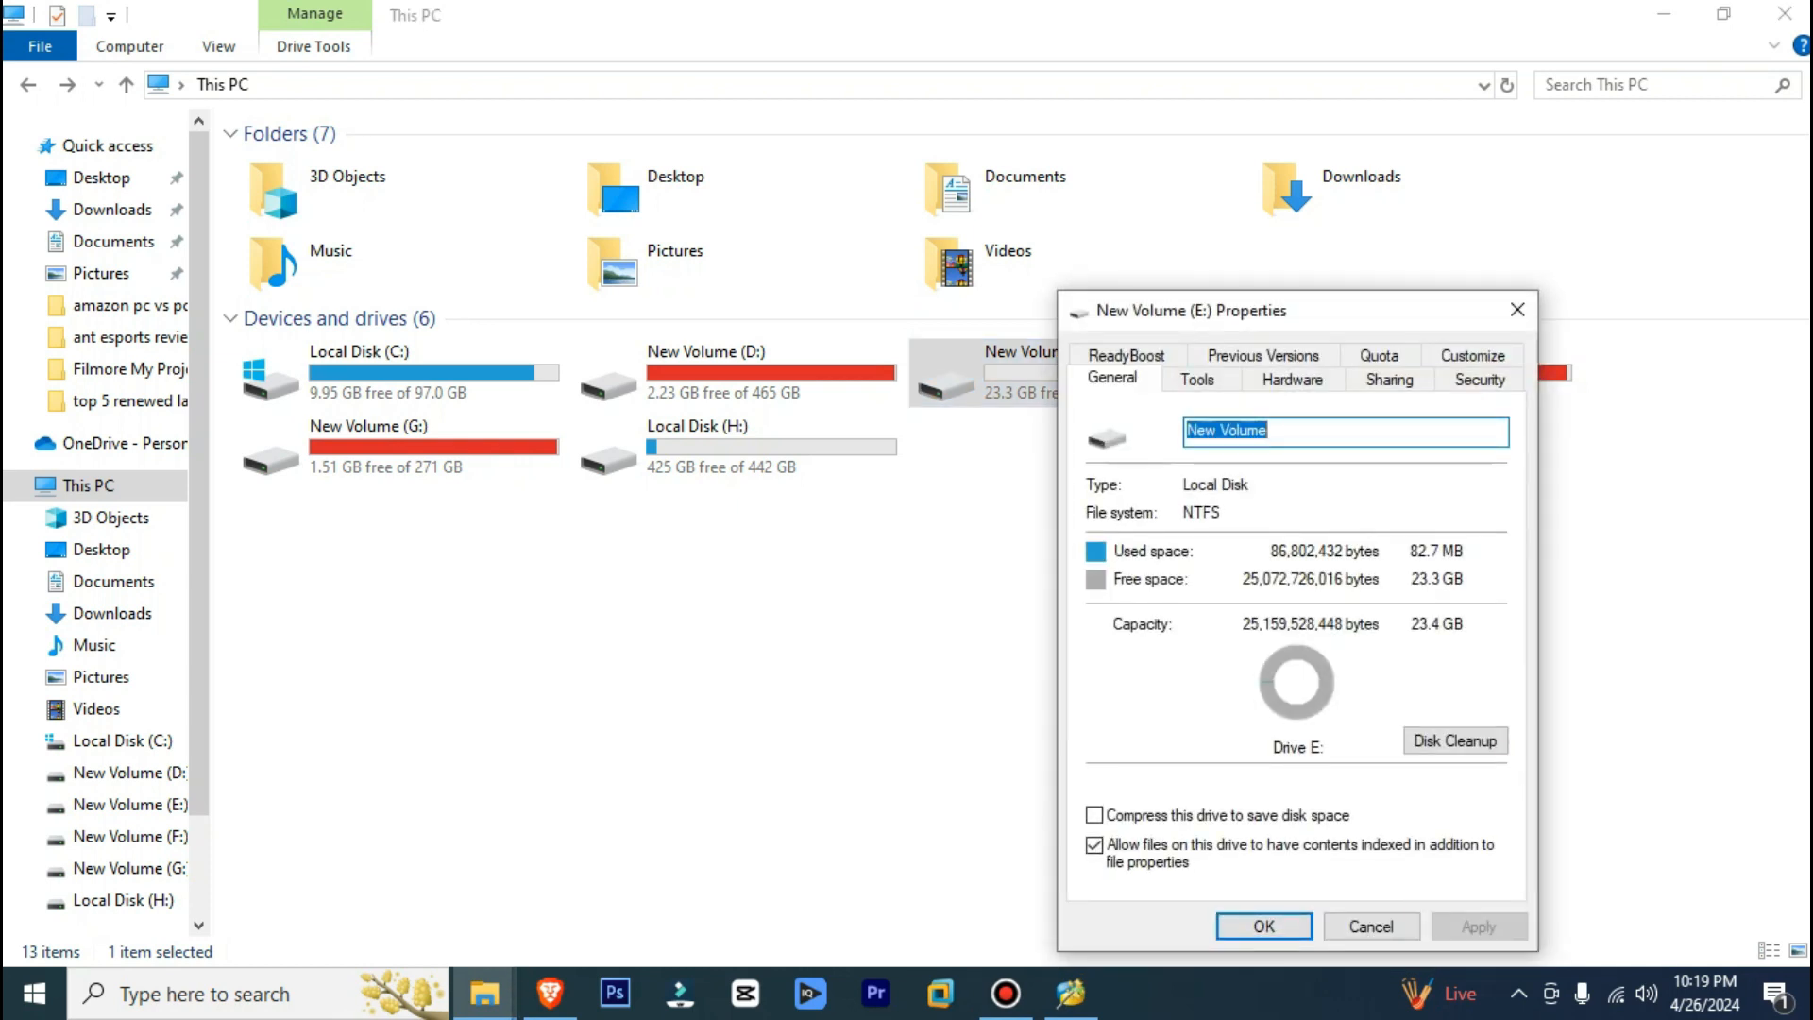
click(1518, 310)
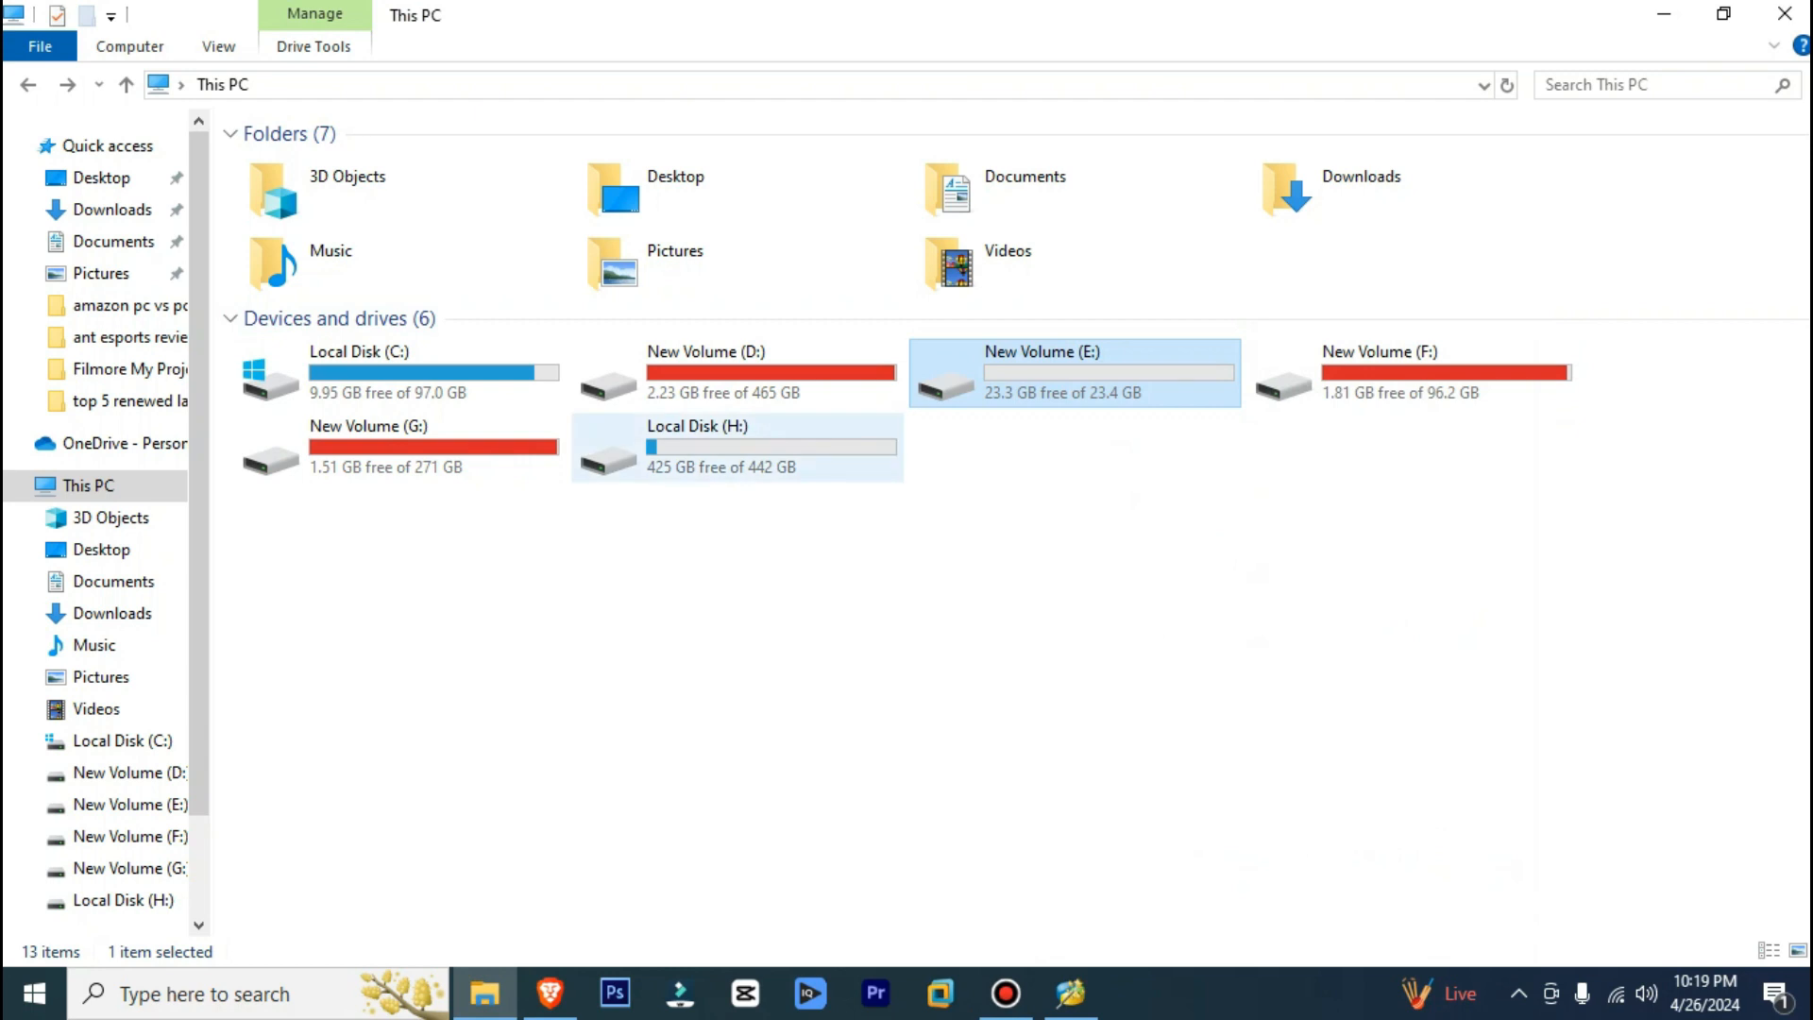
Step: Check the contents of Local Disk (H:) and New Volume (E:), returning to This PC
double_click(723, 450)
key(alt+Left)
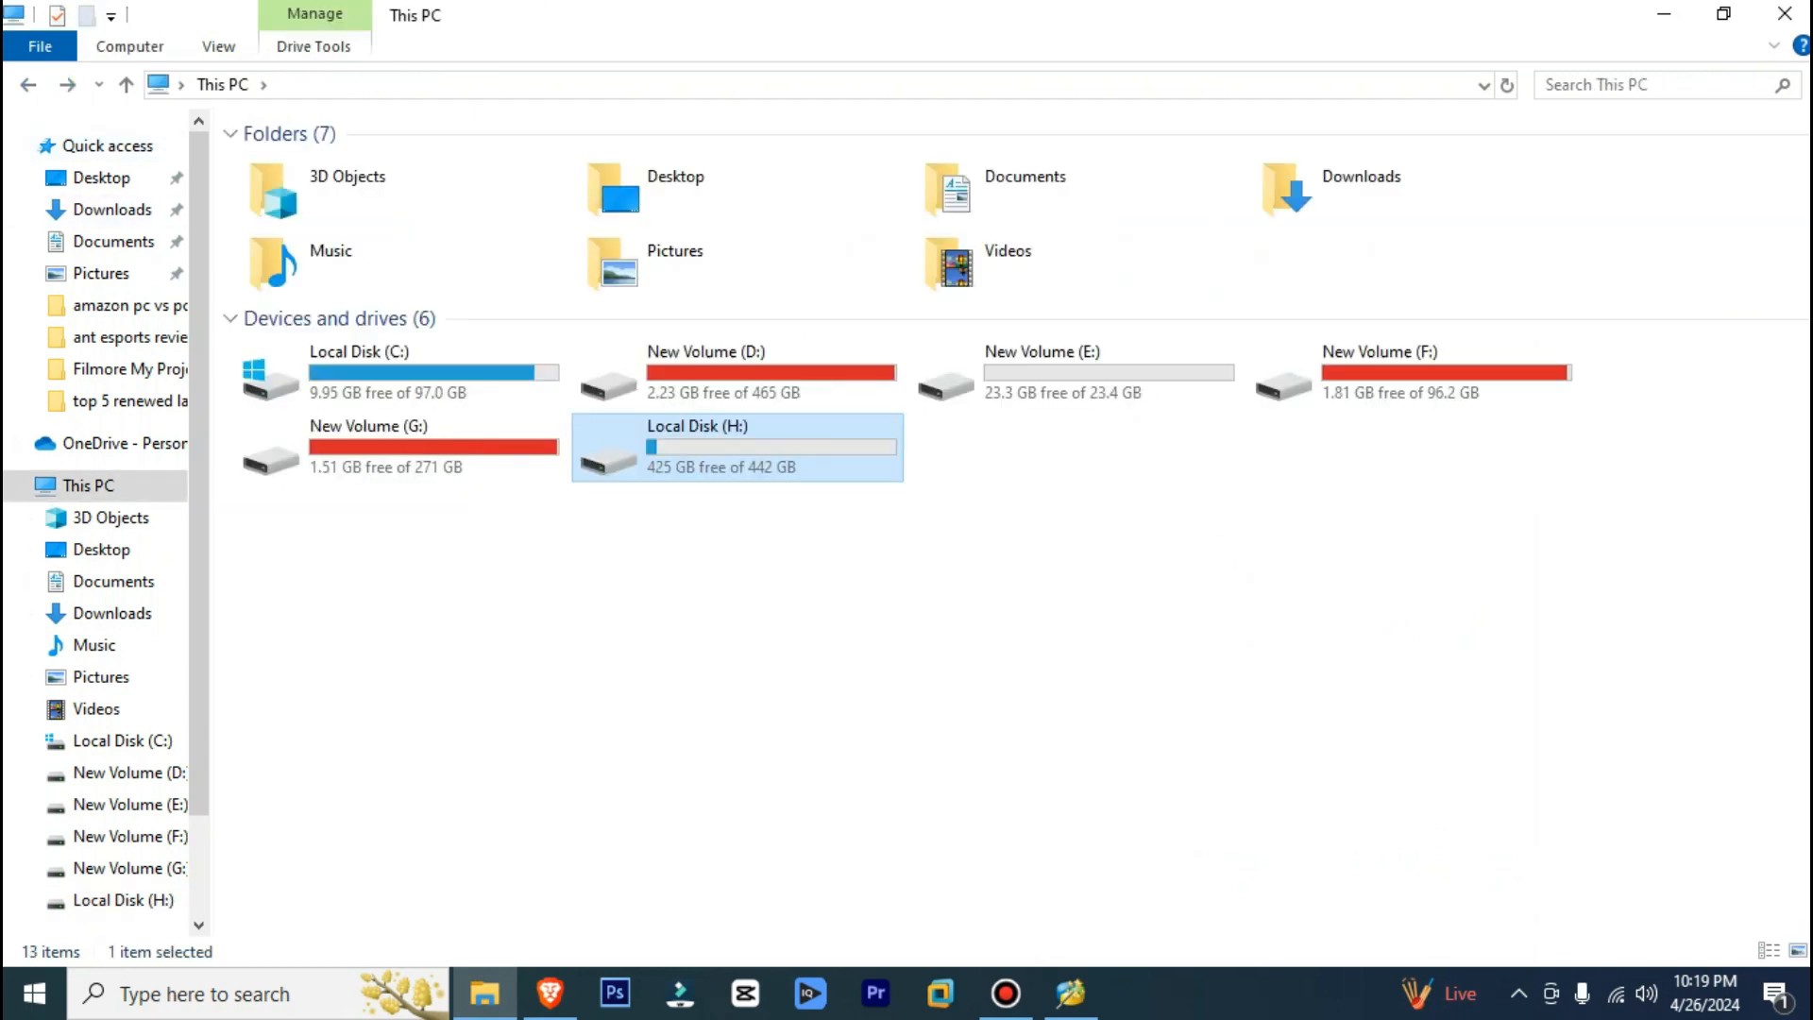
double_click(1041, 371)
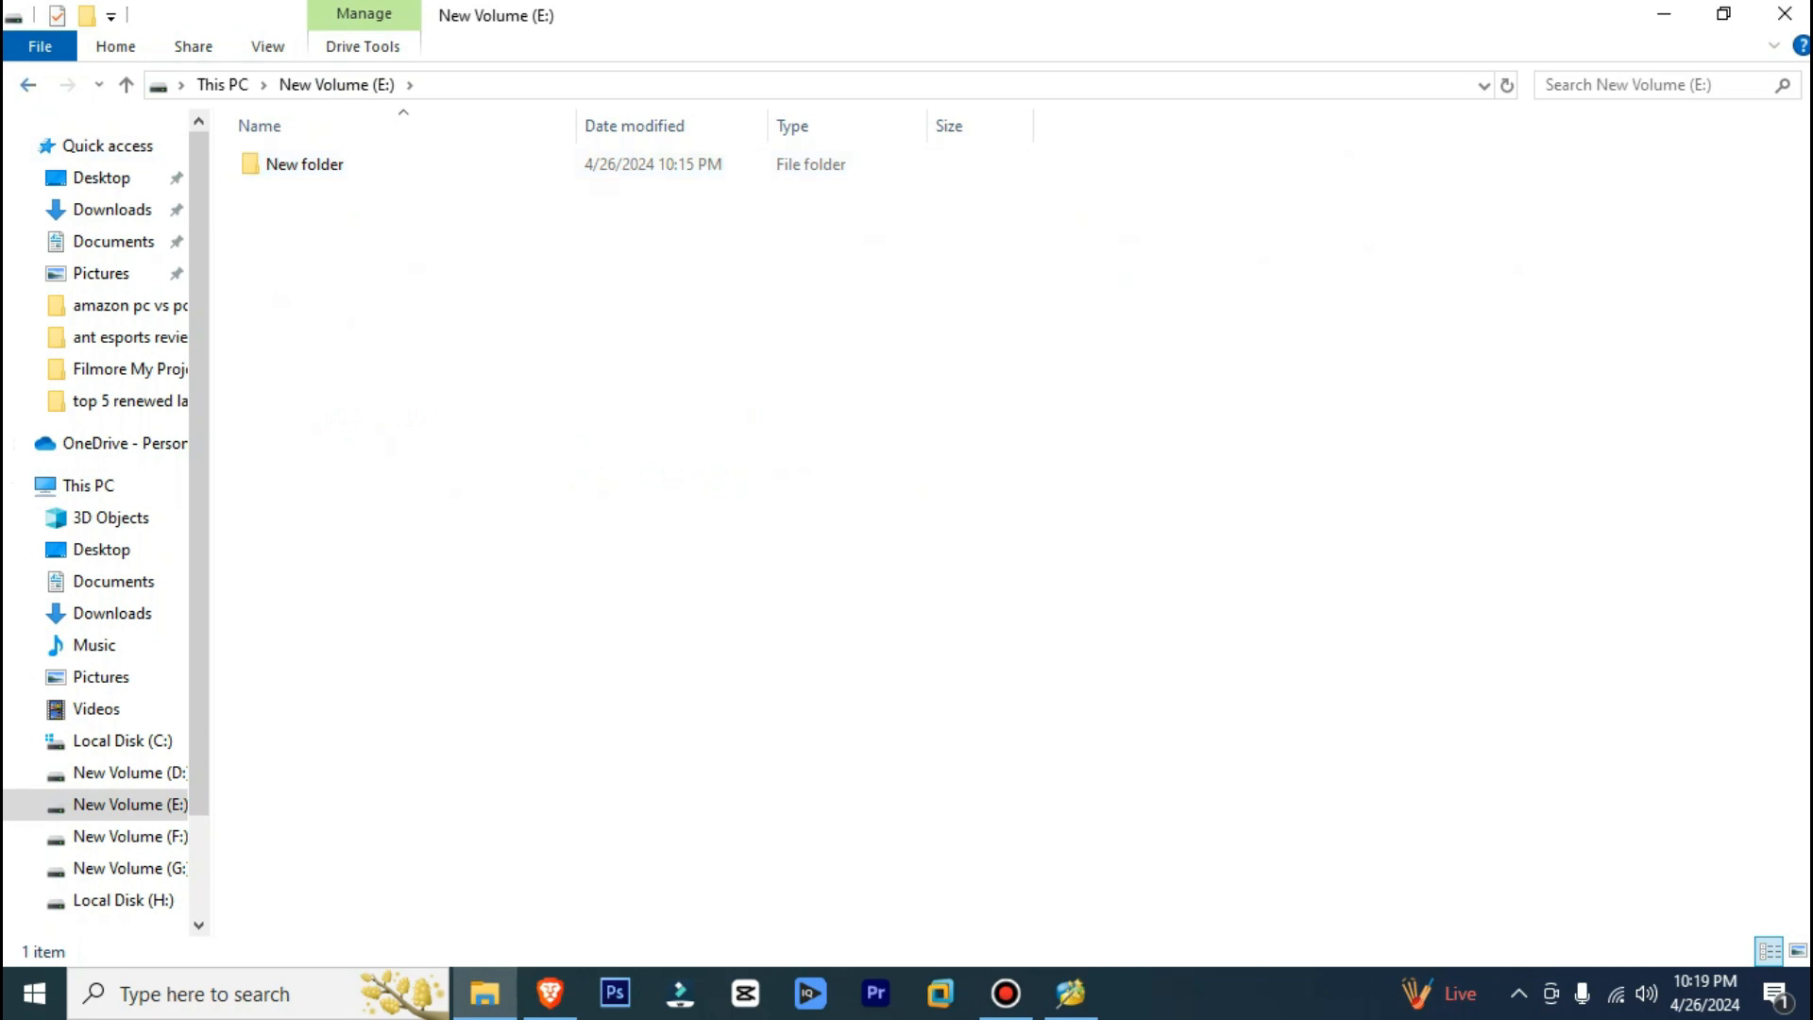
key(alt+Left)
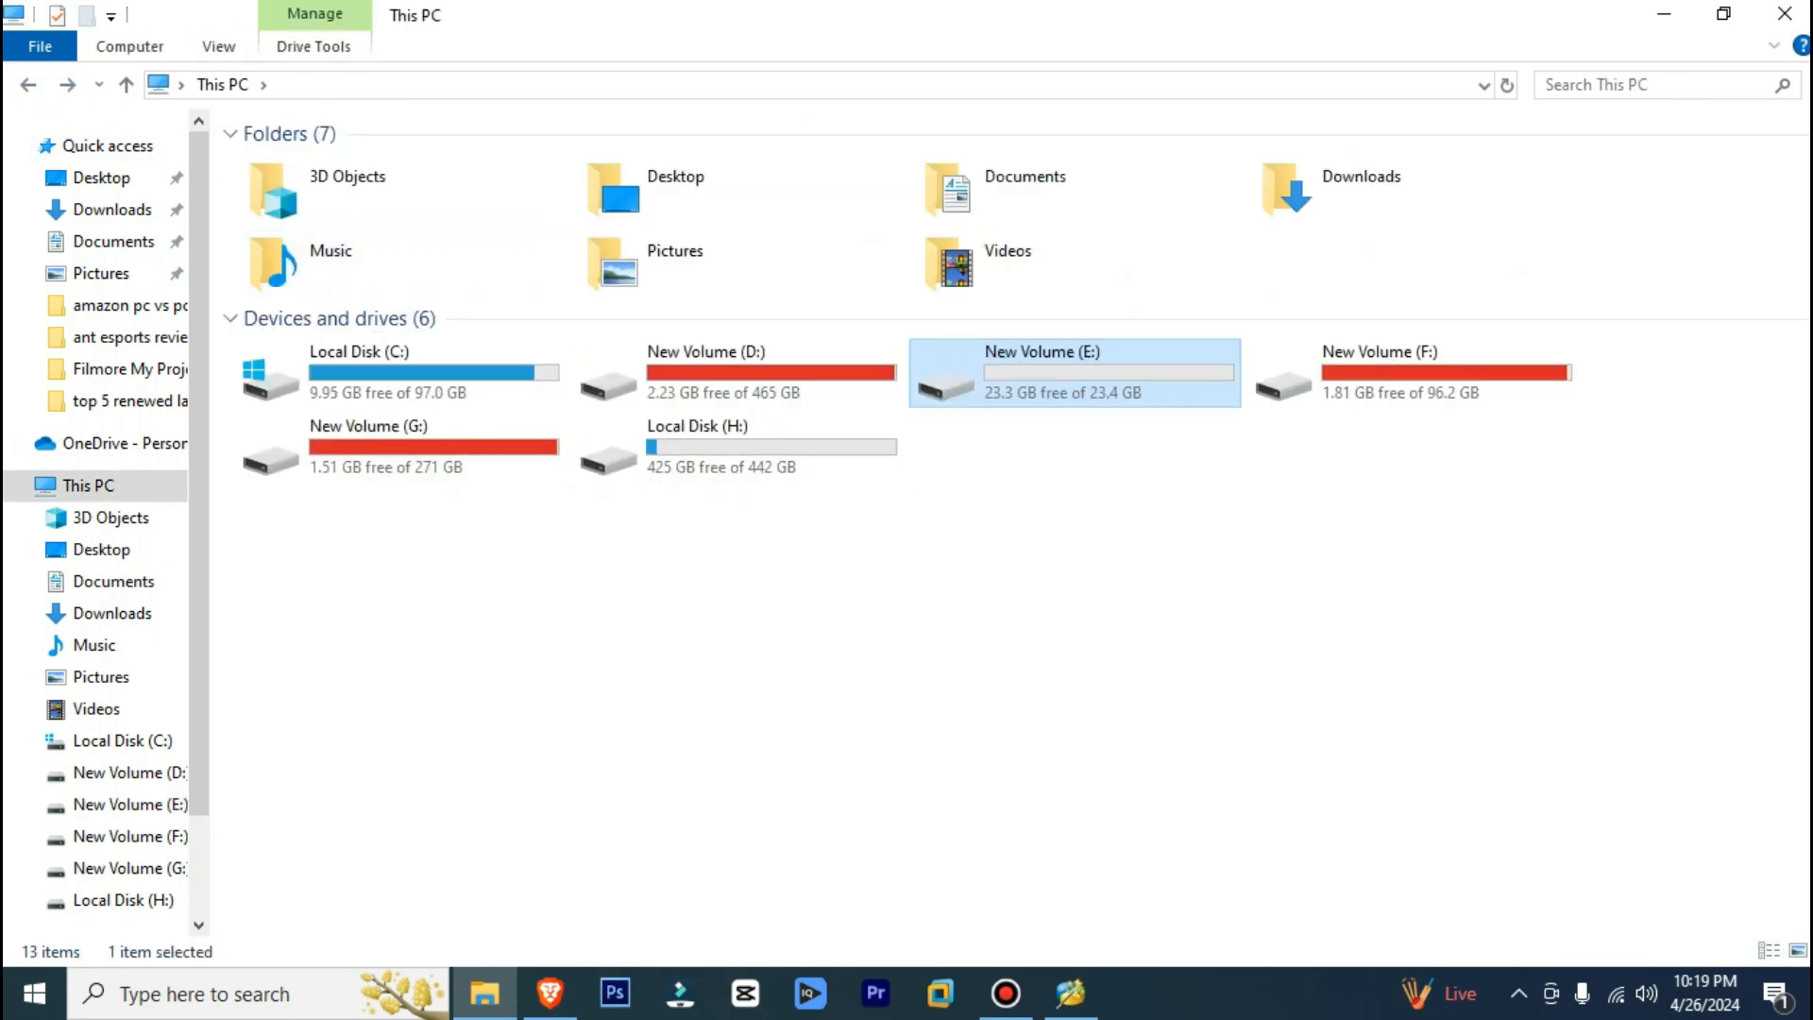